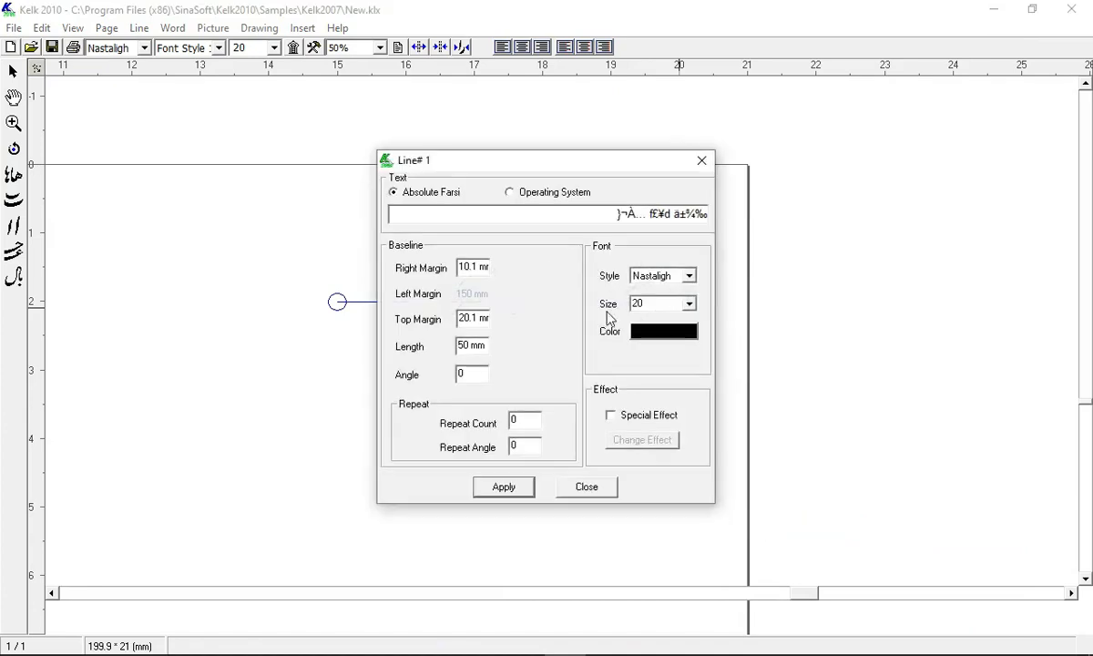
Step: Set the text line's font style to Lahori and its size to 48, apply the change and close the line settings
{"action": "left_click", "coordinate": [690, 275]}
{"action": "scroll", "coordinate": [670, 328], "scroll_direction": "down", "scroll_amount": 2}
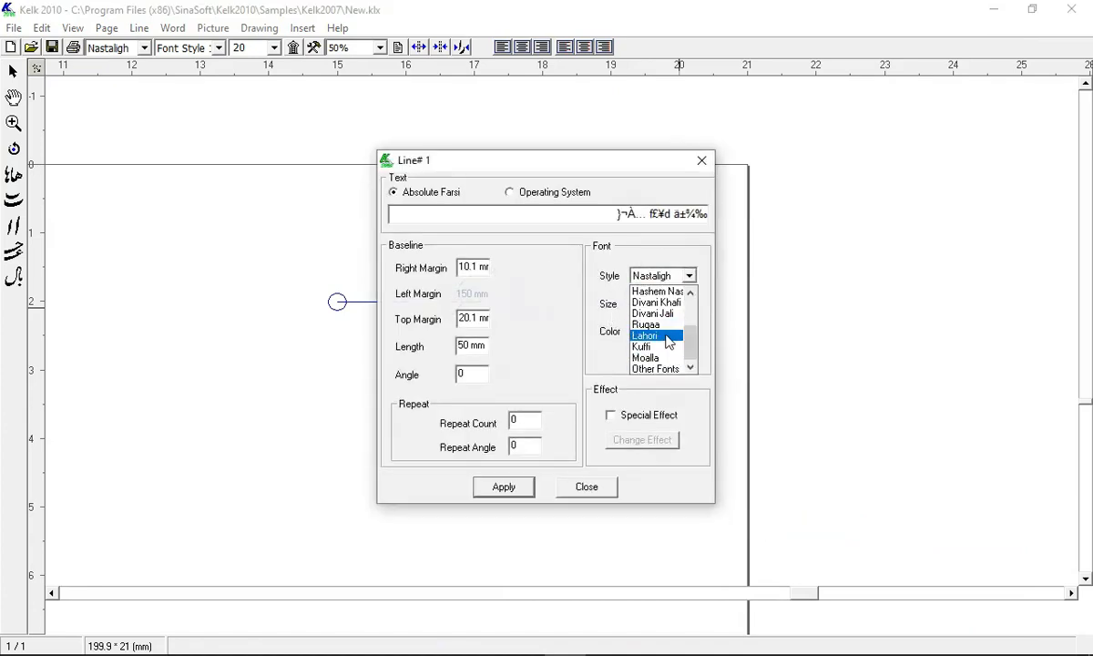
{"action": "left_click", "coordinate": [670, 336]}
{"action": "left_click", "coordinate": [688, 303]}
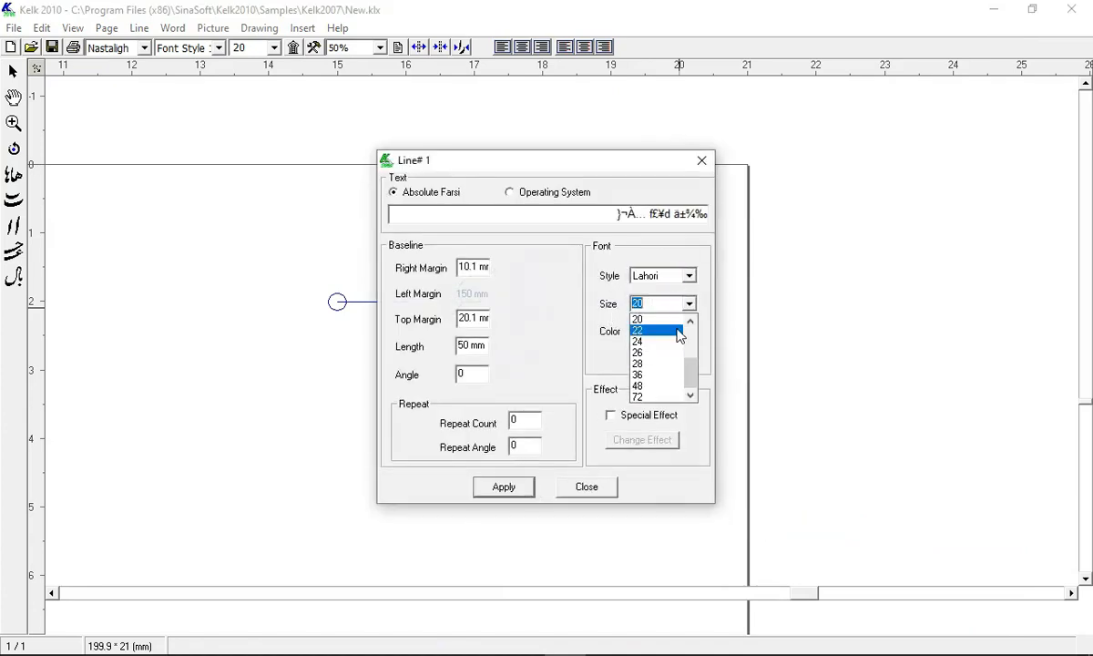
{"action": "left_click", "coordinate": [672, 373]}
{"action": "left_click", "coordinate": [504, 487]}
{"action": "left_click", "coordinate": [588, 486]}
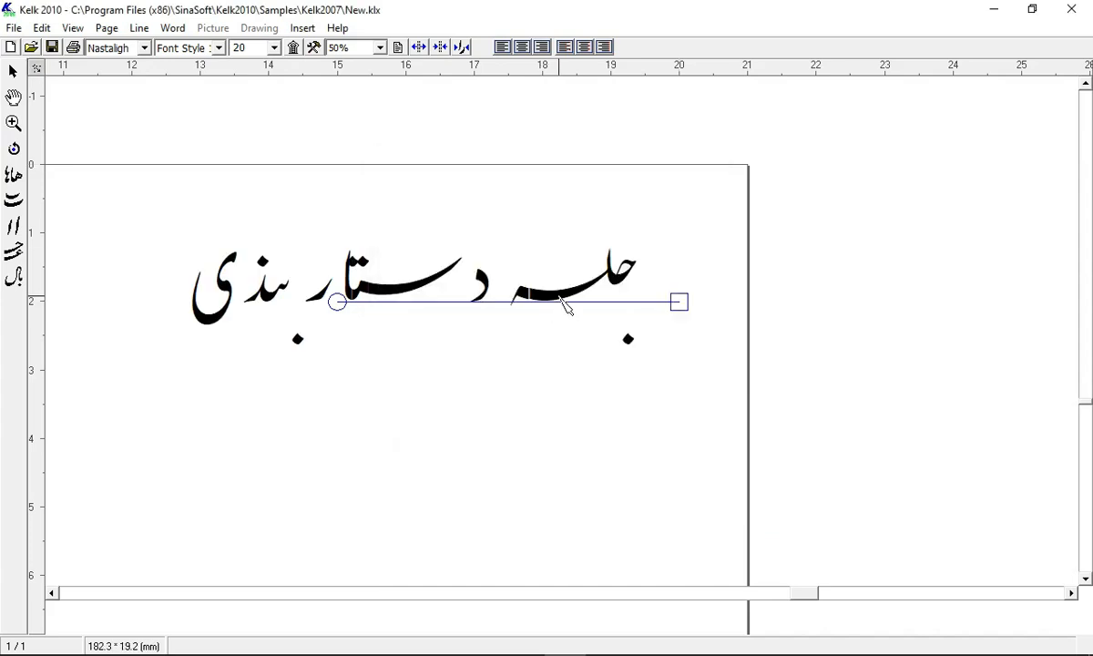
Step: Try a compact alternative shape for the word جلسه and replace it with the long, stretched form
{"action": "left_click", "coordinate": [565, 306]}
{"action": "right_click", "coordinate": [565, 306]}
{"action": "left_click", "coordinate": [616, 382]}
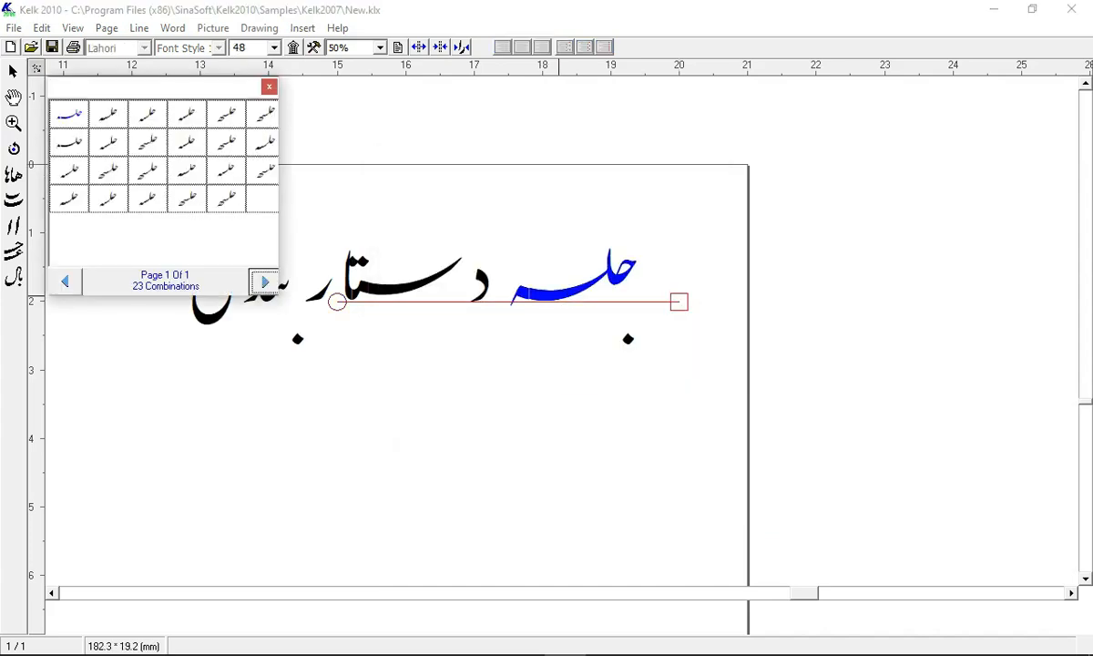
{"action": "left_click", "coordinate": [265, 153]}
{"action": "left_click", "coordinate": [566, 301]}
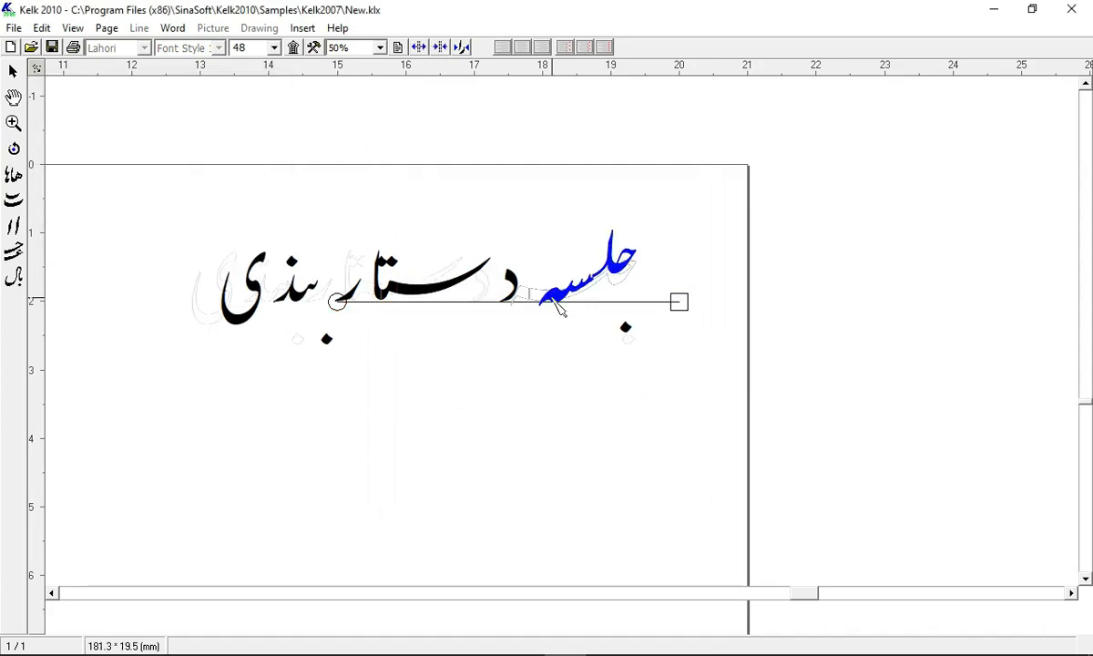
{"action": "right_click", "coordinate": [549, 288]}
{"action": "left_click", "coordinate": [620, 371]}
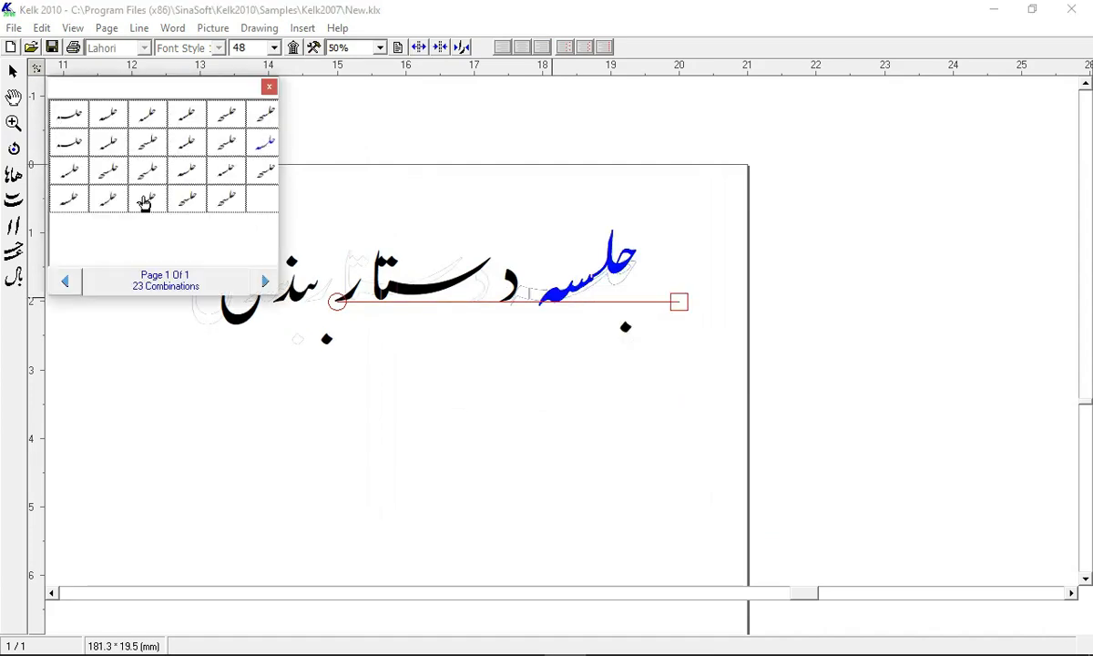
{"action": "left_click", "coordinate": [90, 143]}
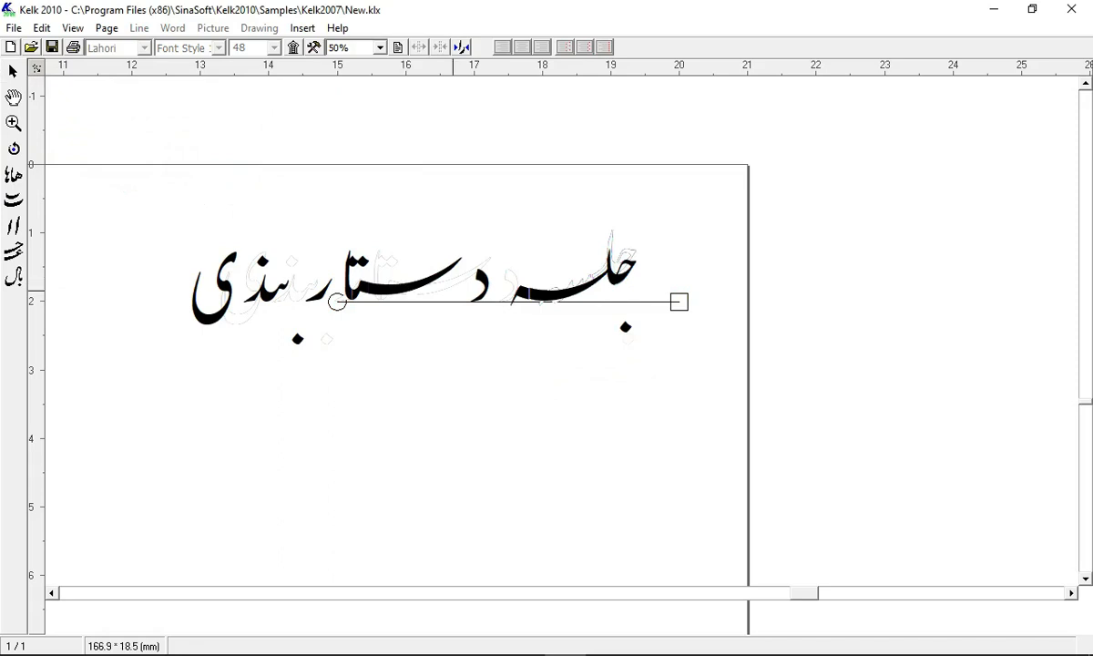
Step: Move the letter د and the segment ستا close above the stretched end of جلسه and give ستا a short alternative shape
{"action": "left_click_drag", "start_coordinate": [453, 274], "coordinate": [588, 259]}
{"action": "mouse_move", "coordinate": [367, 278]}
{"action": "left_mouse_down"}
{"action": "mouse_move", "coordinate": [500, 290]}
{"action": "mouse_move", "coordinate": [490, 290]}
{"action": "left_mouse_up"}
{"action": "right_click", "coordinate": [478, 331]}
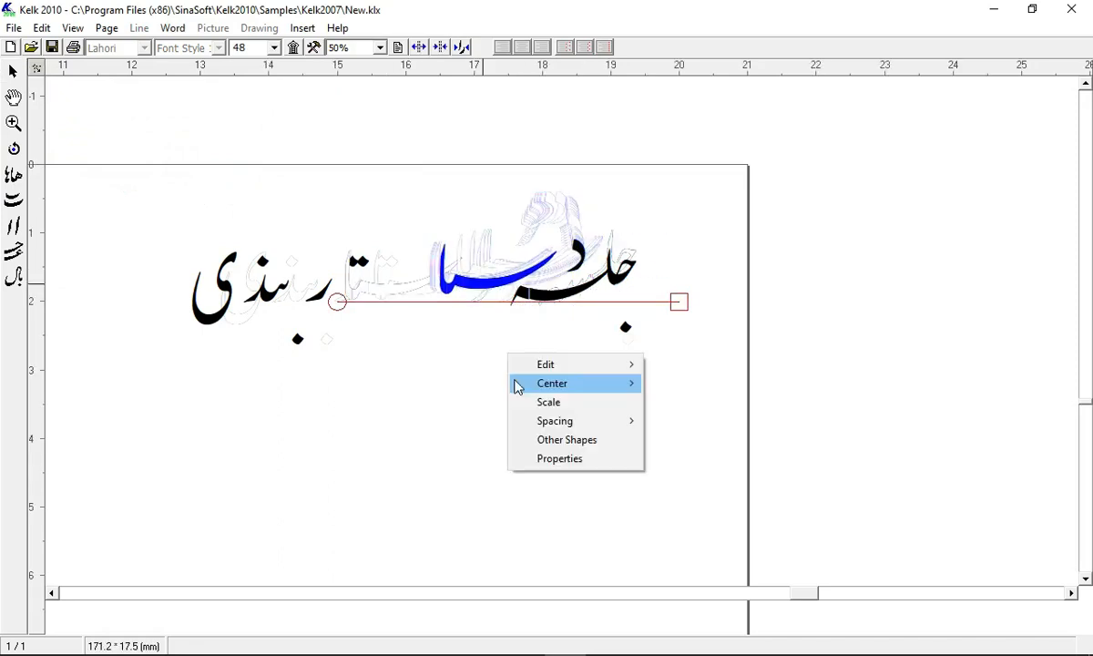
{"action": "left_click", "coordinate": [590, 414]}
{"action": "left_click", "coordinate": [69, 113]}
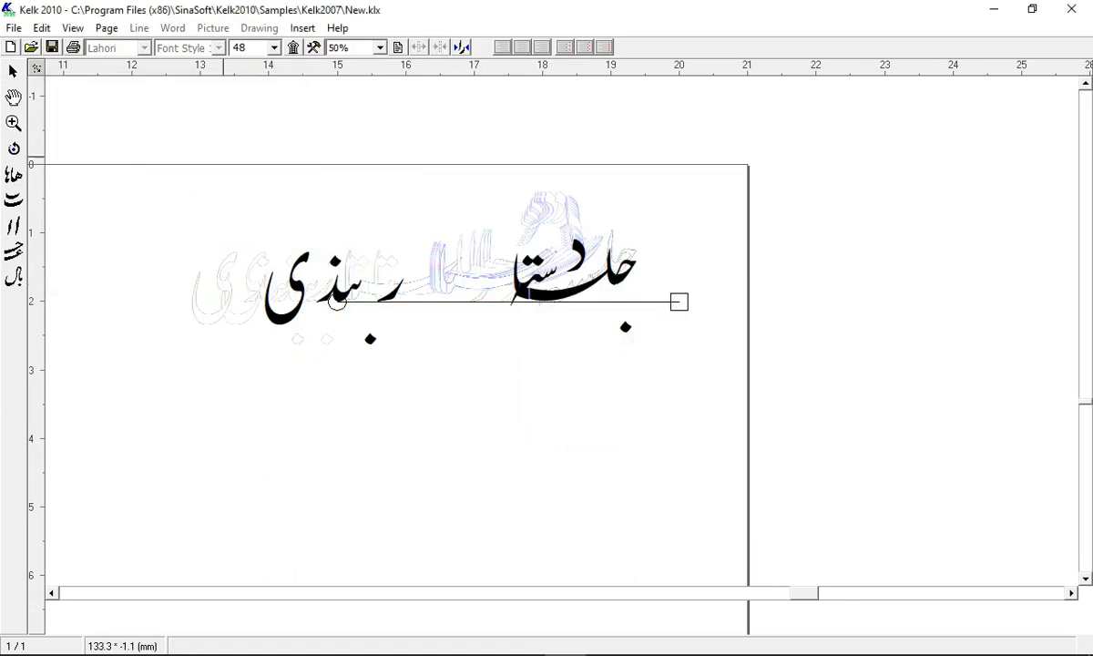
Step: Shift the short segment سا slightly left and replace it with the third, long stretched variant from its other shapes
{"action": "mouse_move", "coordinate": [524, 284]}
{"action": "left_mouse_down"}
{"action": "mouse_move", "coordinate": [497, 257]}
{"action": "mouse_move", "coordinate": [499, 278]}
{"action": "left_mouse_up"}
{"action": "right_click", "coordinate": [495, 301]}
{"action": "left_click", "coordinate": [576, 410]}
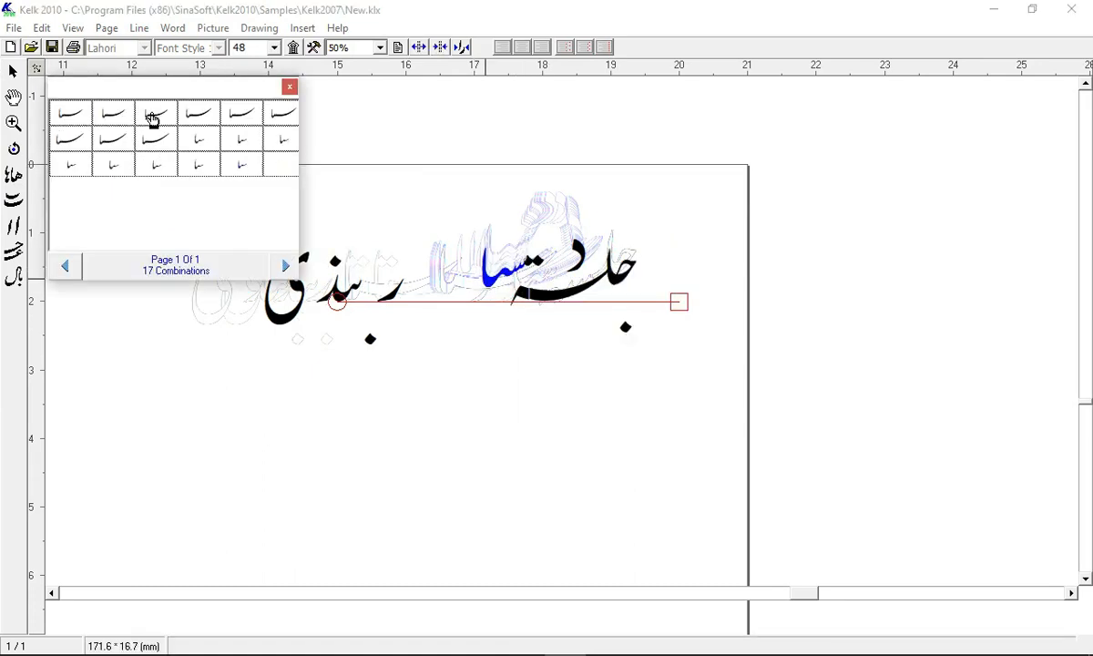
{"action": "left_click", "coordinate": [152, 117]}
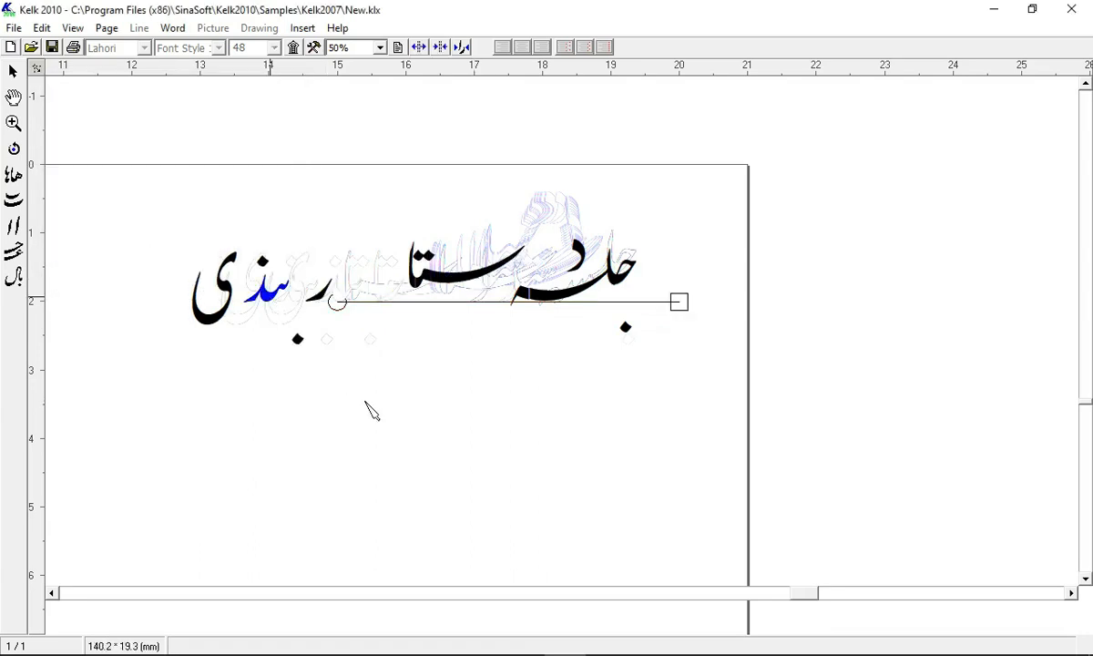
Step: Change the segment بند to its third alternative shape and swap the neighbouring letter ر for another variant
{"action": "right_click", "coordinate": [368, 411]}
{"action": "left_click", "coordinate": [442, 495]}
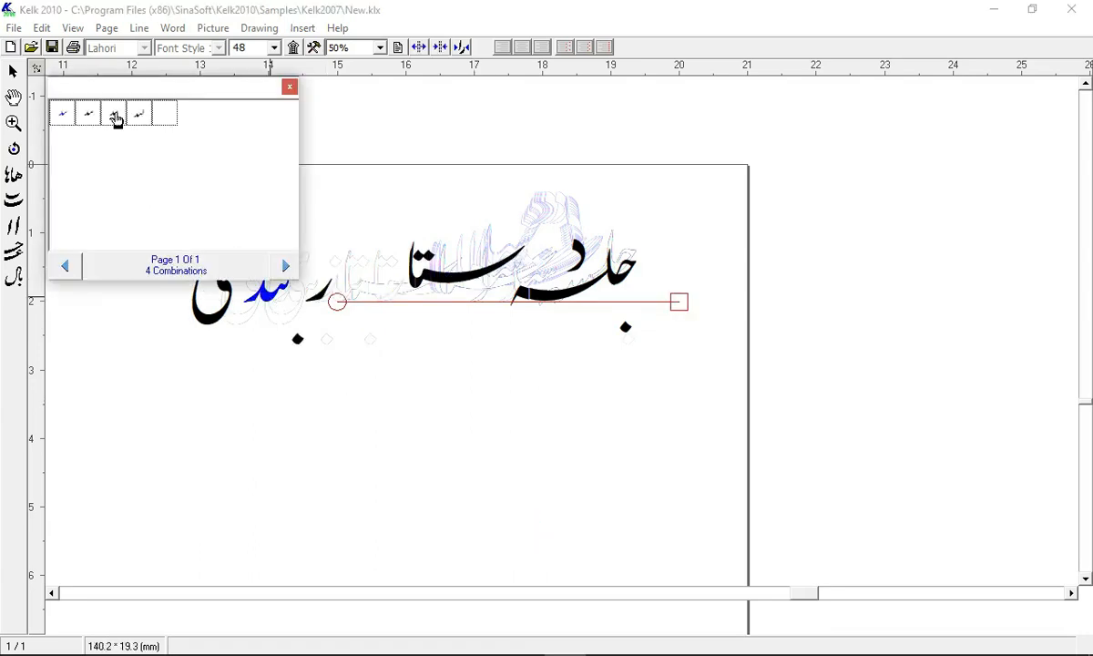
{"action": "left_click", "coordinate": [114, 116]}
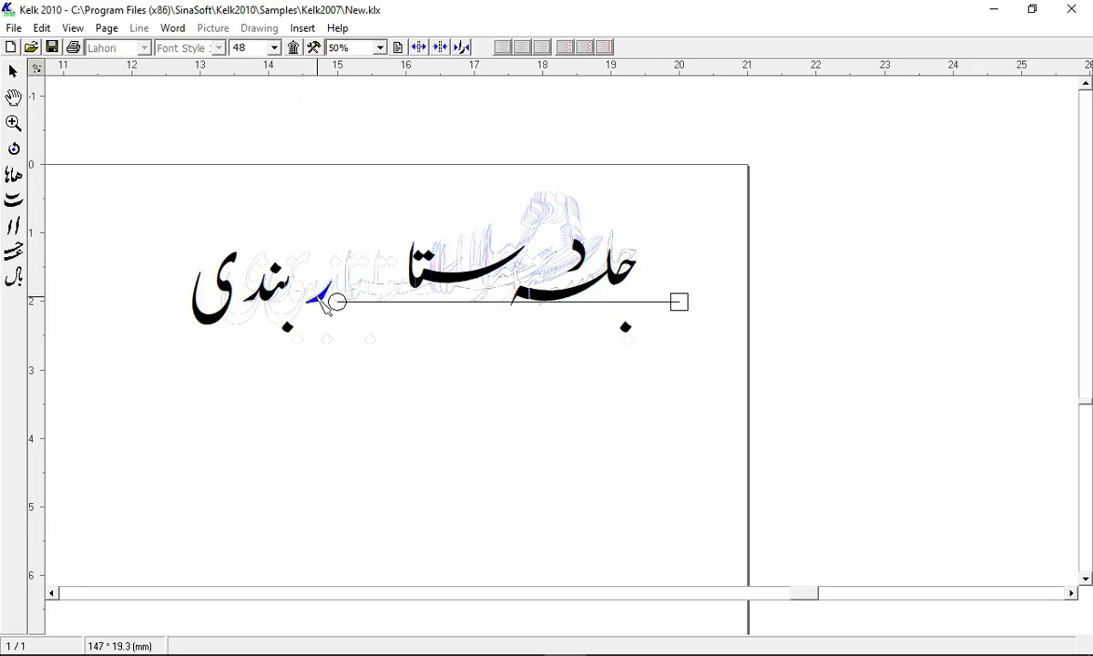
{"action": "right_click", "coordinate": [434, 405]}
{"action": "left_click", "coordinate": [507, 491]}
{"action": "left_click", "coordinate": [132, 117]}
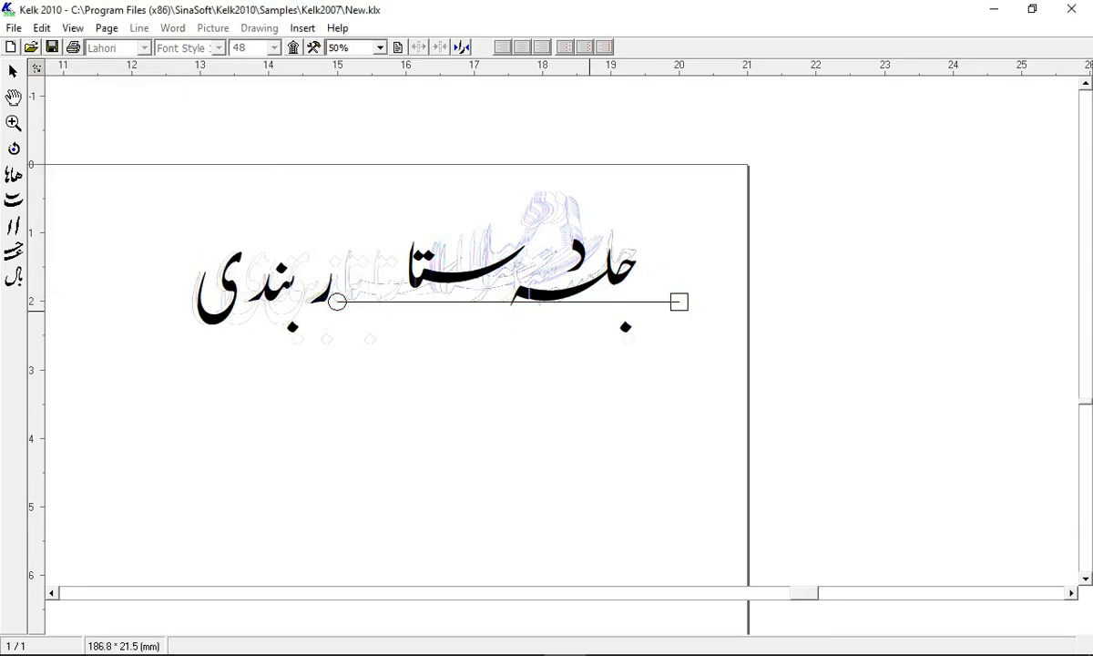
Step: Change the word جلسه to the compact second variant in the first row of its other shapes
{"action": "left_click", "coordinate": [572, 298]}
{"action": "right_click", "coordinate": [623, 328]}
{"action": "left_click", "coordinate": [694, 417]}
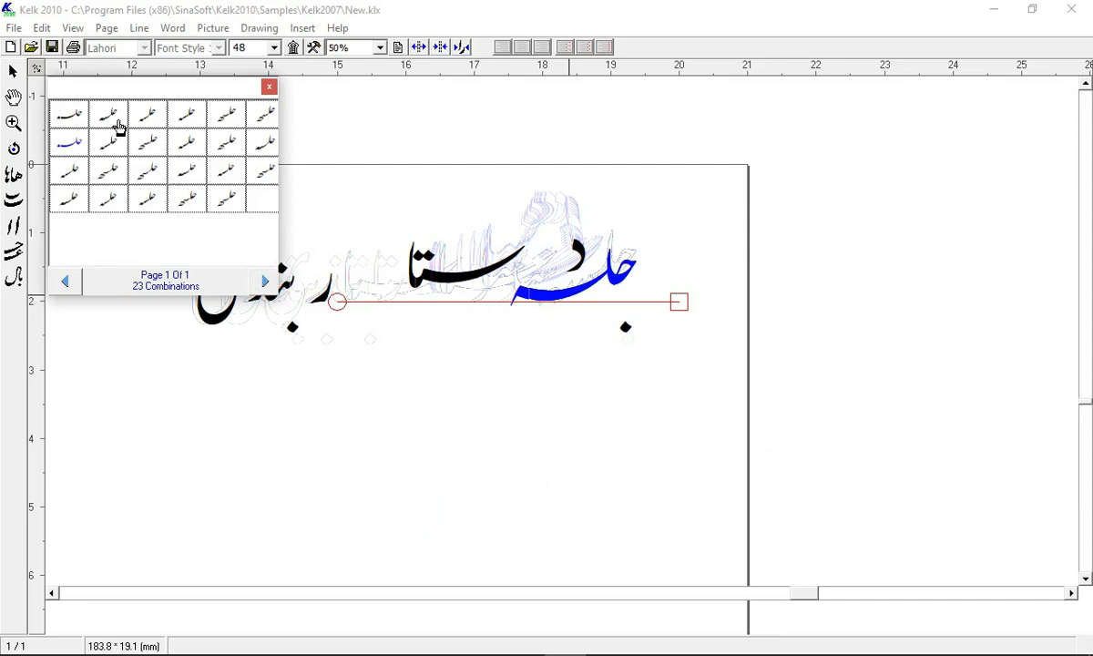
{"action": "left_click", "coordinate": [119, 128]}
Step: Move the compact word جلسه down and to the left so it sits below د and ستا
{"action": "left_click", "coordinate": [575, 302]}
{"action": "right_click", "coordinate": [632, 406]}
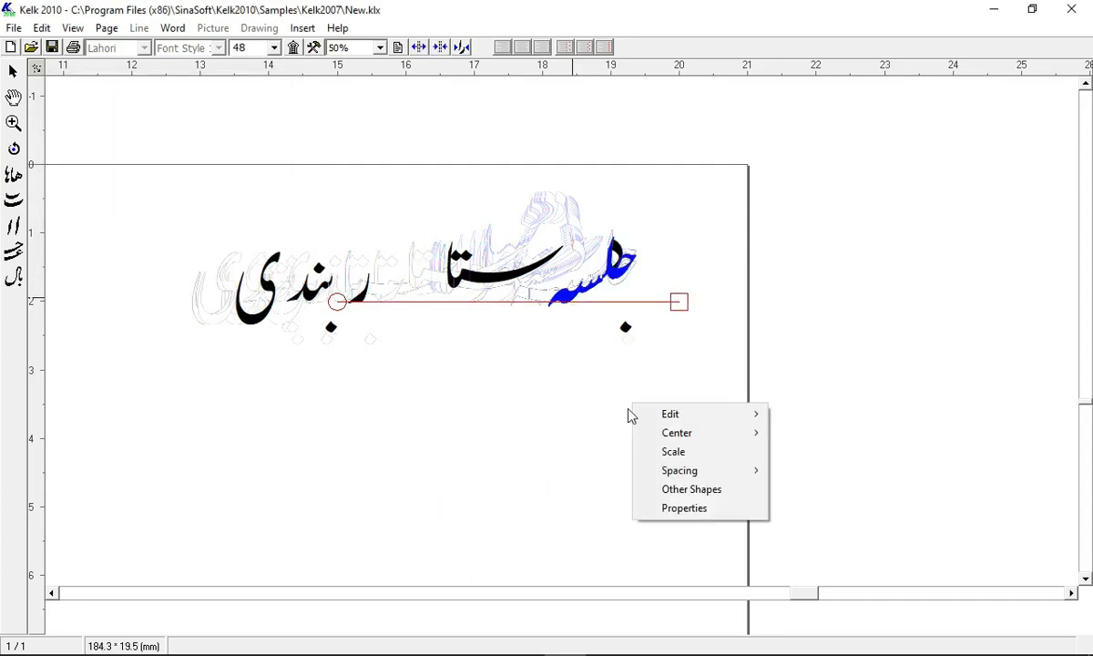
{"action": "left_click", "coordinate": [565, 278]}
{"action": "mouse_move", "coordinate": [565, 278]}
{"action": "left_mouse_down"}
{"action": "mouse_move", "coordinate": [534, 344]}
{"action": "mouse_move", "coordinate": [524, 319]}
{"action": "left_mouse_up"}
Step: Add three small calligraphic marks from the marks palette in the blank area above and left of the text
{"action": "left_click", "coordinate": [292, 49]}
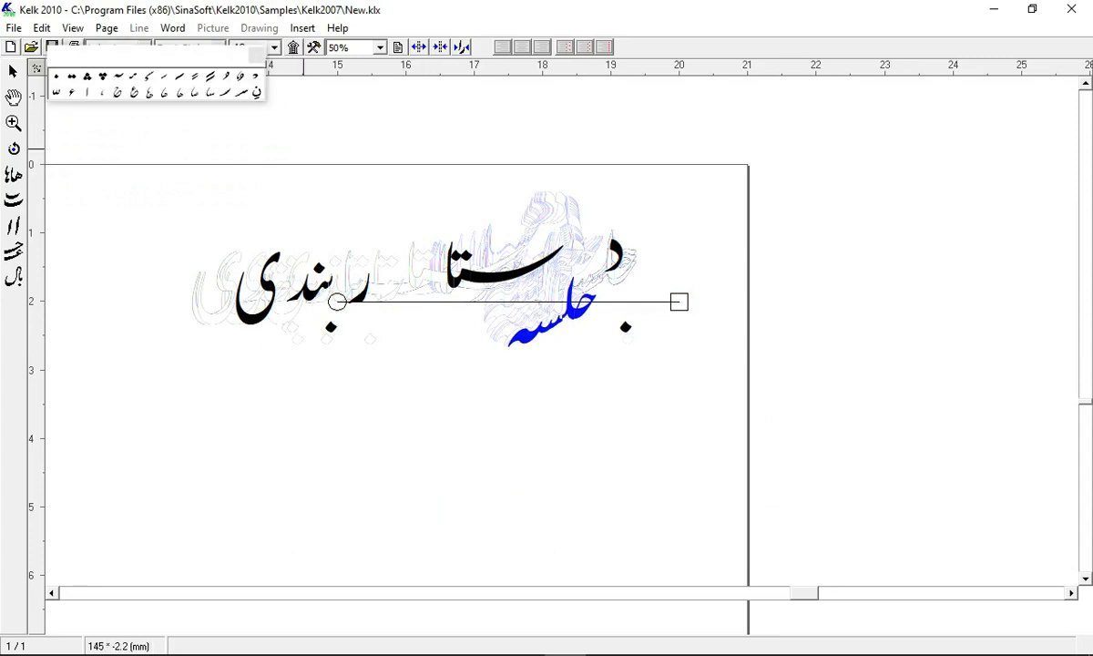
{"action": "left_click", "coordinate": [212, 94]}
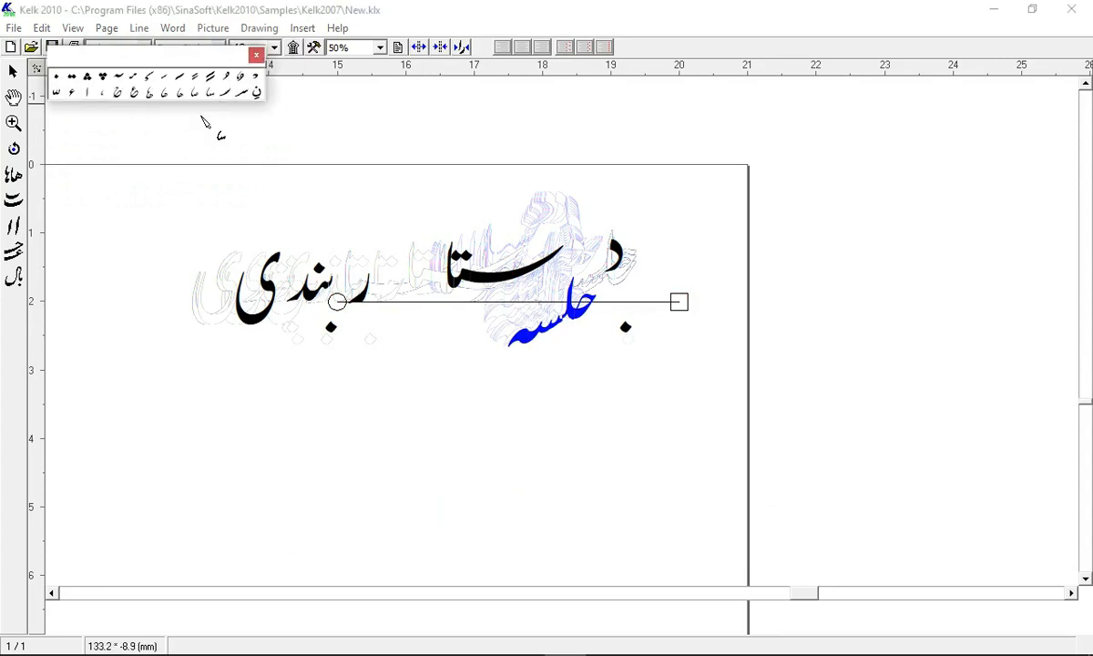
{"action": "left_click", "coordinate": [135, 76]}
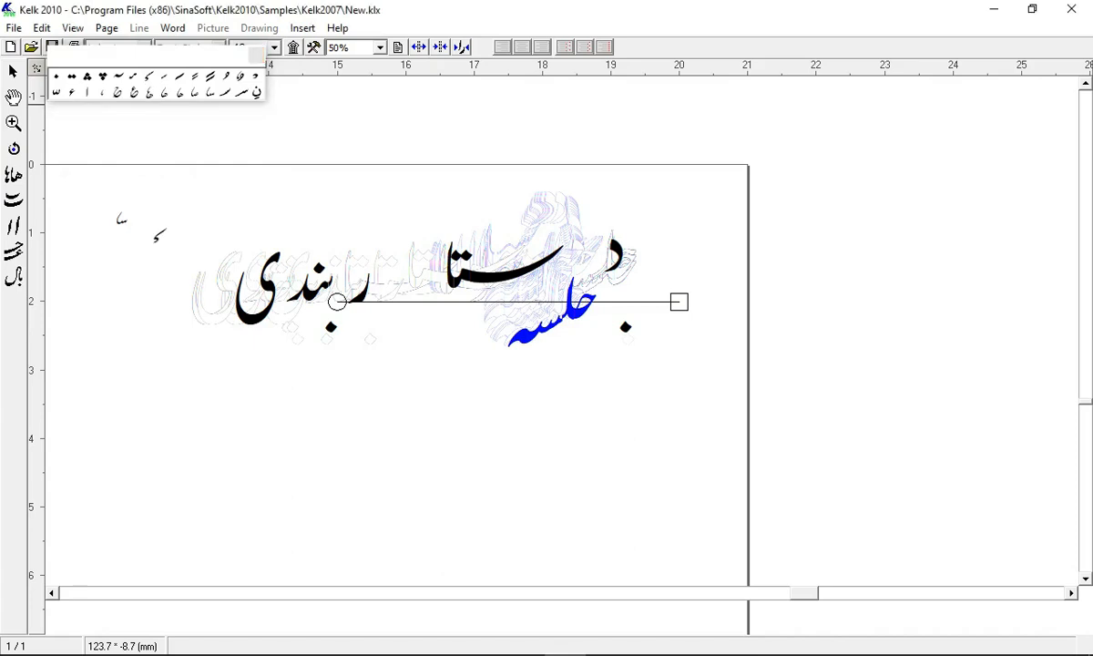
{"action": "left_click", "coordinate": [259, 55]}
Step: Print the calligraphy to a PDF named Kelk.pdf on the Desktop with doPDF, replacing the existing file
{"action": "key", "text": "ctrl+p"}
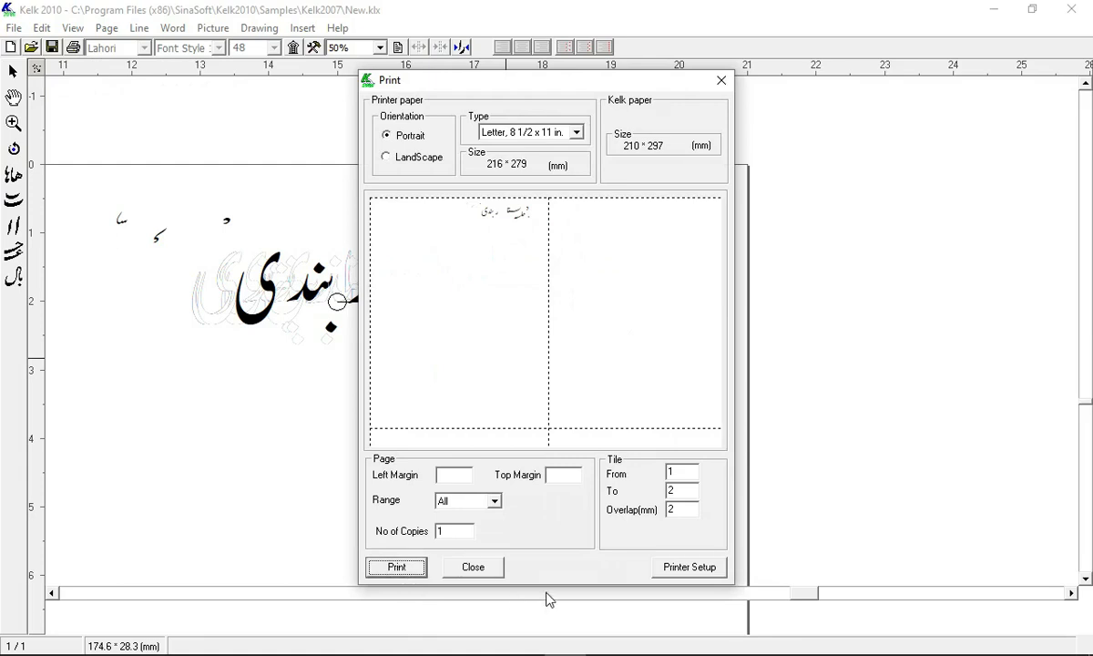
{"action": "mouse_move", "coordinate": [546, 652]}
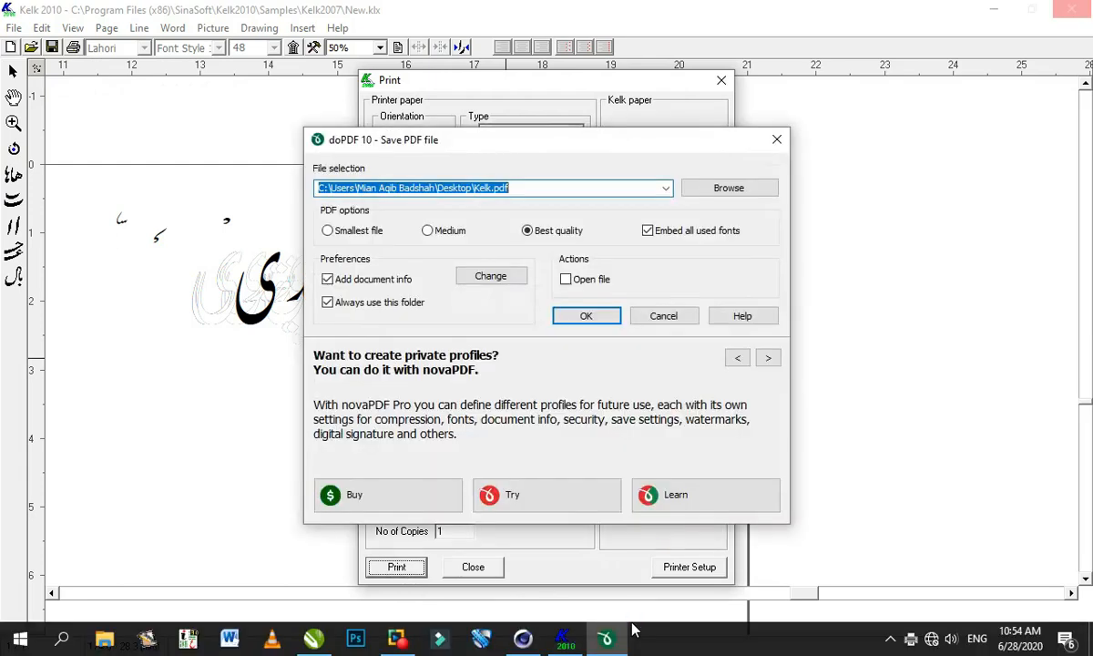
{"action": "left_click", "coordinate": [585, 315]}
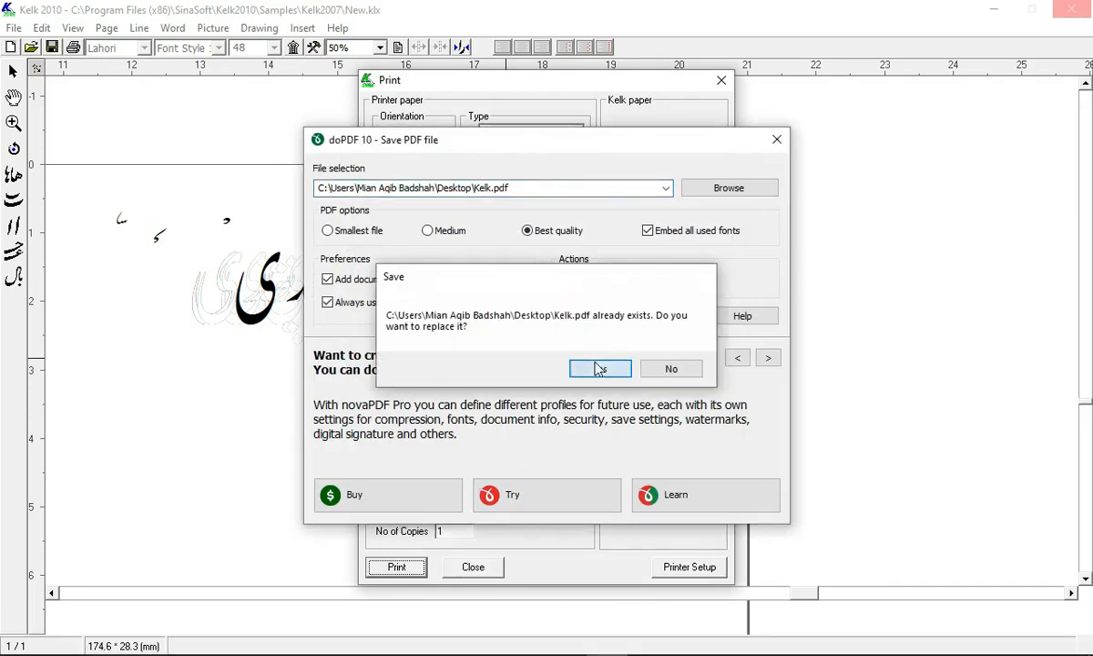
{"action": "left_click", "coordinate": [600, 367]}
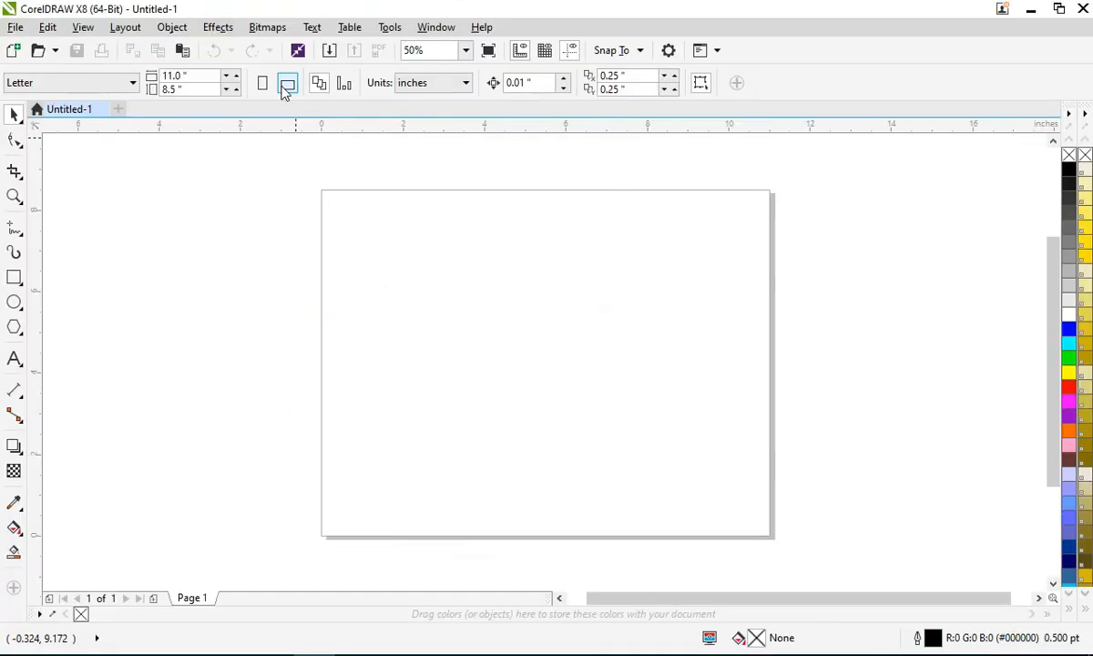
Step: Switch to CorelDRAW and import Kelk.pdf from the Desktop into the blank landscape document
{"action": "right_click", "coordinate": [284, 211]}
{"action": "left_click", "coordinate": [355, 288]}
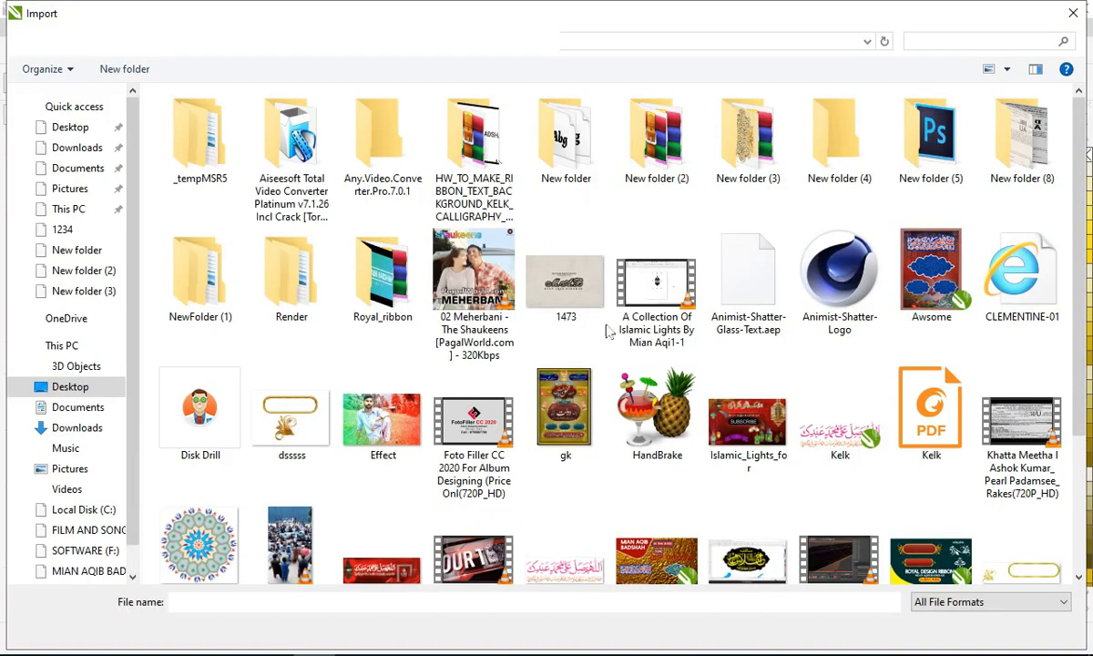
{"action": "scroll", "coordinate": [729, 392], "scroll_direction": "down", "scroll_amount": 2}
{"action": "left_click", "coordinate": [754, 401]}
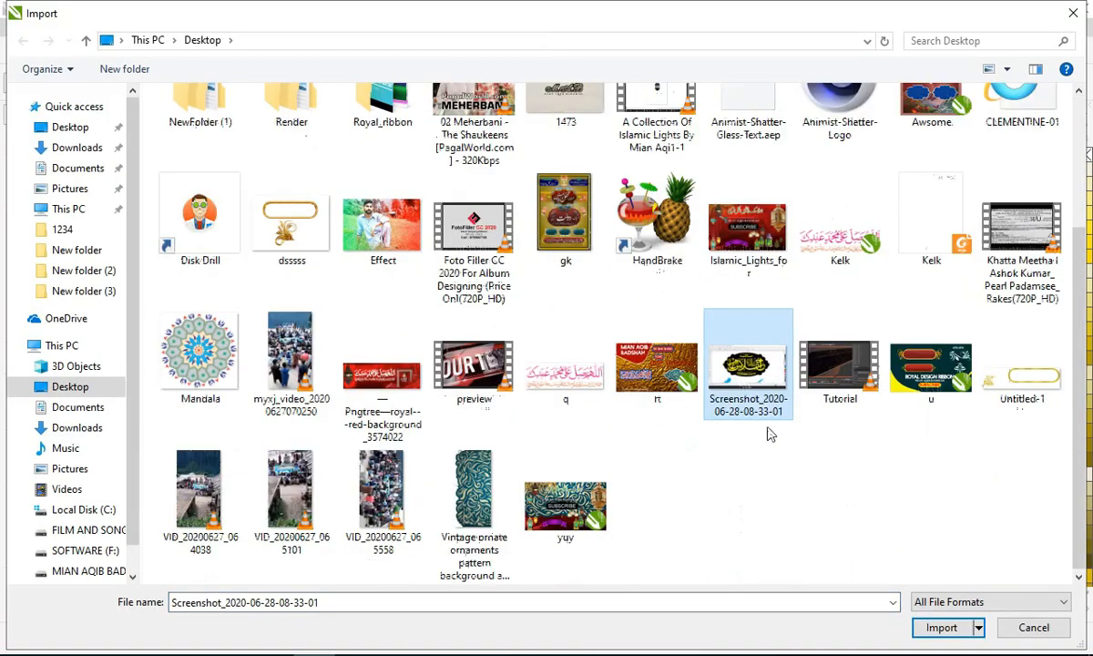
{"action": "scroll", "coordinate": [293, 365], "scroll_direction": "up", "scroll_amount": 2}
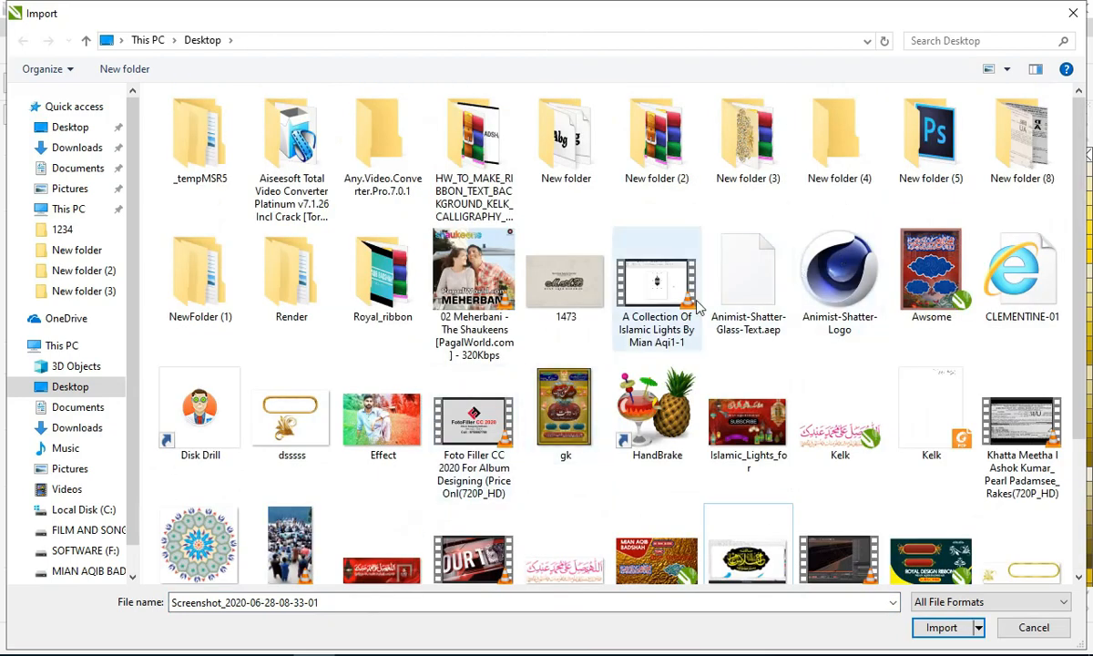
{"action": "left_click", "coordinate": [656, 284]}
{"action": "left_click", "coordinate": [840, 414]}
{"action": "double_click", "coordinate": [839, 414]}
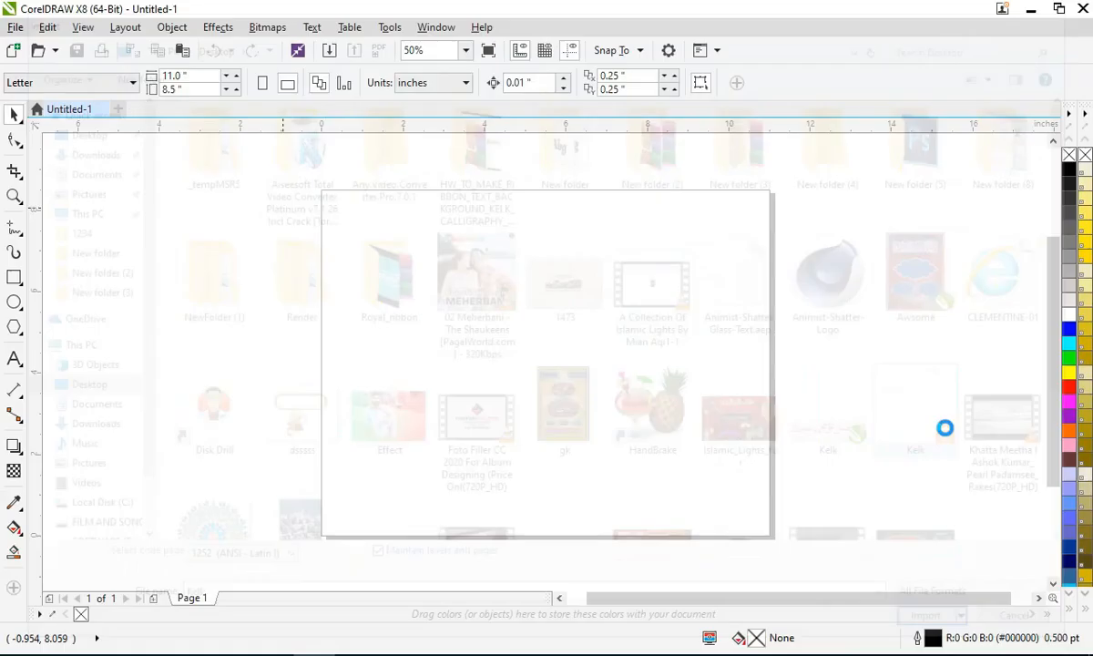
{"action": "key", "text": "Return"}
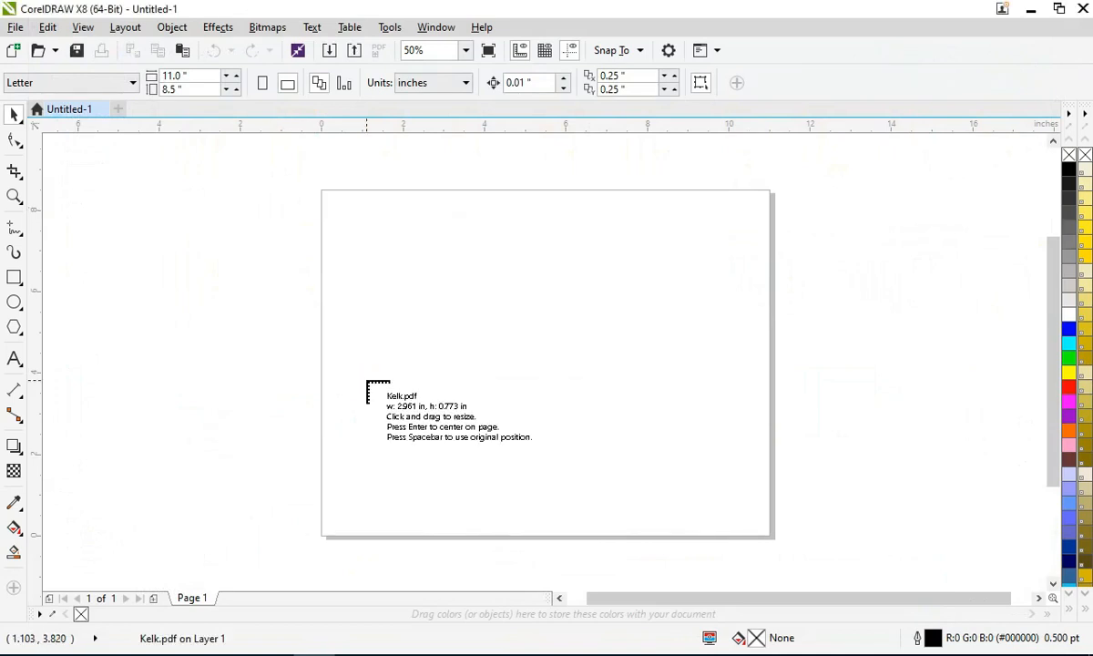
Step: Place the imported calligraphy about 13.7 inches wide across the page's upper left part and ungroup it into separate curves
{"action": "left_click_drag", "start_coordinate": [274, 265], "coordinate": [843, 422]}
{"action": "left_click_drag", "start_coordinate": [690, 346], "coordinate": [504, 291]}
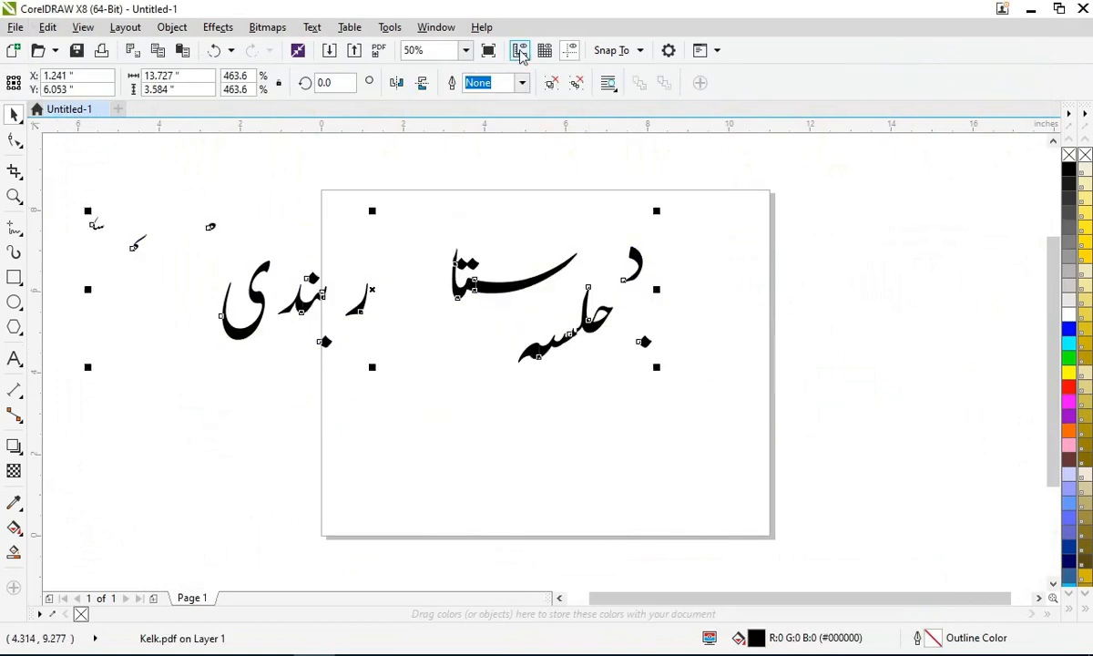
{"action": "scroll", "coordinate": [569, 339], "scroll_direction": "up", "scroll_amount": 6}
{"action": "key", "text": "Escape"}
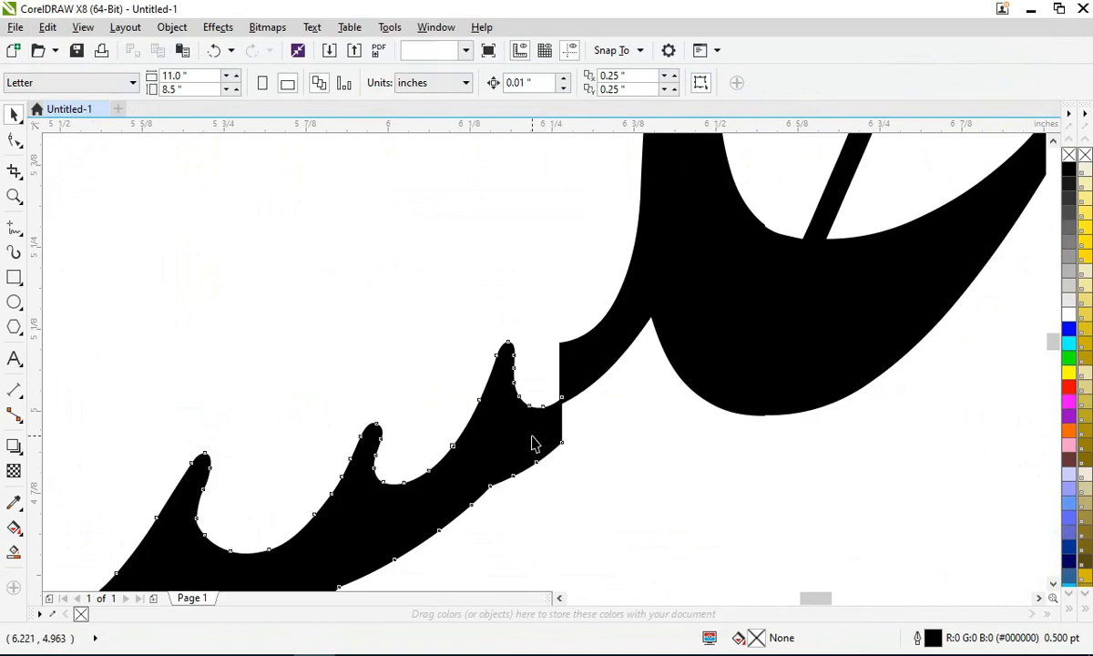
Step: Move the toothed middle segment of جلسه up so its cut edge lines up with the adjoining stroke
{"action": "left_click", "coordinate": [533, 444]}
{"action": "scroll", "coordinate": [533, 433], "scroll_direction": "up", "scroll_amount": 1}
{"action": "key", "text": "space"}
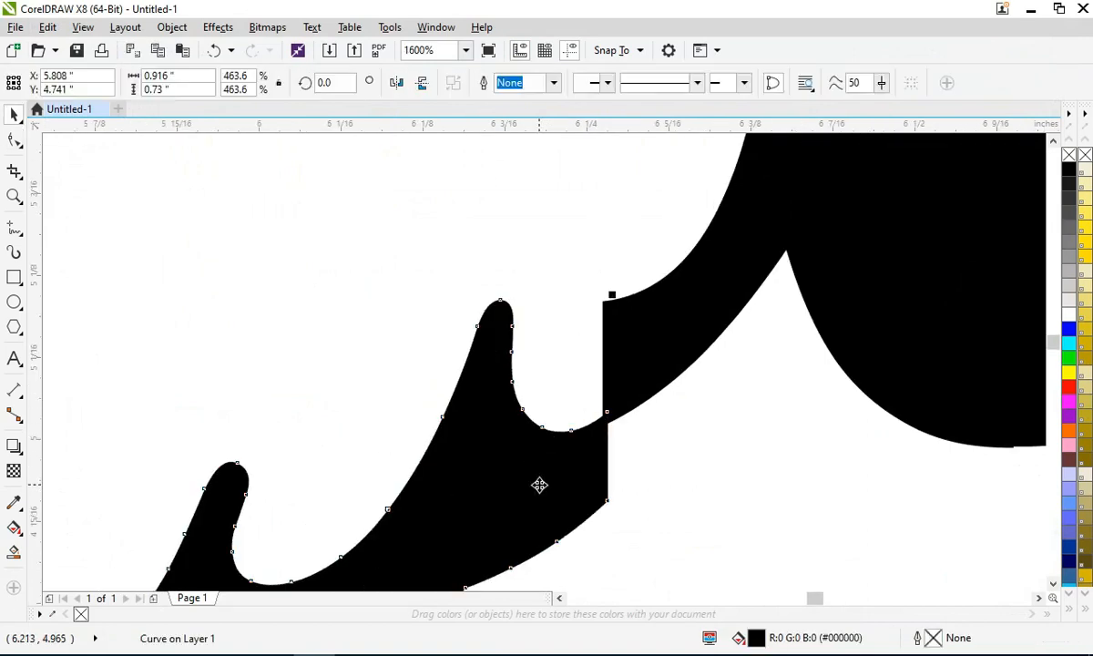
{"action": "left_click_drag", "start_coordinate": [540, 483], "coordinate": [580, 401]}
Step: Move the tail segment of جلسه straight up until its edges join the toothed segment smoothly
{"action": "scroll", "coordinate": [638, 301], "scroll_direction": "down", "scroll_amount": 1}
{"action": "scroll", "coordinate": [633, 325], "scroll_direction": "up", "scroll_amount": 2}
{"action": "scroll", "coordinate": [339, 366], "scroll_direction": "down", "scroll_amount": 3}
{"action": "scroll", "coordinate": [360, 344], "scroll_direction": "up", "scroll_amount": 1}
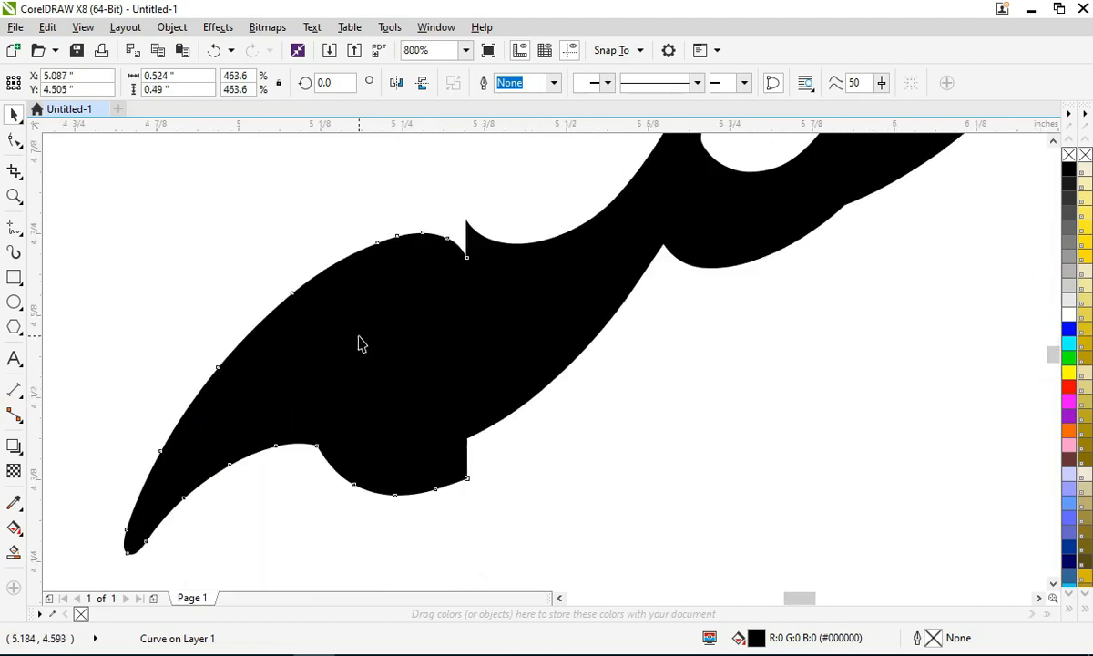
{"action": "key", "text": "ctrl+z"}
{"action": "left_click_drag", "start_coordinate": [251, 322], "coordinate": [420, 276]}
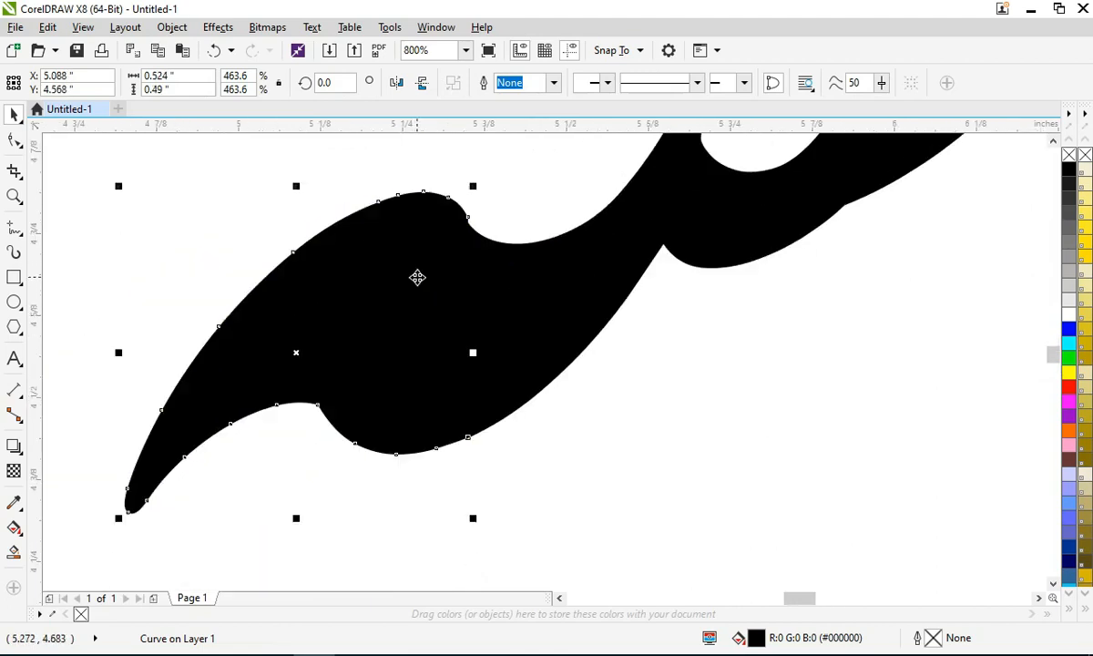
Step: Select all the pieces of the word جلسه and weld them into a single curve
{"action": "scroll", "coordinate": [410, 284], "scroll_direction": "down", "scroll_amount": 3}
{"action": "left_click", "coordinate": [273, 404]}
{"action": "scroll", "coordinate": [626, 118], "scroll_direction": "up", "scroll_amount": 1}
{"action": "left_click", "coordinate": [585, 201]}
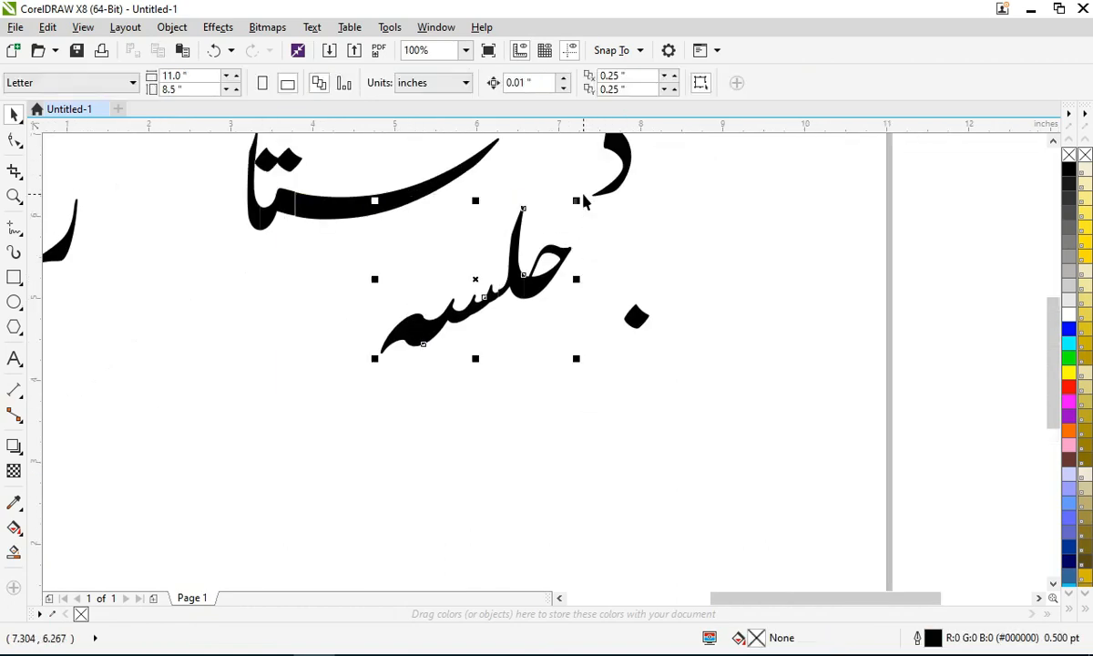
{"action": "scroll", "coordinate": [547, 282], "scroll_direction": "up", "scroll_amount": 3}
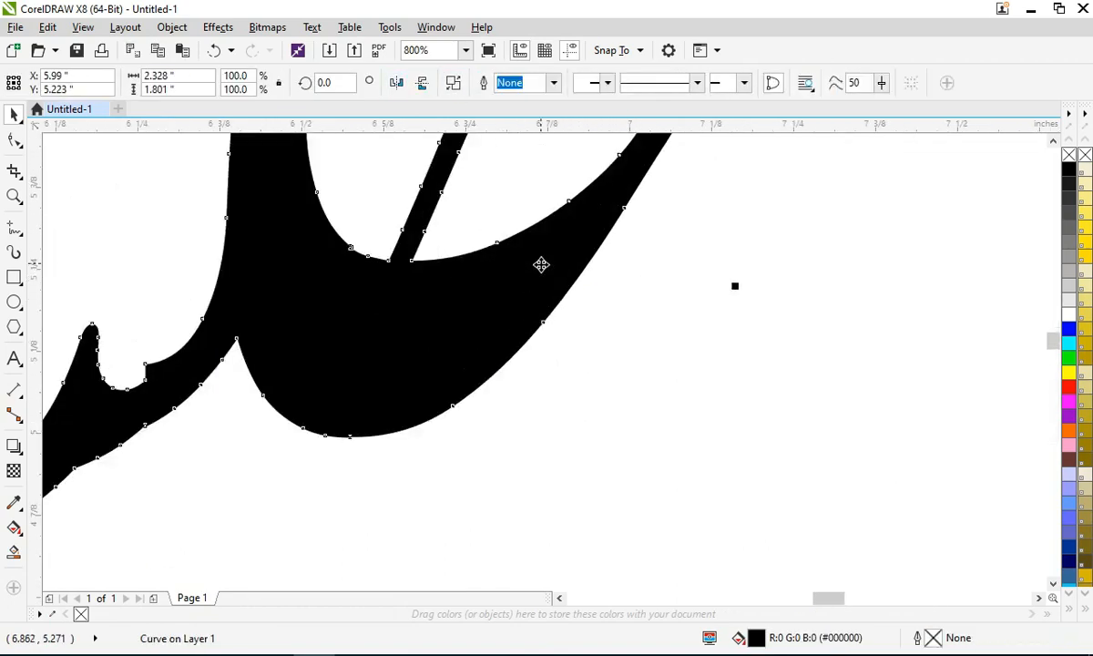
{"action": "left_click", "coordinate": [910, 638]}
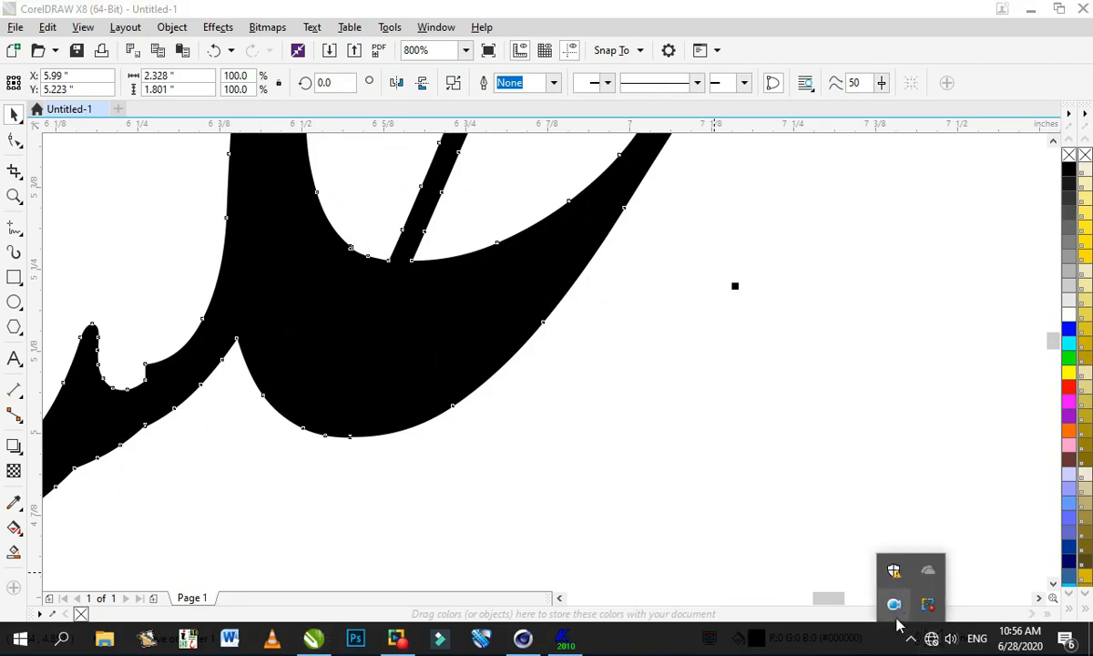
{"action": "right_click", "coordinate": [895, 600]}
{"action": "left_click", "coordinate": [721, 560]}
Step: Delete the surplus nodes on the upper and lower edges where the ح and the lam of جلسه join
{"action": "key", "text": "F10"}
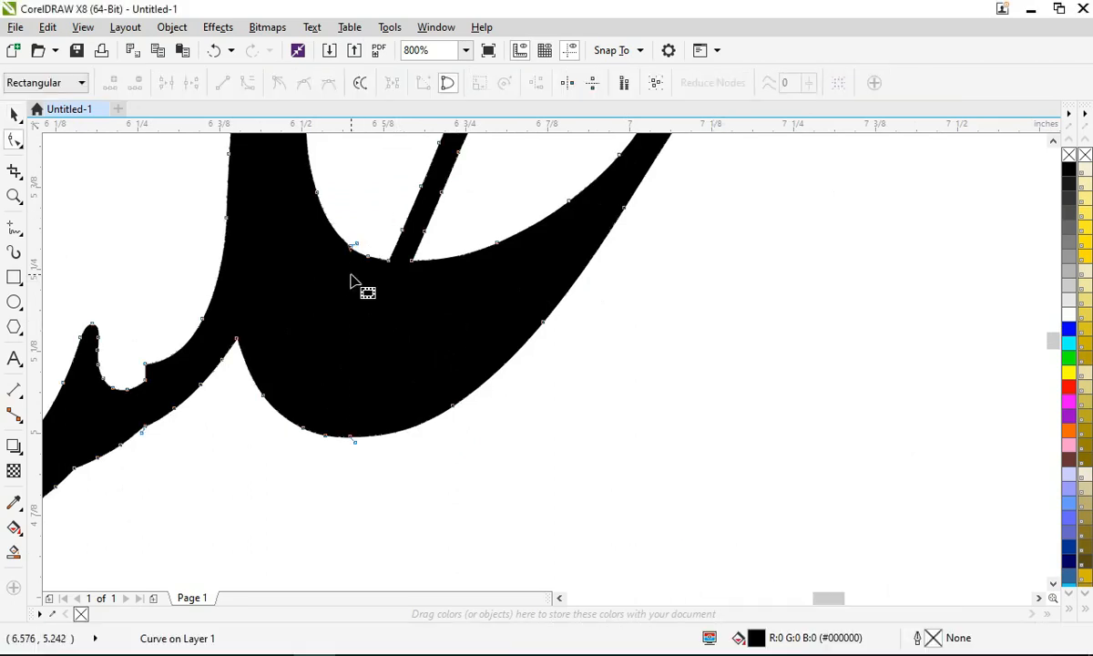
{"action": "scroll", "coordinate": [410, 447], "scroll_direction": "up", "scroll_amount": 1}
{"action": "left_click", "coordinate": [387, 450]}
{"action": "scroll", "coordinate": [378, 252], "scroll_direction": "down", "scroll_amount": 1}
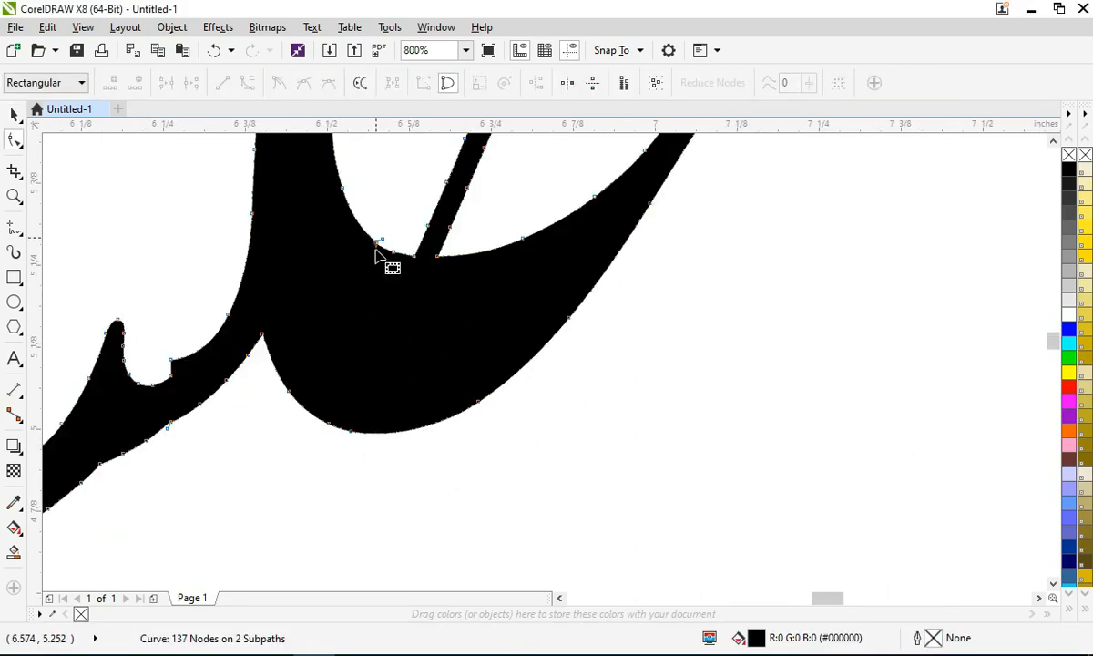
{"action": "scroll", "coordinate": [378, 252], "scroll_direction": "up", "scroll_amount": 2}
{"action": "left_click_drag", "start_coordinate": [393, 272], "coordinate": [374, 361]}
{"action": "key", "text": "Delete"}
{"action": "scroll", "coordinate": [522, 291], "scroll_direction": "down", "scroll_amount": 1}
{"action": "scroll", "coordinate": [324, 366], "scroll_direction": "down", "scroll_amount": 1}
{"action": "scroll", "coordinate": [742, 244], "scroll_direction": "down", "scroll_amount": 1}
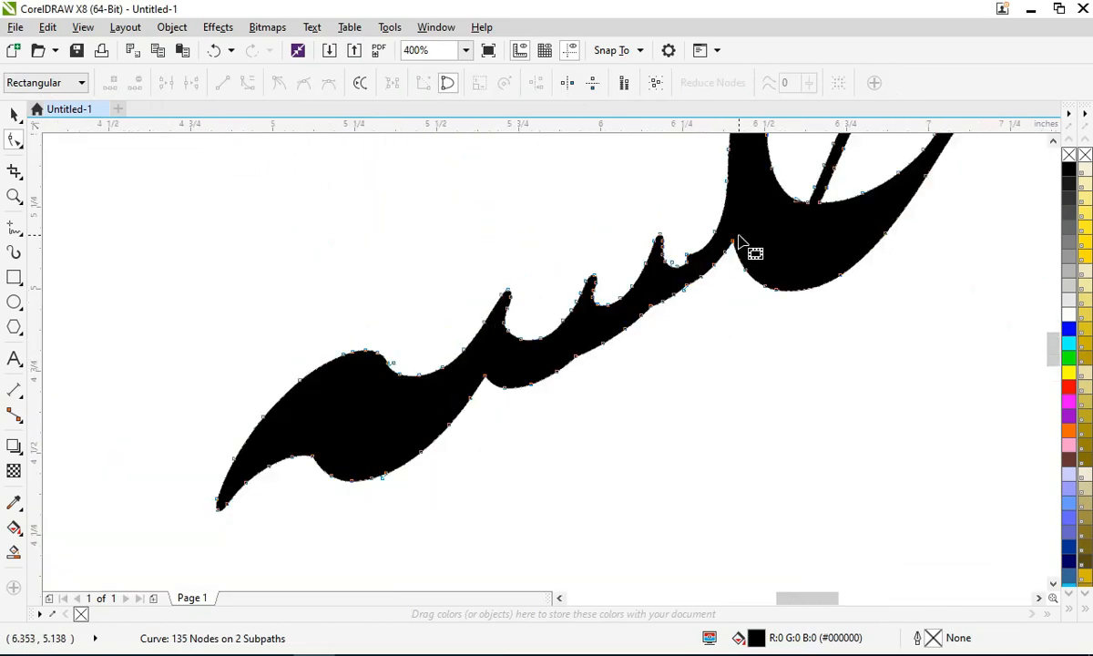
Step: Delete the surplus nodes on both edges of the join between the lam and the toothed segment of جلسه
{"action": "scroll", "coordinate": [710, 269], "scroll_direction": "up", "scroll_amount": 2}
{"action": "left_click_drag", "start_coordinate": [567, 368], "coordinate": [567, 347]}
{"action": "key", "text": "Delete"}
{"action": "scroll", "coordinate": [567, 347], "scroll_direction": "down", "scroll_amount": 1}
{"action": "left_click_drag", "start_coordinate": [567, 440], "coordinate": [550, 373]}
{"action": "key", "text": "Delete"}
{"action": "scroll", "coordinate": [581, 420], "scroll_direction": "down", "scroll_amount": 2}
Step: Delete the surplus nodes on the upper and lower edges where the tail of جلسه joins the toothed segment
{"action": "scroll", "coordinate": [445, 463], "scroll_direction": "up", "scroll_amount": 3}
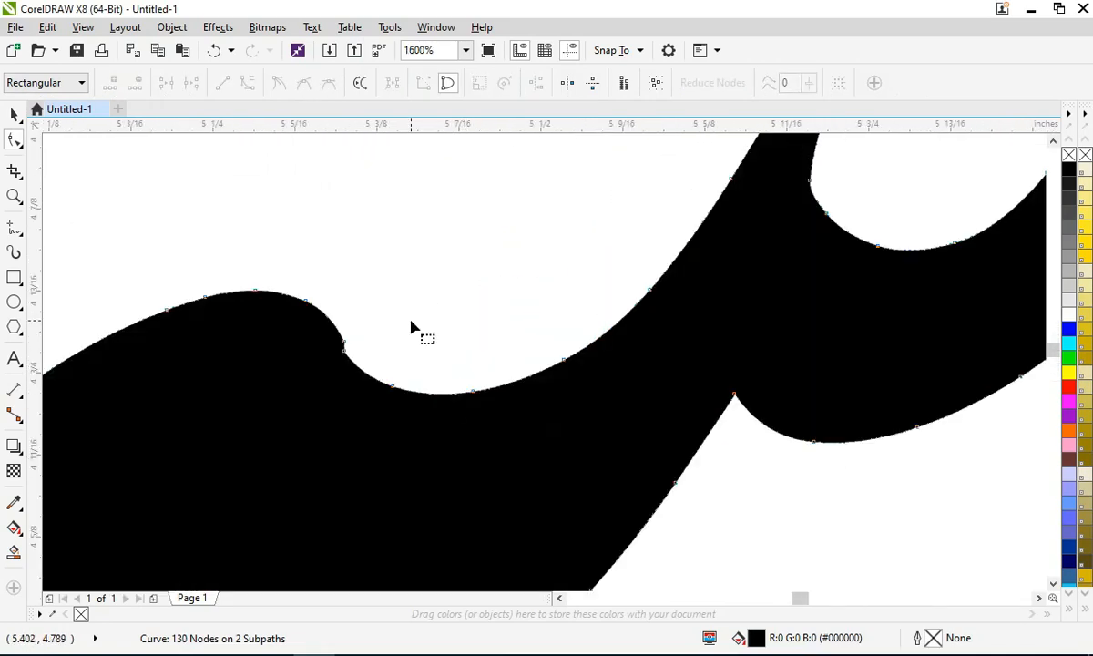
{"action": "left_click_drag", "start_coordinate": [320, 374], "coordinate": [319, 375]}
{"action": "key", "text": "Delete"}
{"action": "scroll", "coordinate": [382, 428], "scroll_direction": "down", "scroll_amount": 1}
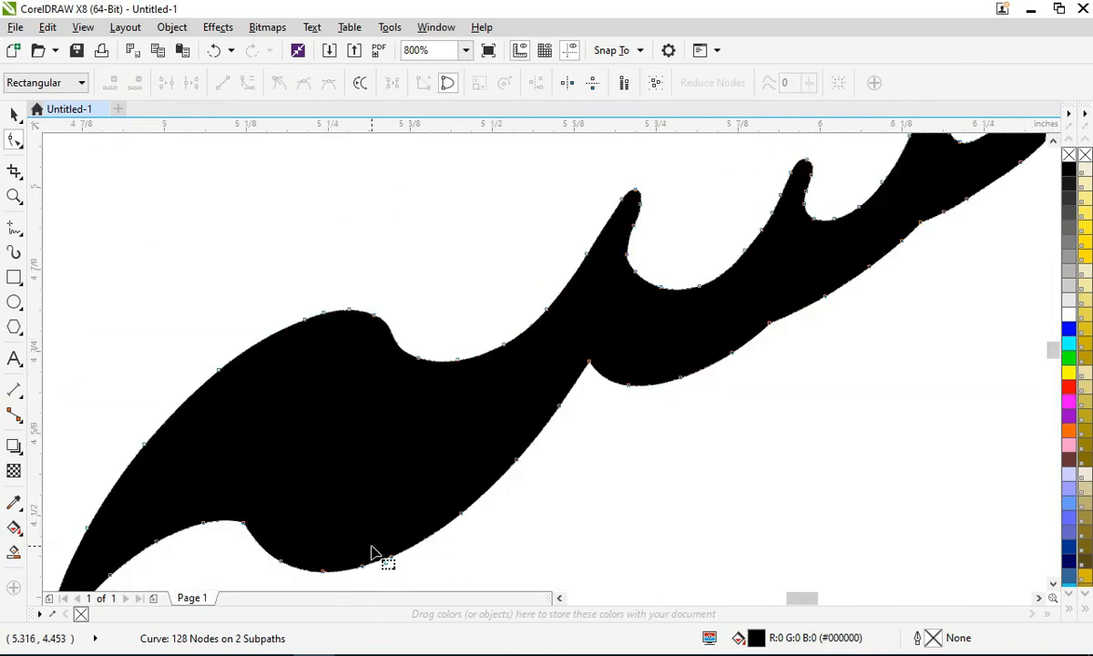
{"action": "left_click_drag", "start_coordinate": [371, 551], "coordinate": [371, 549]}
{"action": "key", "text": "Delete"}
{"action": "scroll", "coordinate": [371, 549], "scroll_direction": "down", "scroll_amount": 2}
{"action": "key", "text": "space"}
{"action": "scroll", "coordinate": [574, 339], "scroll_direction": "down", "scroll_amount": 1}
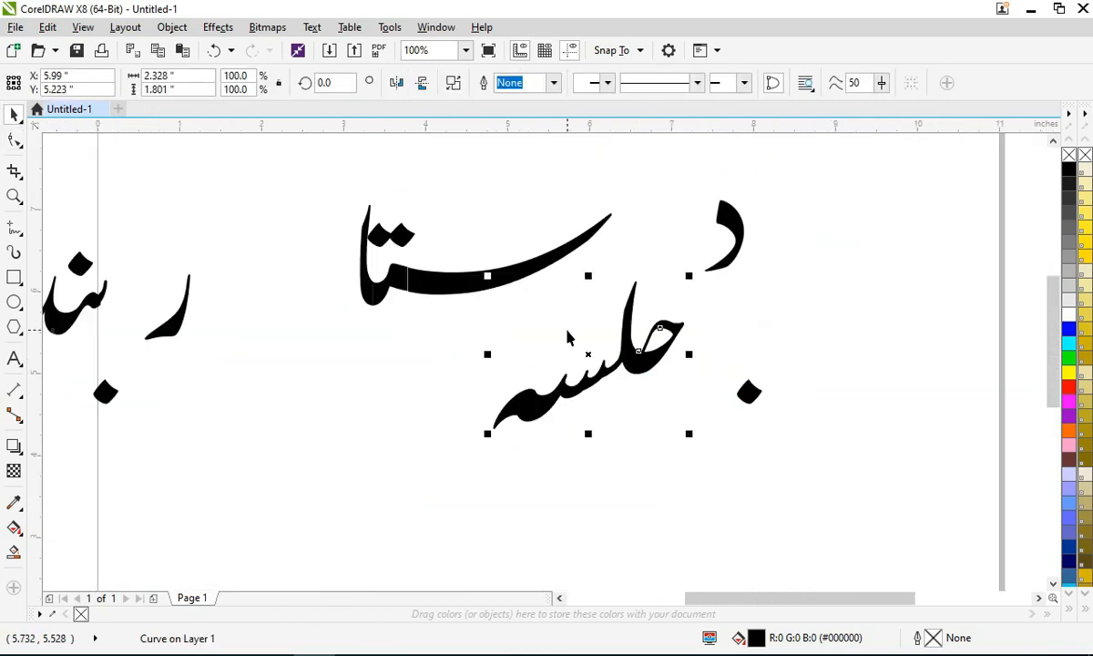
Step: Align the long stroke of ستا with the adjoining tooth segment and weld them into one curve
{"action": "left_click", "coordinate": [443, 282]}
{"action": "scroll", "coordinate": [443, 282], "scroll_direction": "up", "scroll_amount": 2}
{"action": "scroll", "coordinate": [258, 283], "scroll_direction": "up", "scroll_amount": 1}
{"action": "left_click_drag", "start_coordinate": [445, 285], "coordinate": [428, 274]}
{"action": "key", "text": "ctrl+a"}
{"action": "left_click", "coordinate": [485, 82]}
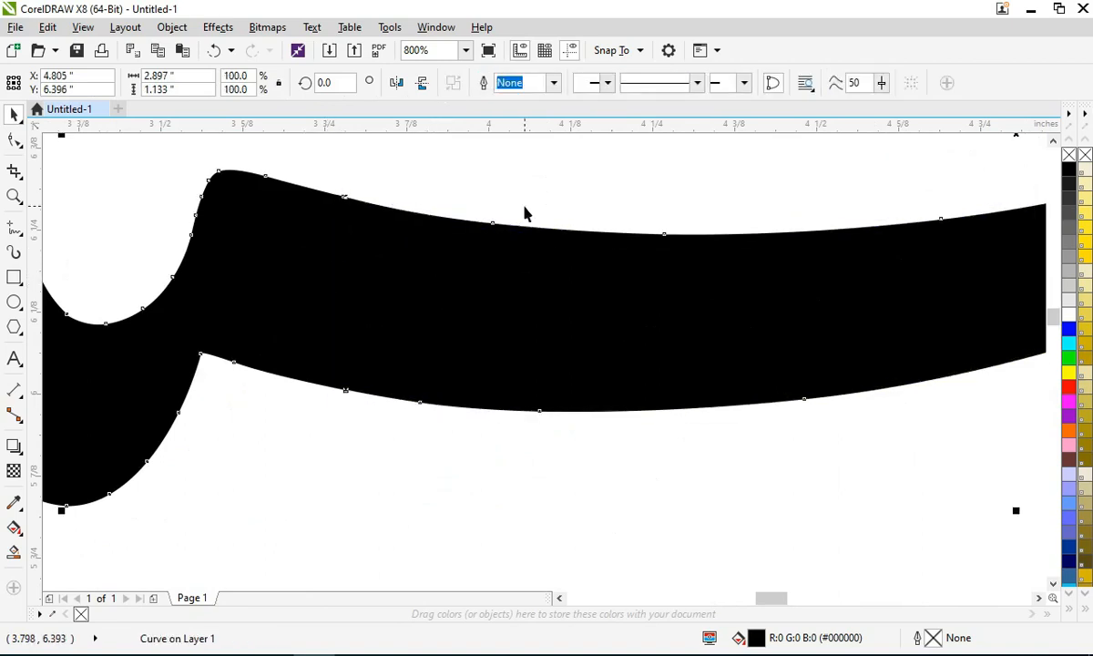
Step: Delete the surplus nodes on both edges of the join between the long stroke and the tooth of ستا
{"action": "key", "text": "F10"}
{"action": "left_click_drag", "start_coordinate": [288, 154], "coordinate": [408, 446]}
{"action": "key", "text": "space"}
{"action": "scroll", "coordinate": [471, 359], "scroll_direction": "down", "scroll_amount": 2}
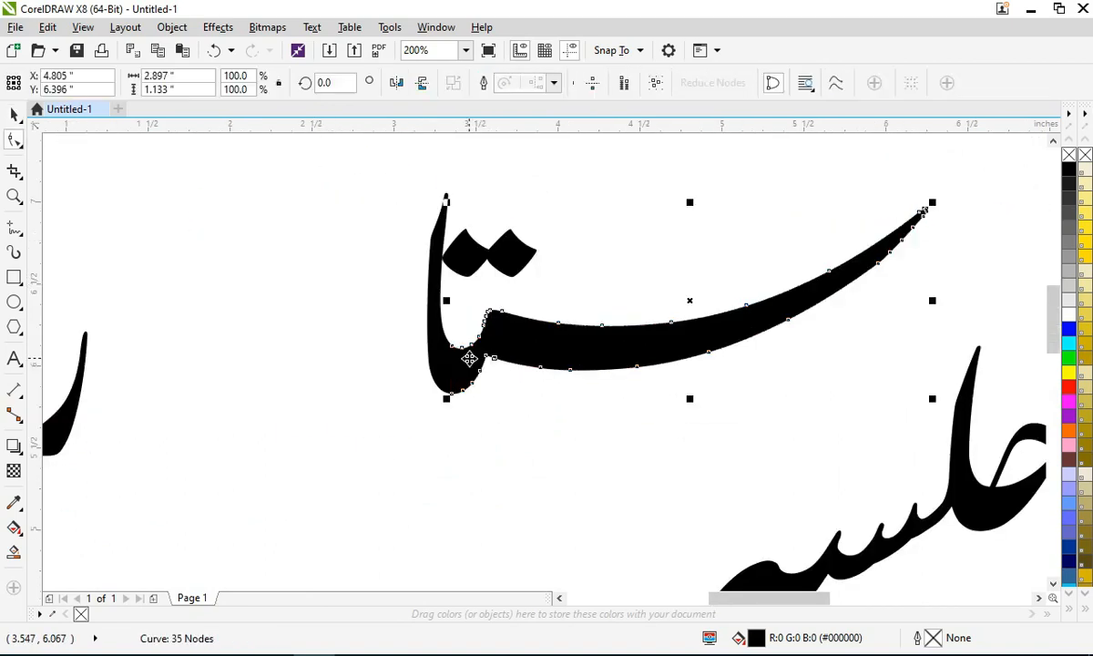
Step: Weld the alef to the rest of ستا and delete the surplus nodes on both edges of their join
{"action": "scroll", "coordinate": [385, 354], "scroll_direction": "up", "scroll_amount": 2}
{"action": "key", "text": "F10"}
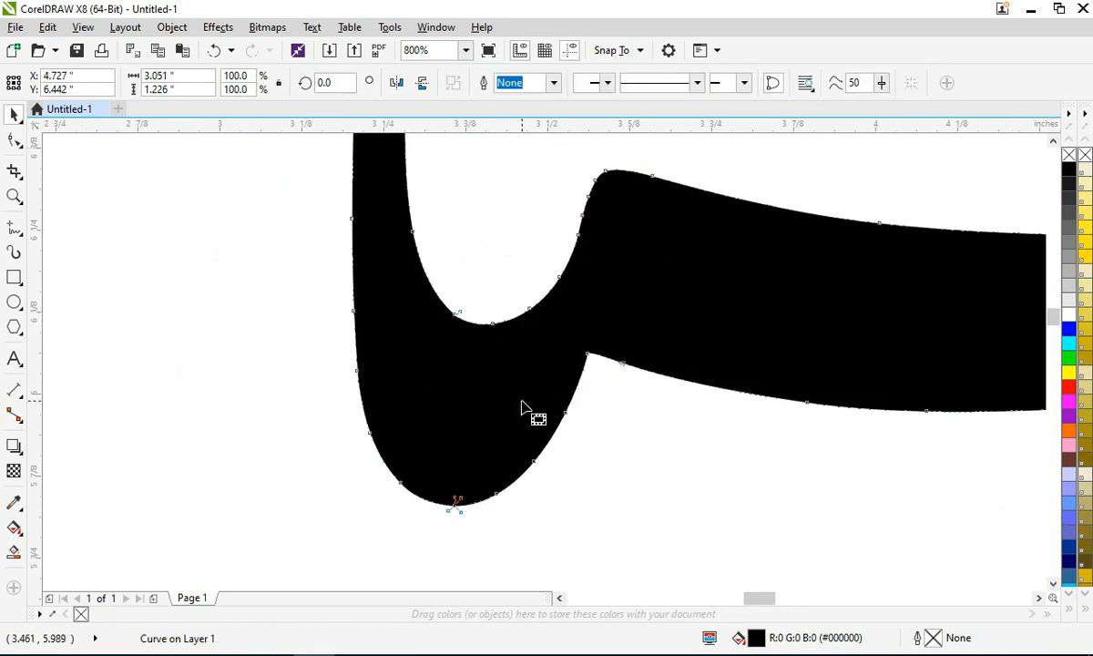
{"action": "left_click_drag", "start_coordinate": [429, 415], "coordinate": [429, 416]}
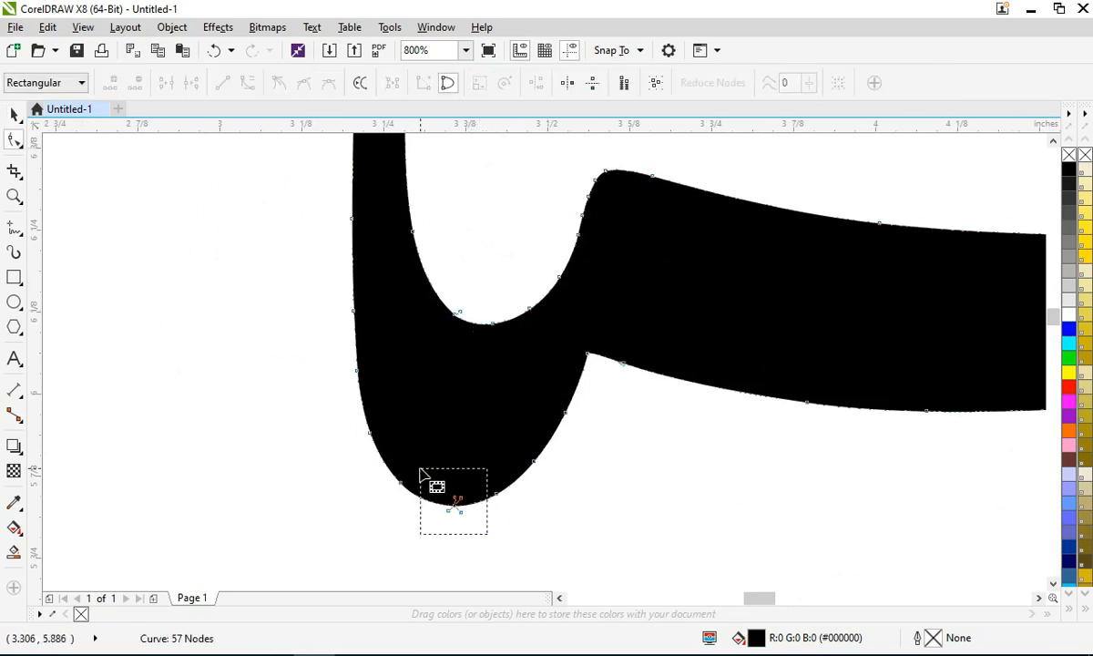
{"action": "left_click_drag", "start_coordinate": [424, 476], "coordinate": [422, 472]}
{"action": "key", "text": "Delete"}
{"action": "scroll", "coordinate": [417, 353], "scroll_direction": "down", "scroll_amount": 3}
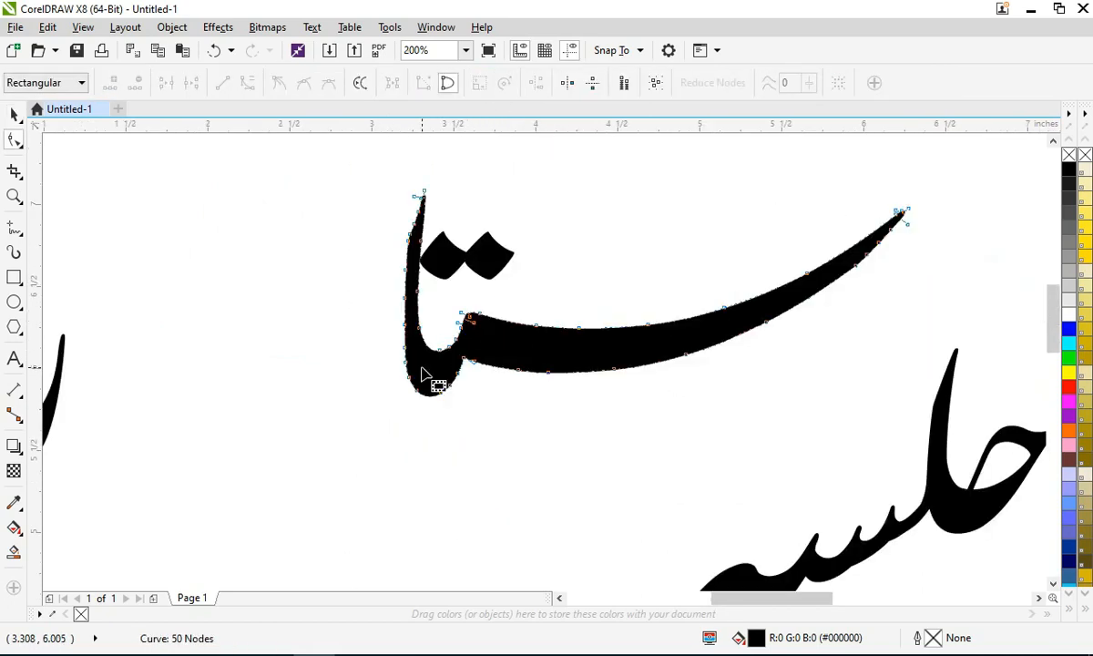
Step: Move the welded ستا straight down so its long stroke runs just above the tail of جلسه
{"action": "key", "text": "space"}
{"action": "mouse_move", "coordinate": [529, 340]}
{"action": "left_mouse_down"}
{"action": "mouse_move", "coordinate": [497, 472]}
{"action": "mouse_move", "coordinate": [531, 433]}
{"action": "left_mouse_up"}
Step: Add horizontal guidelines at about 4.36, 5.6 and 6.07 inches and vertical guidelines at about 1.65 and 7.16 inches
{"action": "left_click_drag", "start_coordinate": [603, 128], "coordinate": [565, 477]}
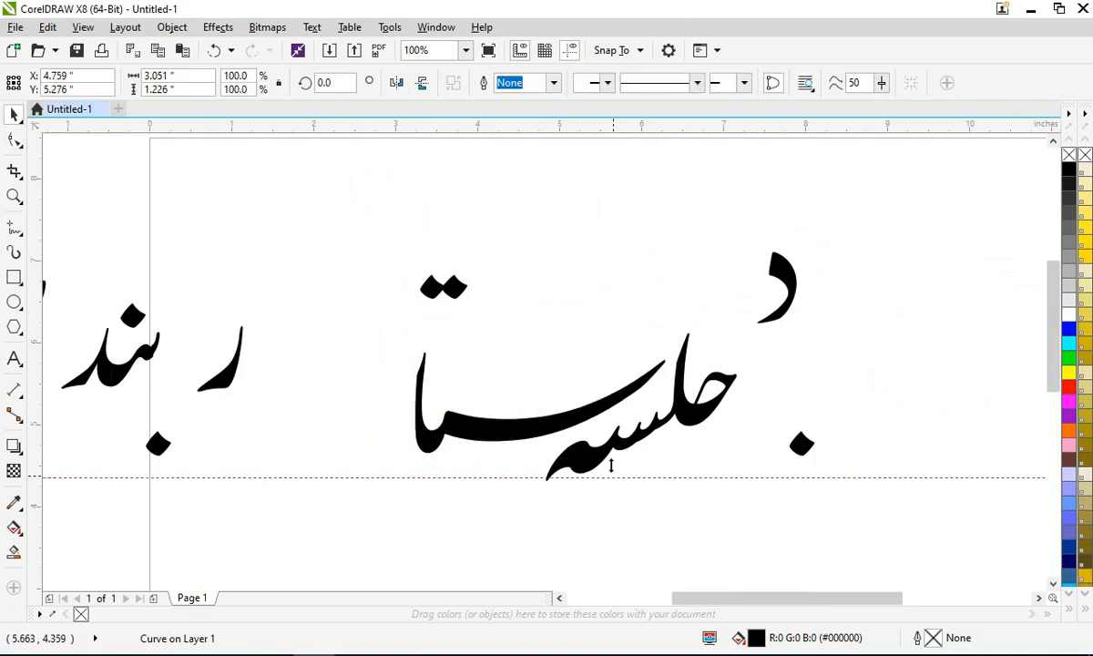
{"action": "left_click_drag", "start_coordinate": [542, 128], "coordinate": [597, 345]}
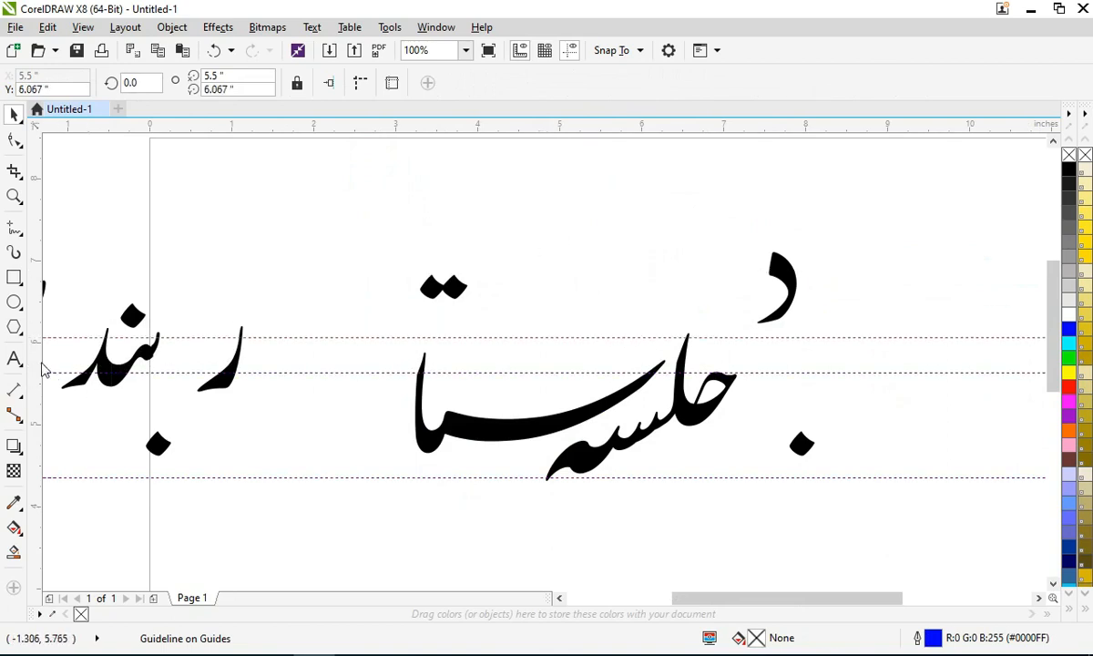
{"action": "left_click_drag", "start_coordinate": [40, 363], "coordinate": [737, 359]}
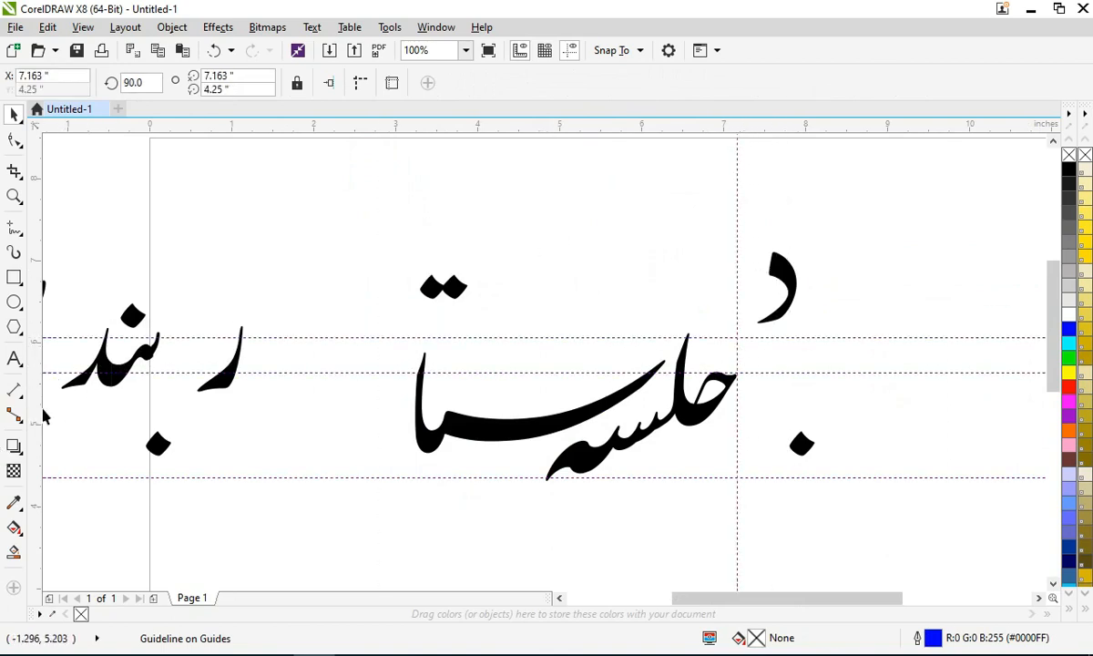
{"action": "left_click_drag", "start_coordinate": [110, 414], "coordinate": [285, 403]}
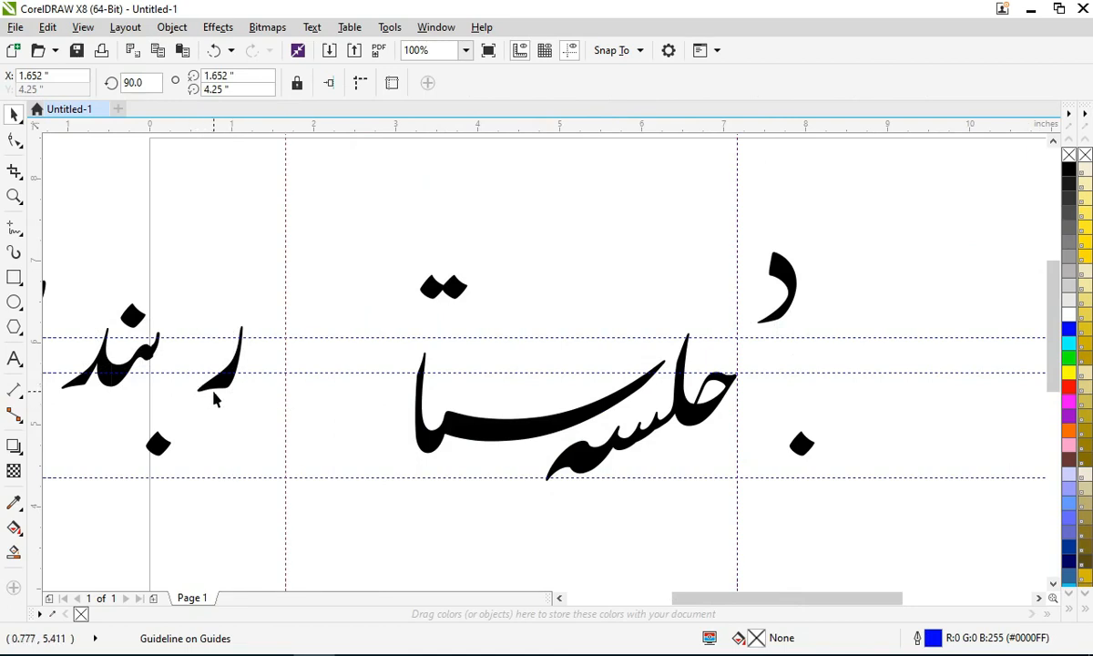
Step: Move the letter ر beside the alef of ستا, with its tail just above the lowest horizontal guideline
{"action": "left_click_drag", "start_coordinate": [337, 463], "coordinate": [337, 461]}
{"action": "left_click_drag", "start_coordinate": [212, 386], "coordinate": [376, 475]}
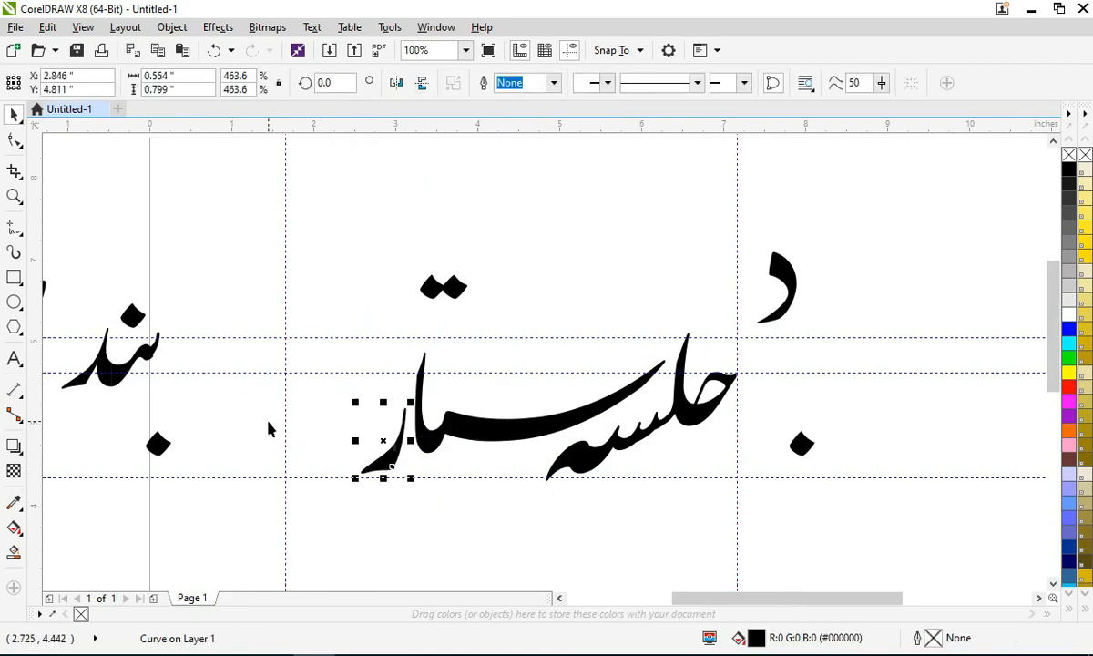
Step: Select the د piece together with the adjoining middle piece of بند and weld them into one curve
{"action": "left_click_drag", "start_coordinate": [103, 378], "coordinate": [347, 410]}
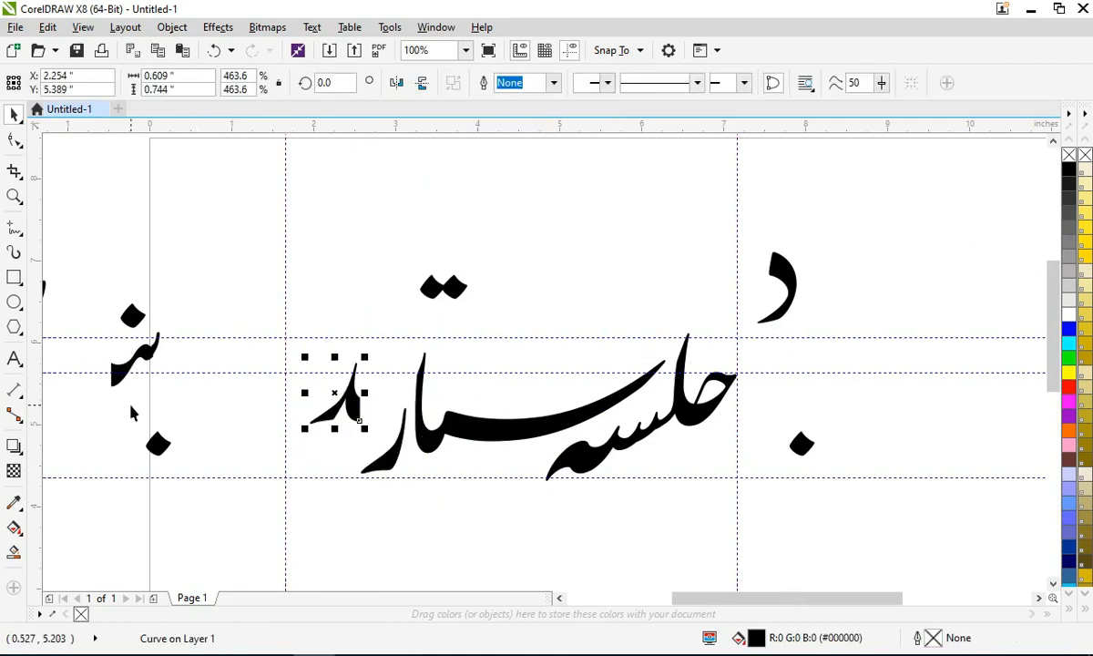
{"action": "key", "text": "ctrl+z"}
{"action": "left_click", "coordinate": [160, 340], "text": "shift"}
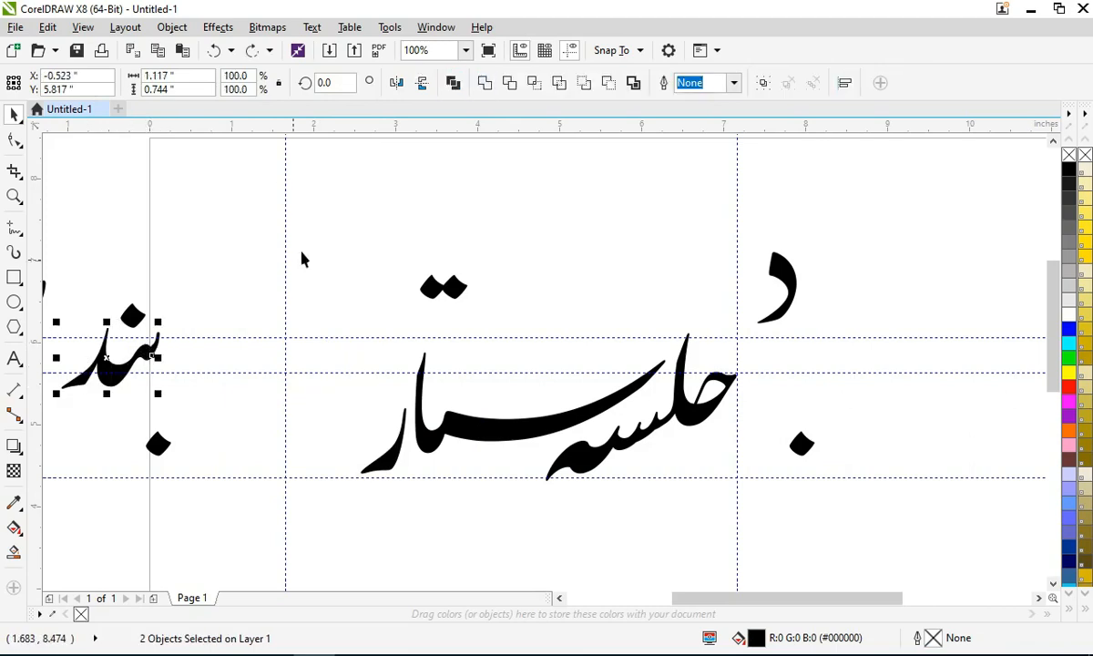
{"action": "left_click", "coordinate": [484, 83]}
{"action": "left_click", "coordinate": [93, 404]}
{"action": "left_click_drag", "start_coordinate": [121, 364], "coordinate": [123, 396]}
{"action": "key", "text": "ctrl+z"}
Step: Move the ب tooth against the body of بند so their edges line up, and weld both into one curve
{"action": "scroll", "coordinate": [127, 355], "scroll_direction": "up", "scroll_amount": 3}
{"action": "left_click", "coordinate": [300, 344]}
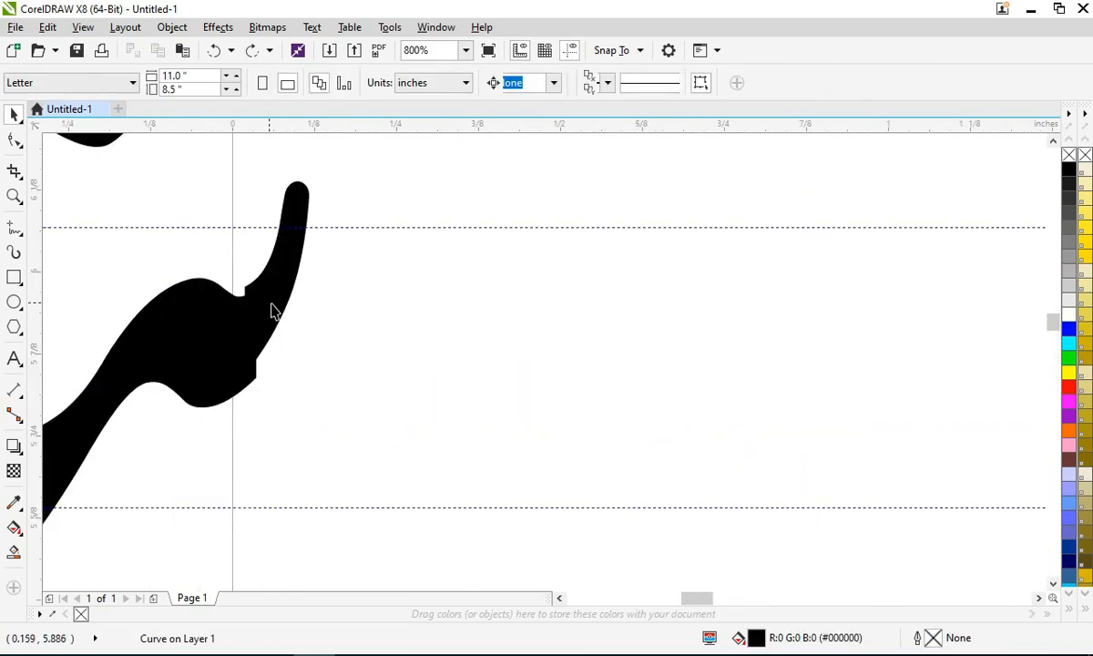
{"action": "scroll", "coordinate": [271, 311], "scroll_direction": "up", "scroll_amount": 2}
{"action": "left_click", "coordinate": [291, 322]}
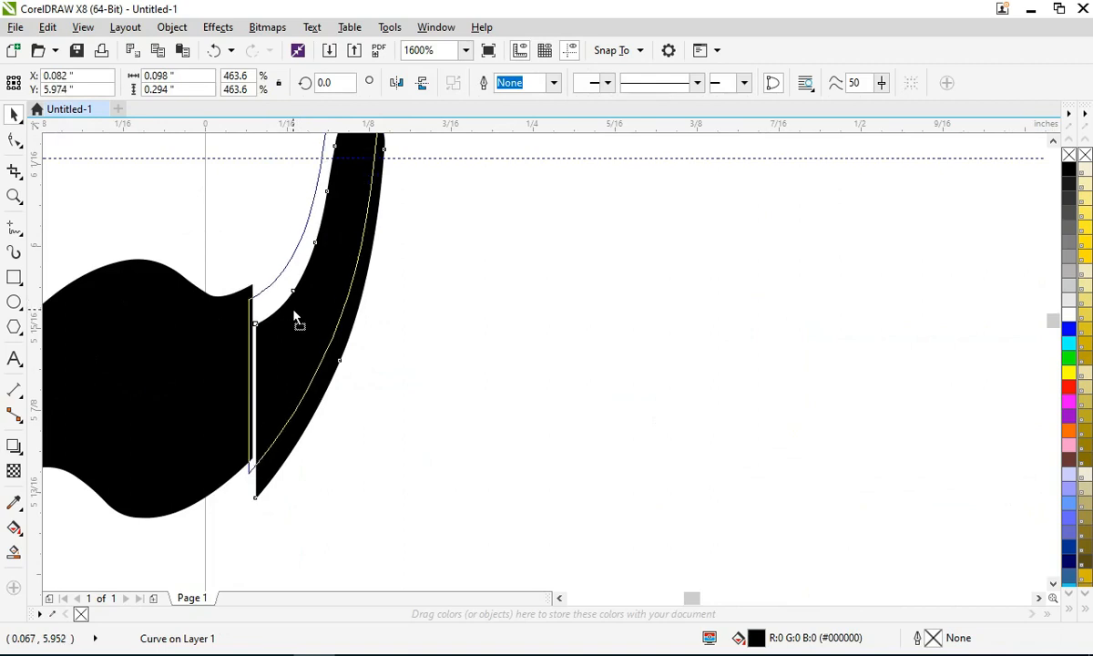
{"action": "left_click_drag", "start_coordinate": [295, 316], "coordinate": [298, 292]}
{"action": "left_click", "coordinate": [168, 386], "text": "shift"}
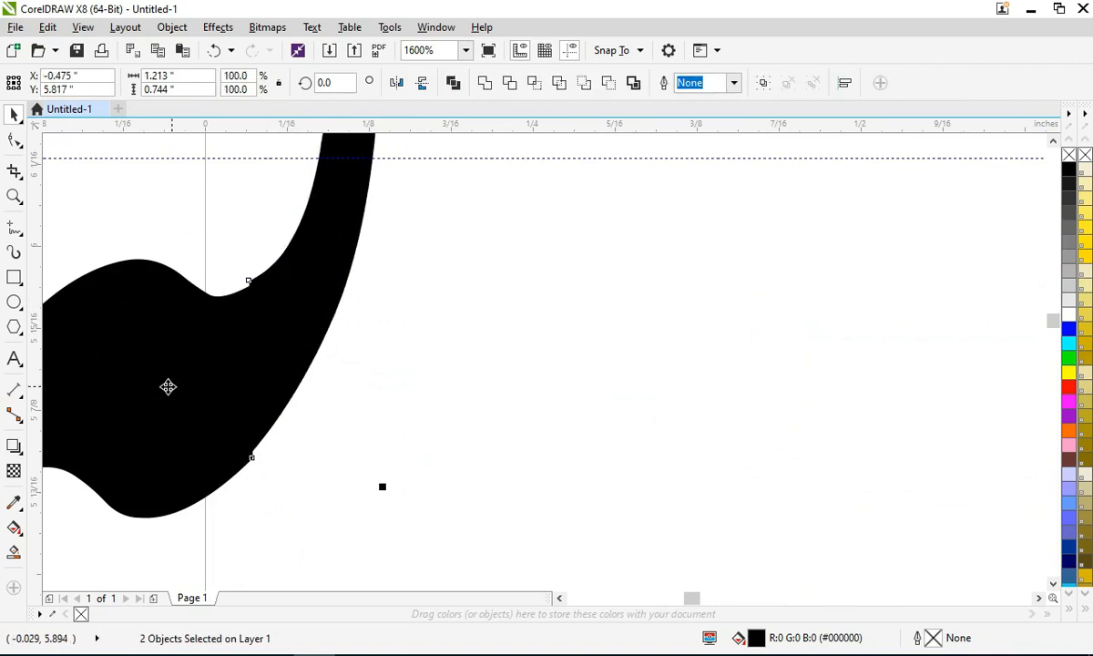
{"action": "left_click", "coordinate": [484, 83]}
Step: Delete the surplus nodes on the upper and lower edges where the ب tooth joins the body of بند
{"action": "key", "text": "F10"}
{"action": "left_click_drag", "start_coordinate": [275, 315], "coordinate": [277, 316]}
{"action": "key", "text": "Delete"}
{"action": "left_click_drag", "start_coordinate": [303, 485], "coordinate": [239, 415]}
{"action": "key", "text": "Delete"}
{"action": "scroll", "coordinate": [366, 412], "scroll_direction": "down", "scroll_amount": 3}
{"action": "key", "text": "space"}
Step: Move the welded بند beside the ر, with its end near the 1.65-inch vertical guideline
{"action": "left_click_drag", "start_coordinate": [337, 417], "coordinate": [779, 512]}
{"action": "scroll", "coordinate": [744, 459], "scroll_direction": "down", "scroll_amount": 1}
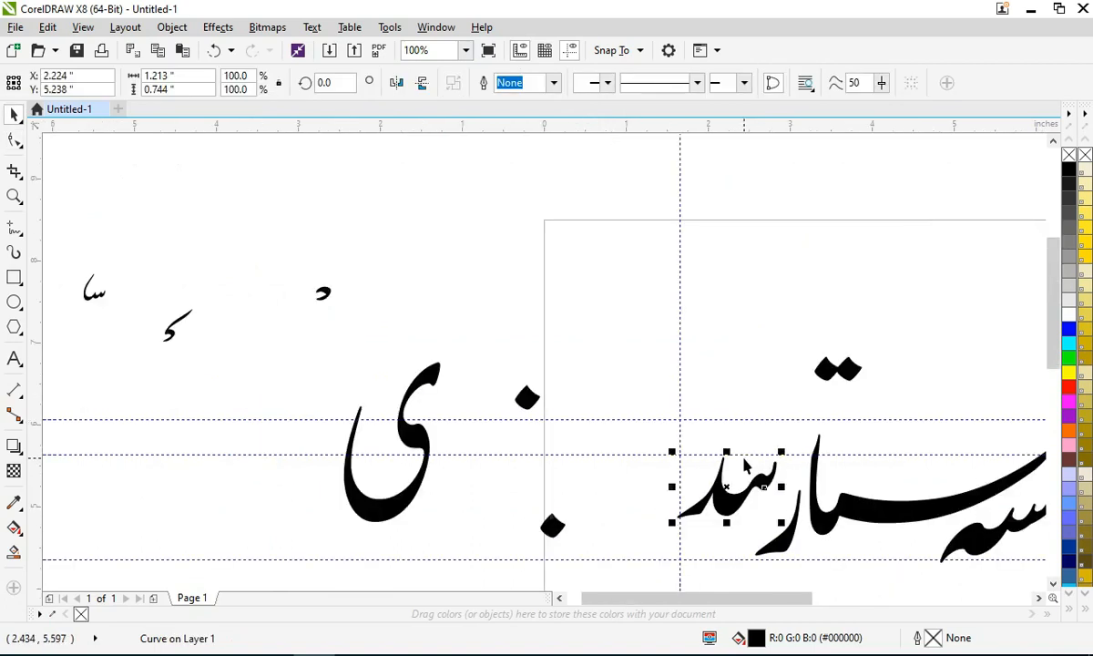
{"action": "scroll", "coordinate": [794, 532], "scroll_direction": "up", "scroll_amount": 1}
{"action": "left_click_drag", "start_coordinate": [656, 468], "coordinate": [668, 526]}
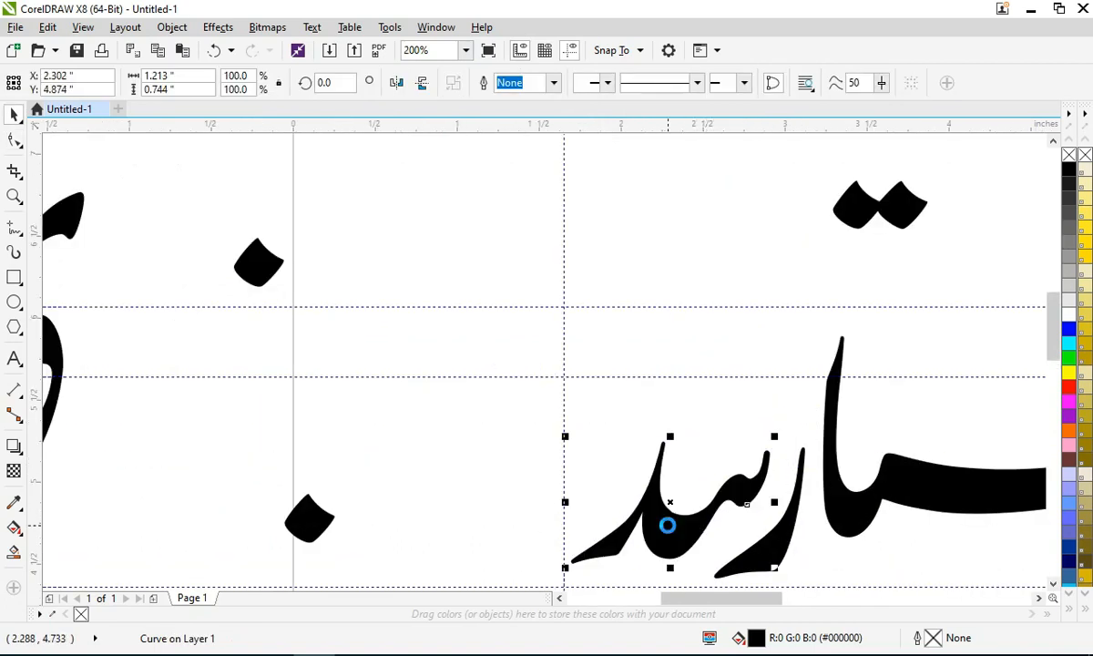
Step: Shift بند up slightly and place one dot beneath its ب and another above its ن
{"action": "left_click_drag", "start_coordinate": [305, 536], "coordinate": [733, 516]}
{"action": "scroll", "coordinate": [743, 510], "scroll_direction": "up", "scroll_amount": 1}
{"action": "left_click_drag", "start_coordinate": [731, 433], "coordinate": [736, 417]}
{"action": "scroll", "coordinate": [733, 415], "scroll_direction": "down", "scroll_amount": 1}
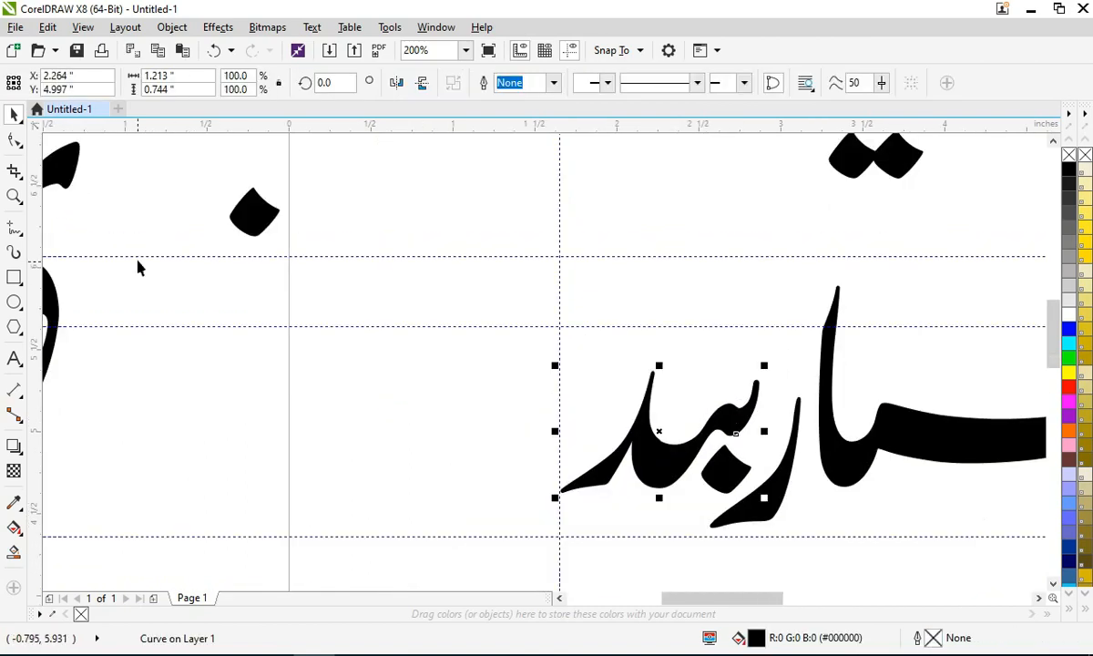
{"action": "left_click_drag", "start_coordinate": [245, 208], "coordinate": [697, 394]}
{"action": "scroll", "coordinate": [637, 411], "scroll_direction": "down", "scroll_amount": 1}
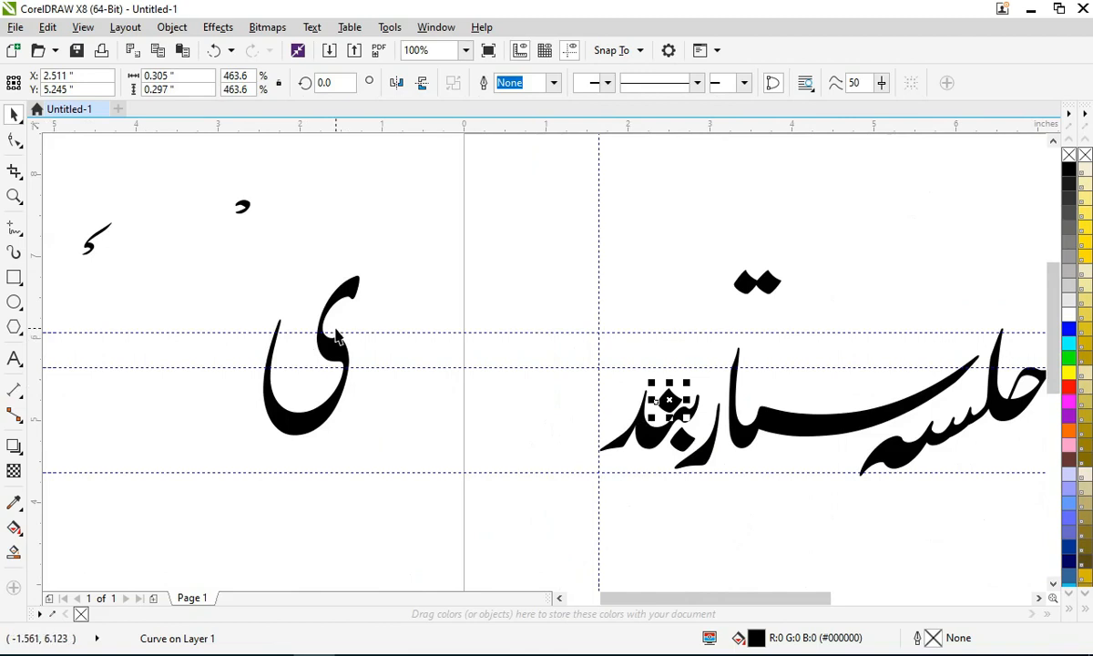
Step: Bring the letter ی onto the page's edge near the title and raise the ر above the end of بند
{"action": "left_click", "coordinate": [332, 326]}
{"action": "left_click_drag", "start_coordinate": [352, 360], "coordinate": [513, 410]}
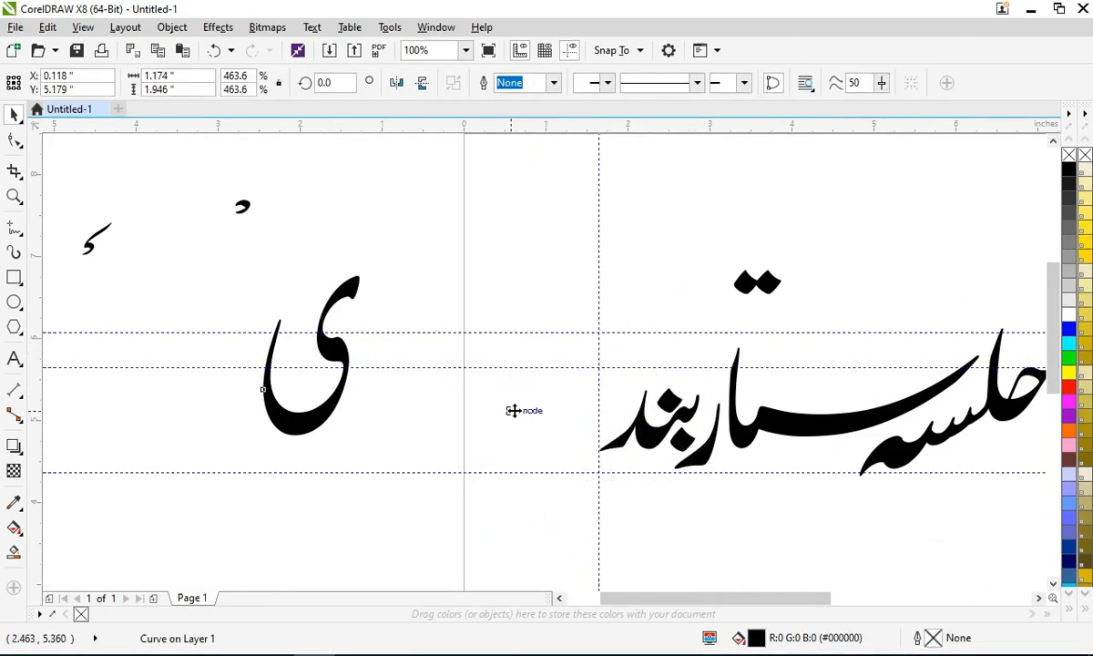
{"action": "left_click_drag", "start_coordinate": [704, 445], "coordinate": [710, 356]}
Step: Move بند with its two dots beneath the raised ر next to the alef, and lower the ر close above it
{"action": "left_click_drag", "start_coordinate": [712, 444], "coordinate": [722, 465]}
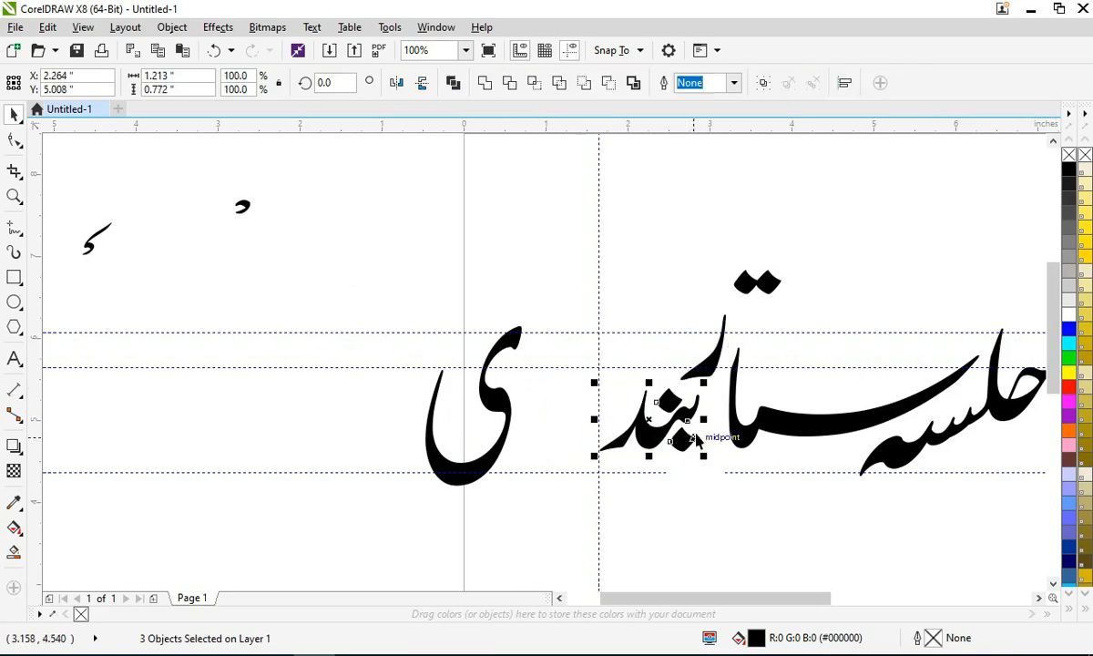
{"action": "scroll", "coordinate": [693, 414], "scroll_direction": "up", "scroll_amount": 2}
{"action": "left_click_drag", "start_coordinate": [703, 410], "coordinate": [748, 465]}
{"action": "left_click_drag", "start_coordinate": [731, 343], "coordinate": [745, 390]}
{"action": "left_click_drag", "start_coordinate": [424, 373], "coordinate": [424, 374]}
Step: Move the ی up against بند and shift the 1.65-inch vertical guideline to the outer edge of the ی
{"action": "left_click_drag", "start_coordinate": [310, 383], "coordinate": [601, 359]}
{"action": "scroll", "coordinate": [491, 312], "scroll_direction": "down", "scroll_amount": 2}
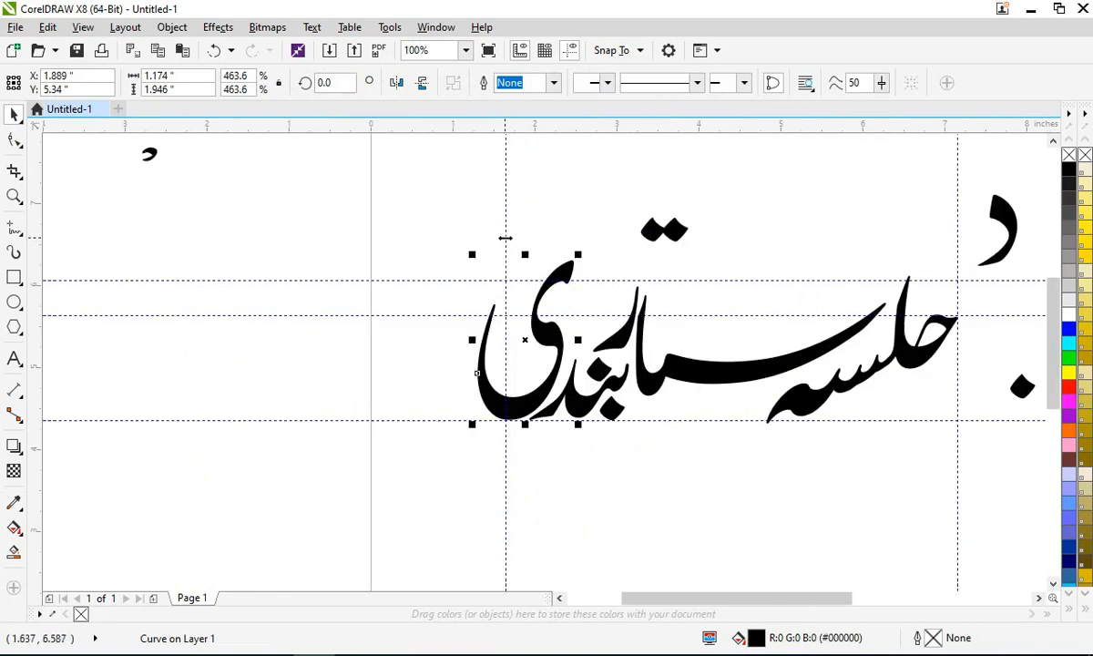
{"action": "left_click_drag", "start_coordinate": [506, 238], "coordinate": [469, 254]}
Step: Place the double dots over the ت, the د above the long stroke of ستا, and the single dot under the ج
{"action": "left_click_drag", "start_coordinate": [678, 228], "coordinate": [691, 328]}
{"action": "mouse_move", "coordinate": [1003, 227]}
{"action": "left_mouse_down"}
{"action": "mouse_move", "coordinate": [832, 298]}
{"action": "mouse_move", "coordinate": [758, 303]}
{"action": "mouse_move", "coordinate": [725, 363]}
{"action": "mouse_move", "coordinate": [775, 297]}
{"action": "mouse_move", "coordinate": [799, 303]}
{"action": "left_mouse_up"}
{"action": "left_click_drag", "start_coordinate": [1022, 390], "coordinate": [940, 390]}
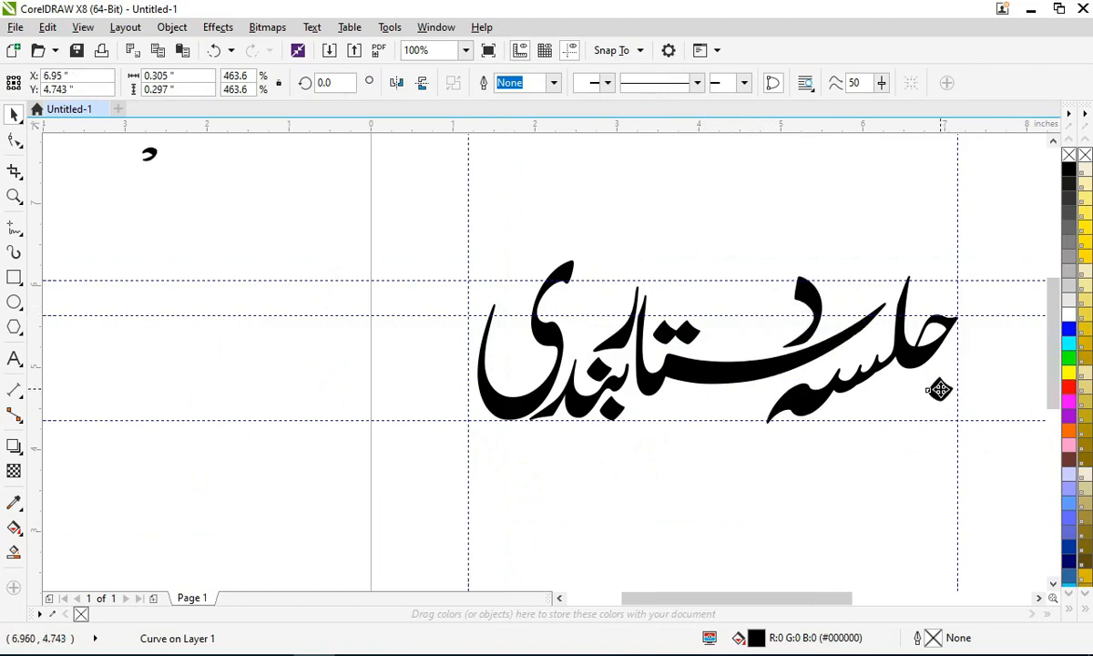
{"action": "left_click", "coordinate": [515, 319]}
Step: Select the three small calligraphic marks outside the page and move them just below the title
{"action": "scroll", "coordinate": [478, 322], "scroll_direction": "down", "scroll_amount": 2}
{"action": "scroll", "coordinate": [540, 317], "scroll_direction": "up", "scroll_amount": 1}
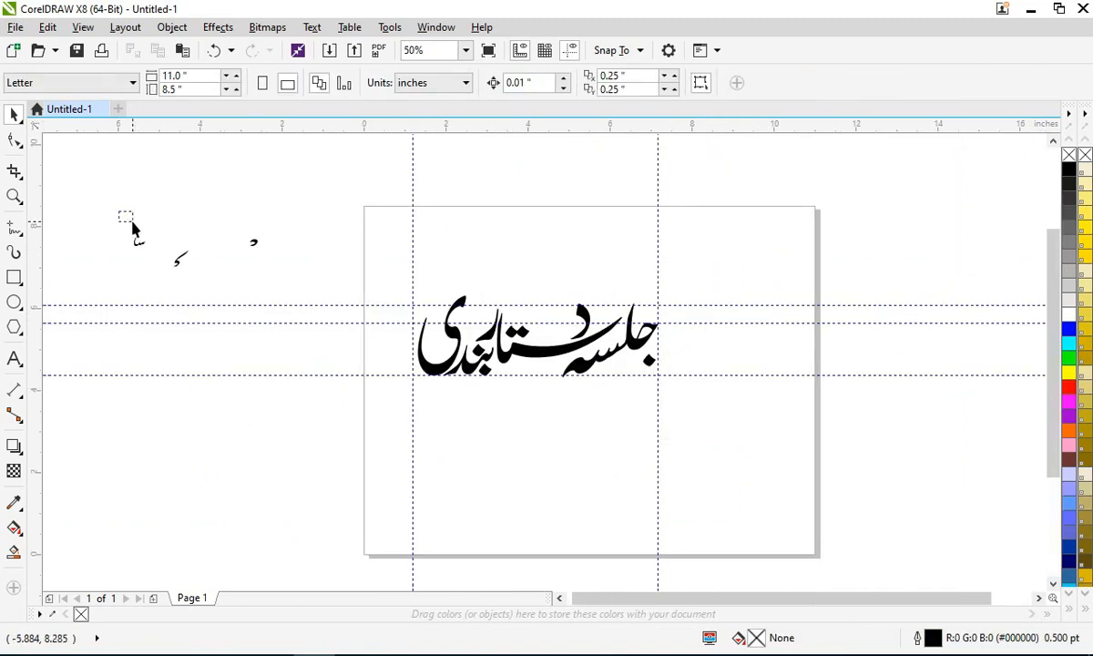
{"action": "left_click_drag", "start_coordinate": [132, 230], "coordinate": [293, 276]}
{"action": "left_click_drag", "start_coordinate": [253, 243], "coordinate": [662, 318]}
{"action": "scroll", "coordinate": [602, 401], "scroll_direction": "up", "scroll_amount": 1}
Step: Enlarge the curled mark to about 0.37 inches wide beneath جلسه and the toothed mark to about 0.36 inches beneath ستا
{"action": "left_click", "coordinate": [596, 446]}
{"action": "left_click", "coordinate": [588, 410]}
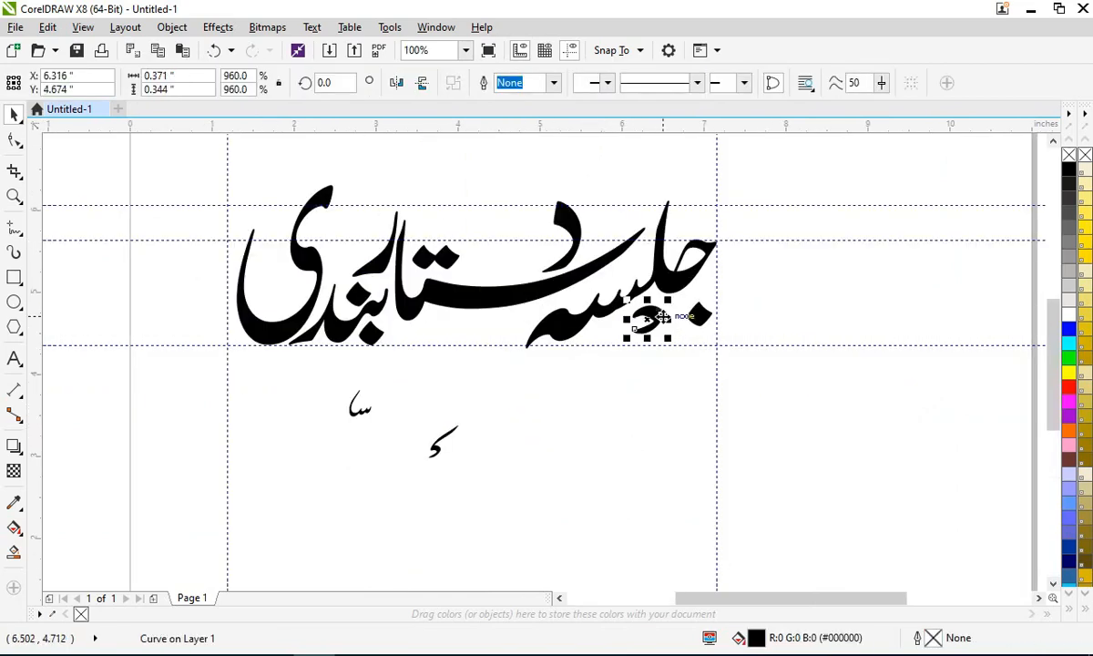
{"action": "left_click_drag", "start_coordinate": [360, 406], "coordinate": [445, 348]}
{"action": "left_click_drag", "start_coordinate": [452, 347], "coordinate": [482, 358]}
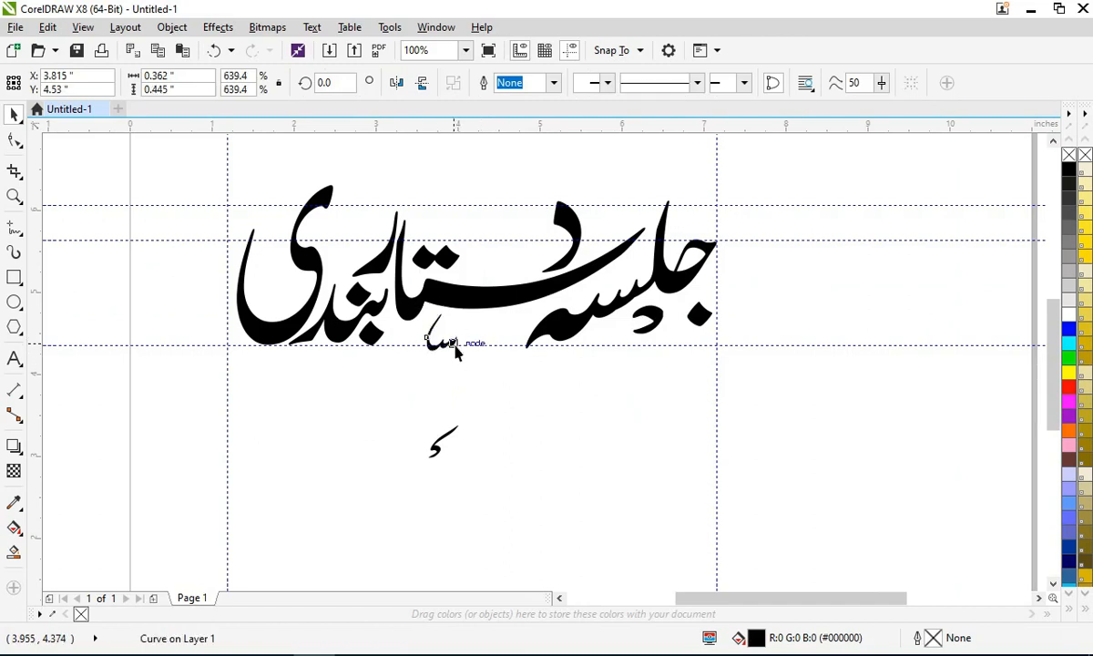
Step: Move the curled mark out from beneath جلسه and place a copy of the toothed mark there
{"action": "left_click", "coordinate": [647, 319]}
{"action": "key", "text": "F10"}
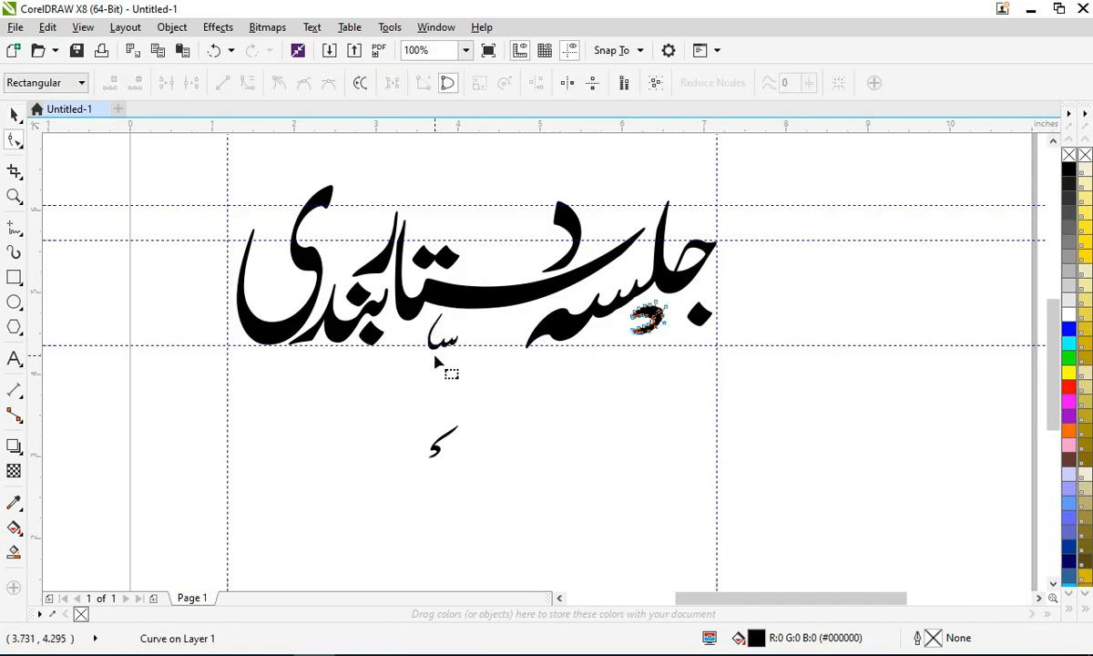
{"action": "key", "text": "space"}
{"action": "left_click_drag", "start_coordinate": [629, 316], "coordinate": [610, 386]}
{"action": "left_click_drag", "start_coordinate": [443, 353], "coordinate": [430, 340]}
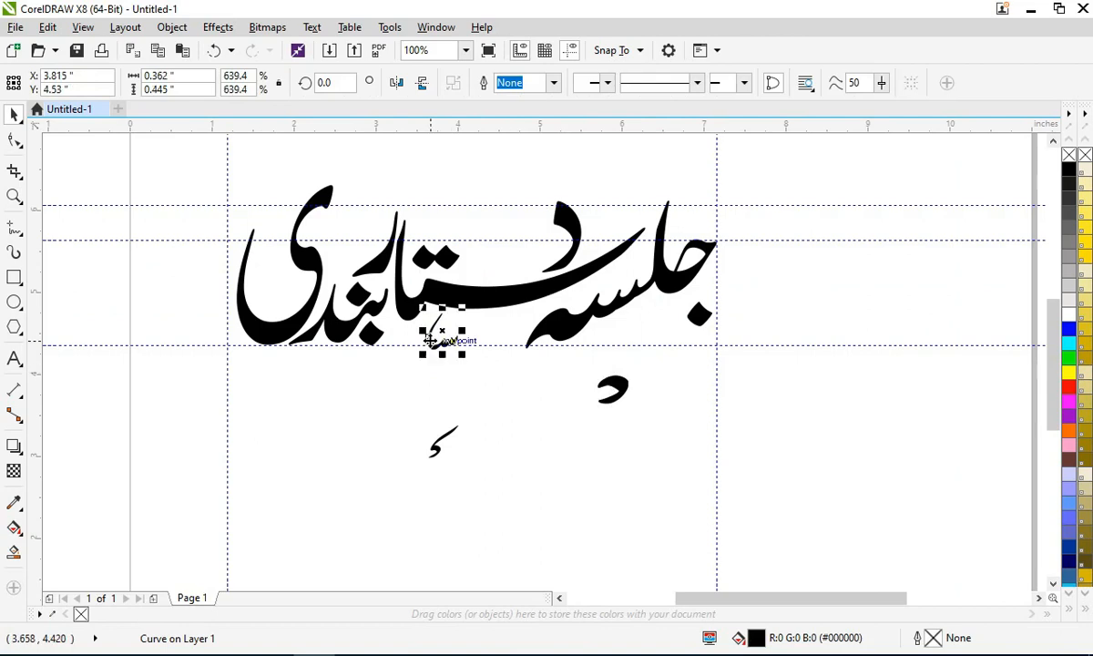
{"action": "left_click_drag", "start_coordinate": [577, 346], "coordinate": [680, 346]}
Step: Place curled marks above بندی, above جلسه, and beneath the long stroke of ستا
{"action": "left_click_drag", "start_coordinate": [612, 379], "coordinate": [362, 222]}
{"action": "left_click_drag", "start_coordinate": [508, 315], "coordinate": [500, 310]}
{"action": "right_click", "coordinate": [500, 310]}
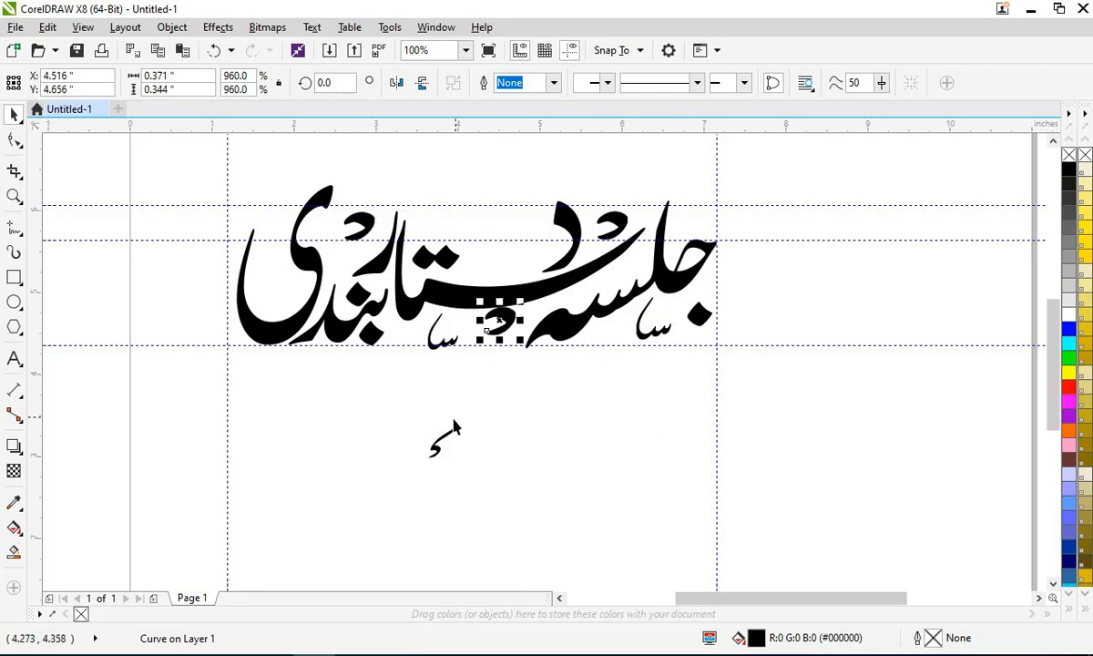
Step: Rotate the small kaf-shaped mark to about 341.6 degrees, enlarged to about 0.66 inches wide, and place it above the dots of ت
{"action": "left_click", "coordinate": [453, 429]}
{"action": "left_click", "coordinate": [489, 469]}
{"action": "left_click_drag", "start_coordinate": [461, 447], "coordinate": [500, 244]}
{"action": "left_click", "coordinate": [465, 421]}
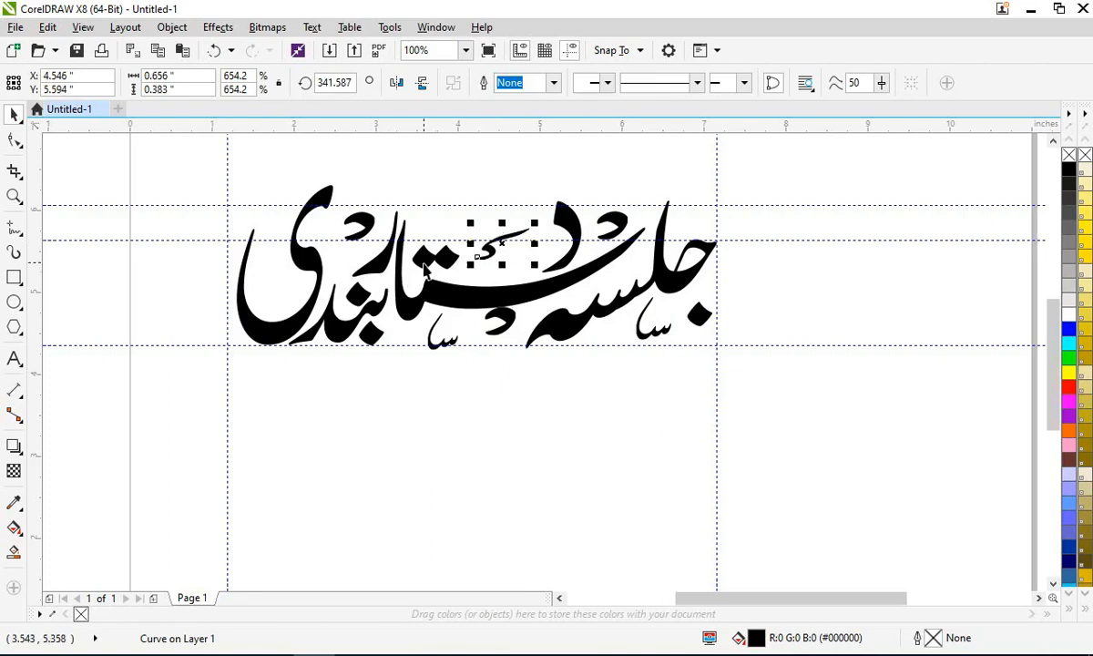
{"action": "left_click_drag", "start_coordinate": [455, 219], "coordinate": [480, 209]}
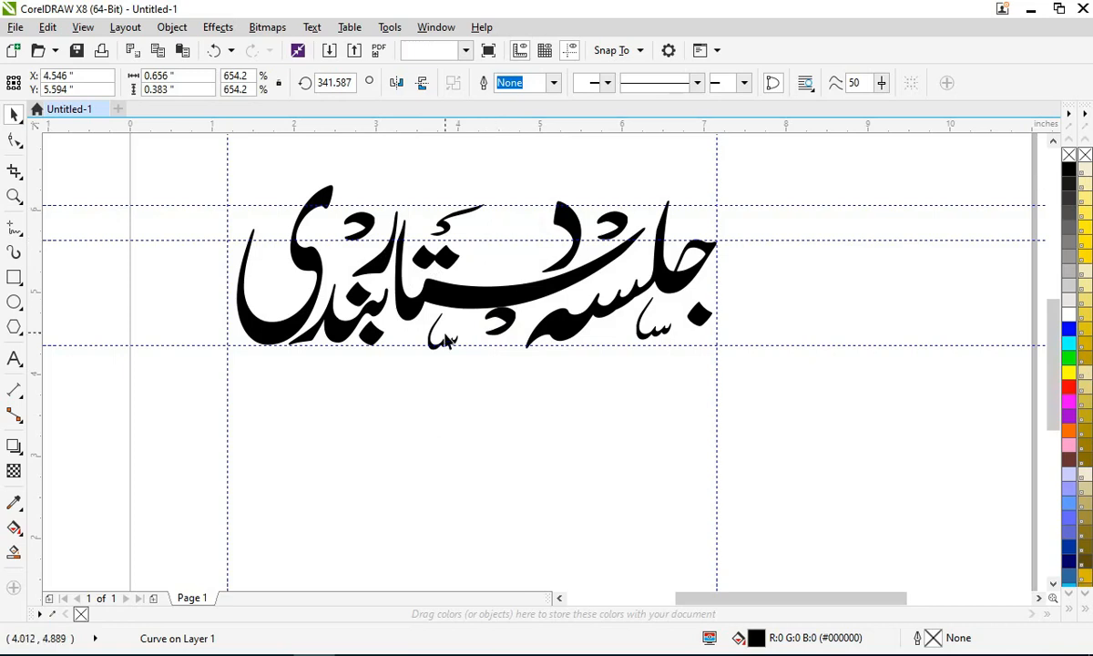
Step: Move the toothed mark from beneath ستا into the gap beside د and place a copy of the kaf-shaped mark beneath ستا
{"action": "left_click", "coordinate": [506, 240]}
{"action": "left_click", "coordinate": [445, 221]}
{"action": "left_click", "coordinate": [464, 342]}
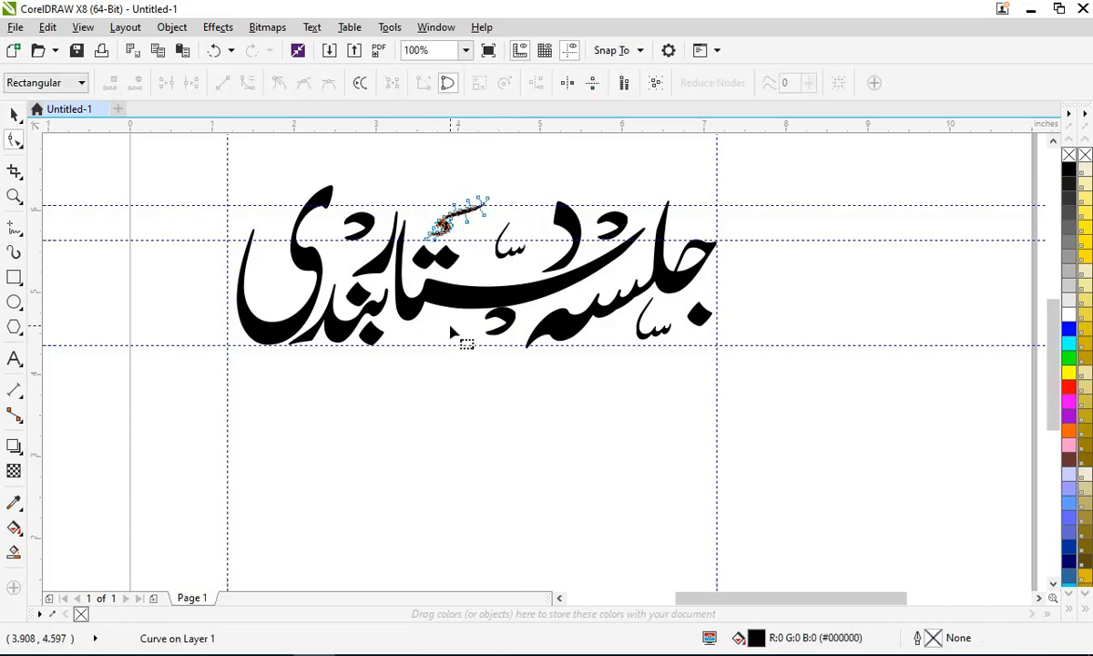
{"action": "left_click_drag", "start_coordinate": [439, 227], "coordinate": [421, 334]}
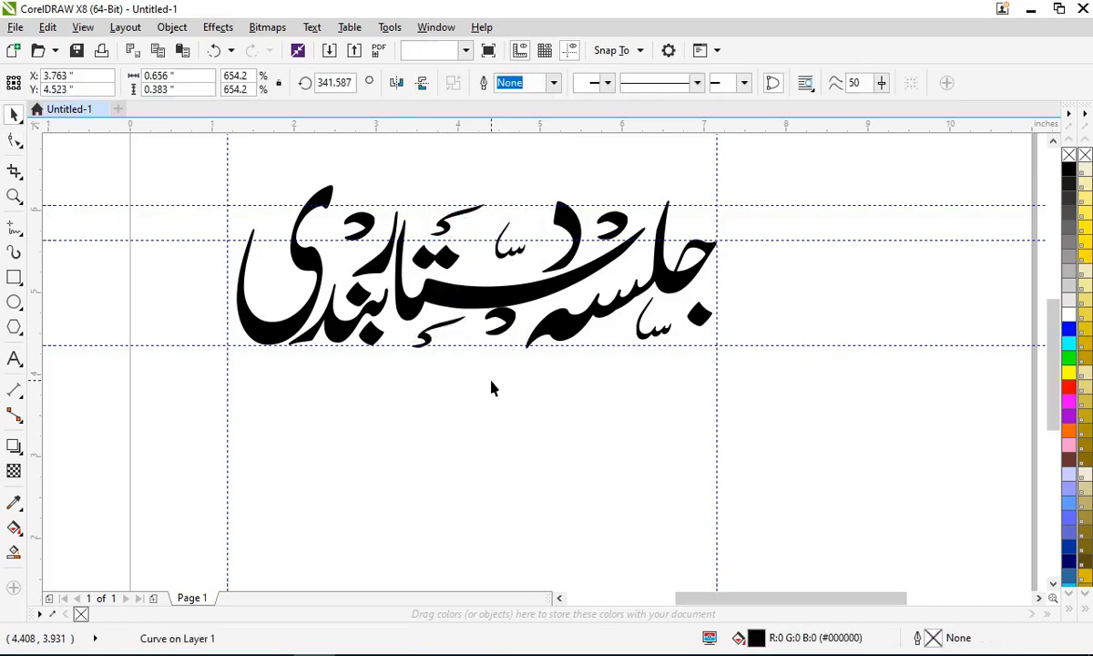
{"action": "left_click", "coordinate": [493, 386]}
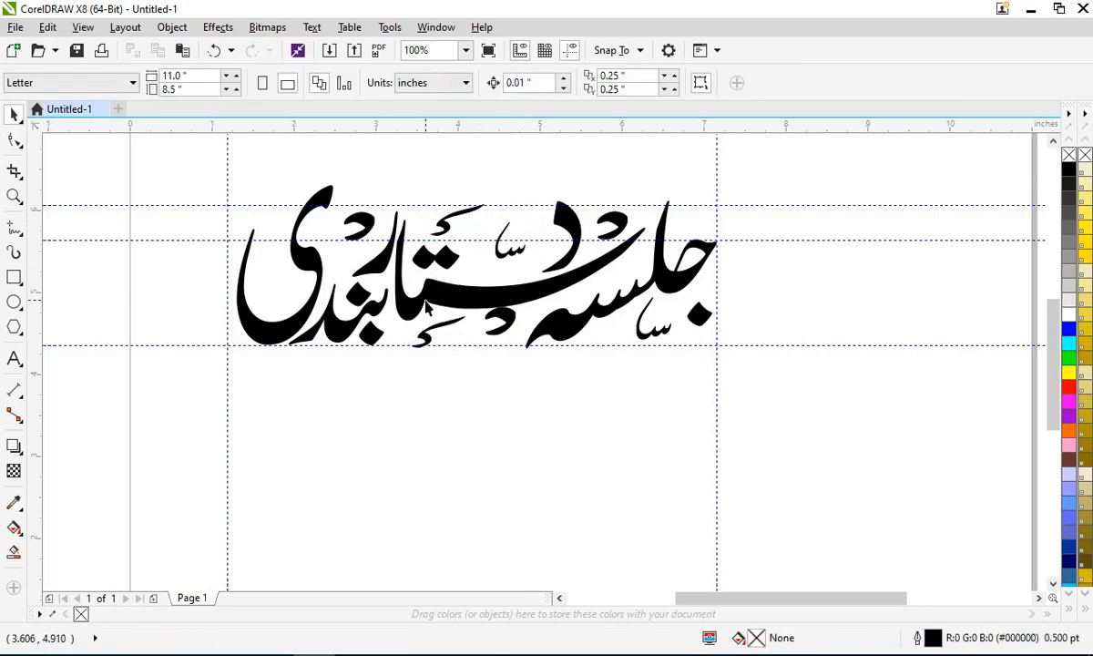
Step: Place a copy of the curled mark inside the bowl of the final ی and a copy of the kaf-shaped mark at its tip
{"action": "left_click", "coordinate": [352, 222]}
{"action": "left_click_drag", "start_coordinate": [352, 223], "coordinate": [244, 219]}
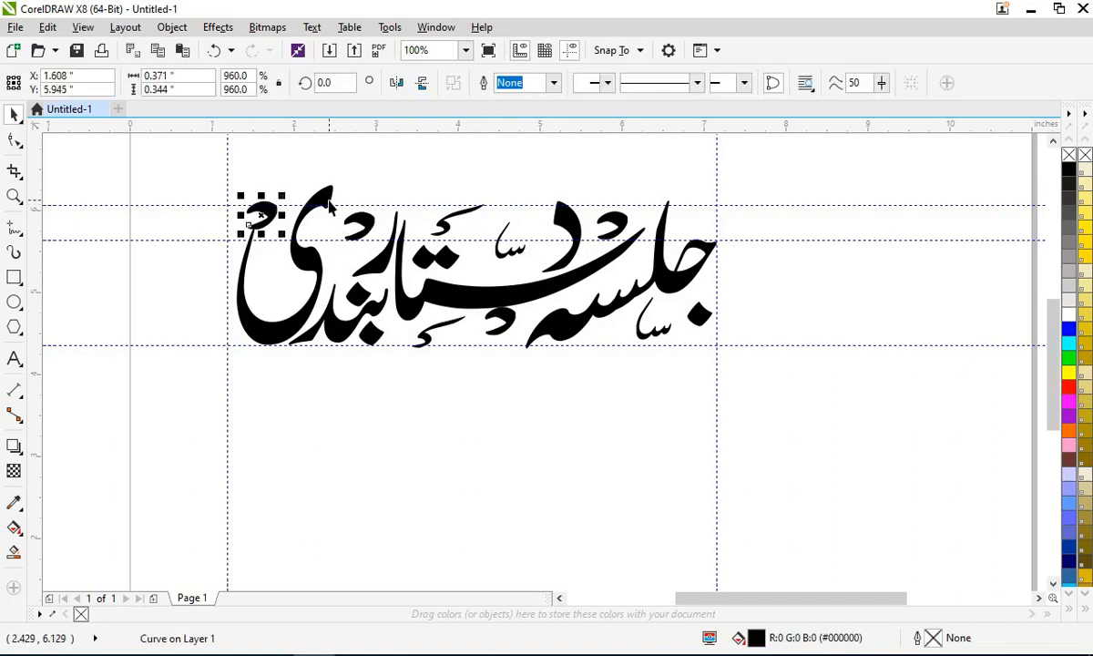
{"action": "scroll", "coordinate": [328, 198], "scroll_direction": "down", "scroll_amount": 2}
{"action": "left_click", "coordinate": [295, 314]}
{"action": "scroll", "coordinate": [289, 217], "scroll_direction": "up", "scroll_amount": 2}
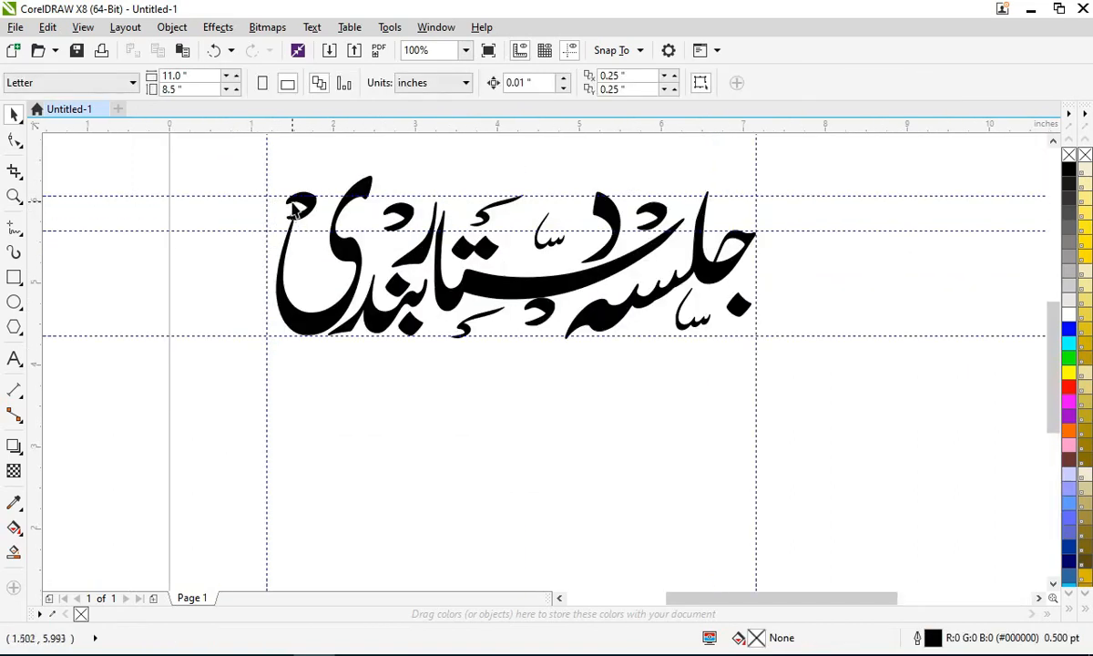
{"action": "left_click_drag", "start_coordinate": [320, 209], "coordinate": [309, 271]}
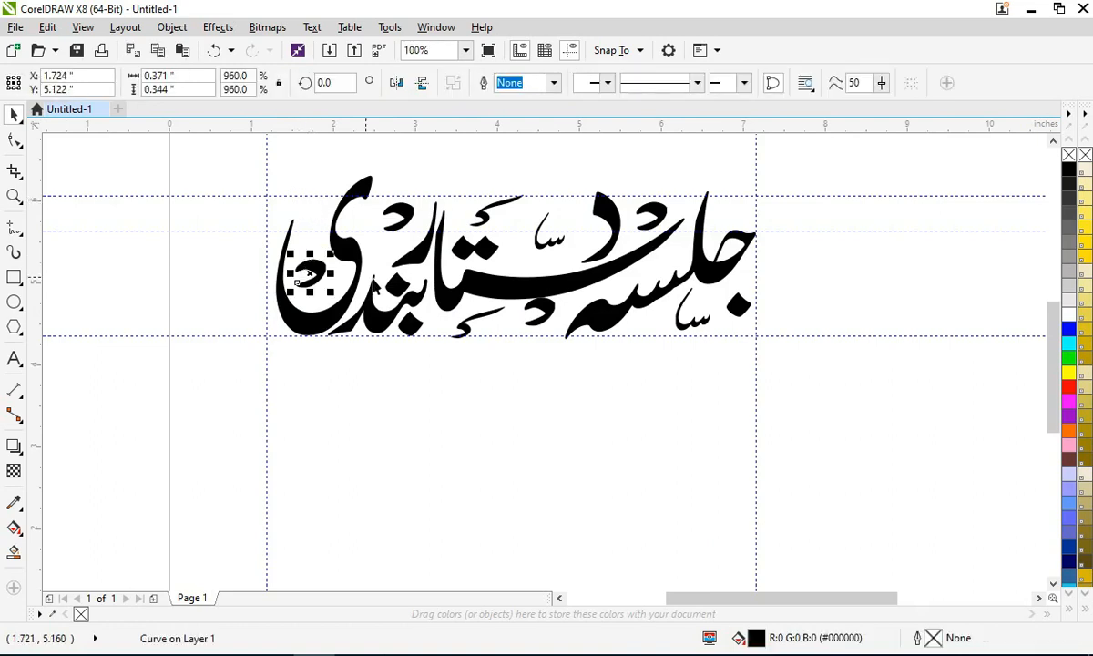
{"action": "mouse_move", "coordinate": [465, 330]}
{"action": "left_mouse_down"}
{"action": "mouse_move", "coordinate": [364, 287]}
{"action": "mouse_move", "coordinate": [293, 217]}
{"action": "left_mouse_up"}
{"action": "left_click", "coordinate": [255, 232]}
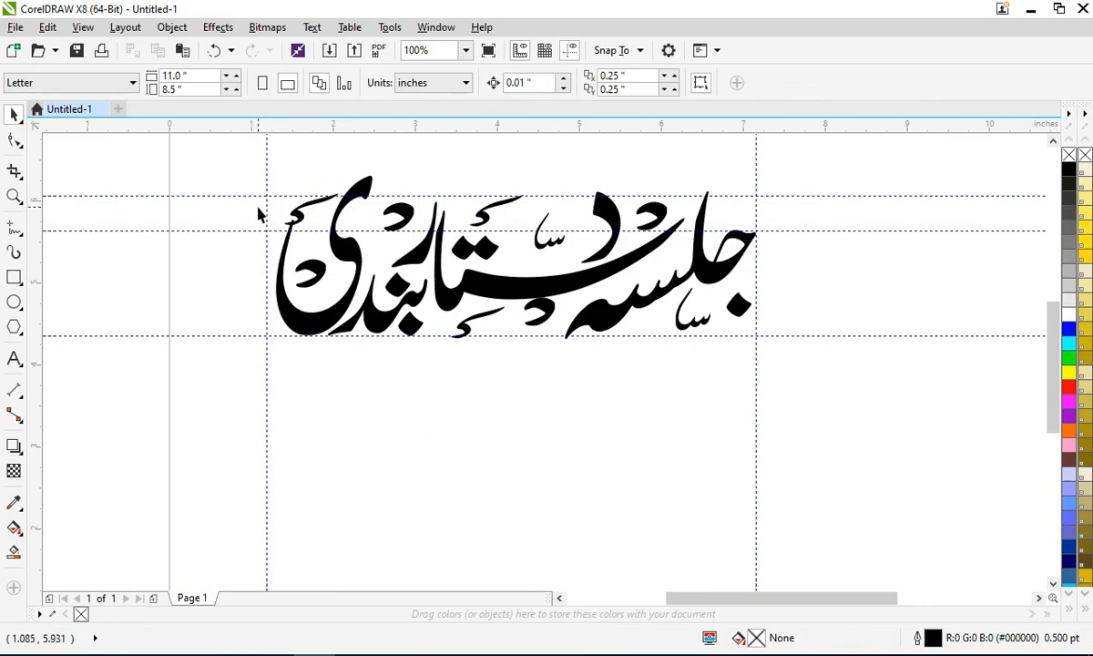
Step: Delete the vertical and horizontal guidelines around the title
{"action": "left_click", "coordinate": [266, 203]}
{"action": "left_click", "coordinate": [256, 179]}
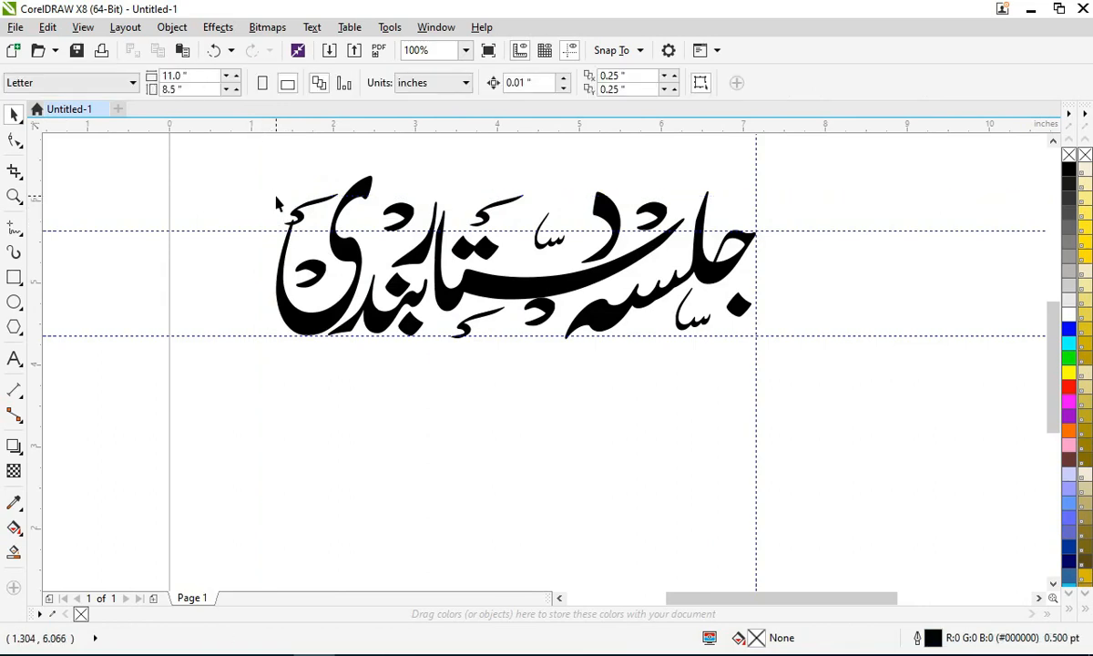
{"action": "scroll", "coordinate": [246, 182], "scroll_direction": "down", "scroll_amount": 1}
{"action": "left_click", "coordinate": [497, 287]}
{"action": "key", "text": "Delete"}
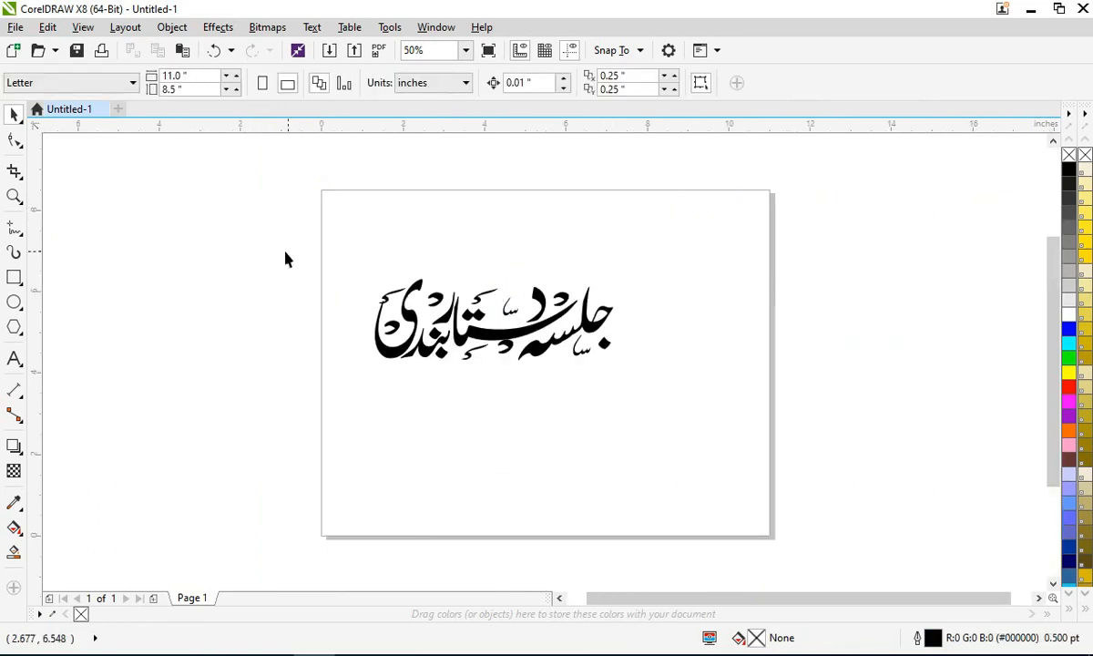
Step: Combine all pieces of the title into one curve, enlarge it proportionally, and move it to the middle of the page
{"action": "left_click_drag", "start_coordinate": [278, 251], "coordinate": [785, 430]}
{"action": "key", "text": "ctrl+l"}
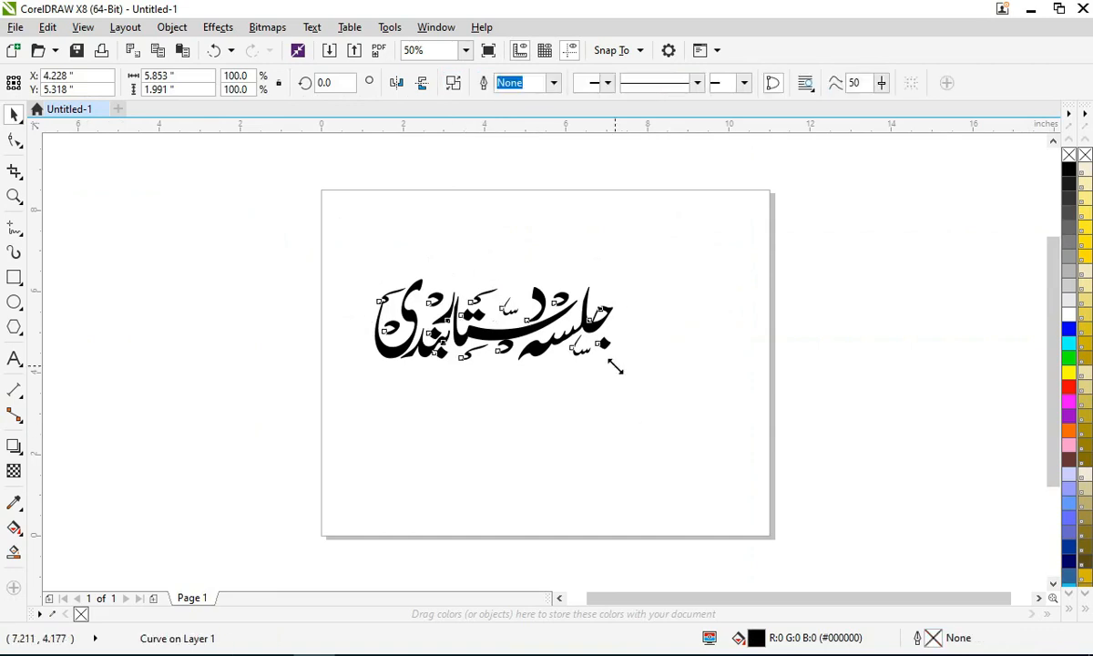
{"action": "left_click_drag", "start_coordinate": [618, 365], "coordinate": [672, 384]}
{"action": "left_click_drag", "start_coordinate": [559, 380], "coordinate": [595, 314]}
{"action": "key", "text": "Escape"}
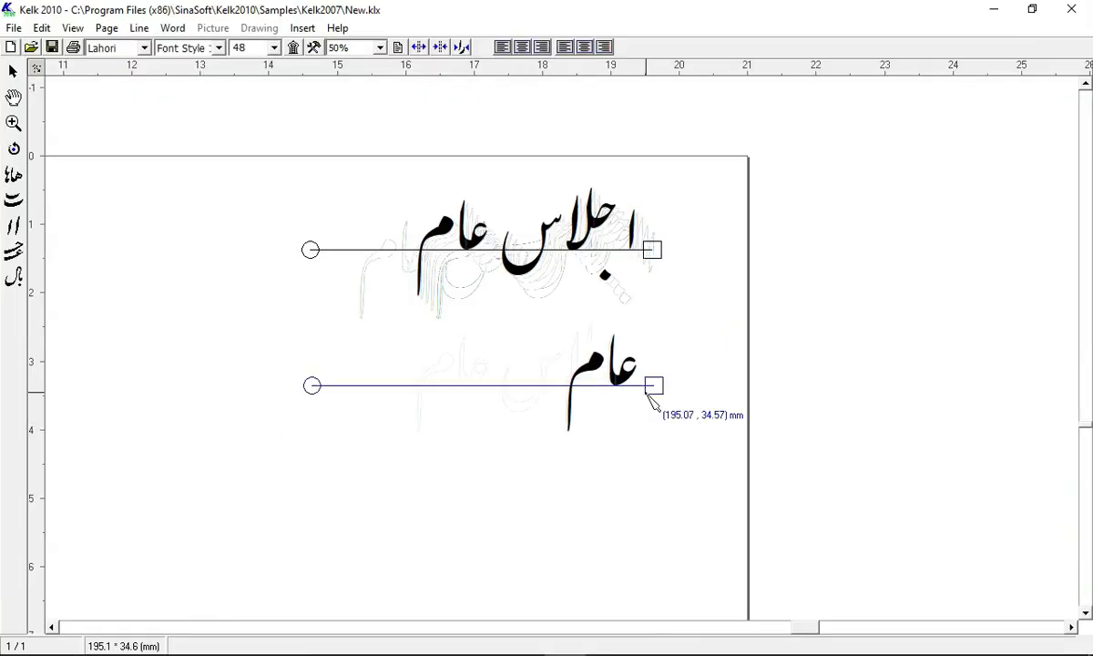
Step: In Kelk 2010, set the font style of the second line, عام, to Tuluth
{"action": "right_click", "coordinate": [649, 392]}
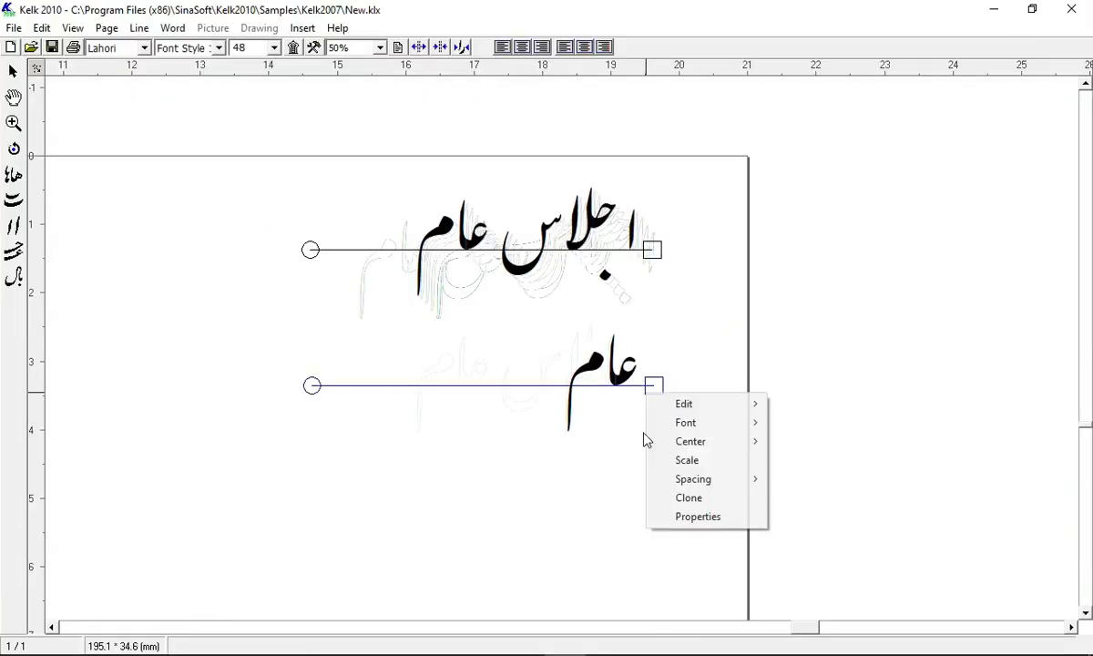
{"action": "left_click", "coordinate": [694, 515]}
{"action": "left_click", "coordinate": [675, 275]}
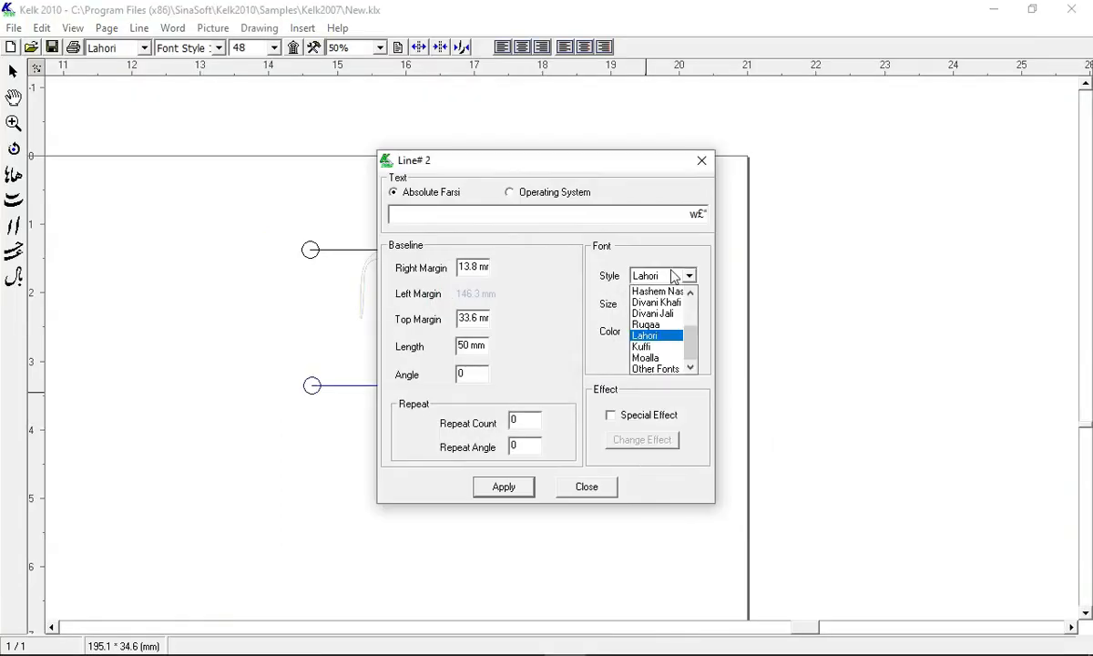
{"action": "scroll", "coordinate": [649, 314], "scroll_direction": "up", "scroll_amount": 2}
{"action": "left_click", "coordinate": [649, 310]}
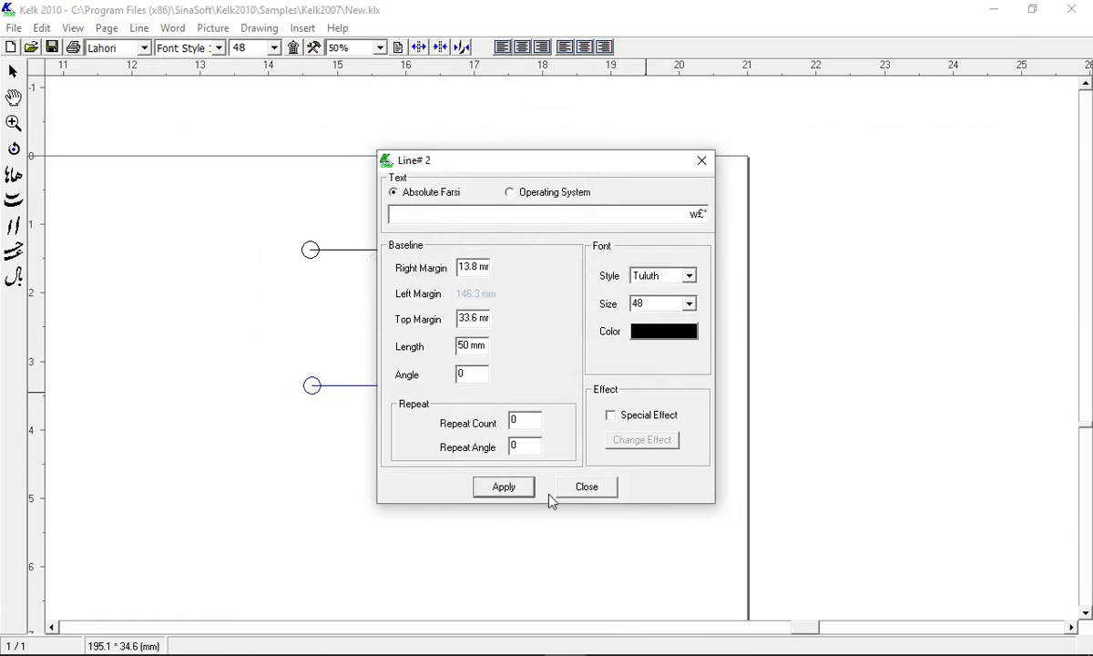
{"action": "left_click", "coordinate": [504, 486]}
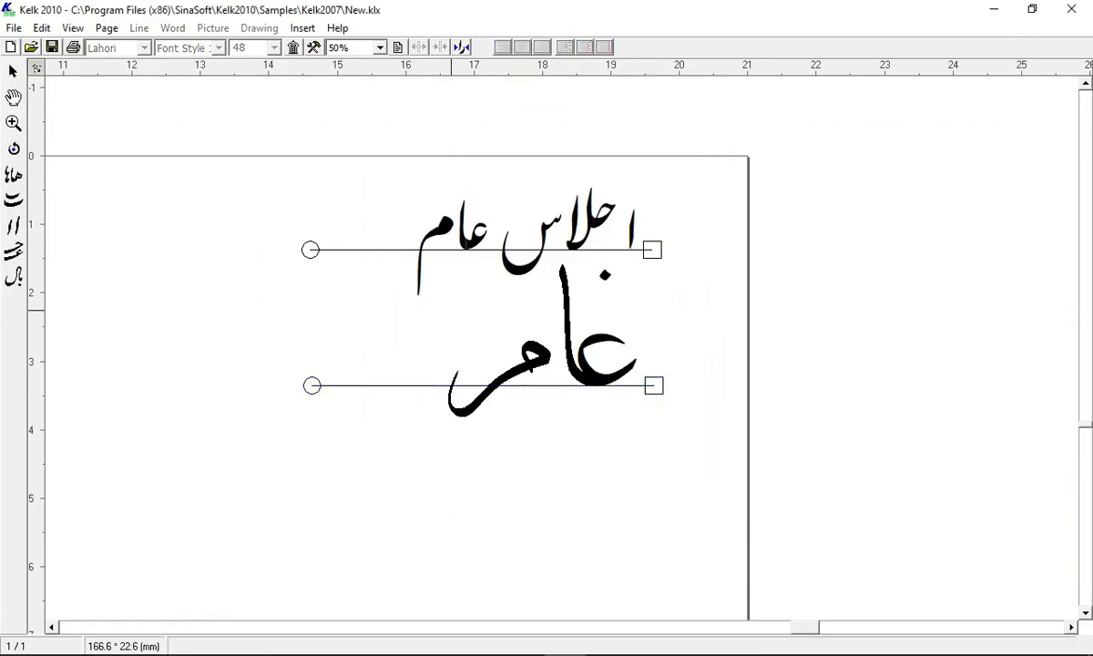
Step: Insert five small Lahori marks, including the curled, toothed and kaf-shaped ones, in the empty area beside اجلاس عام
{"action": "left_click", "coordinate": [310, 53]}
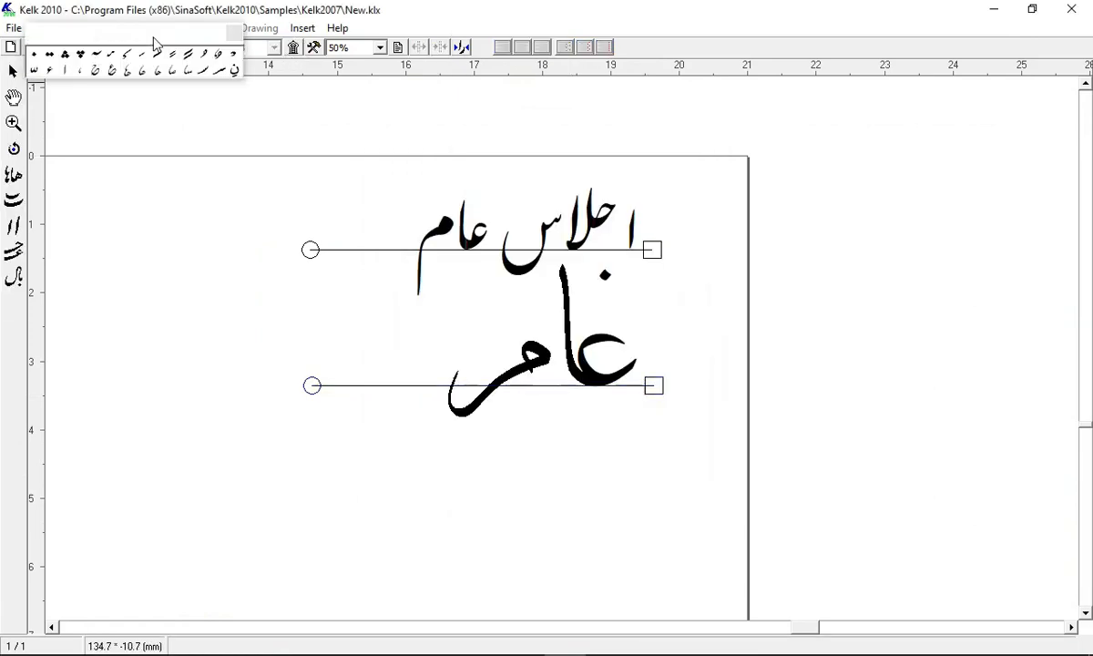
{"action": "left_click_drag", "start_coordinate": [155, 43], "coordinate": [286, 139]}
{"action": "left_click", "coordinate": [212, 238]}
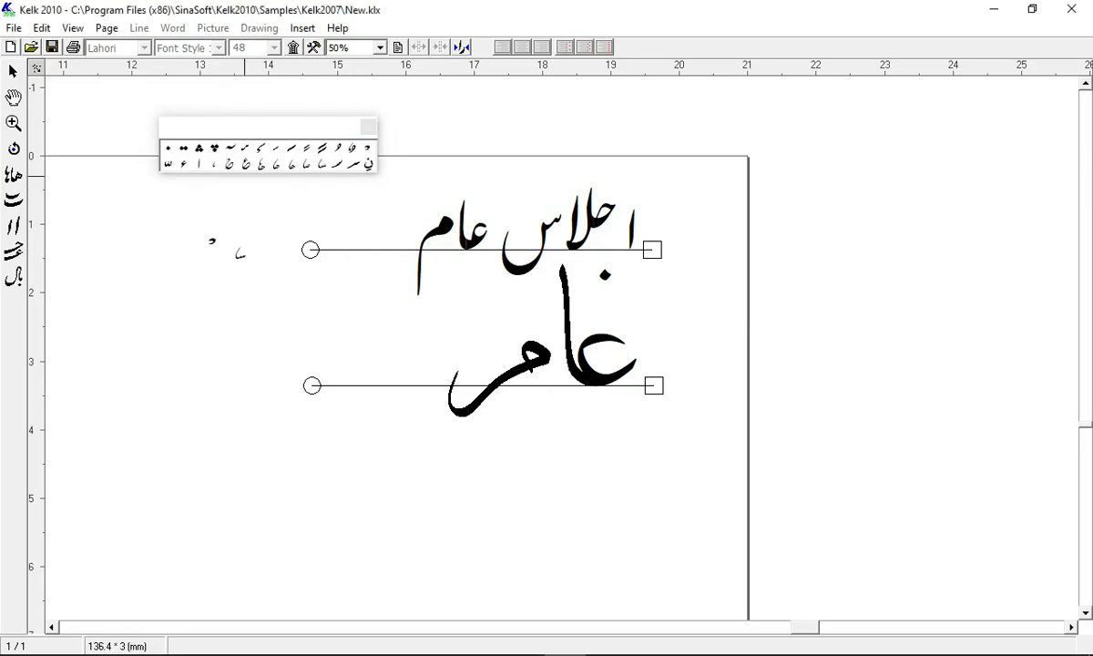
{"action": "left_click", "coordinate": [272, 159]}
{"action": "left_click", "coordinate": [259, 218]}
{"action": "left_click", "coordinate": [261, 148]}
{"action": "left_click", "coordinate": [174, 200]}
{"action": "left_click", "coordinate": [212, 164]}
{"action": "left_click", "coordinate": [155, 259]}
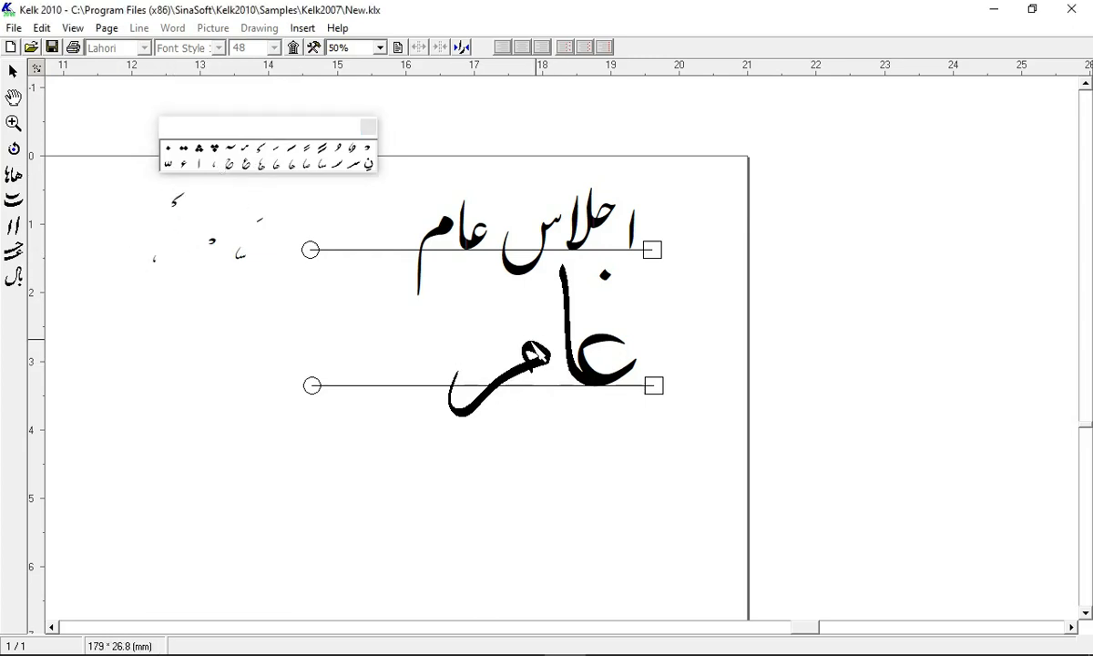
Step: Select the Tuluth م and insert five Tuluth marks, including a small م and a V-shaped mark, beside the text lines
{"action": "left_click", "coordinate": [496, 346]}
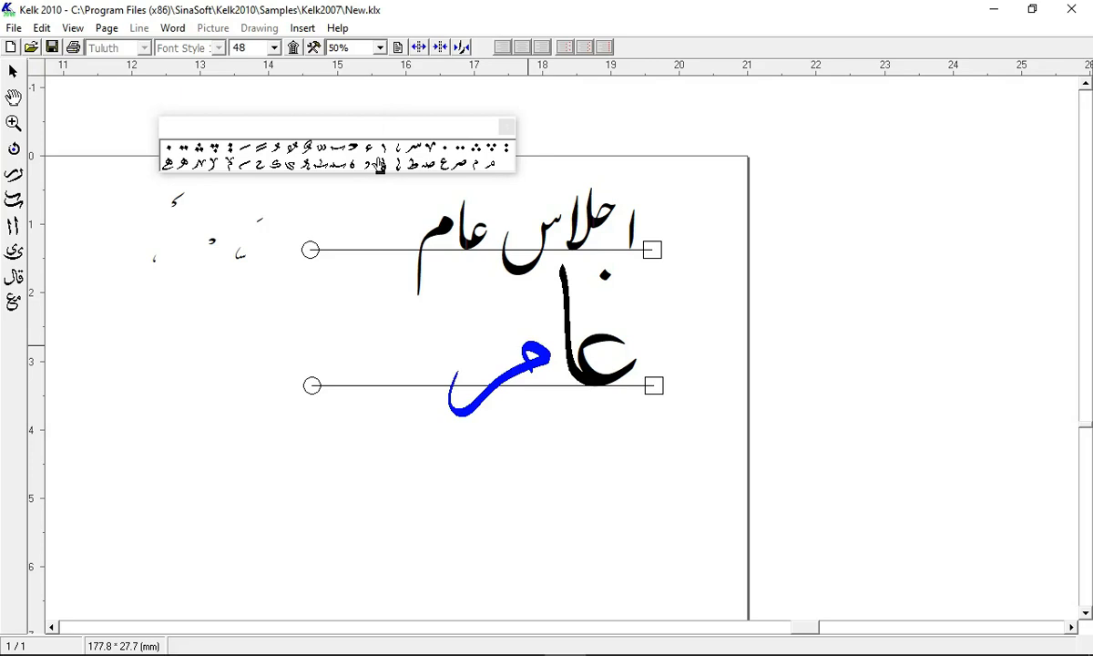
{"action": "left_click", "coordinate": [244, 164]}
{"action": "left_click", "coordinate": [246, 284]}
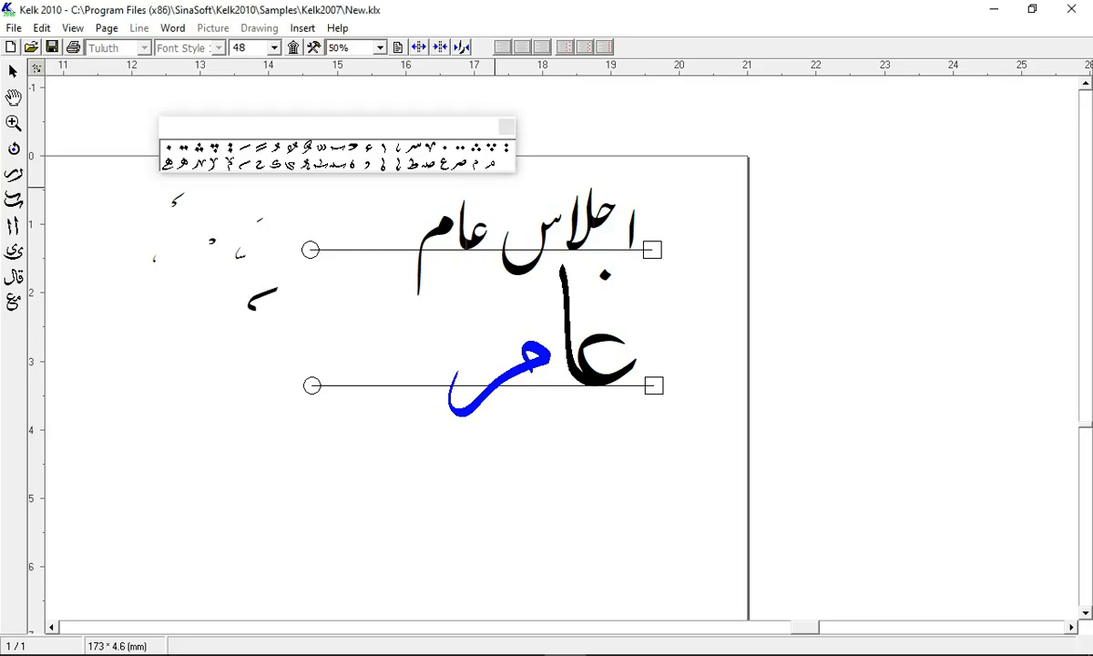
{"action": "left_click", "coordinate": [462, 162]}
{"action": "left_click", "coordinate": [314, 274]}
{"action": "left_click", "coordinate": [366, 164]}
{"action": "left_click", "coordinate": [289, 217]}
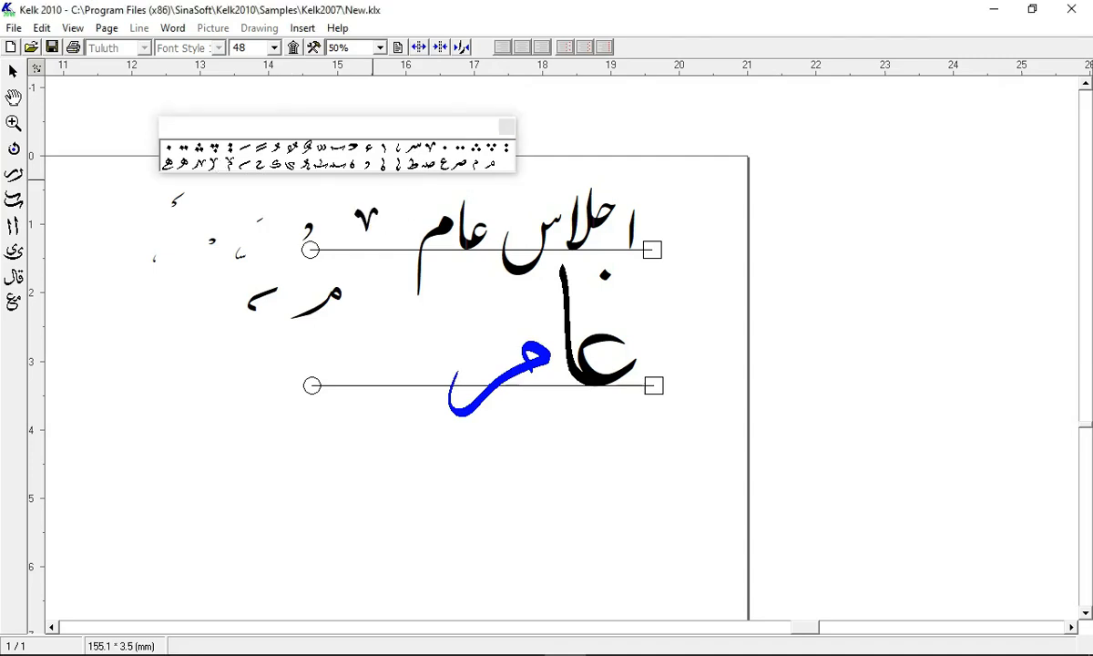
{"action": "left_click", "coordinate": [402, 153]}
{"action": "left_click", "coordinate": [335, 234]}
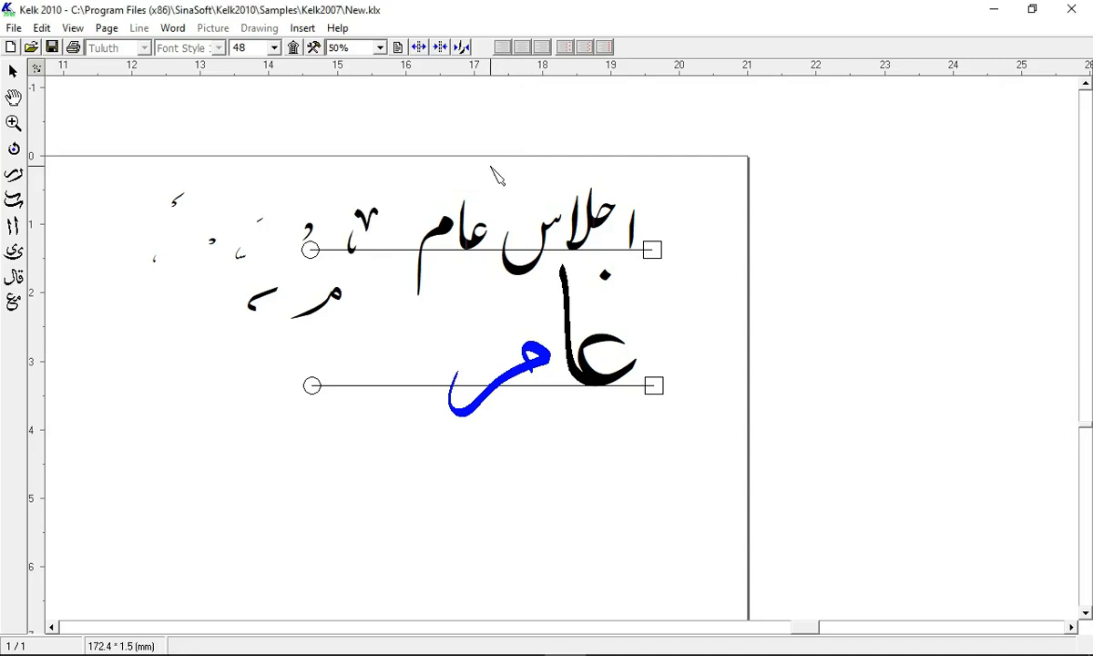
Step: Print the Kelk page to Kelk.pdf with doPDF
{"action": "key", "text": "ctrl+p"}
{"action": "key", "text": "Return"}
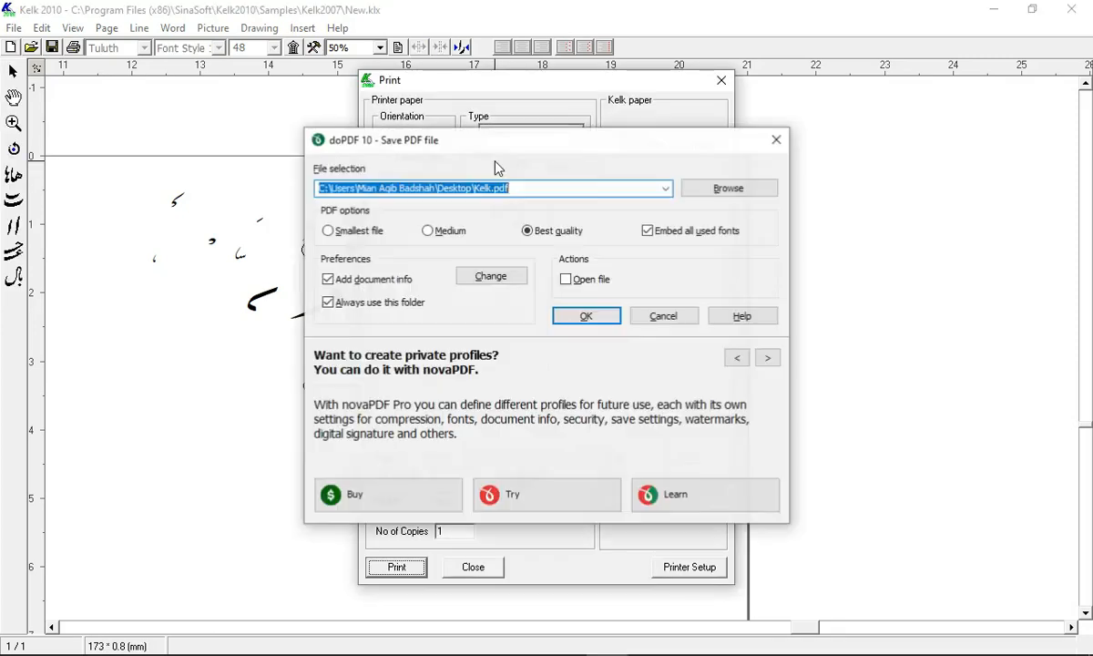
{"action": "key", "text": "Return"}
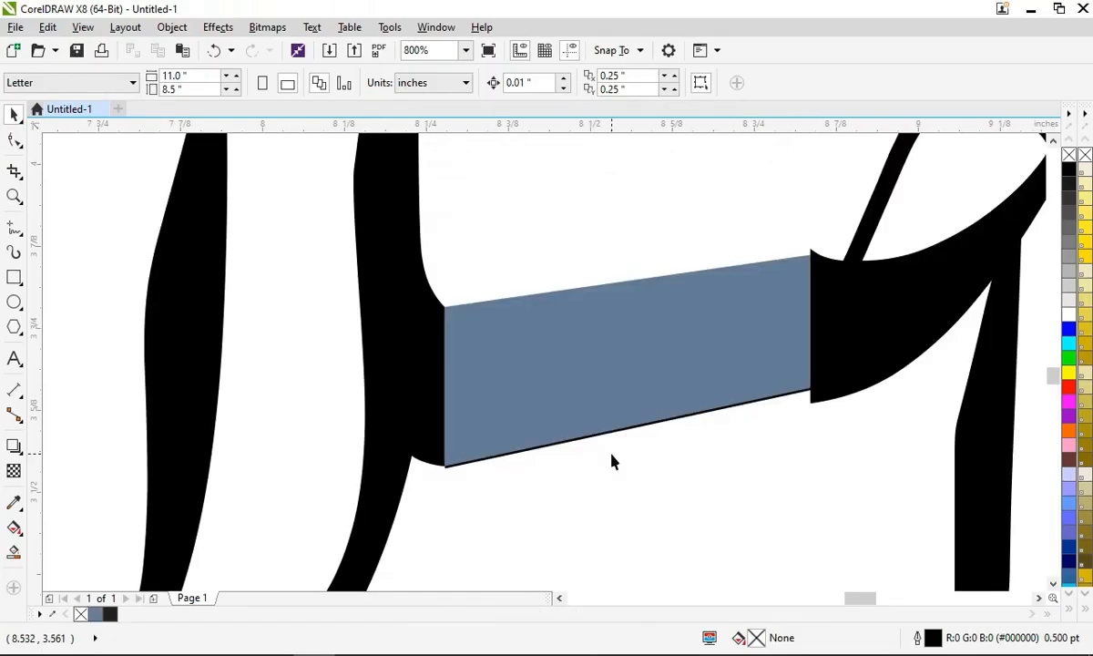
Step: In CorelDRAW, weld the blue bridging shape to the letter parts at both its ends
{"action": "scroll", "coordinate": [594, 402], "scroll_direction": "up", "scroll_amount": 3}
{"action": "scroll", "coordinate": [593, 403], "scroll_direction": "down", "scroll_amount": 4}
{"action": "scroll", "coordinate": [593, 402], "scroll_direction": "up", "scroll_amount": 2}
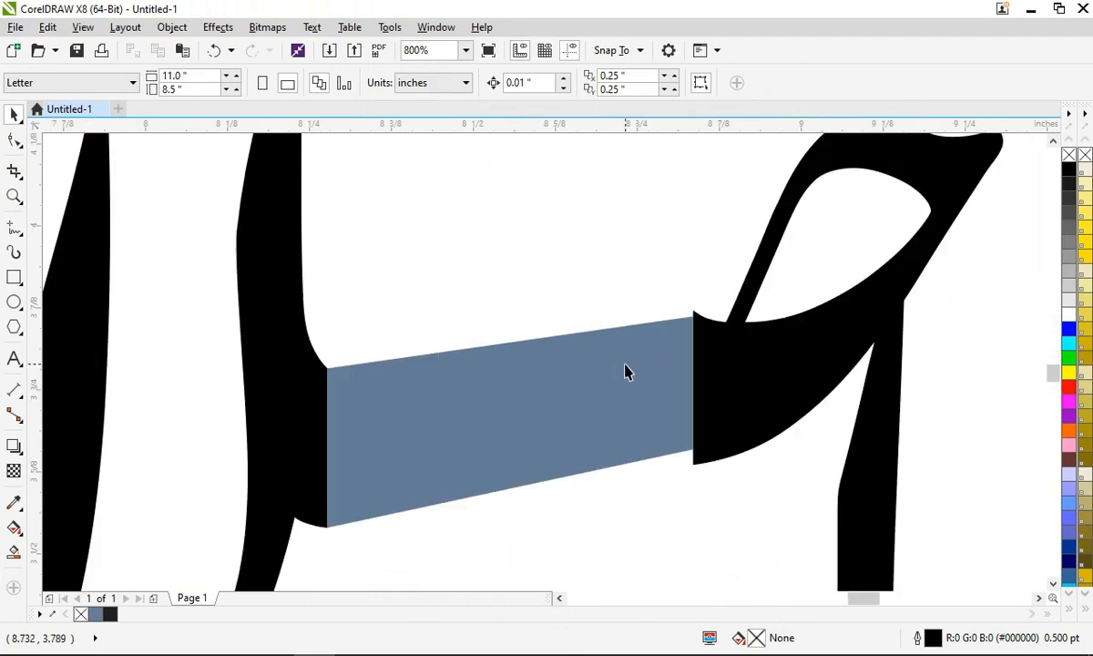
{"action": "left_click", "coordinate": [625, 371]}
{"action": "left_click", "coordinate": [768, 341], "text": "shift"}
{"action": "left_click", "coordinate": [243, 268], "text": "shift"}
{"action": "left_click", "coordinate": [455, 82]}
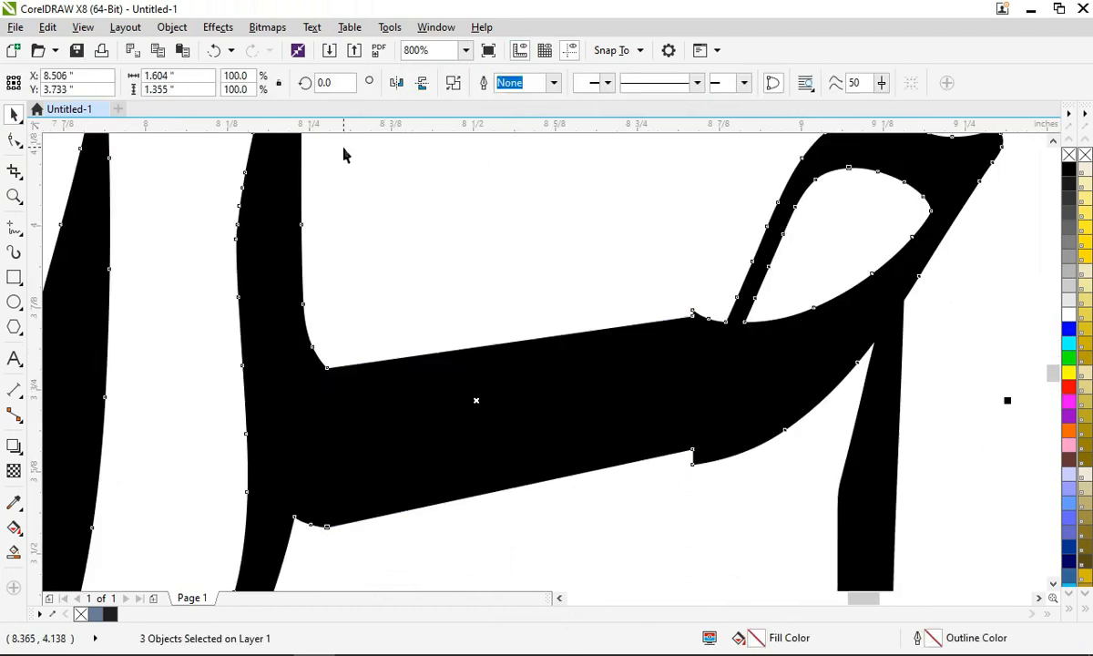
Step: Delete the surplus nodes where the welded bridge meets the letters, along its upper and lower edges
{"action": "key", "text": "F10"}
{"action": "left_click_drag", "start_coordinate": [690, 339], "coordinate": [691, 338]}
{"action": "key", "text": "Delete"}
{"action": "left_click_drag", "start_coordinate": [740, 500], "coordinate": [701, 446]}
{"action": "key", "text": "Delete"}
{"action": "left_click_drag", "start_coordinate": [522, 547], "coordinate": [303, 499]}
{"action": "key", "text": "Delete"}
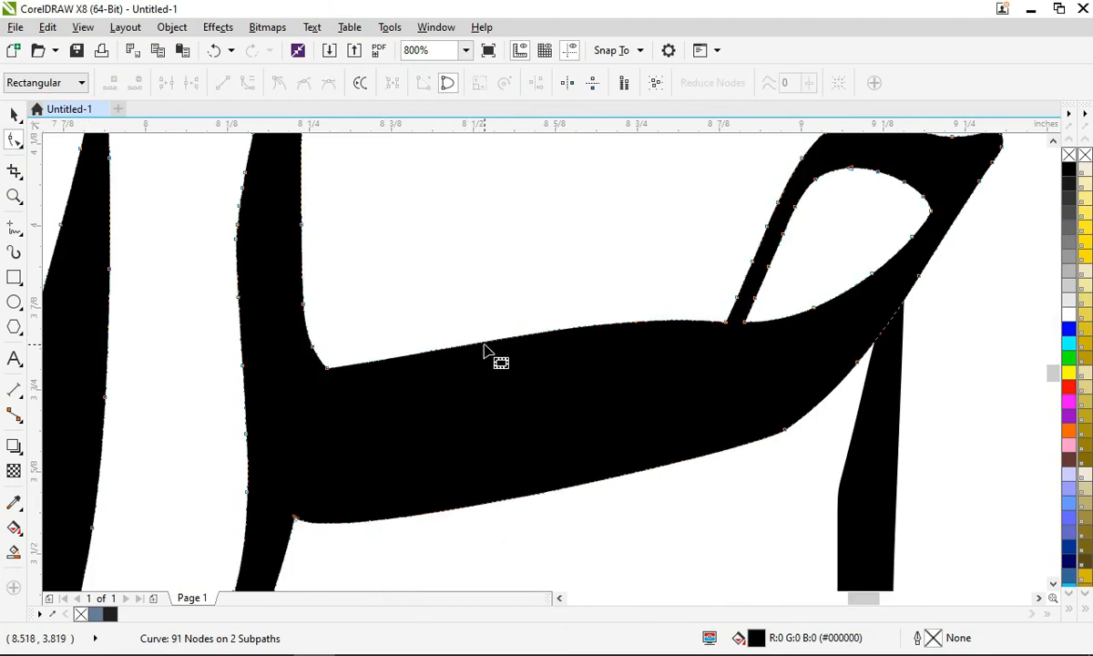
Step: Try to pull the bridge's upper edge down into a deep curve and delete the surplus nodes at both its ends
{"action": "mouse_move", "coordinate": [486, 407]}
{"action": "left_mouse_down"}
{"action": "mouse_move", "coordinate": [493, 349]}
{"action": "mouse_move", "coordinate": [493, 419]}
{"action": "left_mouse_up"}
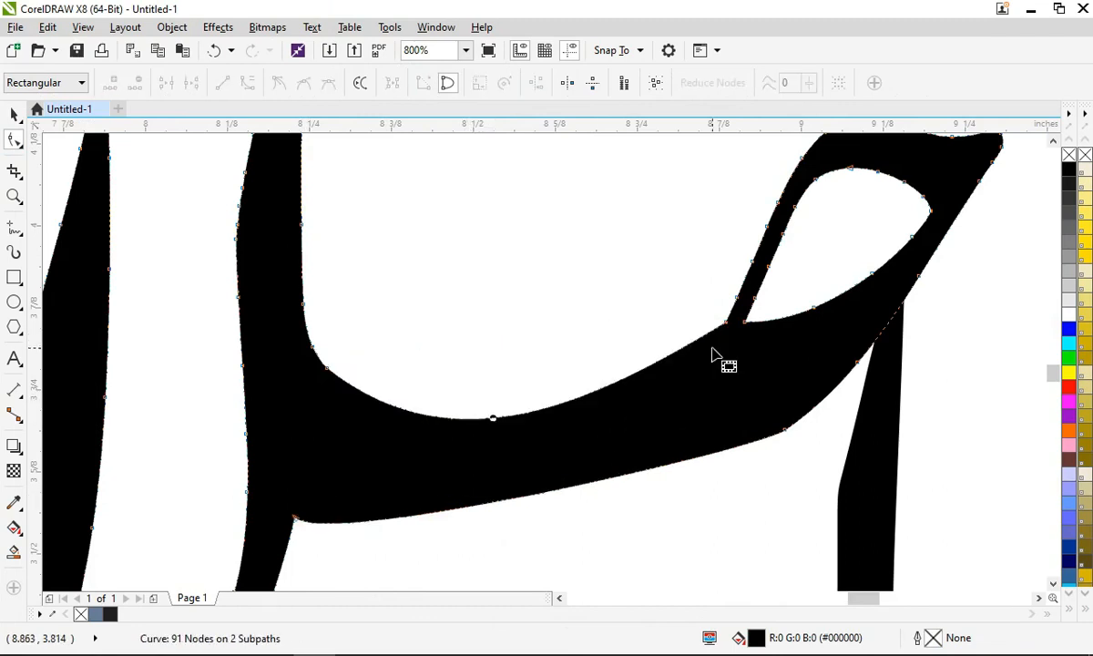
{"action": "left_click_drag", "start_coordinate": [729, 337], "coordinate": [729, 337]}
{"action": "key", "text": "Delete"}
{"action": "scroll", "coordinate": [533, 157], "scroll_direction": "down", "scroll_amount": 1}
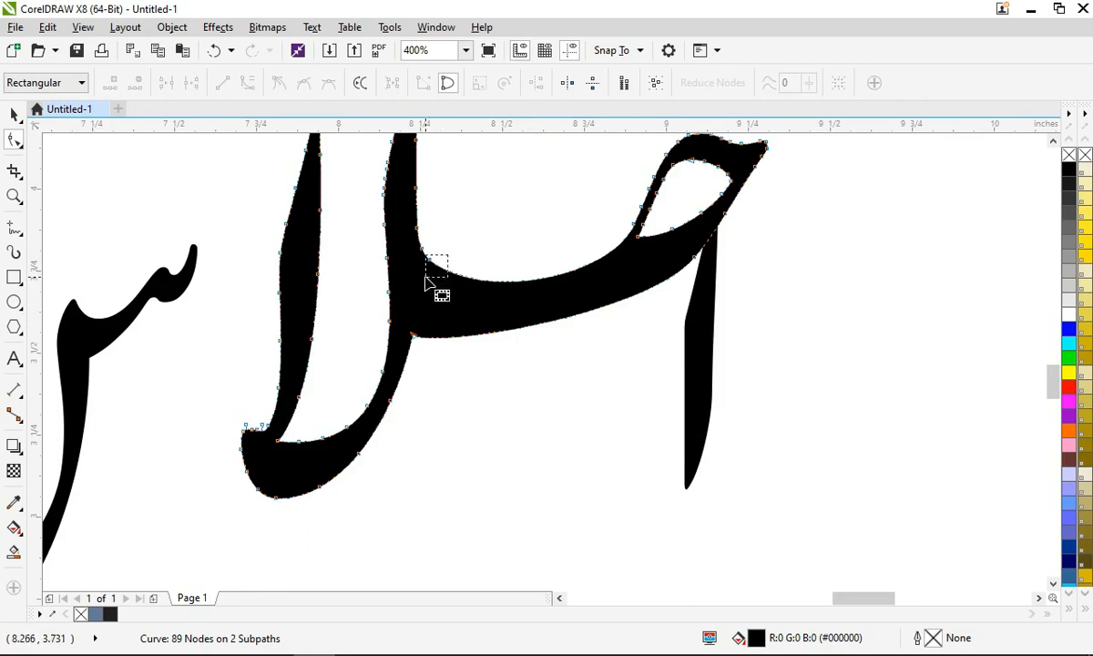
{"action": "left_click_drag", "start_coordinate": [425, 279], "coordinate": [429, 269]}
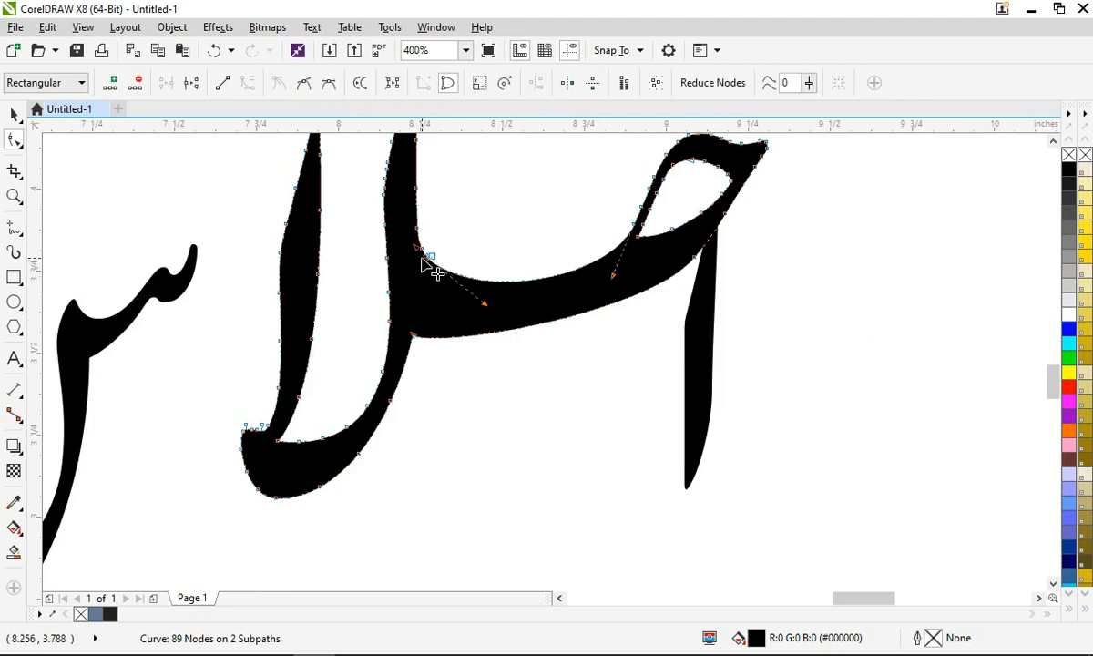
{"action": "scroll", "coordinate": [424, 263], "scroll_direction": "up", "scroll_amount": 1}
{"action": "left_click_drag", "start_coordinate": [435, 264], "coordinate": [434, 313]}
{"action": "left_click_drag", "start_coordinate": [470, 268], "coordinate": [405, 237]}
{"action": "key", "text": "Delete"}
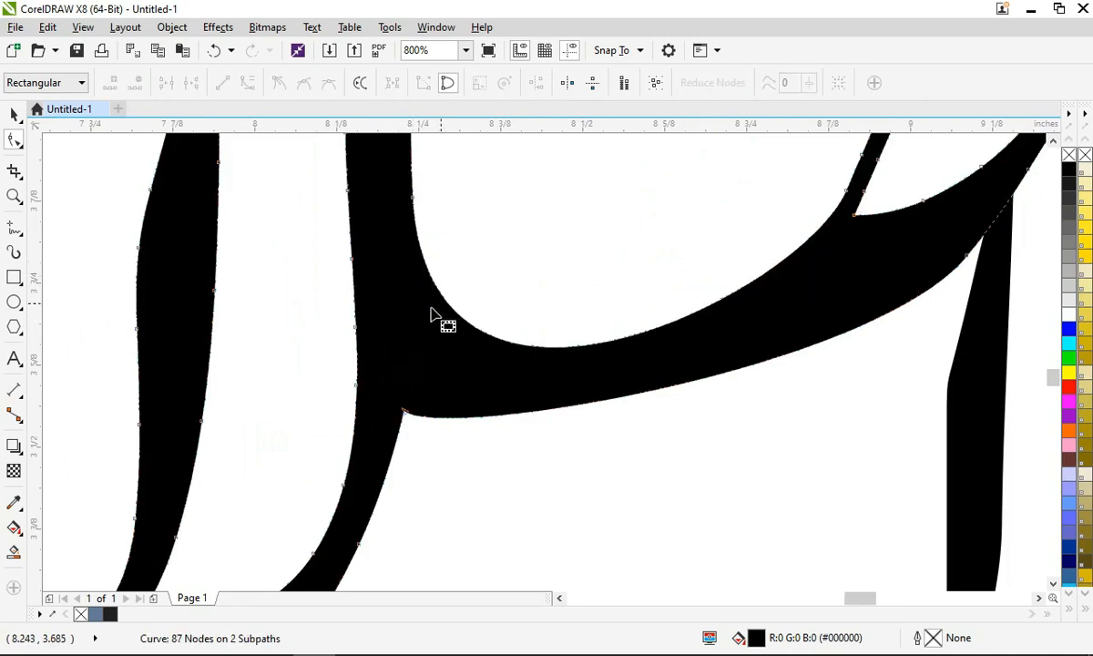
Step: Try to smooth the join at the ج head by deleting nodes and reshaping the corner of its inner opening
{"action": "scroll", "coordinate": [432, 257], "scroll_direction": "down", "scroll_amount": 1}
{"action": "left_click_drag", "start_coordinate": [553, 309], "coordinate": [507, 322]}
{"action": "scroll", "coordinate": [526, 303], "scroll_direction": "up", "scroll_amount": 1}
{"action": "scroll", "coordinate": [494, 310], "scroll_direction": "down", "scroll_amount": 1}
{"action": "scroll", "coordinate": [645, 237], "scroll_direction": "up", "scroll_amount": 2}
{"action": "left_click_drag", "start_coordinate": [597, 236], "coordinate": [599, 239]}
{"action": "key", "text": "Delete"}
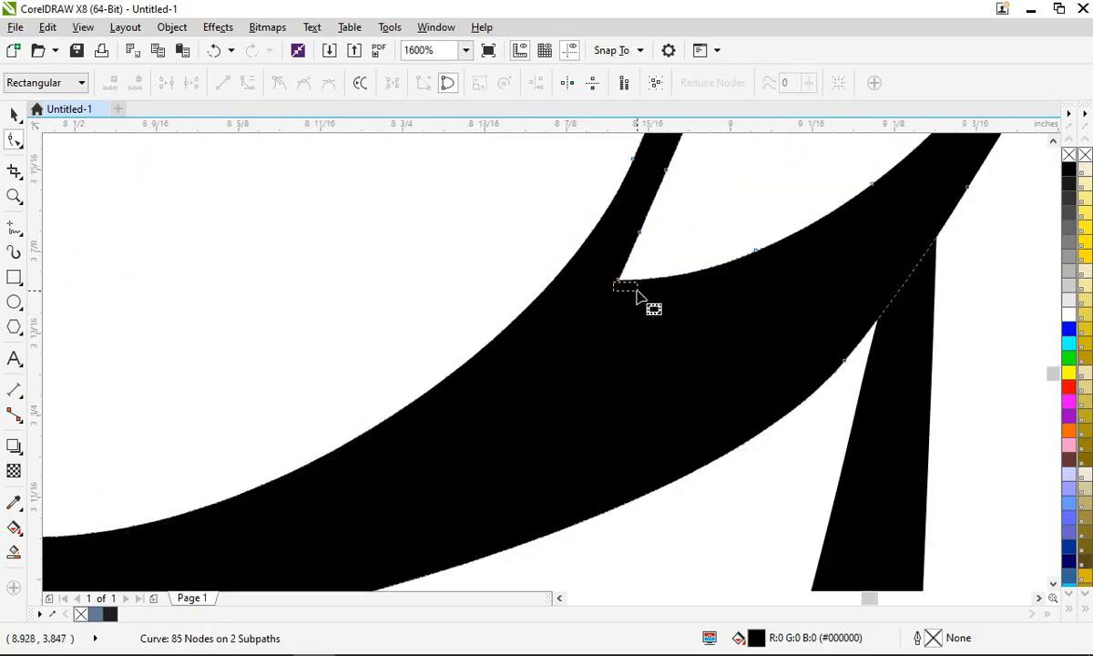
{"action": "mouse_move", "coordinate": [638, 296]}
{"action": "left_mouse_down"}
{"action": "mouse_move", "coordinate": [630, 290]}
{"action": "mouse_move", "coordinate": [649, 305]}
{"action": "left_mouse_up"}
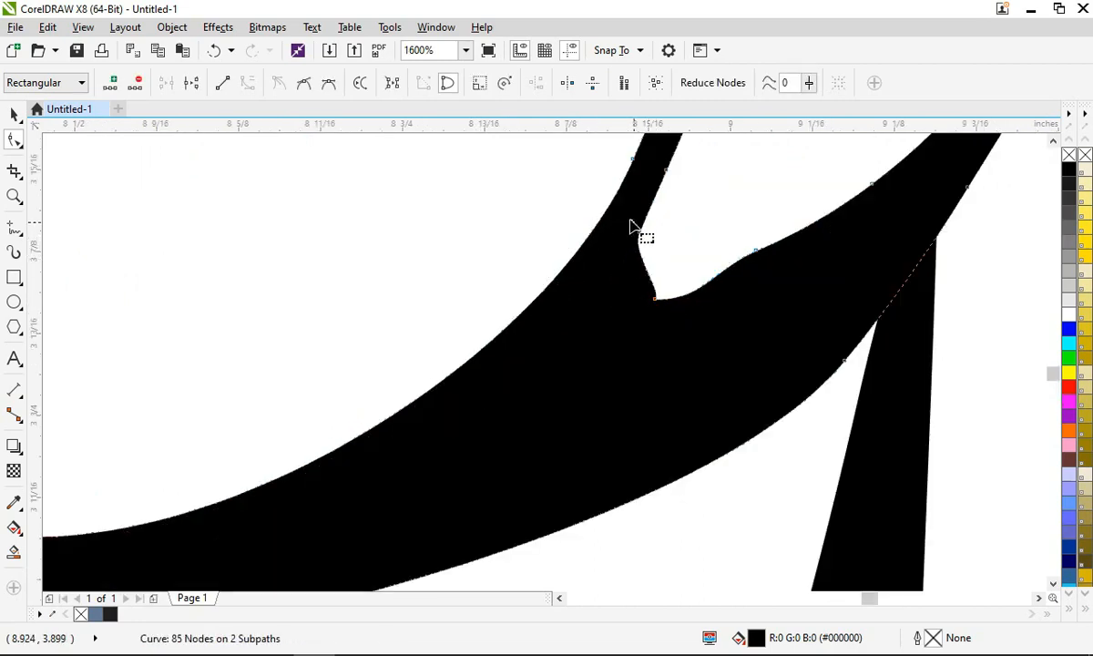
{"action": "key", "text": "Delete"}
{"action": "mouse_move", "coordinate": [629, 226]}
{"action": "left_mouse_down"}
{"action": "mouse_move", "coordinate": [650, 249]}
{"action": "mouse_move", "coordinate": [611, 243]}
{"action": "mouse_move", "coordinate": [621, 240]}
{"action": "left_mouse_up"}
{"action": "scroll", "coordinate": [561, 281], "scroll_direction": "down", "scroll_amount": 3}
{"action": "scroll", "coordinate": [576, 239], "scroll_direction": "up", "scroll_amount": 3}
{"action": "left_click_drag", "start_coordinate": [562, 297], "coordinate": [586, 288]}
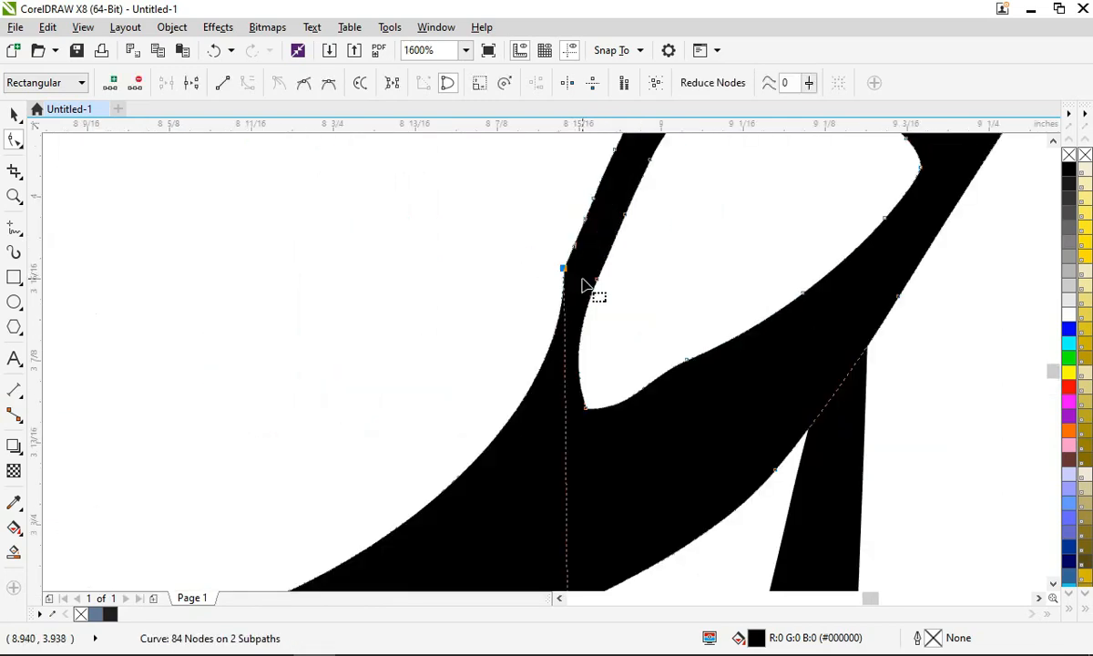
{"action": "scroll", "coordinate": [602, 228], "scroll_direction": "down", "scroll_amount": 1}
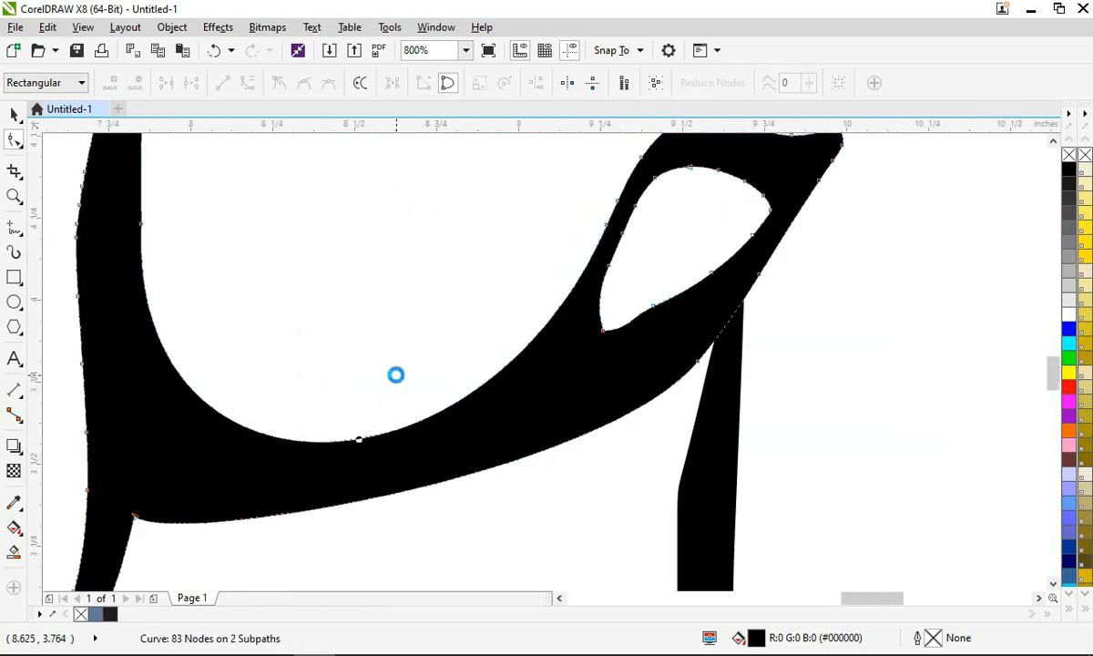
Step: Try moving the first alif outward, clear of the bridge, beneath the tip of the ج head
{"action": "scroll", "coordinate": [396, 378], "scroll_direction": "down", "scroll_amount": 2}
{"action": "key", "text": "space"}
{"action": "left_click", "coordinate": [387, 417]}
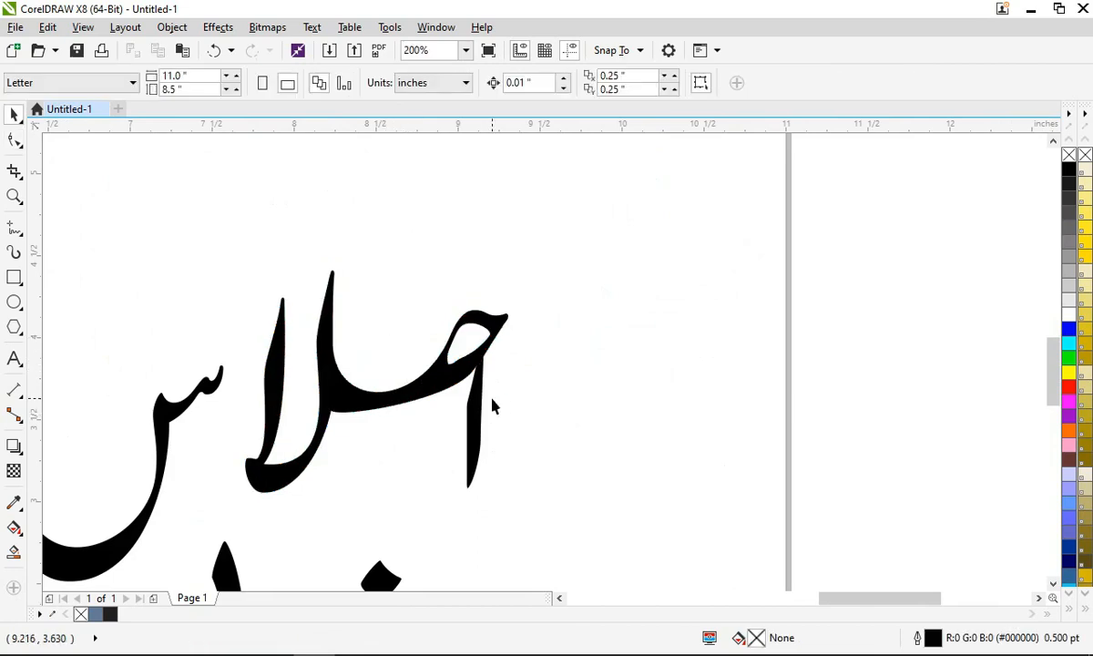
{"action": "scroll", "coordinate": [492, 405], "scroll_direction": "up", "scroll_amount": 1}
{"action": "left_click_drag", "start_coordinate": [482, 428], "coordinate": [530, 435]}
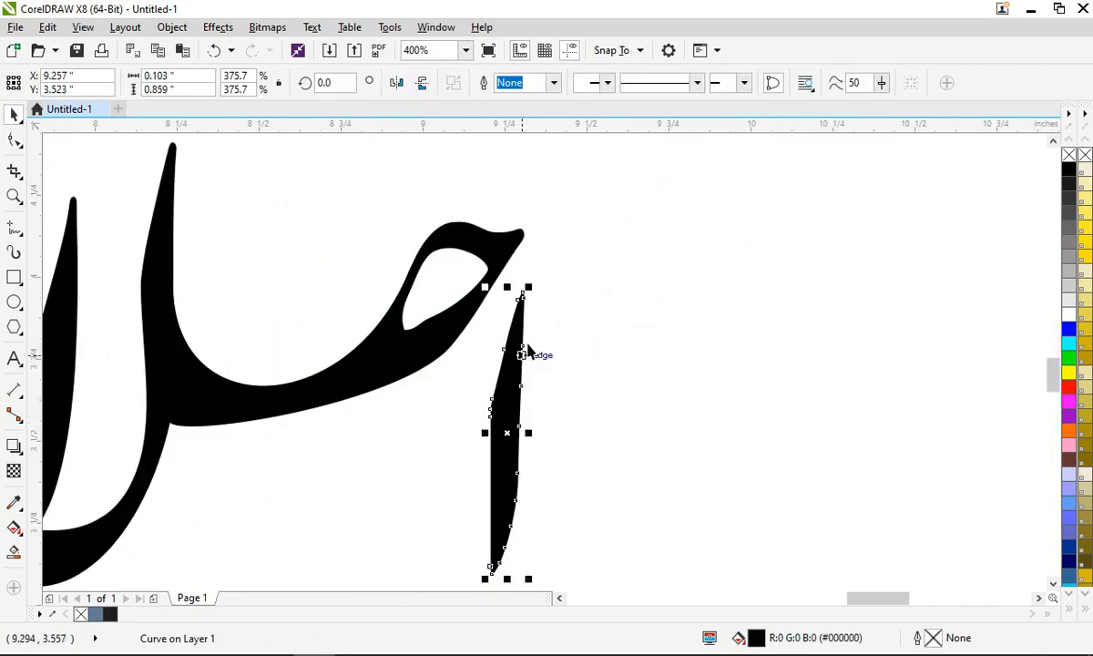
{"action": "scroll", "coordinate": [557, 299], "scroll_direction": "down", "scroll_amount": 1}
{"action": "left_click", "coordinate": [522, 307]}
Step: Try to smooth the bridge further by deleting its mid-edge node and the surplus nodes around the ج head
{"action": "scroll", "coordinate": [427, 342], "scroll_direction": "up", "scroll_amount": 3}
{"action": "left_click", "coordinate": [422, 336]}
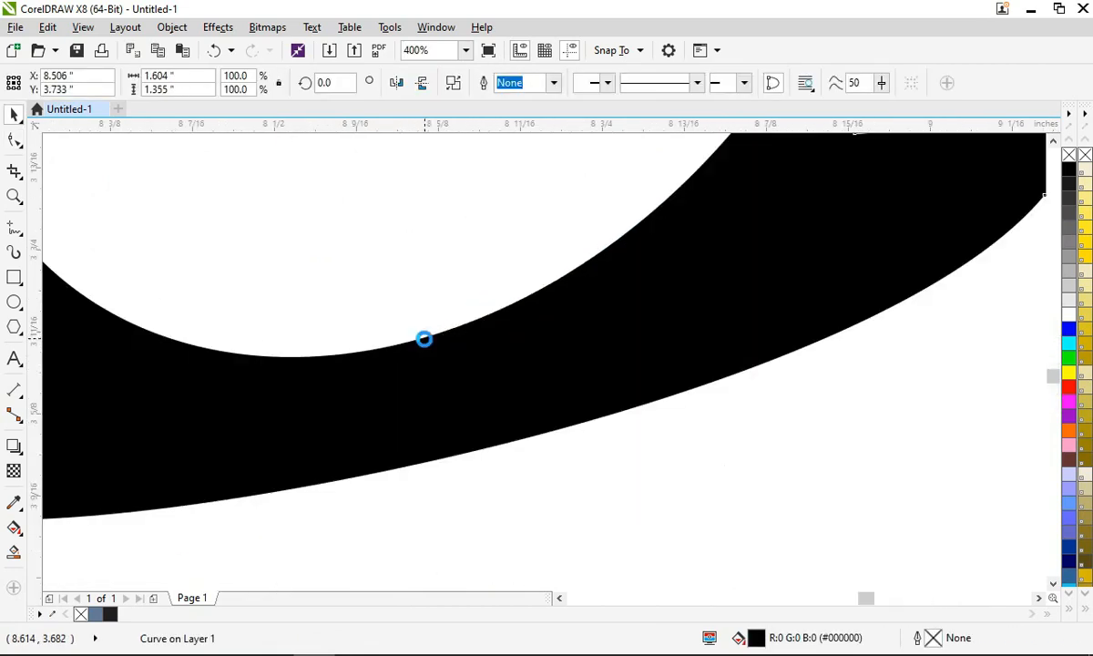
{"action": "key", "text": "space"}
{"action": "left_click_drag", "start_coordinate": [427, 361], "coordinate": [405, 310]}
{"action": "scroll", "coordinate": [406, 306], "scroll_direction": "down", "scroll_amount": 2}
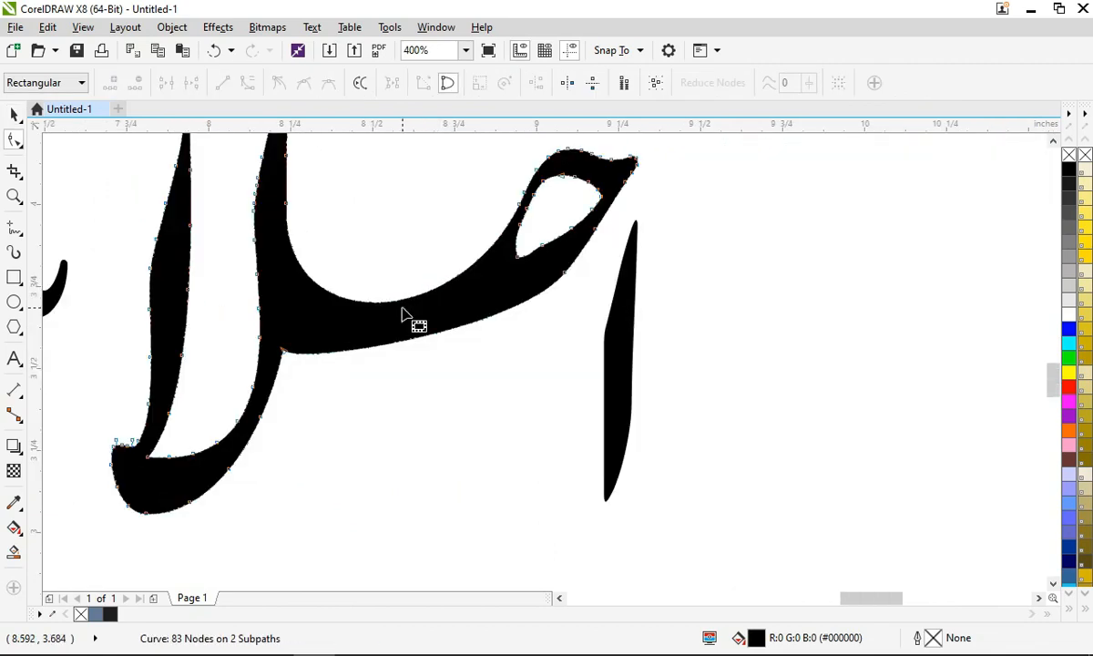
{"action": "left_click_drag", "start_coordinate": [533, 217], "coordinate": [503, 269]}
{"action": "key", "text": "Delete"}
{"action": "left_click_drag", "start_coordinate": [569, 239], "coordinate": [561, 261]}
{"action": "key", "text": "Delete"}
{"action": "scroll", "coordinate": [596, 314], "scroll_direction": "down", "scroll_amount": 2}
{"action": "left_click", "coordinate": [596, 308]}
{"action": "scroll", "coordinate": [573, 233], "scroll_direction": "up", "scroll_amount": 1}
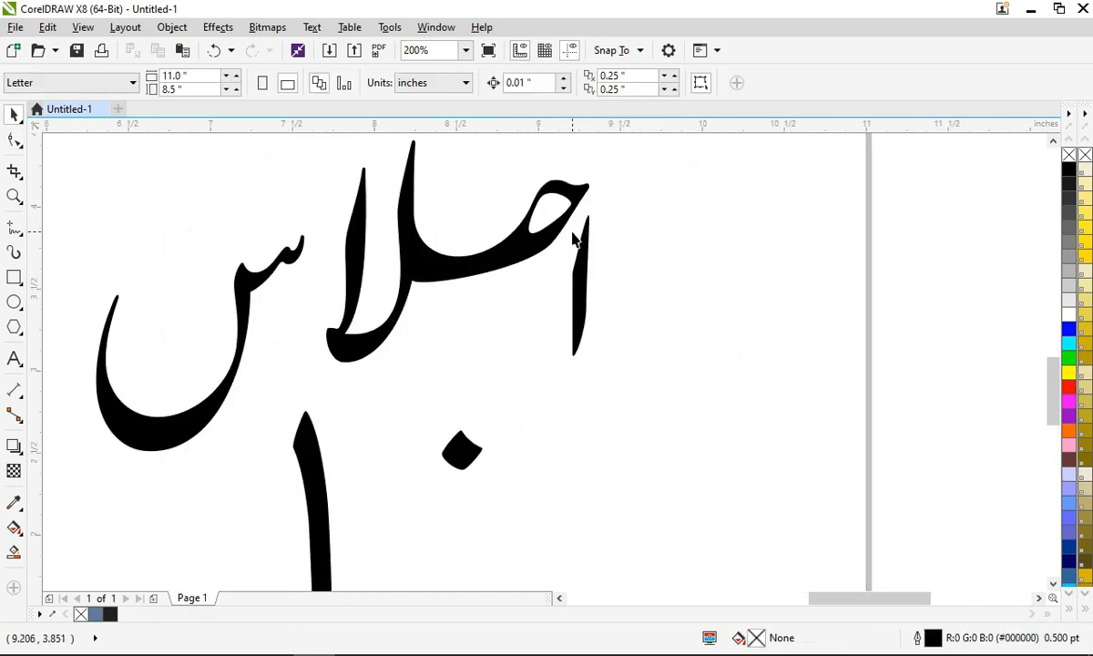
Step: Undo the recent edits back to the separate letter parts from before the bridge was welded
{"action": "key", "text": "ctrl+z"}
{"action": "key", "text": "ctrl+z"}
{"action": "key", "text": "ctrl+z"}
{"action": "key", "text": "ctrl+z"}
{"action": "key", "text": "ctrl+z"}
{"action": "key", "text": "ctrl+z"}
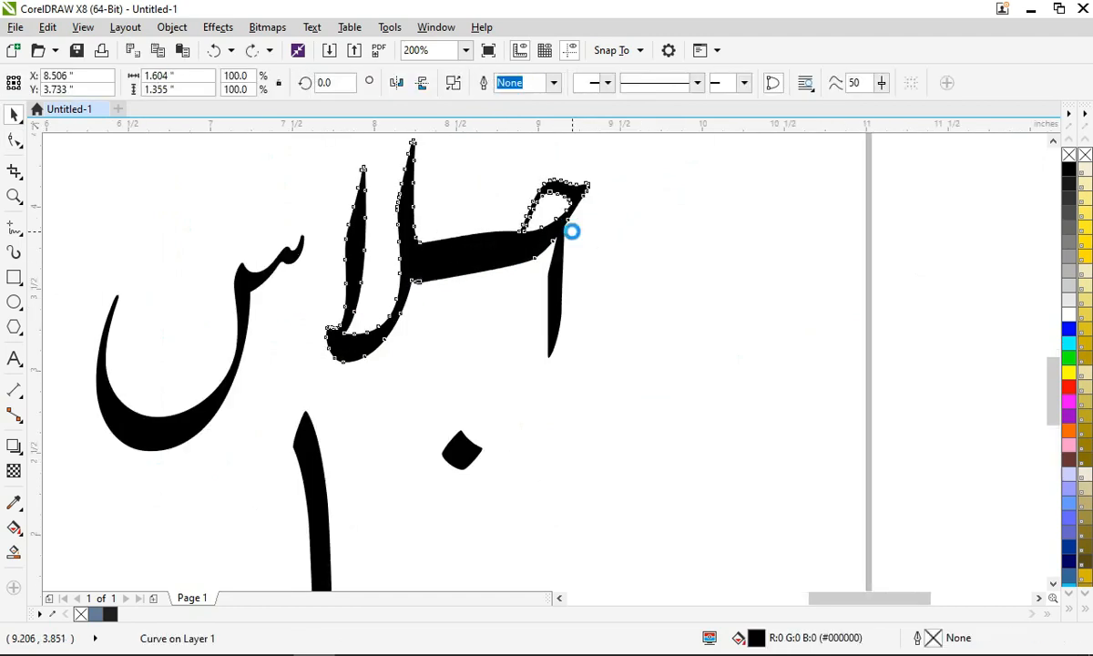
{"action": "key", "text": "ctrl+z"}
Step: Delete the bridging shape and its leftover outlines between the ل and the ج head
{"action": "left_click", "coordinate": [611, 266]}
{"action": "left_click", "coordinate": [501, 266]}
{"action": "key", "text": "Delete"}
{"action": "left_click", "coordinate": [489, 265]}
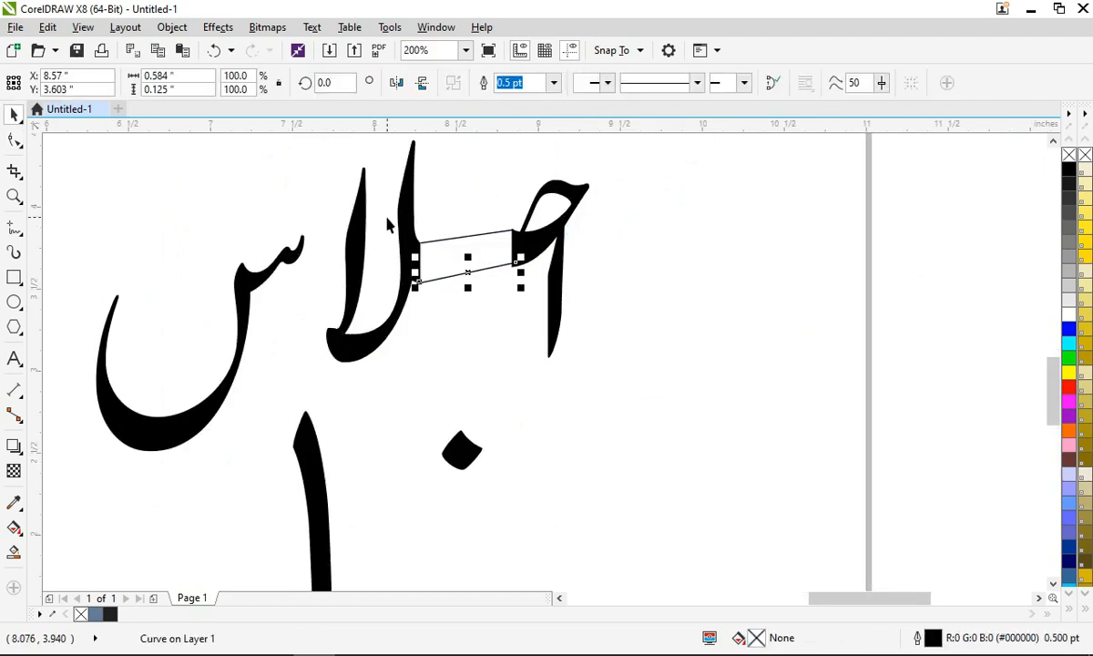
{"action": "left_click_drag", "start_coordinate": [456, 265], "coordinate": [516, 310]}
{"action": "key", "text": "Delete"}
Step: Move the ج head close to the ل and extend the ل's cut end across the gap to meet it
{"action": "scroll", "coordinate": [521, 235], "scroll_direction": "up", "scroll_amount": 1}
{"action": "left_click_drag", "start_coordinate": [531, 252], "coordinate": [379, 295]}
{"action": "scroll", "coordinate": [422, 337], "scroll_direction": "up", "scroll_amount": 1}
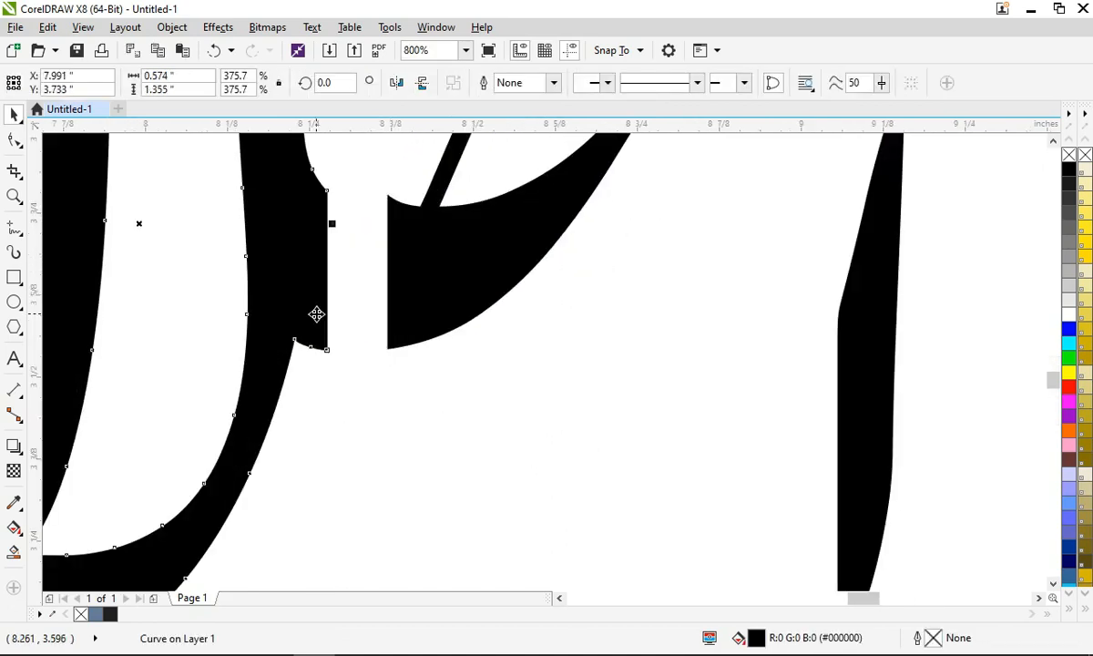
{"action": "key", "text": "F10"}
{"action": "left_click_drag", "start_coordinate": [323, 185], "coordinate": [384, 342]}
{"action": "key", "text": "space"}
Step: Line up the ج head with the extended end of the ل and weld the two parts
{"action": "scroll", "coordinate": [433, 197], "scroll_direction": "up", "scroll_amount": 1}
{"action": "left_click_drag", "start_coordinate": [400, 259], "coordinate": [398, 235]}
{"action": "left_click", "coordinate": [255, 279], "text": "shift"}
{"action": "left_click", "coordinate": [454, 82]}
{"action": "scroll", "coordinate": [471, 383], "scroll_direction": "down", "scroll_amount": 1}
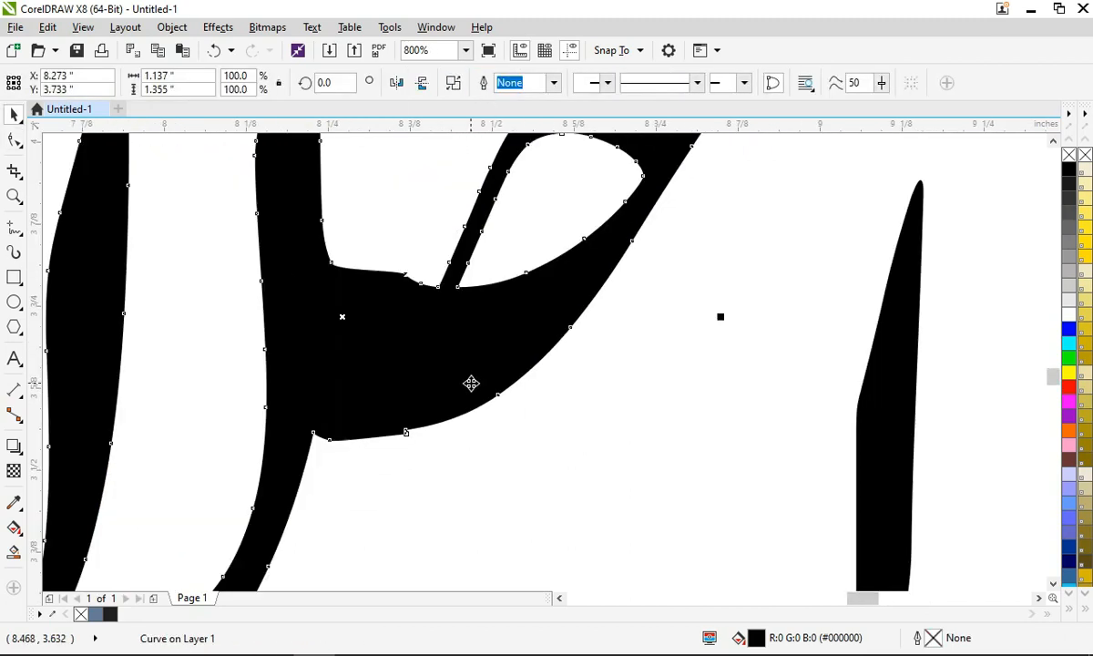
Step: Delete the surplus nodes at the ج head's upper join and along the lower edge of the weld
{"action": "key", "text": "F10"}
{"action": "left_click_drag", "start_coordinate": [436, 312], "coordinate": [436, 312]}
{"action": "key", "text": "Delete"}
{"action": "left_click_drag", "start_coordinate": [445, 488], "coordinate": [378, 391]}
{"action": "key", "text": "Delete"}
{"action": "left_click_drag", "start_coordinate": [407, 470], "coordinate": [318, 419]}
{"action": "key", "text": "Delete"}
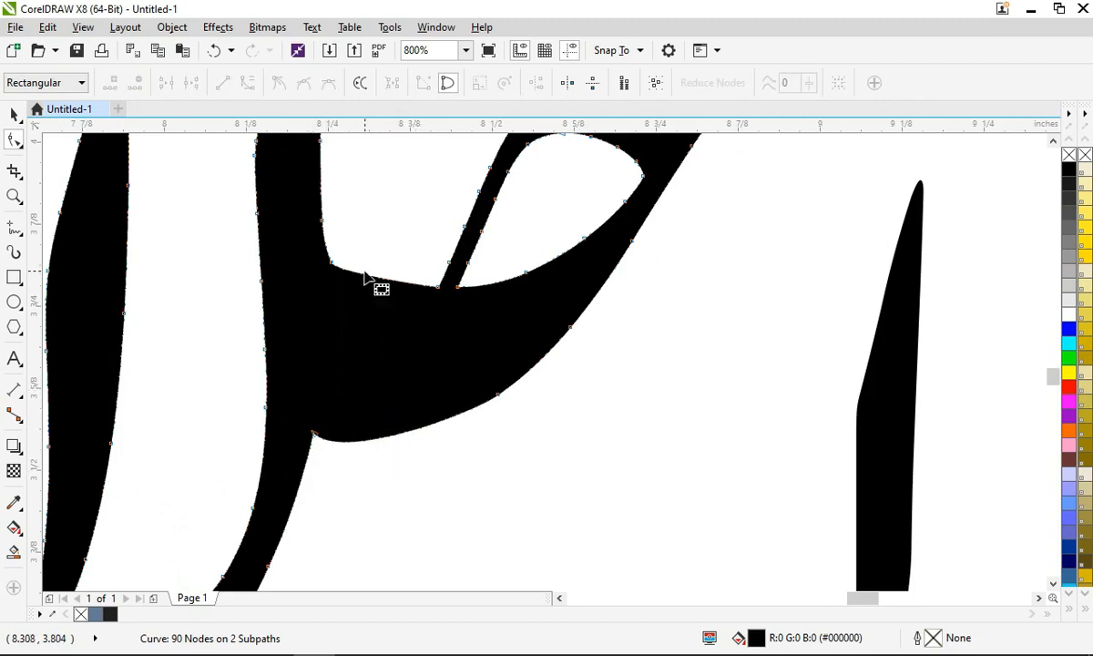
Step: Round the upper join between ل and ج by bending its edge downward and deleting the corner nodes at both ends
{"action": "left_click_drag", "start_coordinate": [345, 264], "coordinate": [313, 250]}
{"action": "key", "text": "Delete"}
{"action": "left_click_drag", "start_coordinate": [368, 280], "coordinate": [368, 298]}
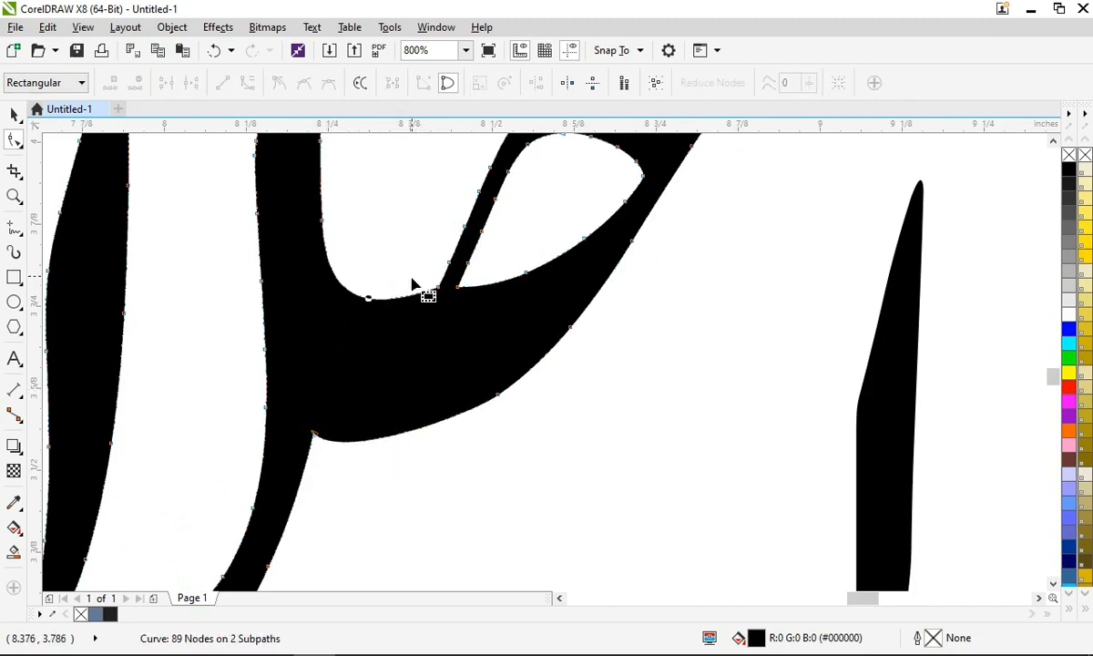
{"action": "left_click_drag", "start_coordinate": [399, 253], "coordinate": [441, 301]}
{"action": "key", "text": "Delete"}
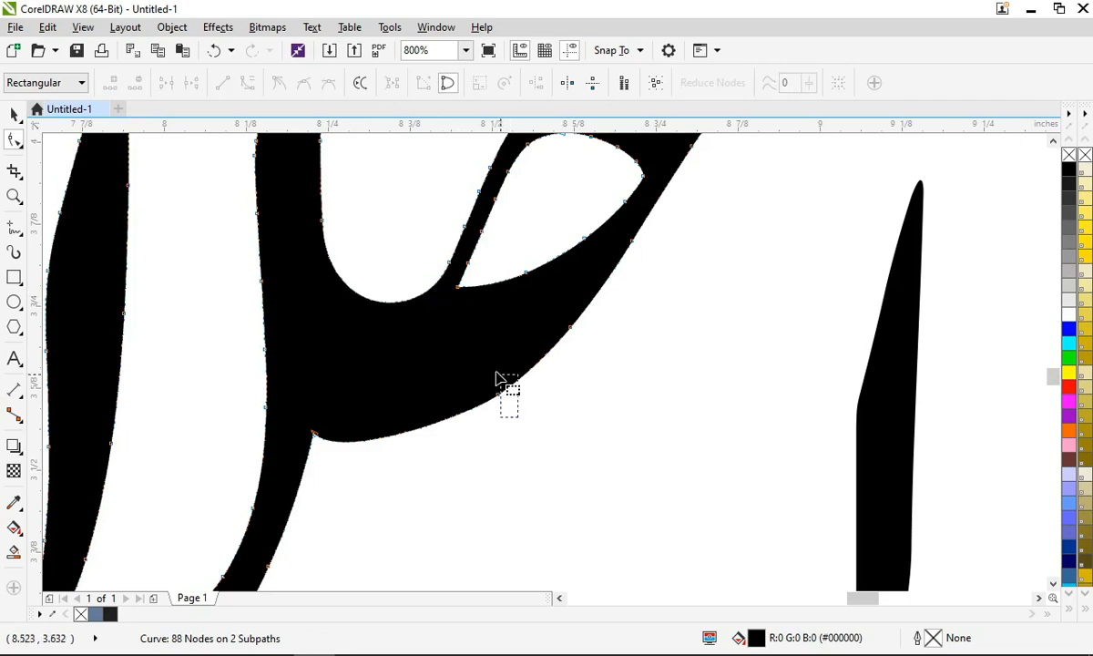
Step: Delete the remaining corner nodes on the lower edge so the ج flows smoothly into the ل's foot
{"action": "left_click_drag", "start_coordinate": [496, 373], "coordinate": [487, 370]}
{"action": "key", "text": "Delete"}
{"action": "left_click_drag", "start_coordinate": [351, 456], "coordinate": [302, 409]}
{"action": "key", "text": "Delete"}
{"action": "scroll", "coordinate": [420, 404], "scroll_direction": "down", "scroll_amount": 1}
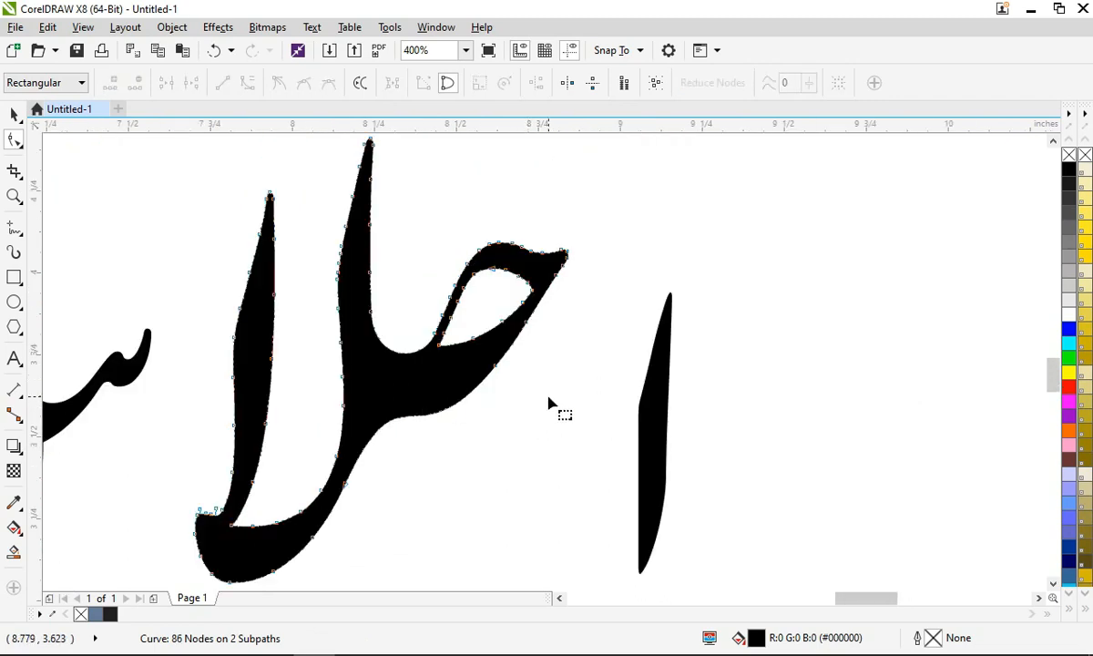
Step: Arrange the alif, the dot and the س closely around the joined جلا shape to form اجلاس
{"action": "key", "text": "space"}
{"action": "left_click_drag", "start_coordinate": [655, 378], "coordinate": [546, 357]}
{"action": "scroll", "coordinate": [550, 347], "scroll_direction": "down", "scroll_amount": 2}
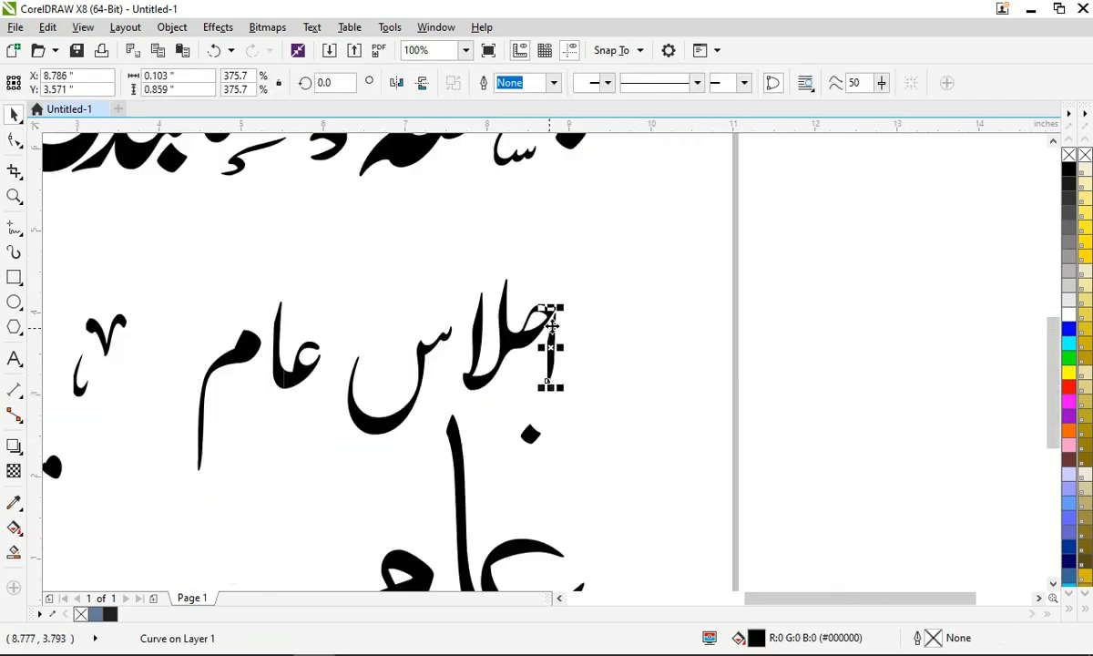
{"action": "left_click_drag", "start_coordinate": [537, 436], "coordinate": [537, 355]}
{"action": "scroll", "coordinate": [428, 326], "scroll_direction": "up", "scroll_amount": 1}
{"action": "left_click_drag", "start_coordinate": [428, 324], "coordinate": [514, 202]}
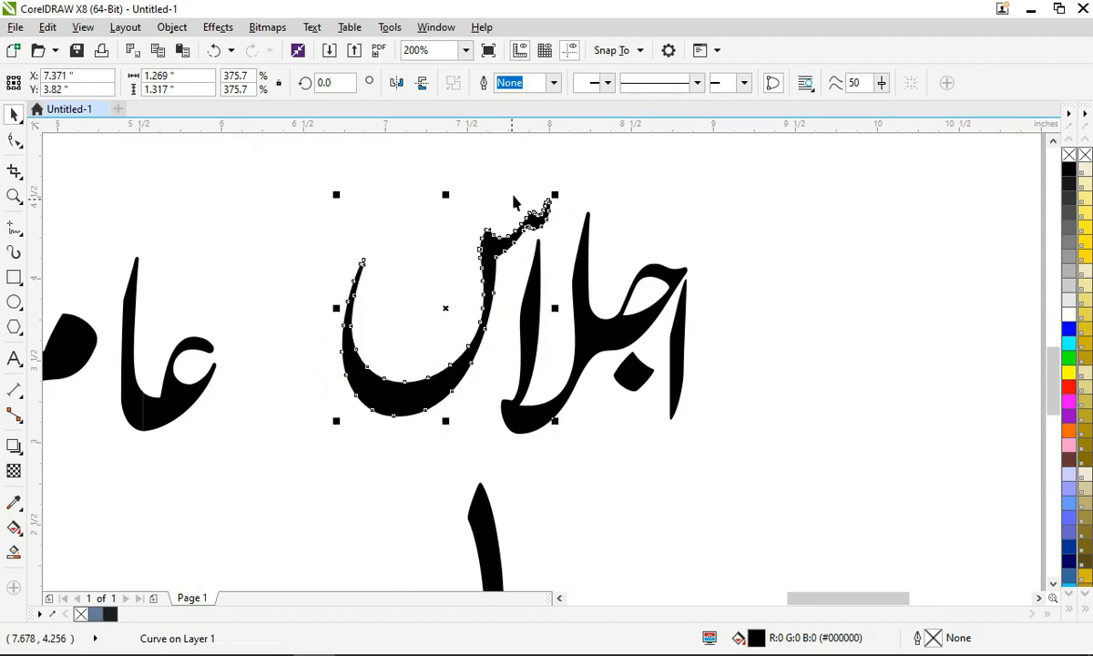
Step: Add horizontal guidelines at the baseline, about 3.05 inches, and near the letter tops, plus a vertical guideline beyond the page at 12.844 inches
{"action": "left_click_drag", "start_coordinate": [496, 135], "coordinate": [495, 435]}
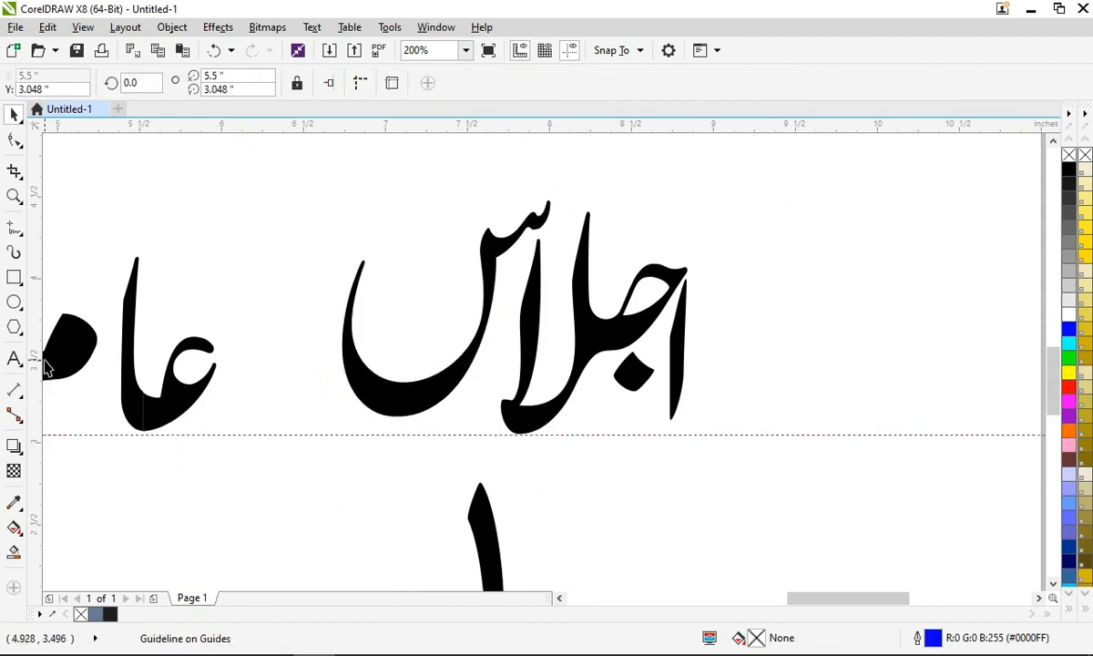
{"action": "left_click_drag", "start_coordinate": [36, 361], "coordinate": [686, 243]}
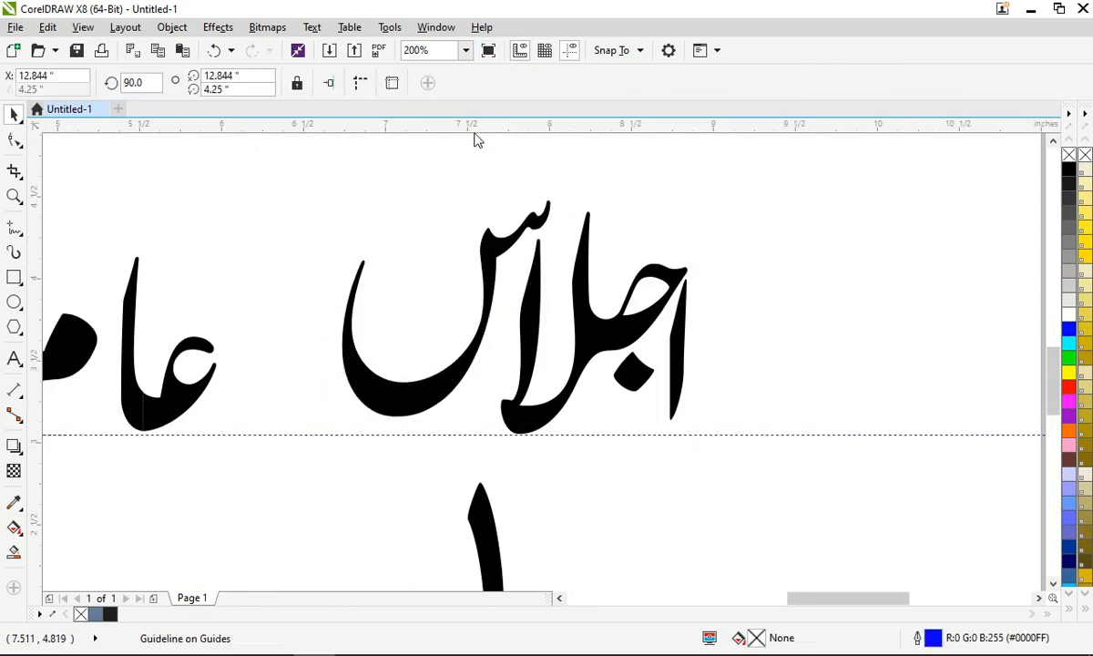
{"action": "left_click_drag", "start_coordinate": [467, 124], "coordinate": [471, 237]}
Step: Nudge the ع into line with the alif of عام and weld the two parts
{"action": "scroll", "coordinate": [132, 418], "scroll_direction": "up", "scroll_amount": 3}
{"action": "left_click", "coordinate": [320, 406]}
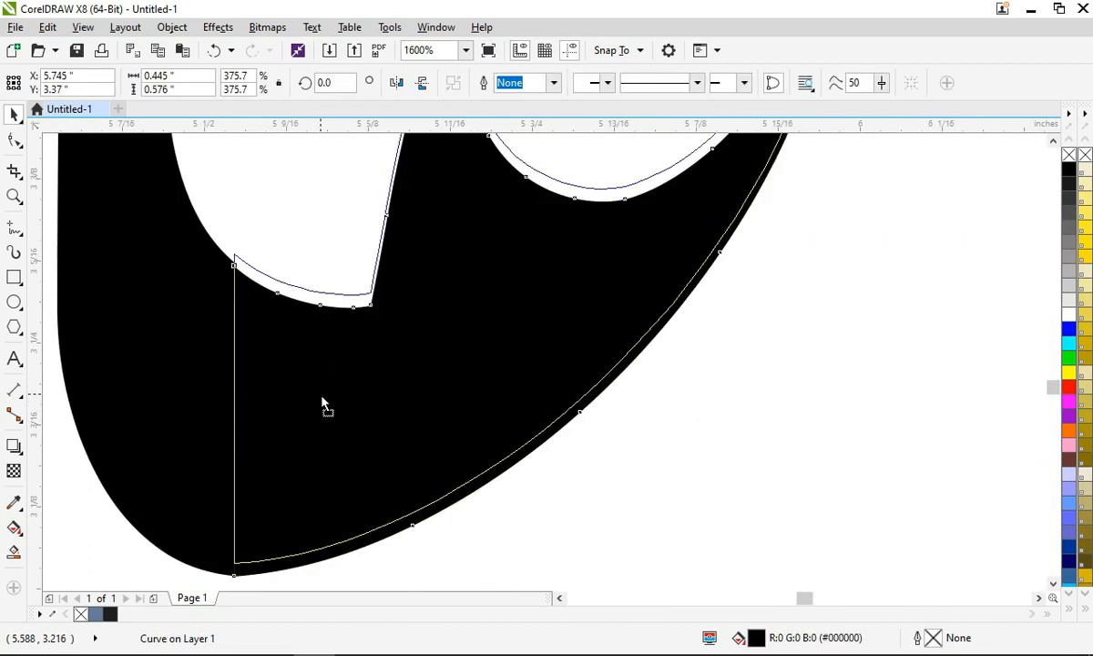
{"action": "left_click_drag", "start_coordinate": [321, 398], "coordinate": [319, 404]}
{"action": "left_click", "coordinate": [110, 357], "text": "shift"}
{"action": "left_click", "coordinate": [486, 83]}
Step: Narrow the welded عا to 98.7% width and place it inside the bowl of the س
{"action": "scroll", "coordinate": [156, 438], "scroll_direction": "down", "scroll_amount": 2}
{"action": "left_click_drag", "start_coordinate": [157, 437], "coordinate": [382, 425]}
{"action": "scroll", "coordinate": [382, 425], "scroll_direction": "down", "scroll_amount": 1}
{"action": "left_click_drag", "start_coordinate": [371, 358], "coordinate": [519, 297]}
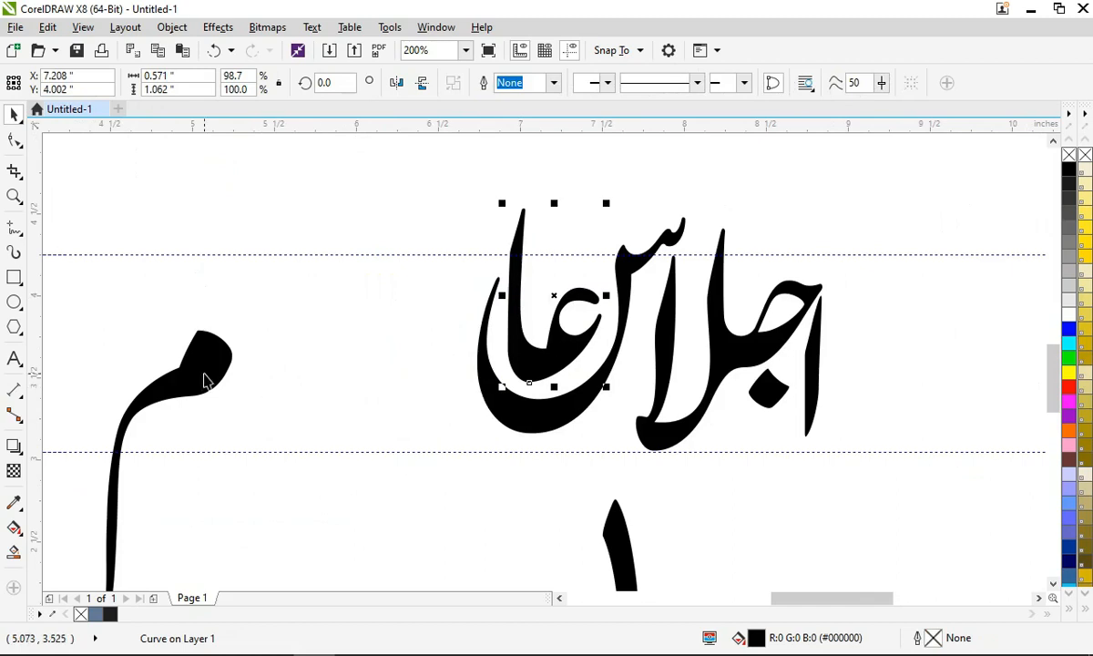
Step: Place the long-tailed م beside the عا and adjust its position against the tip of the س
{"action": "left_click_drag", "start_coordinate": [205, 381], "coordinate": [473, 252]}
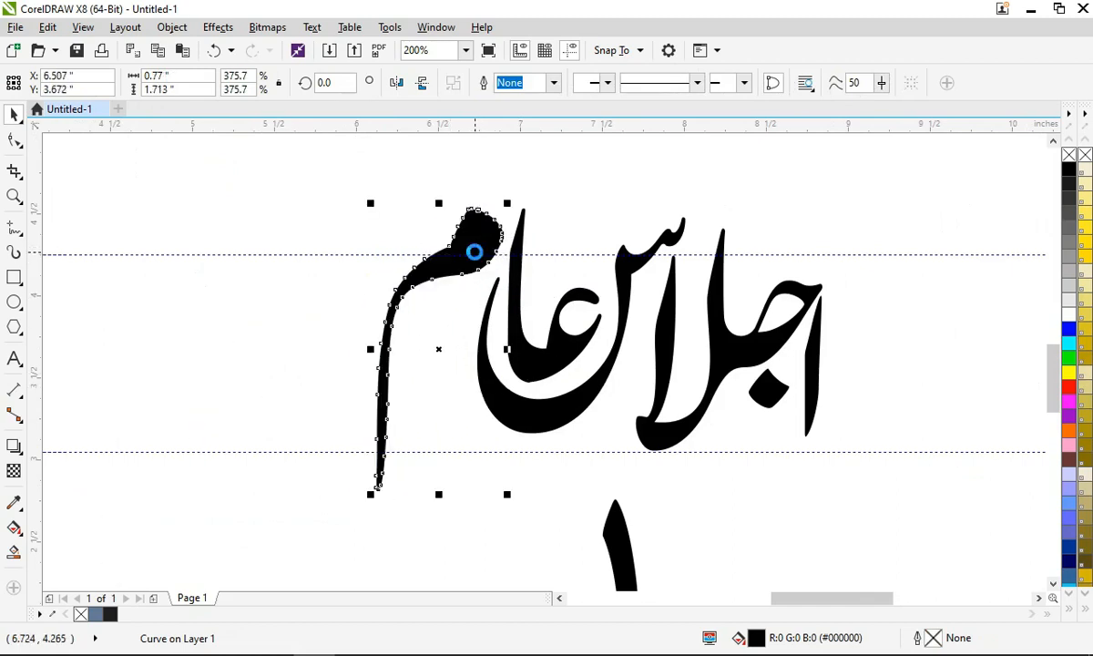
{"action": "scroll", "coordinate": [389, 312], "scroll_direction": "down", "scroll_amount": 1}
{"action": "scroll", "coordinate": [460, 273], "scroll_direction": "up", "scroll_amount": 1}
{"action": "left_click_drag", "start_coordinate": [439, 288], "coordinate": [405, 316]}
{"action": "left_click", "coordinate": [554, 216]}
{"action": "left_click", "coordinate": [538, 244]}
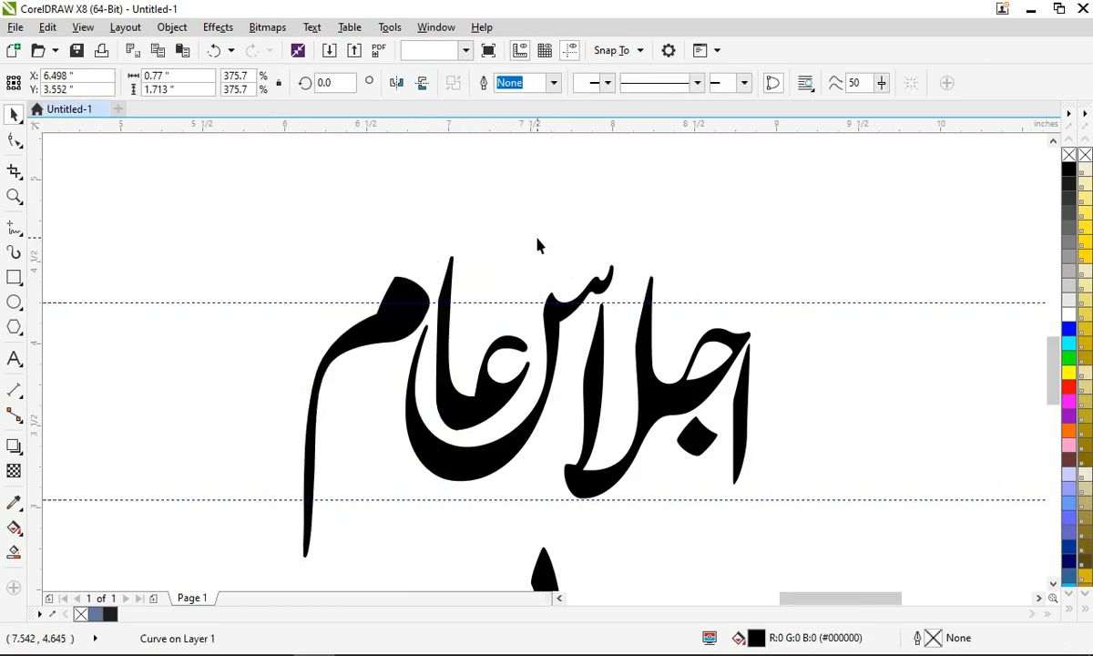
{"action": "scroll", "coordinate": [538, 244], "scroll_direction": "down", "scroll_amount": 1}
{"action": "scroll", "coordinate": [472, 351], "scroll_direction": "up", "scroll_amount": 1}
Step: Fine-tune the spacing by nudging the س slightly down and shifting the عا and the م
{"action": "left_click", "coordinate": [494, 352]}
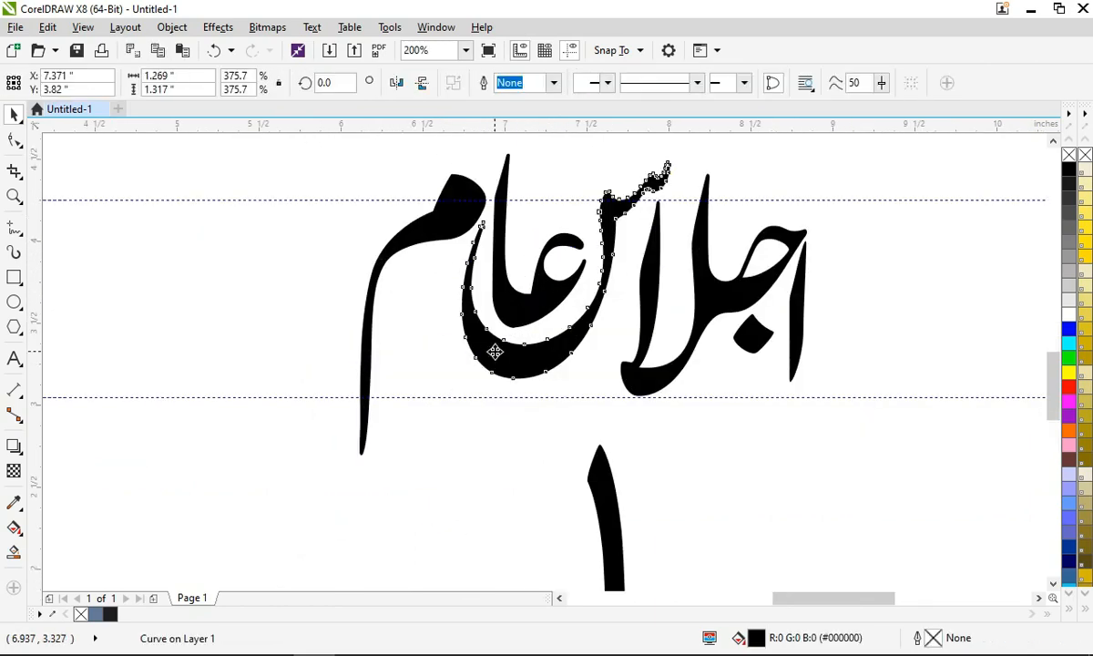
{"action": "left_click_drag", "start_coordinate": [495, 362], "coordinate": [495, 358]}
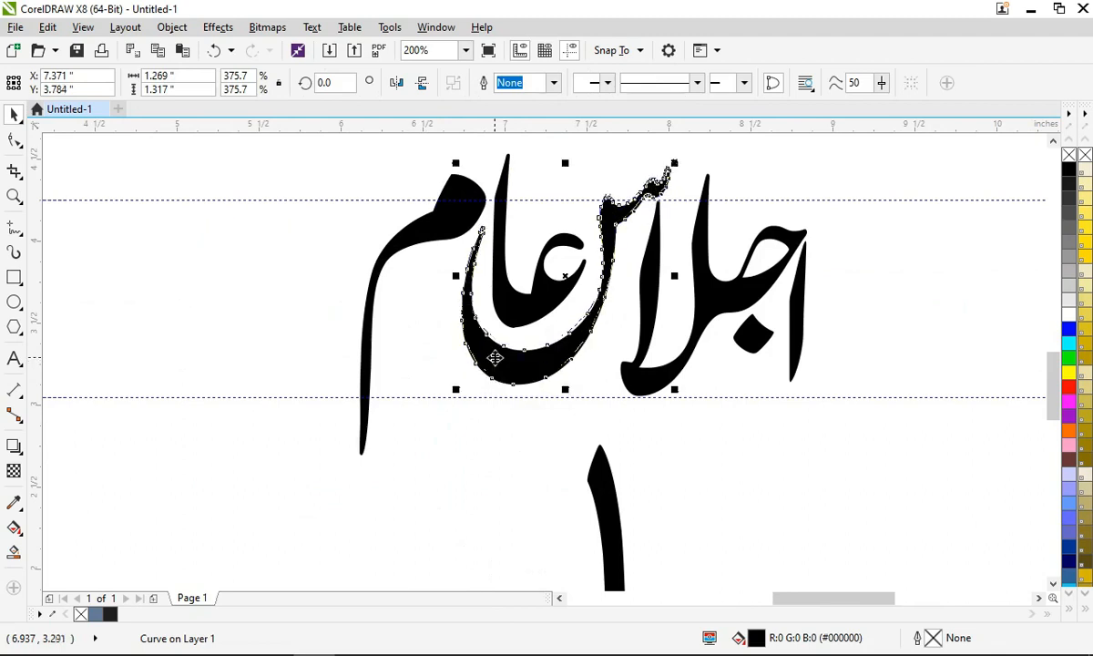
{"action": "left_click", "coordinate": [540, 311]}
{"action": "left_click", "coordinate": [487, 223]}
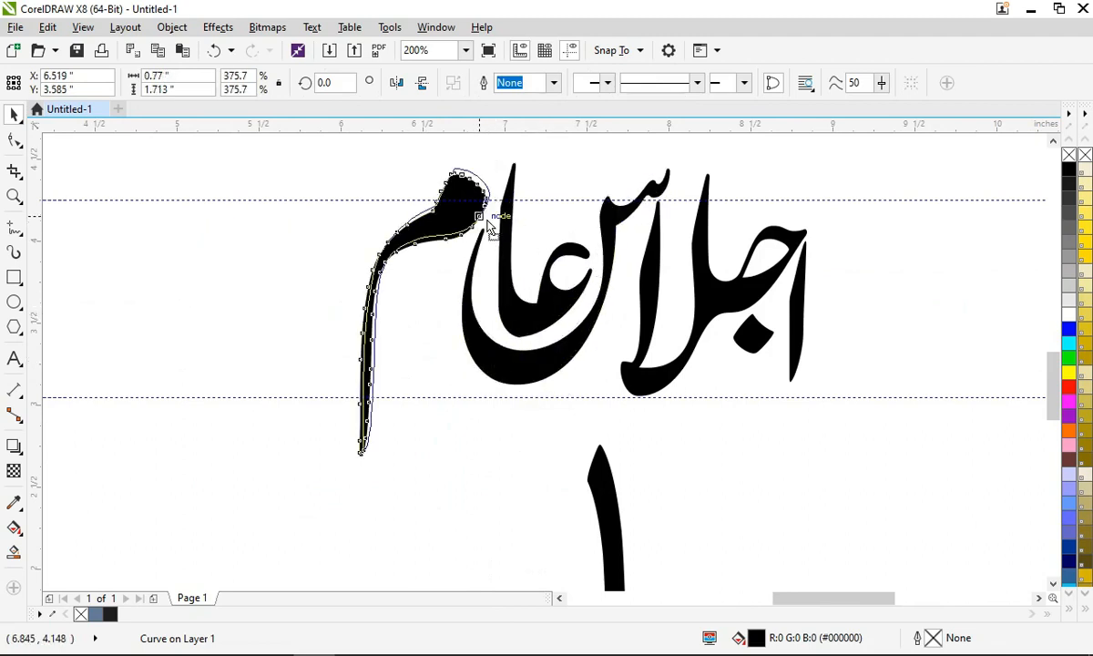
Step: Replace the title's م with the curled م from the large عام below, scaled to 240.9% beside the عا
{"action": "scroll", "coordinate": [489, 226], "scroll_direction": "down", "scroll_amount": 1}
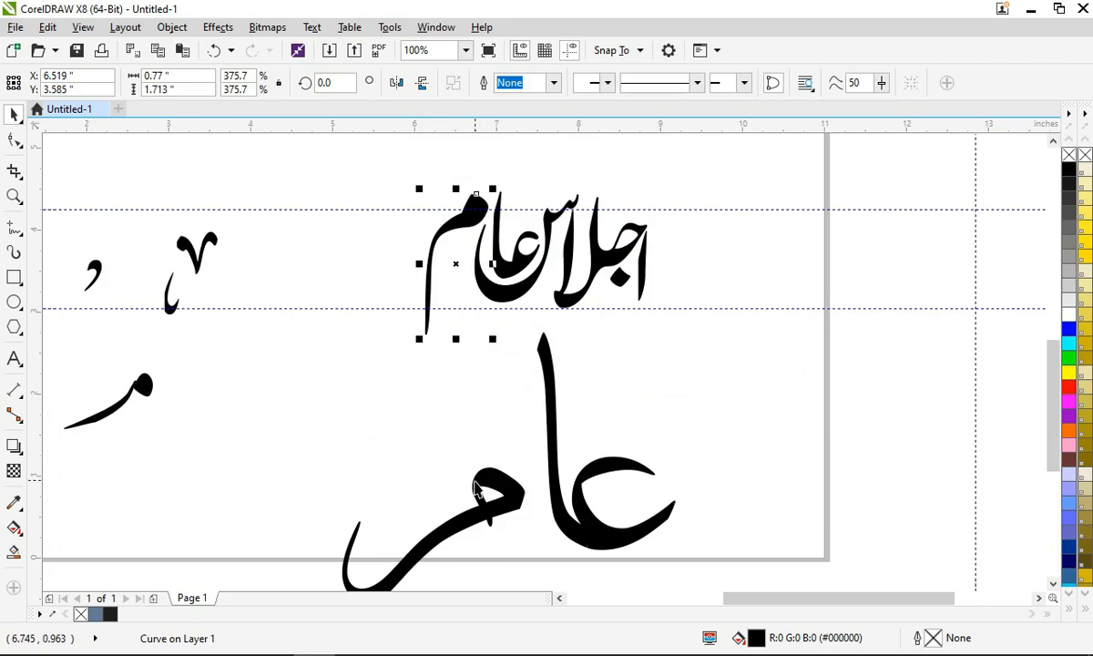
{"action": "key", "text": "Delete"}
{"action": "left_click_drag", "start_coordinate": [480, 494], "coordinate": [447, 209]}
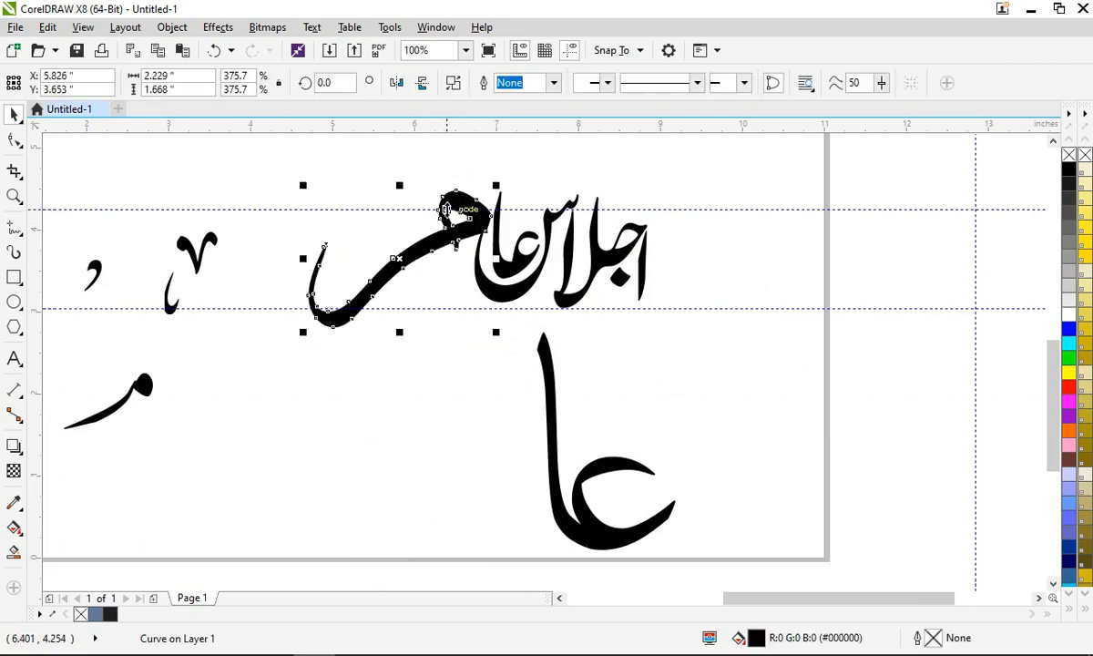
{"action": "left_click_drag", "start_coordinate": [504, 186], "coordinate": [483, 213]}
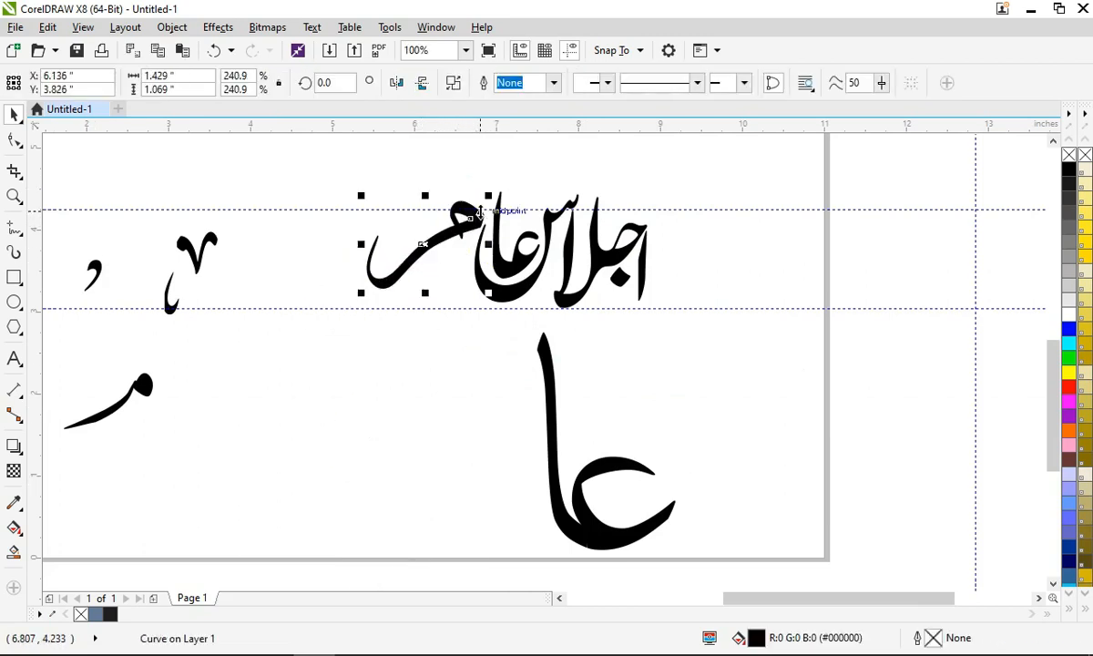
Step: Rotate the title's curled م to about 17.3° beside the عا and delete the leftover large عا below the title
{"action": "scroll", "coordinate": [483, 212], "scroll_direction": "up", "scroll_amount": 1}
{"action": "key", "text": "F10"}
{"action": "key", "text": "space"}
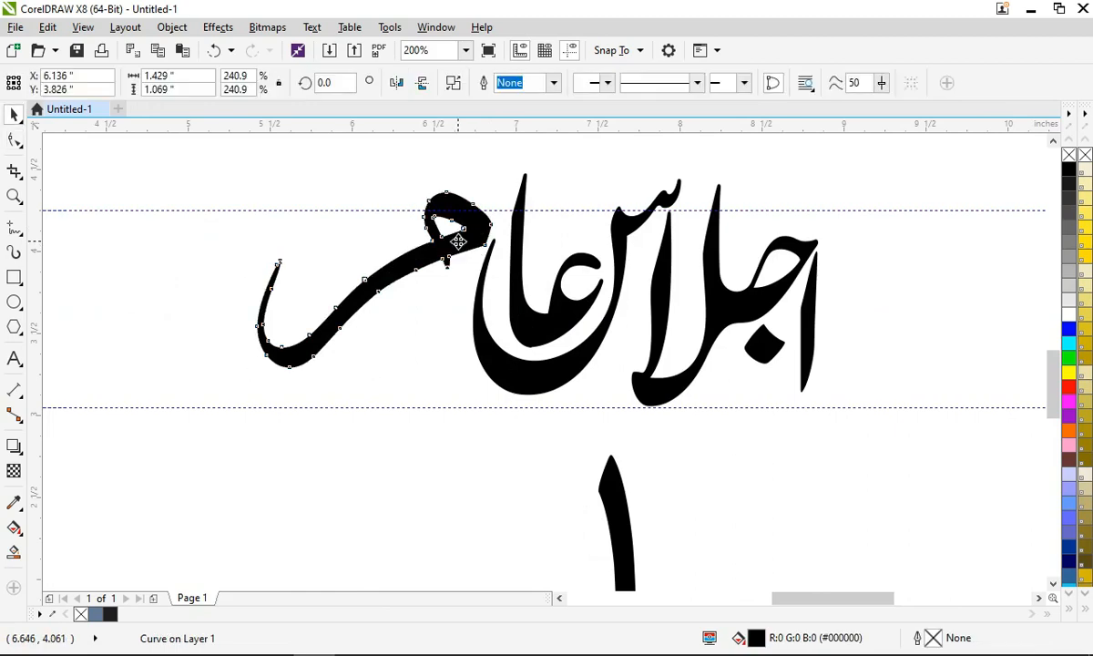
{"action": "left_click", "coordinate": [430, 227]}
{"action": "left_click_drag", "start_coordinate": [503, 183], "coordinate": [463, 202]}
{"action": "left_click", "coordinate": [439, 290]}
{"action": "scroll", "coordinate": [383, 299], "scroll_direction": "down", "scroll_amount": 1}
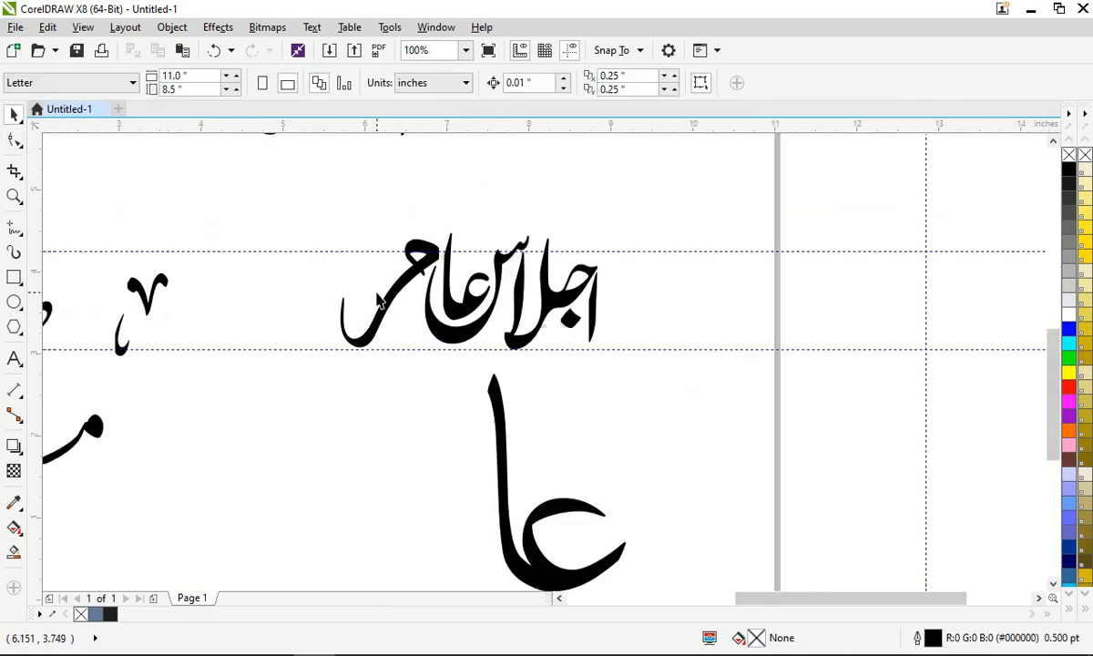
{"action": "left_click", "coordinate": [499, 415]}
{"action": "key", "text": "Delete"}
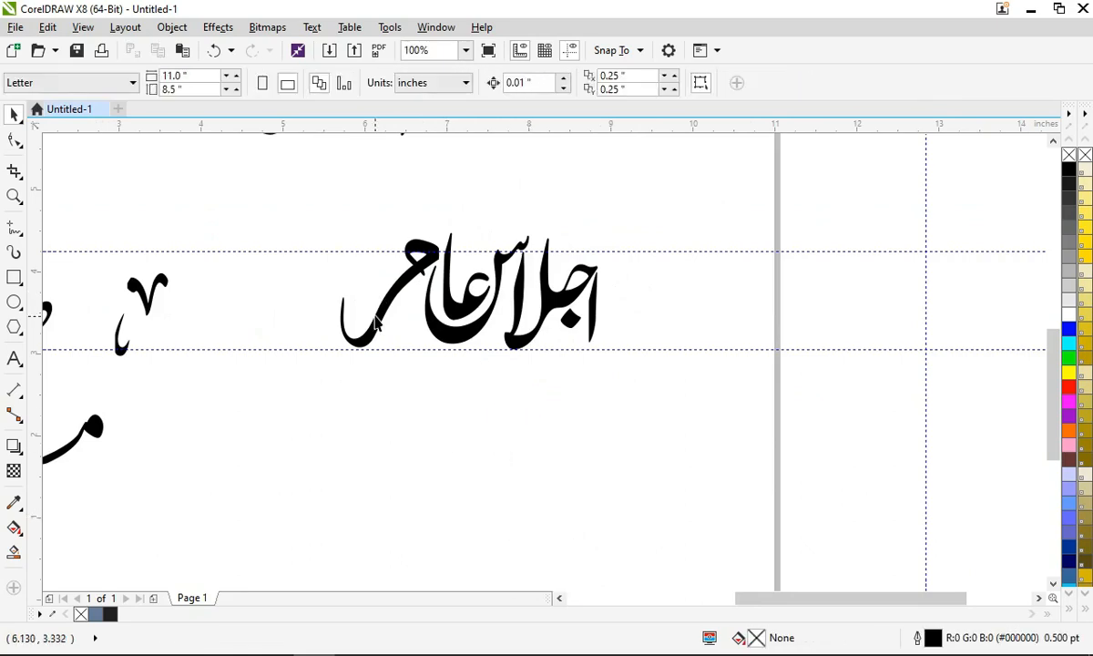
Step: Try to rotate the title's curled م more steeply, to about 39.9°, against the عا
{"action": "scroll", "coordinate": [375, 330], "scroll_direction": "up", "scroll_amount": 1}
{"action": "double_click", "coordinate": [375, 330]}
{"action": "left_click_drag", "start_coordinate": [507, 391], "coordinate": [600, 361]}
{"action": "left_click", "coordinate": [553, 438]}
{"action": "left_click_drag", "start_coordinate": [419, 263], "coordinate": [470, 259]}
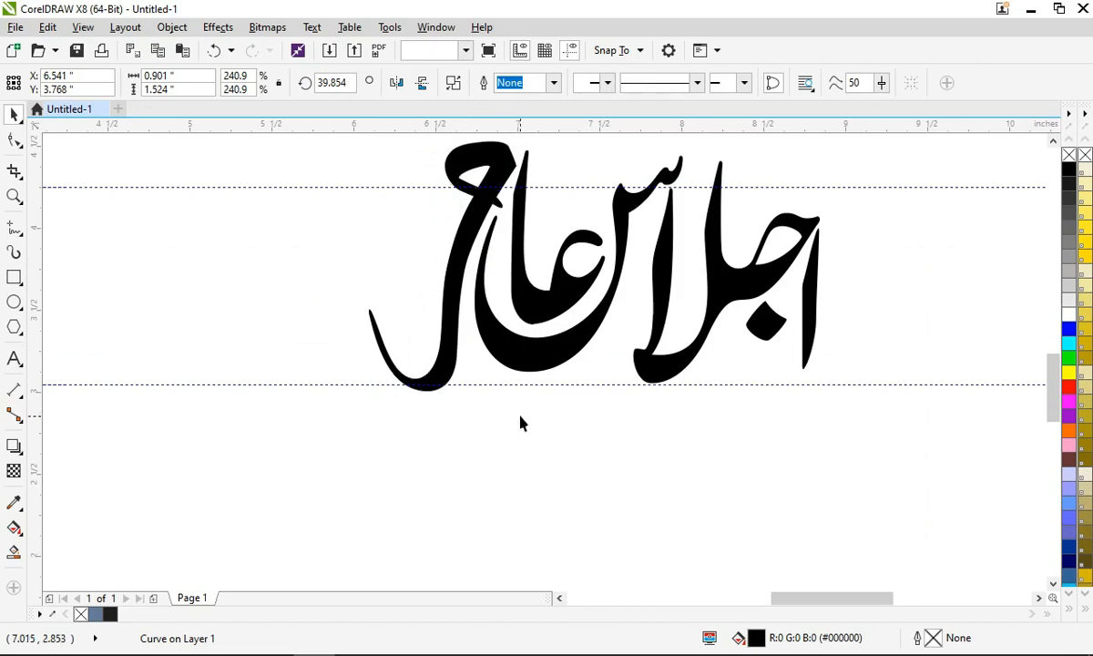
{"action": "left_click", "coordinate": [520, 422]}
{"action": "scroll", "coordinate": [472, 391], "scroll_direction": "down", "scroll_amount": 1}
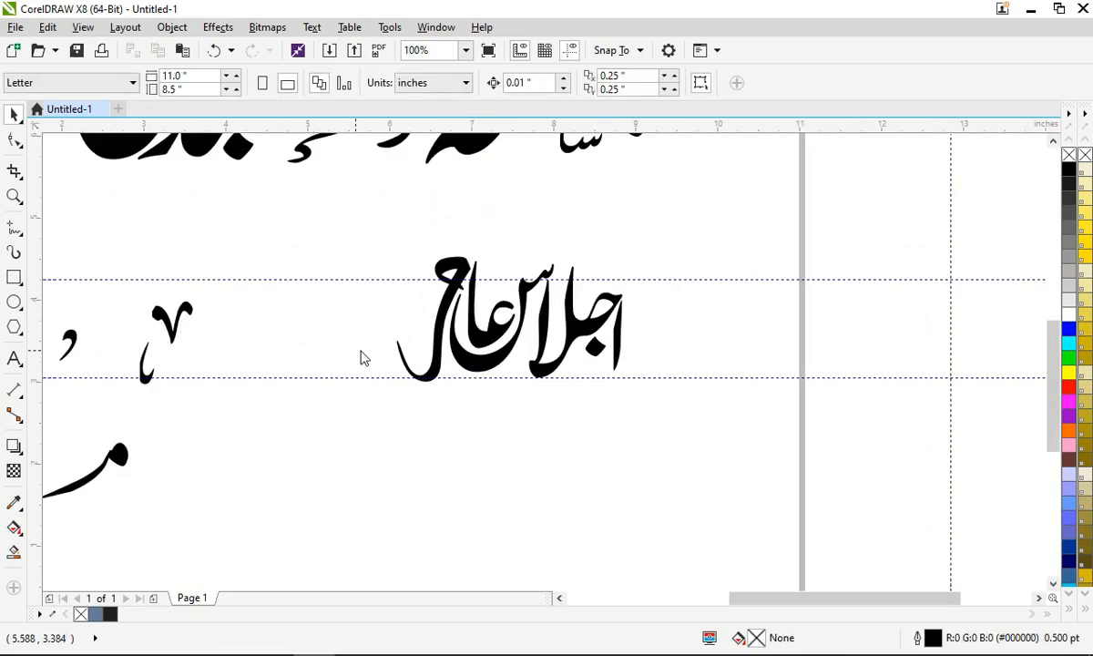
{"action": "key", "text": "ctrl+s"}
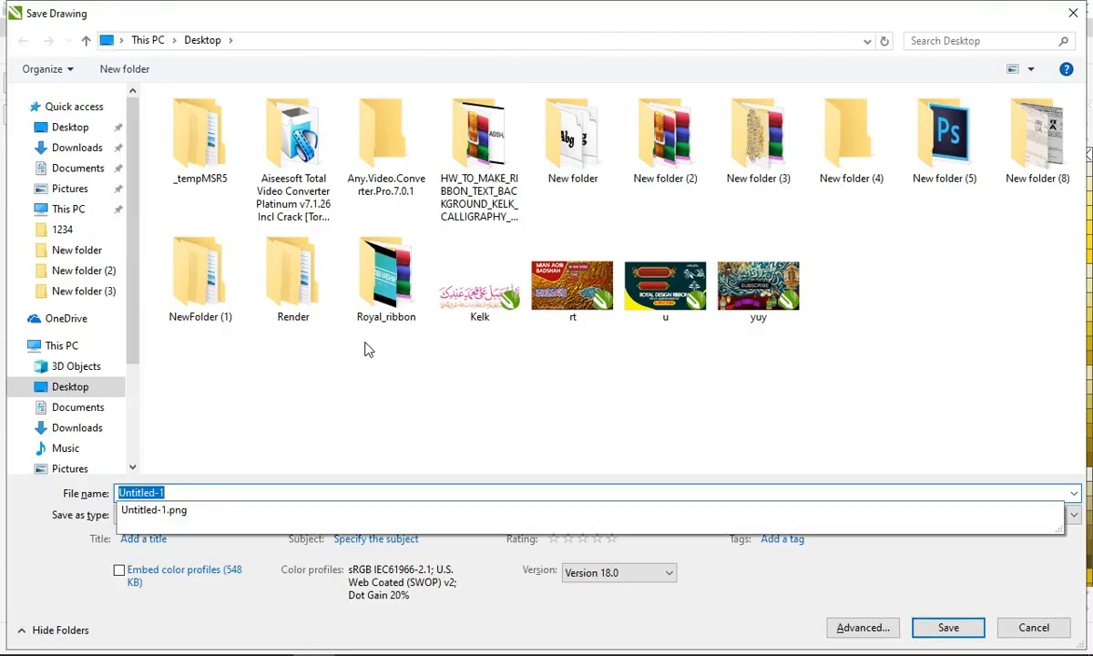
{"action": "key", "text": "Escape"}
{"action": "left_click", "coordinate": [368, 350]}
{"action": "scroll", "coordinate": [456, 285], "scroll_direction": "up", "scroll_amount": 1}
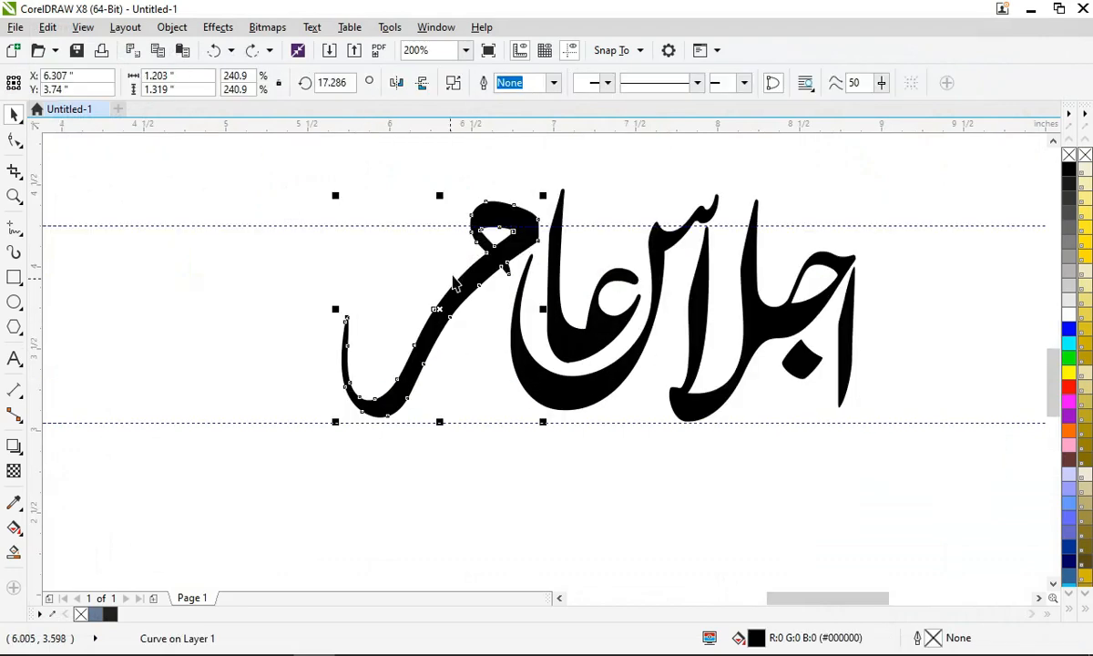
Step: Set a vertical guideline at the curled م's tail tip and place the small long-tailed م beneath its stroke, scaled to 300.6% and rotated 22.6°
{"action": "left_click_drag", "start_coordinate": [162, 291], "coordinate": [344, 288]}
{"action": "scroll", "coordinate": [501, 337], "scroll_direction": "down", "scroll_amount": 1}
{"action": "mouse_move", "coordinate": [175, 451]}
{"action": "left_mouse_down"}
{"action": "mouse_move", "coordinate": [390, 422]}
{"action": "mouse_move", "coordinate": [515, 326]}
{"action": "left_mouse_up"}
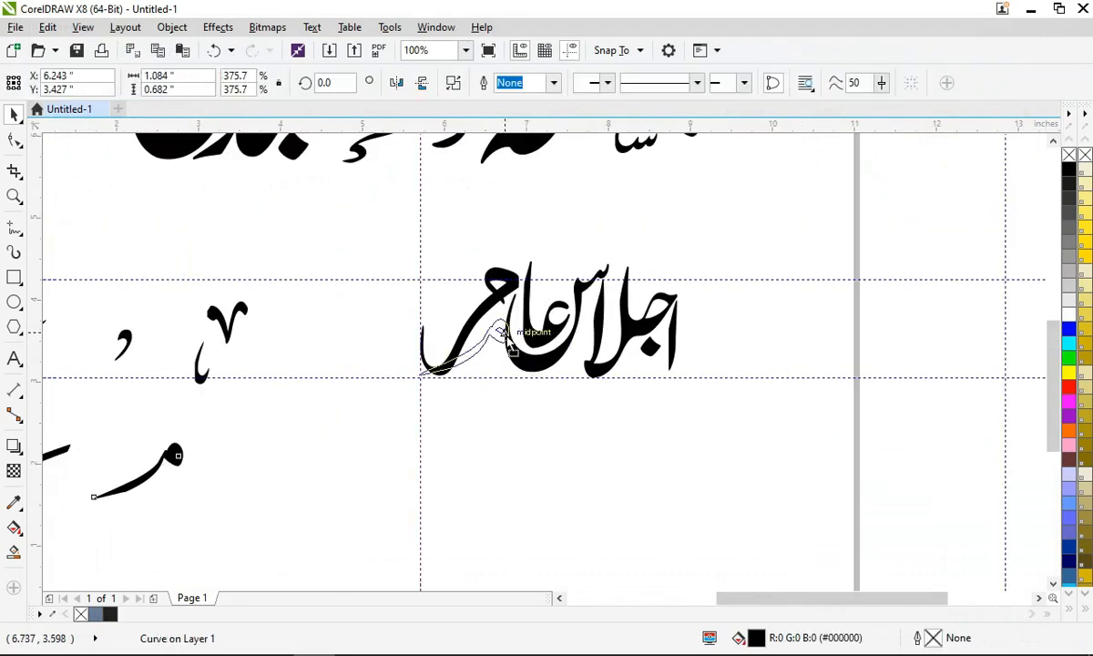
{"action": "left_click", "coordinate": [515, 326]}
{"action": "scroll", "coordinate": [515, 326], "scroll_direction": "up", "scroll_amount": 2}
{"action": "mouse_move", "coordinate": [531, 265]}
{"action": "left_mouse_down"}
{"action": "mouse_move", "coordinate": [485, 235]}
{"action": "mouse_move", "coordinate": [481, 258]}
{"action": "mouse_move", "coordinate": [496, 246]}
{"action": "mouse_move", "coordinate": [481, 278]}
{"action": "mouse_move", "coordinate": [429, 293]}
{"action": "mouse_move", "coordinate": [452, 293]}
{"action": "mouse_move", "coordinate": [464, 266]}
{"action": "left_mouse_up"}
{"action": "left_click", "coordinate": [469, 274]}
{"action": "left_click", "coordinate": [469, 274]}
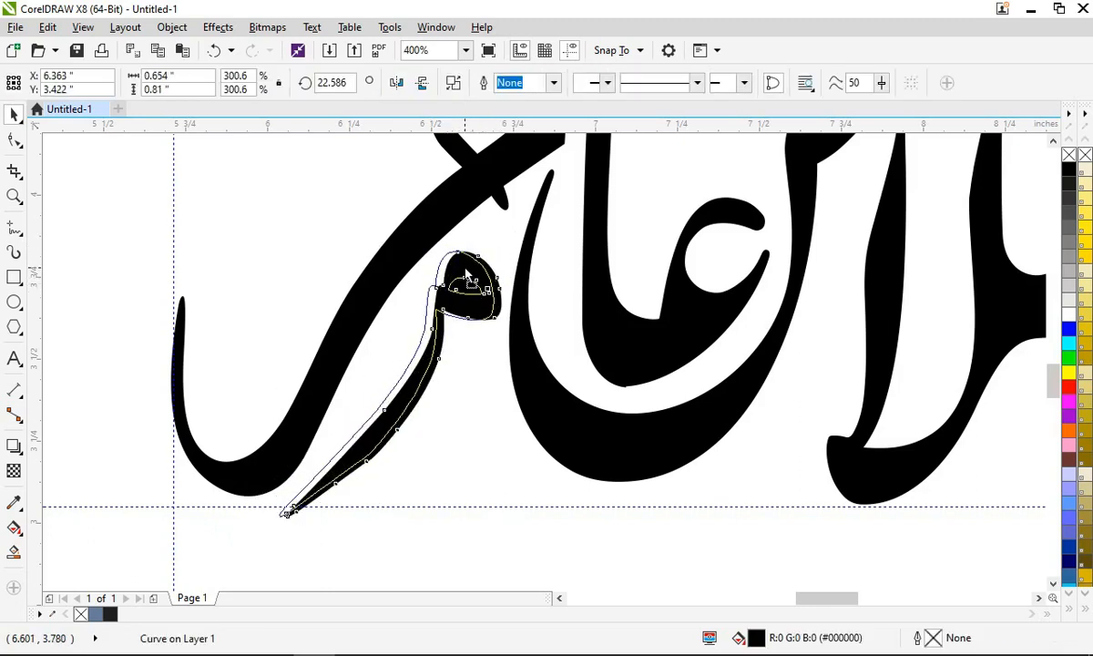
Step: Try to break the small م apart and move its pieces
{"action": "left_click", "coordinate": [453, 83]}
{"action": "left_click", "coordinate": [463, 346]}
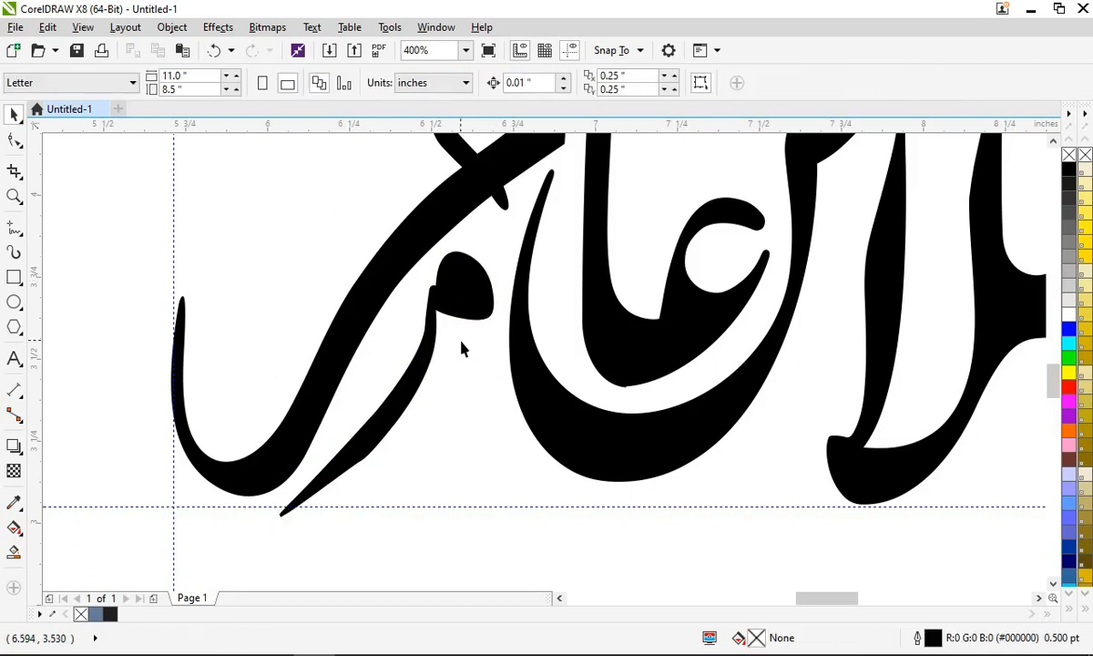
{"action": "mouse_move", "coordinate": [433, 346]}
{"action": "left_mouse_down"}
{"action": "mouse_move", "coordinate": [482, 461]}
{"action": "mouse_move", "coordinate": [428, 339]}
{"action": "mouse_move", "coordinate": [462, 332]}
{"action": "left_mouse_up"}
{"action": "key", "text": "ctrl+z"}
{"action": "key", "text": "ctrl+z"}
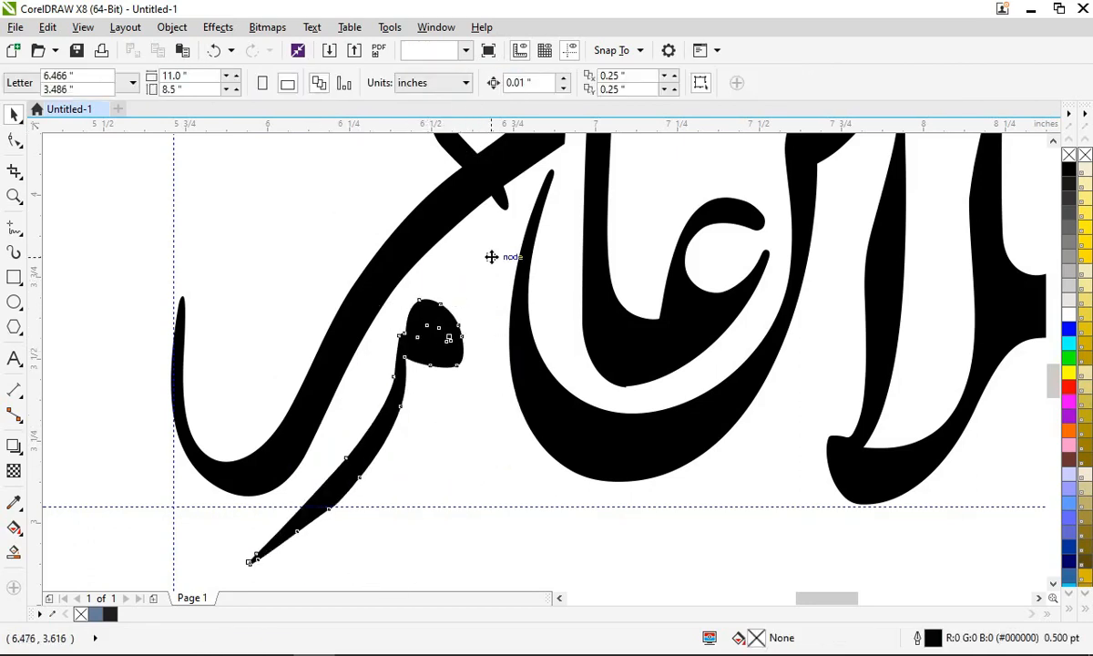
Step: Break the small م apart, create an outline boundary around it, and place the boundary just below the filled shape
{"action": "left_click", "coordinate": [454, 88]}
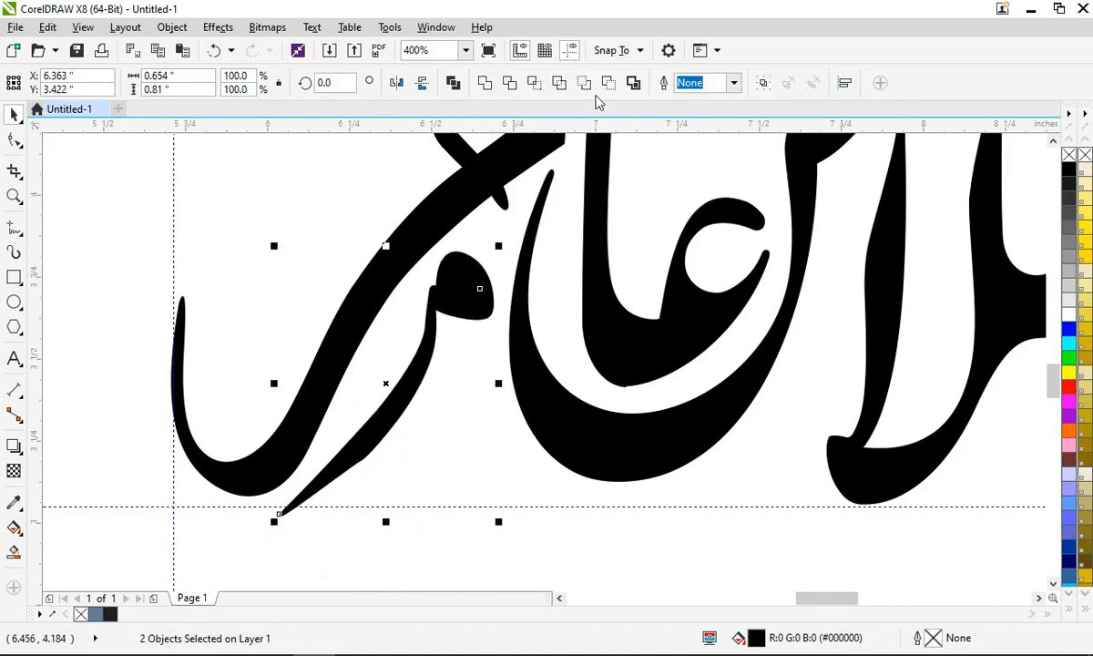
{"action": "left_click", "coordinate": [593, 82]}
{"action": "key", "text": "Escape"}
{"action": "left_click", "coordinate": [458, 328]}
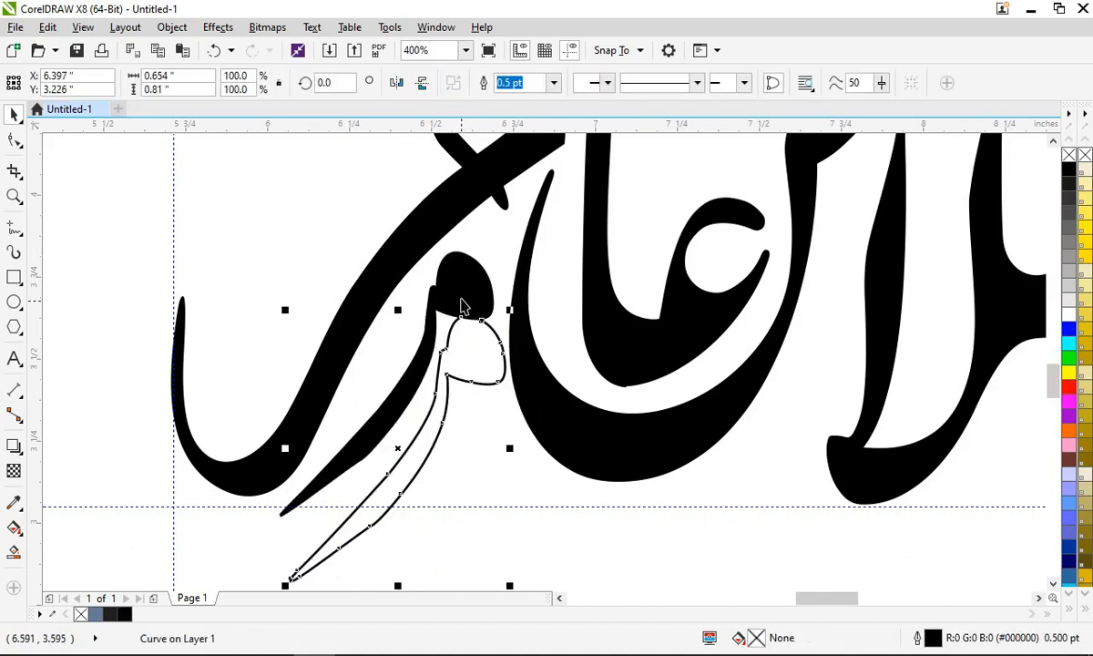
Step: Place the small eye shape inside the head of the outlined م and delete the solid original
{"action": "left_click", "coordinate": [325, 354], "text": "shift"}
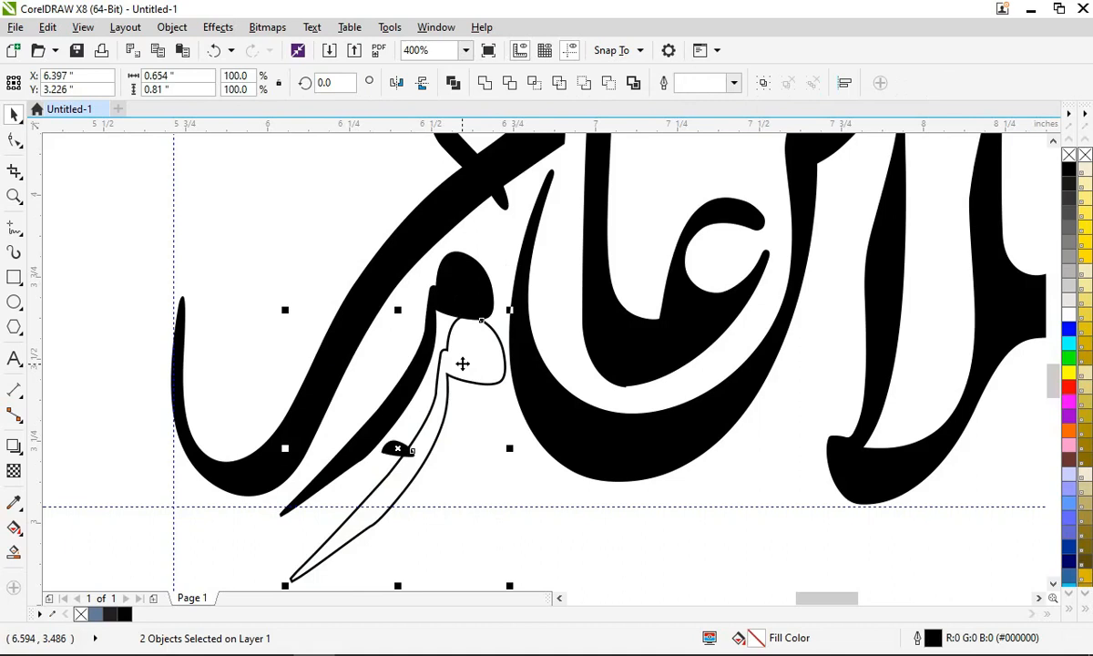
{"action": "key", "text": "Escape"}
{"action": "left_click", "coordinate": [473, 346]}
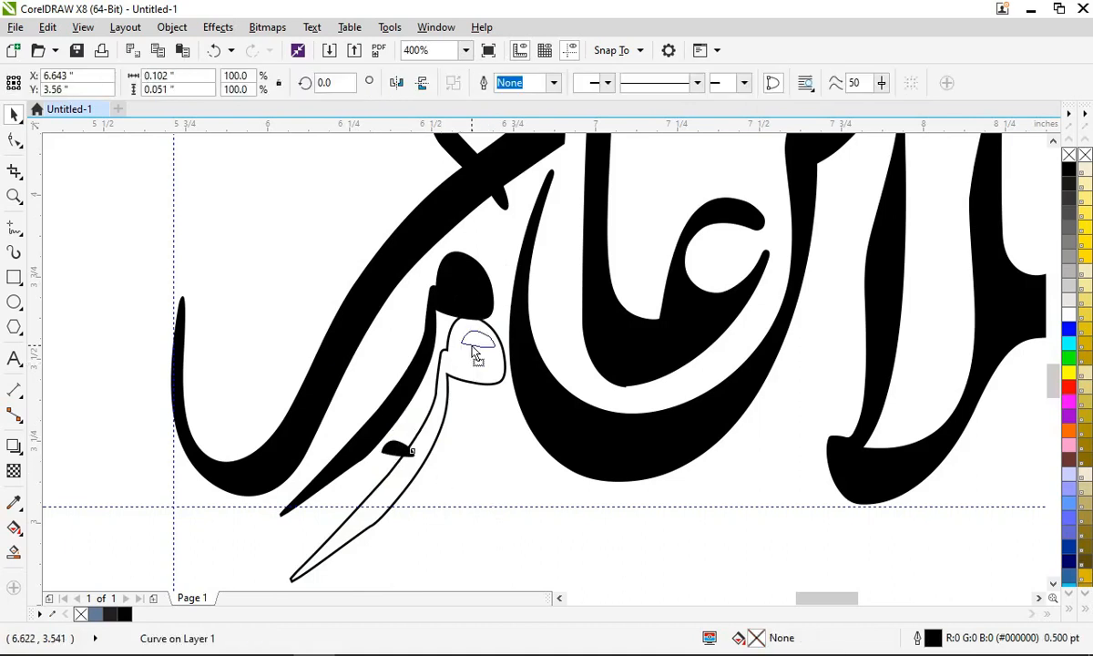
{"action": "left_click", "coordinate": [463, 276]}
{"action": "key", "text": "Delete"}
Step: Combine the outlined م with its eye shape, fill it black without an outline, and place it beneath the curled م's stroke
{"action": "left_click", "coordinate": [465, 383]}
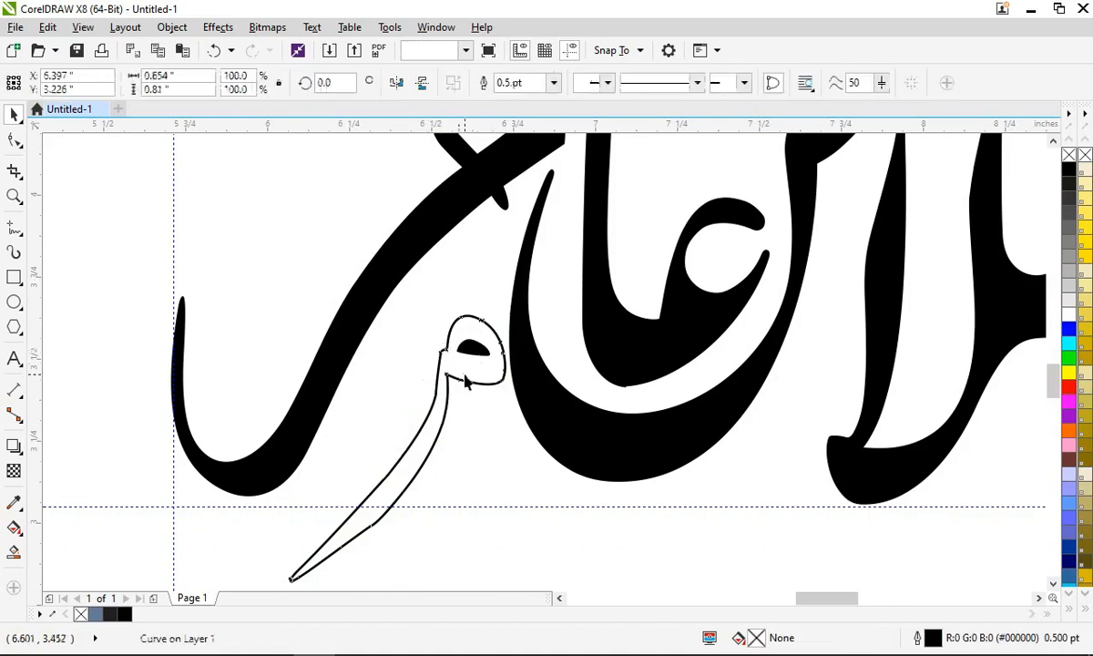
{"action": "left_click_drag", "start_coordinate": [432, 306], "coordinate": [513, 398]}
{"action": "left_click", "coordinate": [439, 412], "text": "shift"}
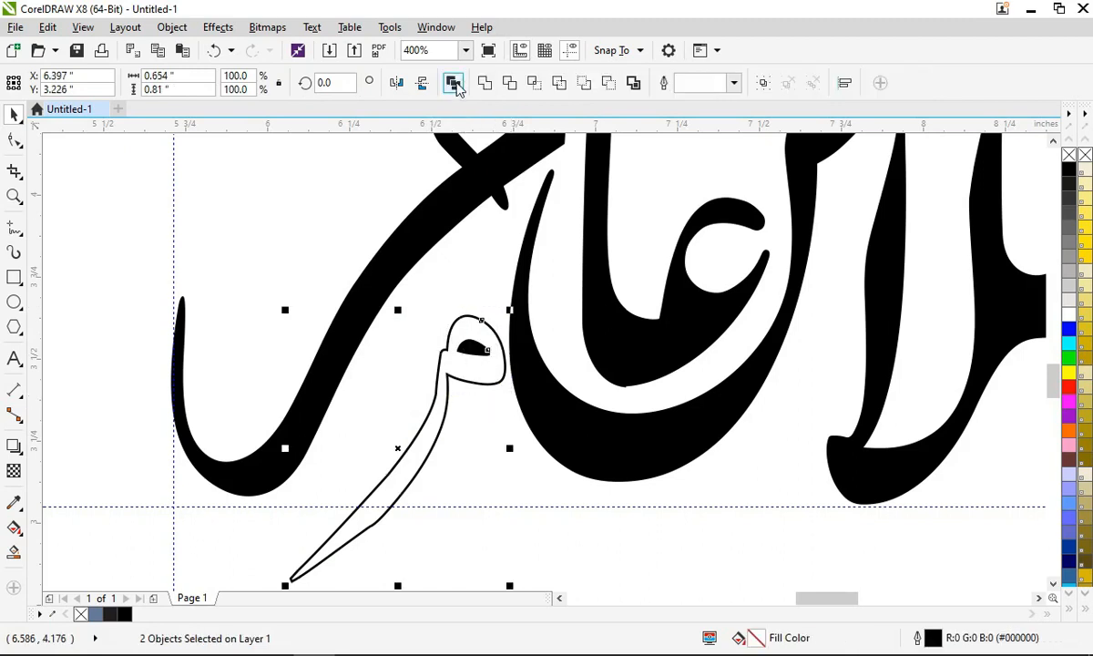
{"action": "left_click", "coordinate": [455, 83]}
{"action": "left_click_drag", "start_coordinate": [490, 328], "coordinate": [462, 282]}
{"action": "left_click", "coordinate": [1069, 171]}
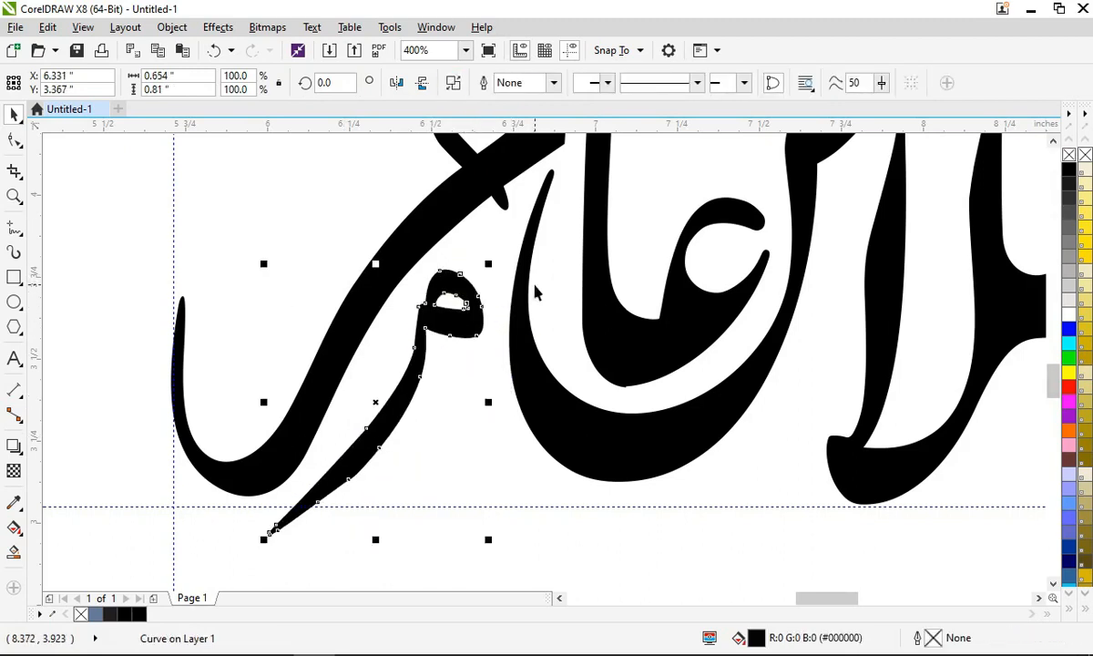
{"action": "scroll", "coordinate": [519, 339], "scroll_direction": "down", "scroll_amount": 5}
{"action": "key", "text": "Escape"}
Step: Move the V-shaped mark into the open space above the curled م's tail and scale it down
{"action": "scroll", "coordinate": [232, 299], "scroll_direction": "up", "scroll_amount": 2}
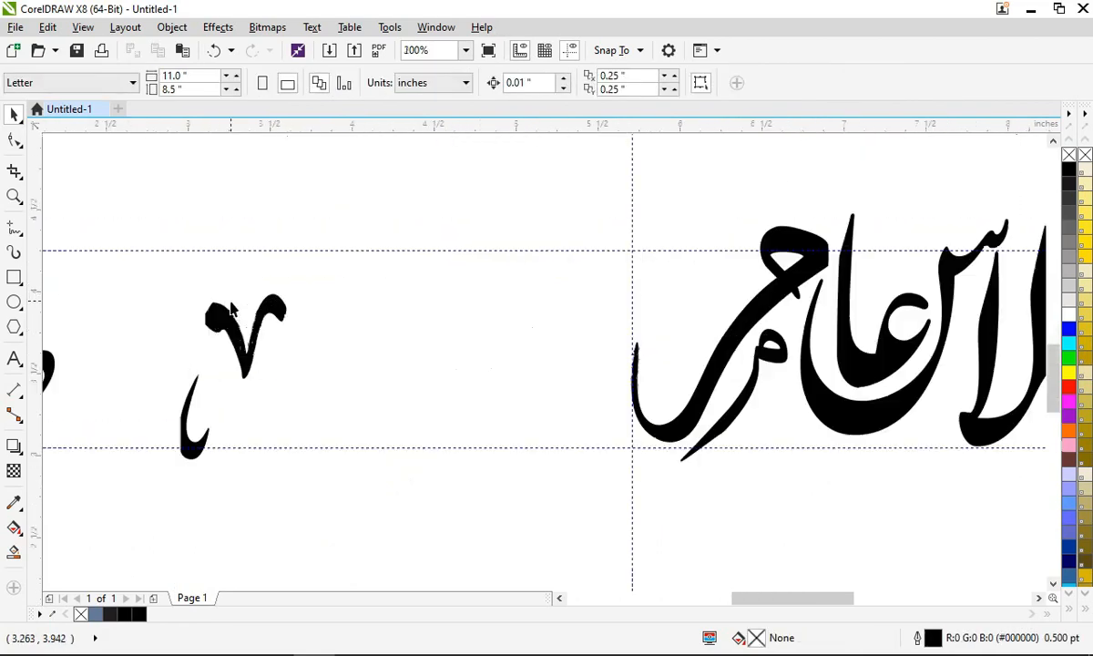
{"action": "mouse_move", "coordinate": [224, 314]}
{"action": "left_mouse_down"}
{"action": "mouse_move", "coordinate": [682, 205]}
{"action": "mouse_move", "coordinate": [667, 285]}
{"action": "left_mouse_up"}
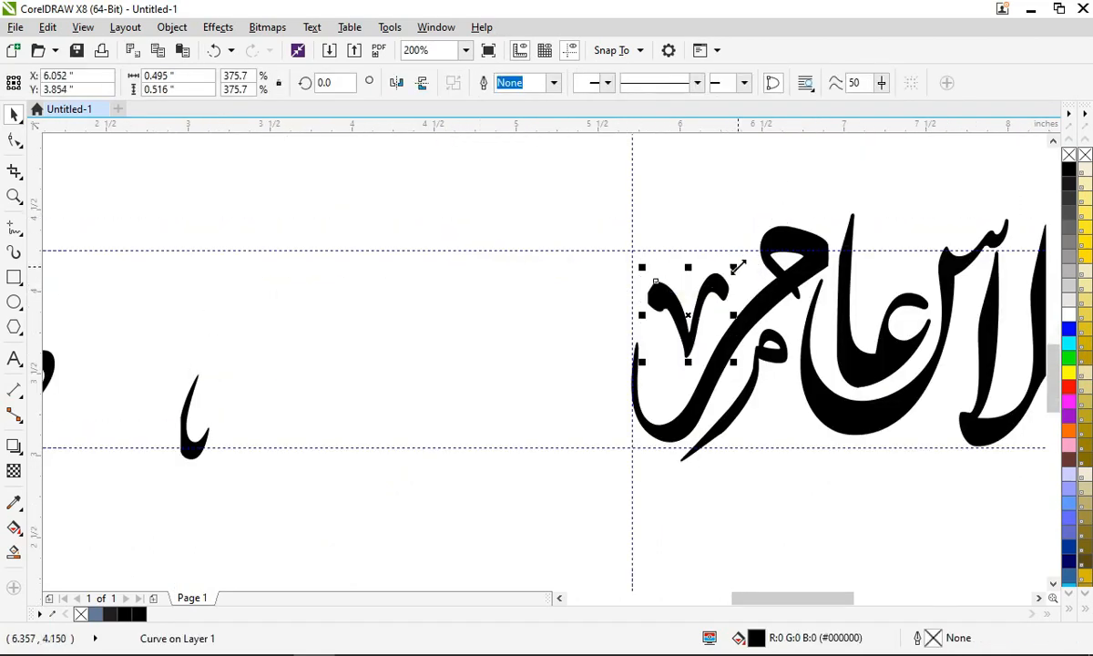
{"action": "left_click_drag", "start_coordinate": [738, 267], "coordinate": [709, 312]}
Step: Move the small hook mark onto the tip of the curled م's tail at the vertical guideline and scale it down
{"action": "mouse_move", "coordinate": [187, 452]}
{"action": "left_mouse_down"}
{"action": "mouse_move", "coordinate": [290, 374]}
{"action": "mouse_move", "coordinate": [594, 335]}
{"action": "mouse_move", "coordinate": [632, 354]}
{"action": "left_mouse_up"}
{"action": "scroll", "coordinate": [677, 285], "scroll_direction": "up", "scroll_amount": 4}
{"action": "left_click_drag", "start_coordinate": [591, 247], "coordinate": [589, 310]}
{"action": "scroll", "coordinate": [566, 359], "scroll_direction": "down", "scroll_amount": 4}
{"action": "scroll", "coordinate": [566, 359], "scroll_direction": "up", "scroll_amount": 4}
{"action": "mouse_move", "coordinate": [566, 381]}
{"action": "left_mouse_down"}
{"action": "mouse_move", "coordinate": [571, 410]}
{"action": "mouse_move", "coordinate": [556, 405]}
{"action": "mouse_move", "coordinate": [695, 220]}
{"action": "mouse_move", "coordinate": [541, 384]}
{"action": "mouse_move", "coordinate": [550, 393]}
{"action": "left_mouse_up"}
Step: Place a copy of the hook mark above the center of the V-shaped mark and weld the two together
{"action": "left_click", "coordinate": [764, 245]}
{"action": "left_click", "coordinate": [705, 223]}
{"action": "left_click", "coordinate": [704, 223]}
{"action": "left_click", "coordinate": [640, 289]}
{"action": "mouse_move", "coordinate": [838, 202]}
{"action": "left_mouse_down"}
{"action": "mouse_move", "coordinate": [825, 229]}
{"action": "mouse_move", "coordinate": [796, 219]}
{"action": "mouse_move", "coordinate": [793, 191]}
{"action": "left_mouse_up"}
{"action": "left_click", "coordinate": [702, 219], "text": "shift"}
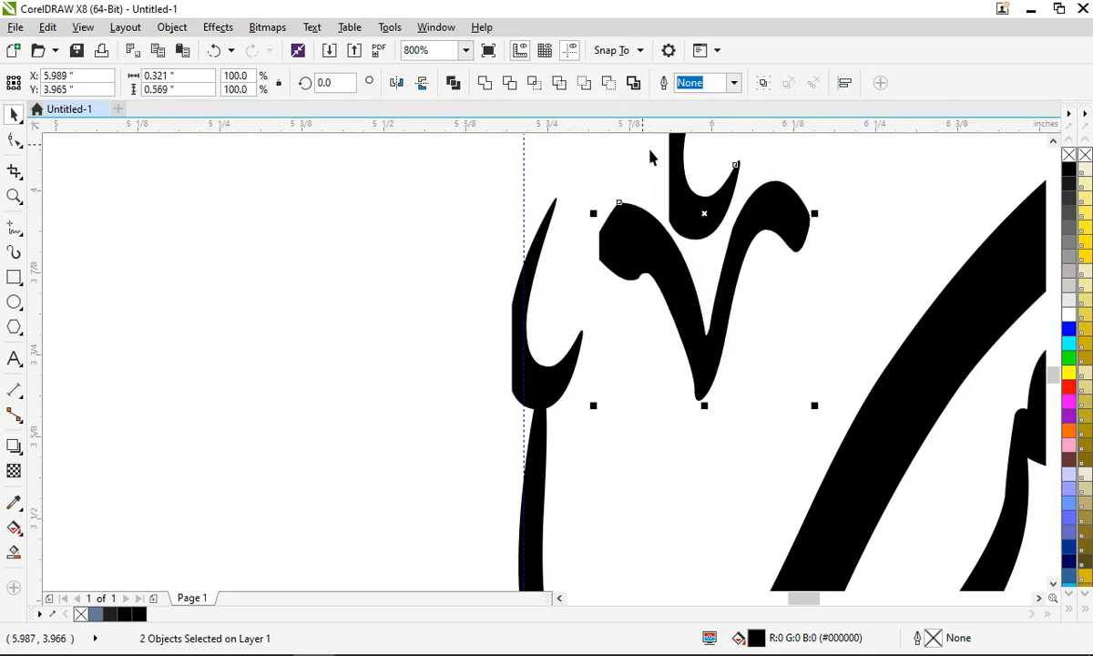
{"action": "left_click", "coordinate": [485, 83]}
{"action": "key", "text": "ctrl+z"}
{"action": "left_click", "coordinate": [484, 83]}
{"action": "scroll", "coordinate": [598, 288], "scroll_direction": "down", "scroll_amount": 3}
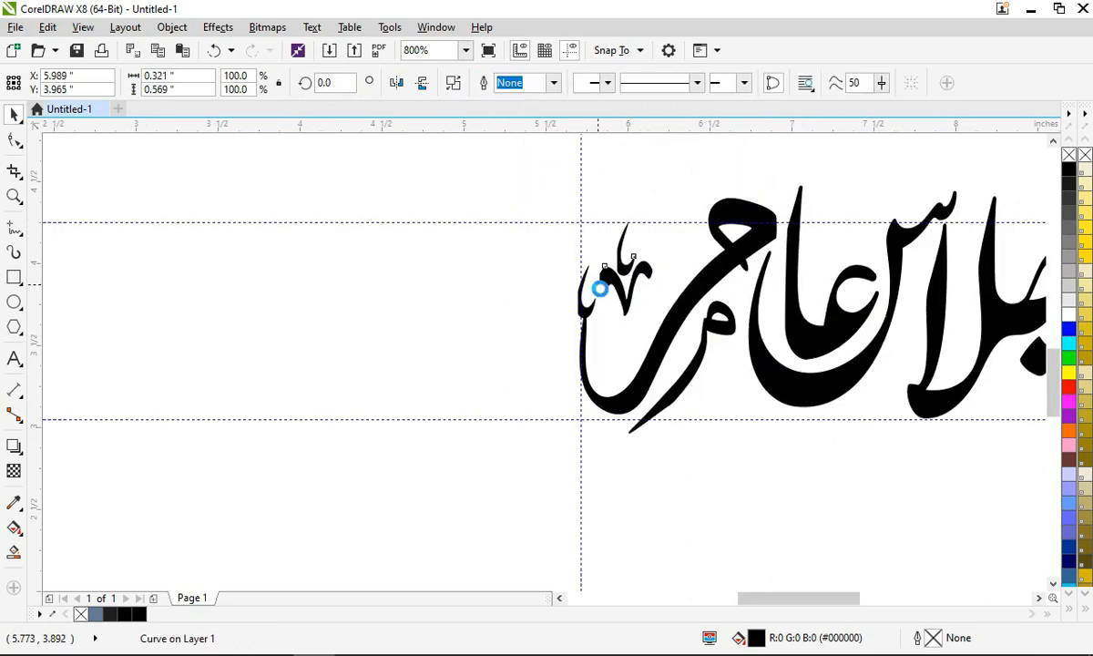
Step: Place the slanted stroke mark below the جلا and set a vertical guideline at 8.871" beside the first alif
{"action": "scroll", "coordinate": [634, 278], "scroll_direction": "down", "scroll_amount": 1}
{"action": "left_click", "coordinate": [228, 436]}
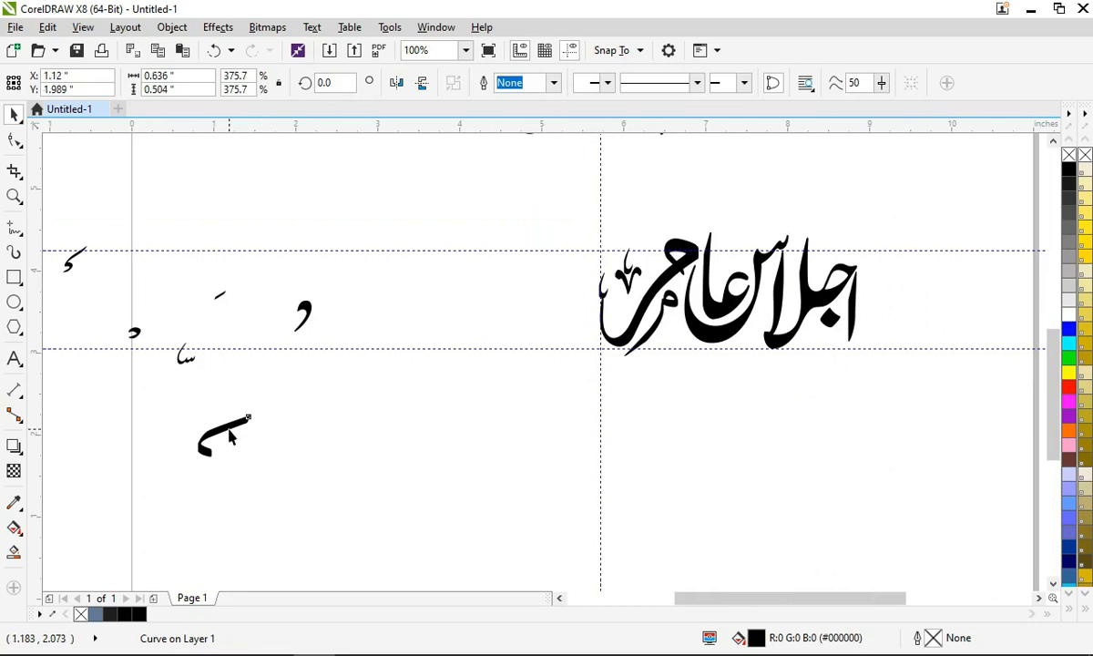
{"action": "mouse_move", "coordinate": [227, 435]}
{"action": "left_mouse_down"}
{"action": "mouse_move", "coordinate": [923, 328]}
{"action": "mouse_move", "coordinate": [814, 360]}
{"action": "left_mouse_up"}
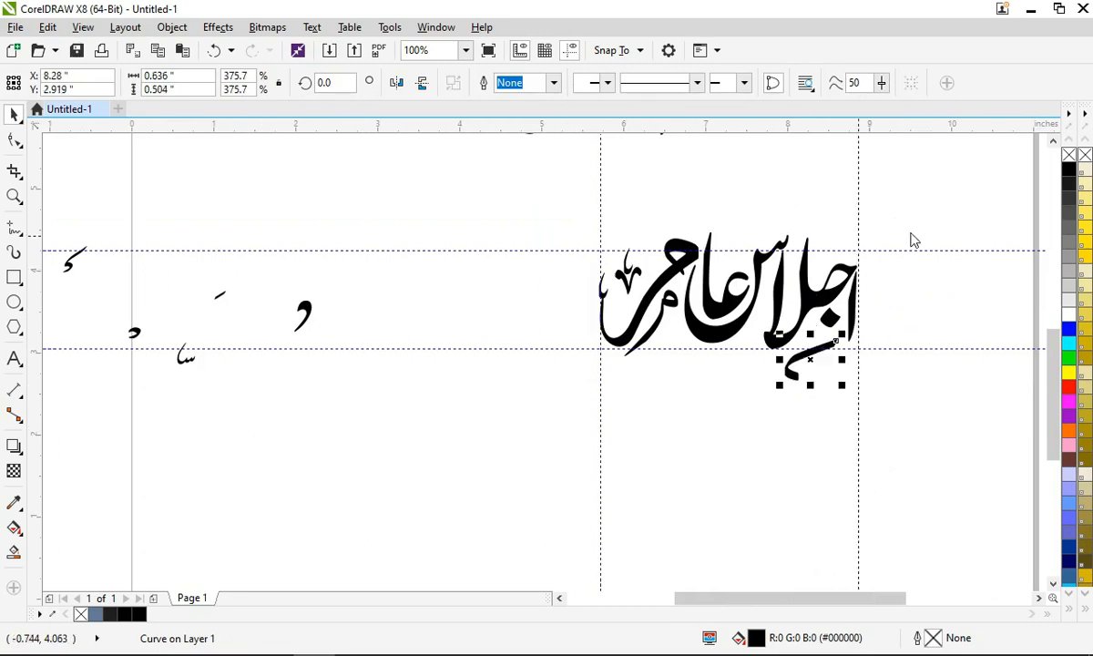
{"action": "left_click", "coordinate": [858, 228]}
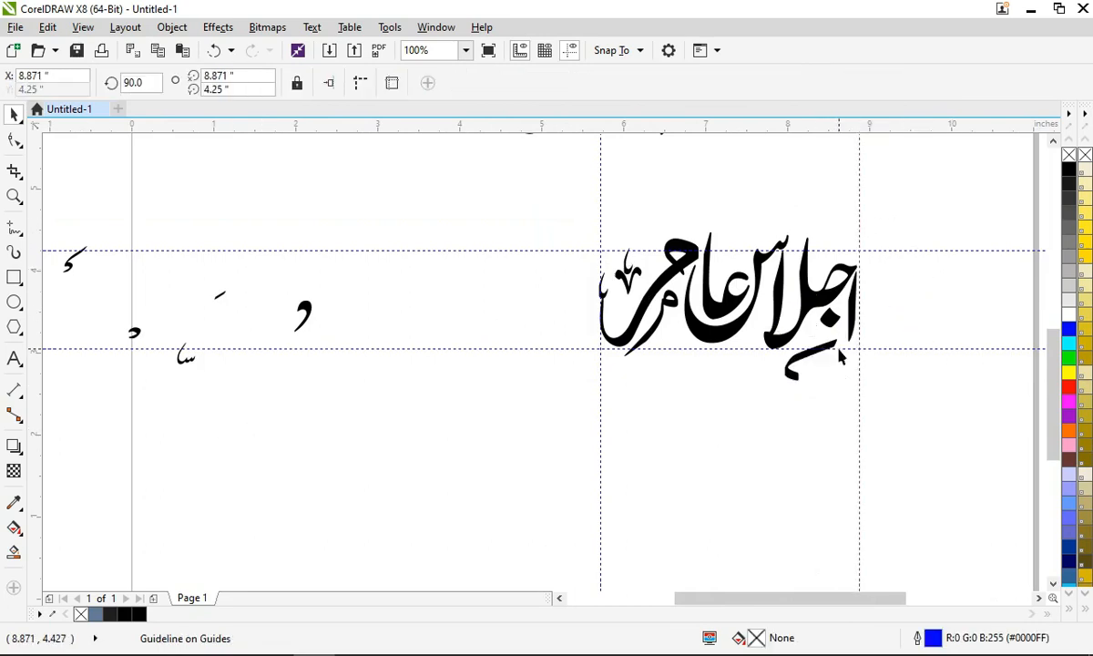
Step: Scale the slanted stroke mark to 202.9% and position it beneath the dot of the ج
{"action": "scroll", "coordinate": [838, 352], "scroll_direction": "up", "scroll_amount": 3}
{"action": "left_click", "coordinate": [864, 317]}
{"action": "left_click_drag", "start_coordinate": [964, 276], "coordinate": [898, 324]}
{"action": "scroll", "coordinate": [898, 323], "scroll_direction": "down", "scroll_amount": 2}
{"action": "scroll", "coordinate": [970, 194], "scroll_direction": "up", "scroll_amount": 1}
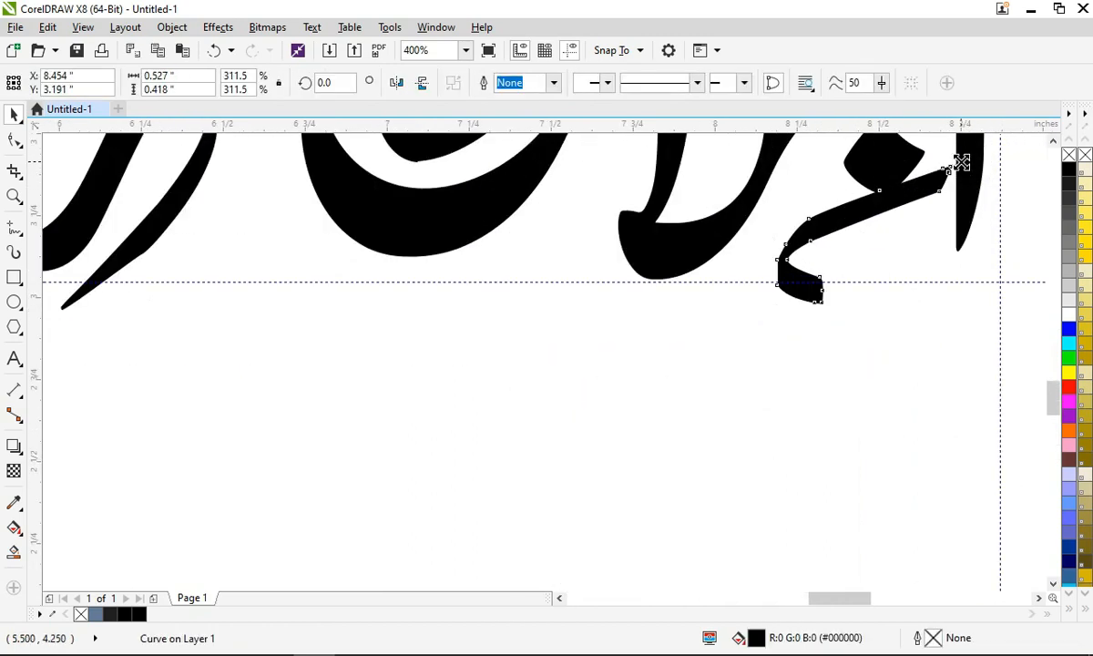
{"action": "left_click_drag", "start_coordinate": [961, 163], "coordinate": [915, 232]}
{"action": "scroll", "coordinate": [915, 231], "scroll_direction": "up", "scroll_amount": 1}
{"action": "mouse_move", "coordinate": [885, 307]}
{"action": "left_mouse_down"}
{"action": "mouse_move", "coordinate": [921, 313]}
{"action": "mouse_move", "coordinate": [930, 328]}
{"action": "left_mouse_up"}
Step: Rotate the slanted stroke mark to 348.013° and fine-tune its position beneath the dot of the ج
{"action": "left_click", "coordinate": [939, 164]}
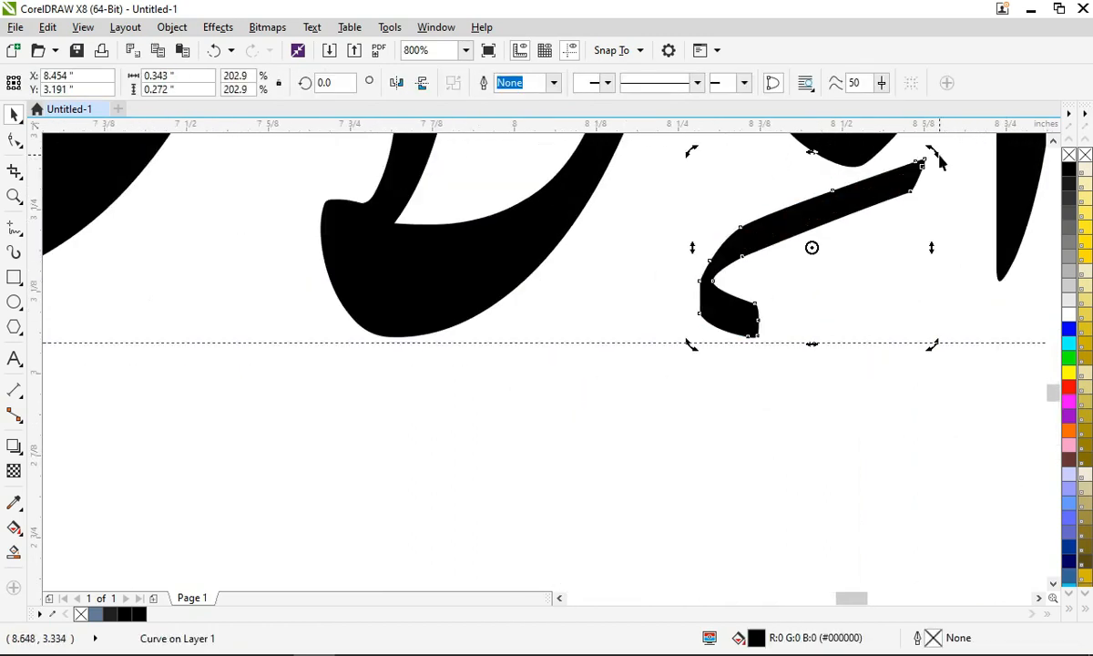
{"action": "left_click_drag", "start_coordinate": [942, 162], "coordinate": [949, 182]}
{"action": "left_click", "coordinate": [798, 266]}
{"action": "scroll", "coordinate": [798, 266], "scroll_direction": "down", "scroll_amount": 1}
{"action": "left_click", "coordinate": [838, 238]}
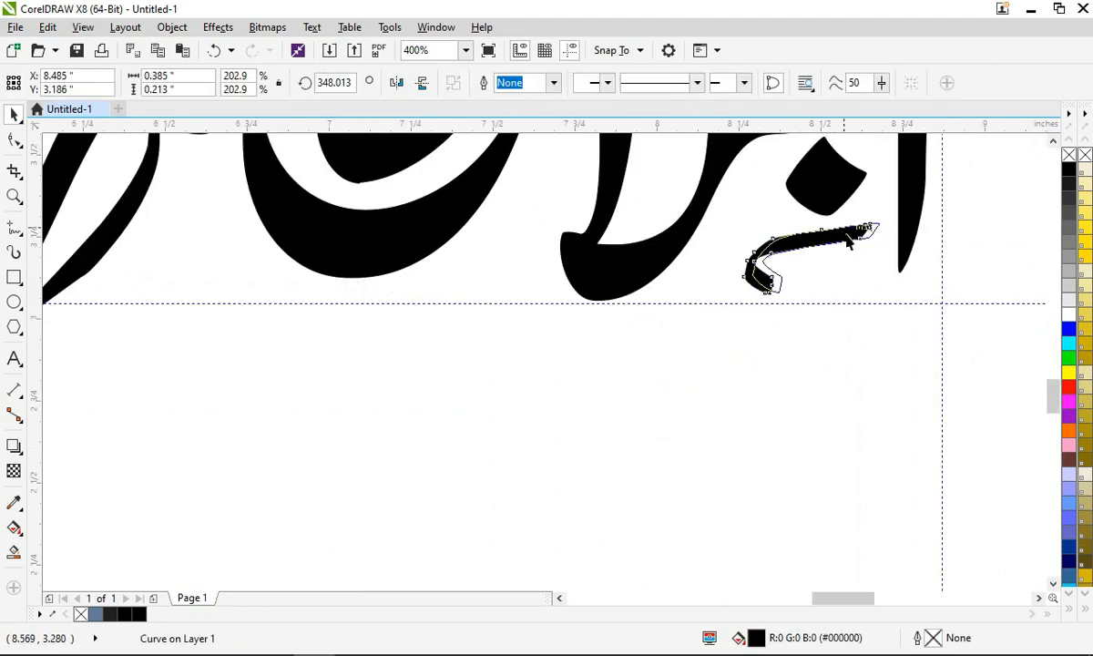
{"action": "scroll", "coordinate": [838, 238], "scroll_direction": "down", "scroll_amount": 1}
{"action": "scroll", "coordinate": [759, 310], "scroll_direction": "down", "scroll_amount": 1}
{"action": "key", "text": "Escape"}
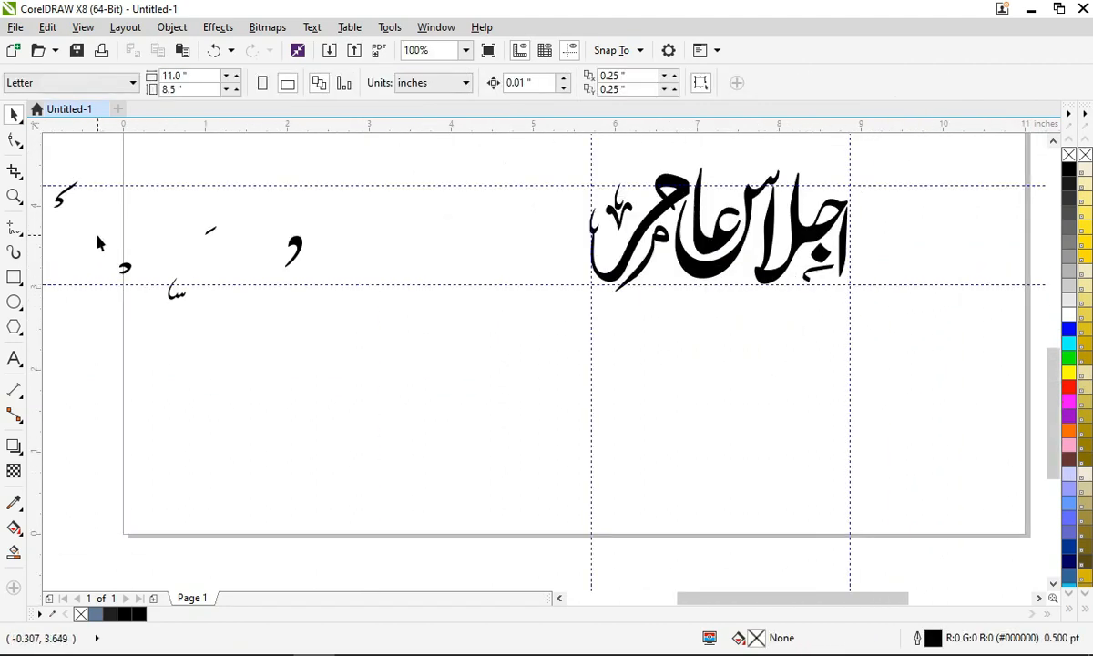
Step: Place the small curl mark above the ع and add copies beside the small م and above the جلا
{"action": "left_click", "coordinate": [719, 192]}
{"action": "scroll", "coordinate": [720, 191], "scroll_direction": "up", "scroll_amount": 1}
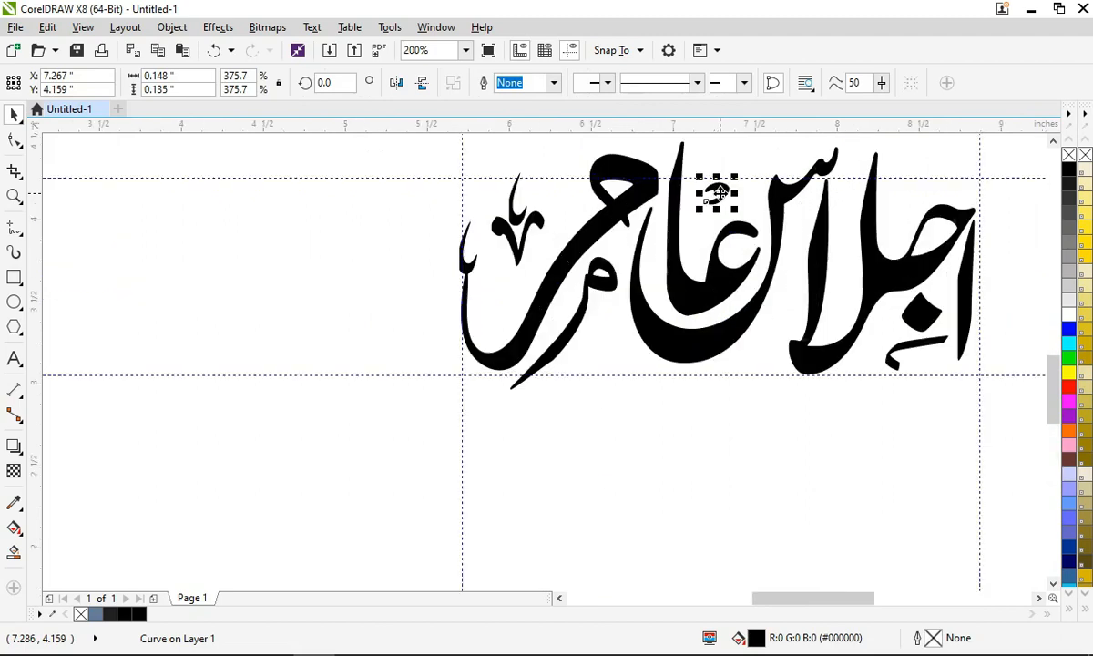
{"action": "left_click_drag", "start_coordinate": [614, 338], "coordinate": [771, 326]}
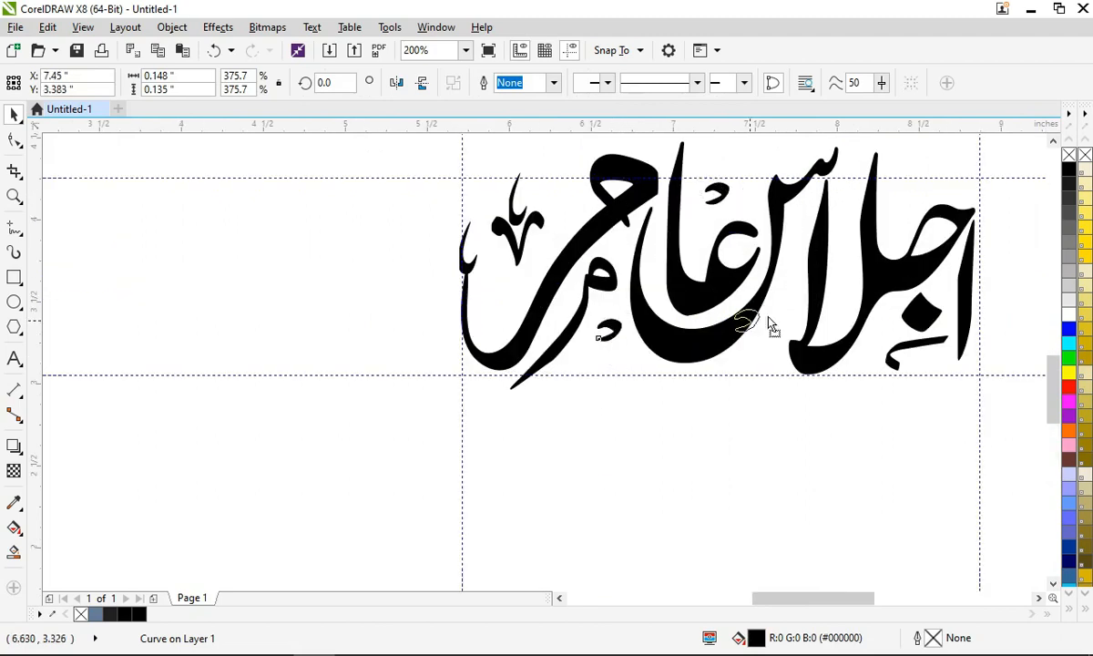
Step: Place a copy of the slanted stroke beneath the س, rotated to 16.666°, and add a copy of the curl mark above it
{"action": "left_click", "coordinate": [922, 342]}
{"action": "key", "text": "F10"}
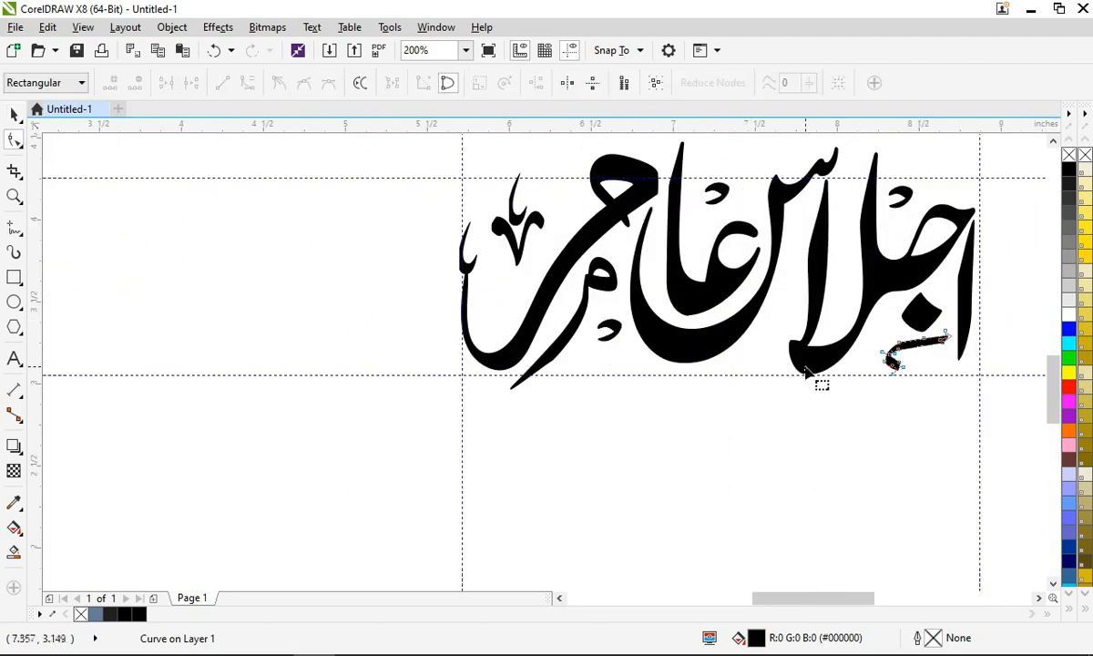
{"action": "mouse_move", "coordinate": [905, 342]}
{"action": "left_mouse_down"}
{"action": "mouse_move", "coordinate": [727, 339]}
{"action": "mouse_move", "coordinate": [794, 344]}
{"action": "mouse_move", "coordinate": [776, 345]}
{"action": "left_mouse_up"}
{"action": "key", "text": "Escape"}
{"action": "left_click", "coordinate": [777, 330]}
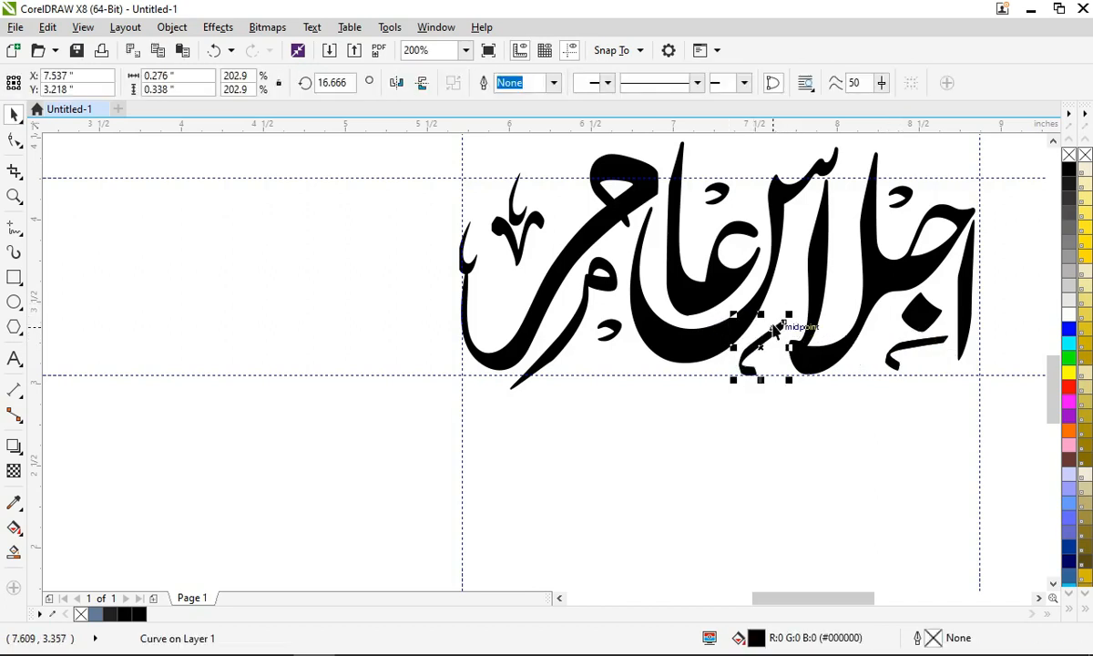
{"action": "left_click", "coordinate": [612, 332]}
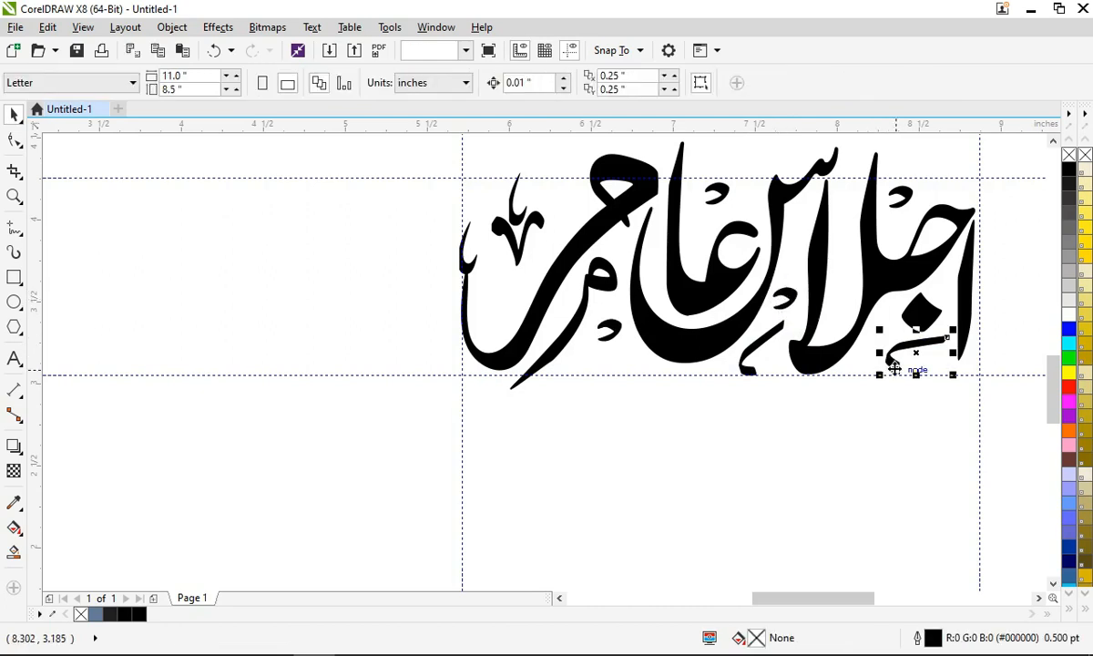
Step: Add copies of the slanted stroke beneath the small م and above the V-shaped mark, shifting the V-shaped mark down to make room
{"action": "mouse_move", "coordinate": [903, 366]}
{"action": "left_mouse_down"}
{"action": "mouse_move", "coordinate": [609, 414]}
{"action": "mouse_move", "coordinate": [601, 378]}
{"action": "mouse_move", "coordinate": [520, 315]}
{"action": "mouse_move", "coordinate": [555, 354]}
{"action": "mouse_move", "coordinate": [556, 379]}
{"action": "mouse_move", "coordinate": [497, 316]}
{"action": "mouse_move", "coordinate": [503, 205]}
{"action": "mouse_move", "coordinate": [492, 274]}
{"action": "left_mouse_up"}
{"action": "right_click", "coordinate": [601, 378]}
{"action": "left_click", "coordinate": [570, 357]}
{"action": "left_click_drag", "start_coordinate": [527, 193], "coordinate": [583, 197]}
{"action": "left_click", "coordinate": [745, 219]}
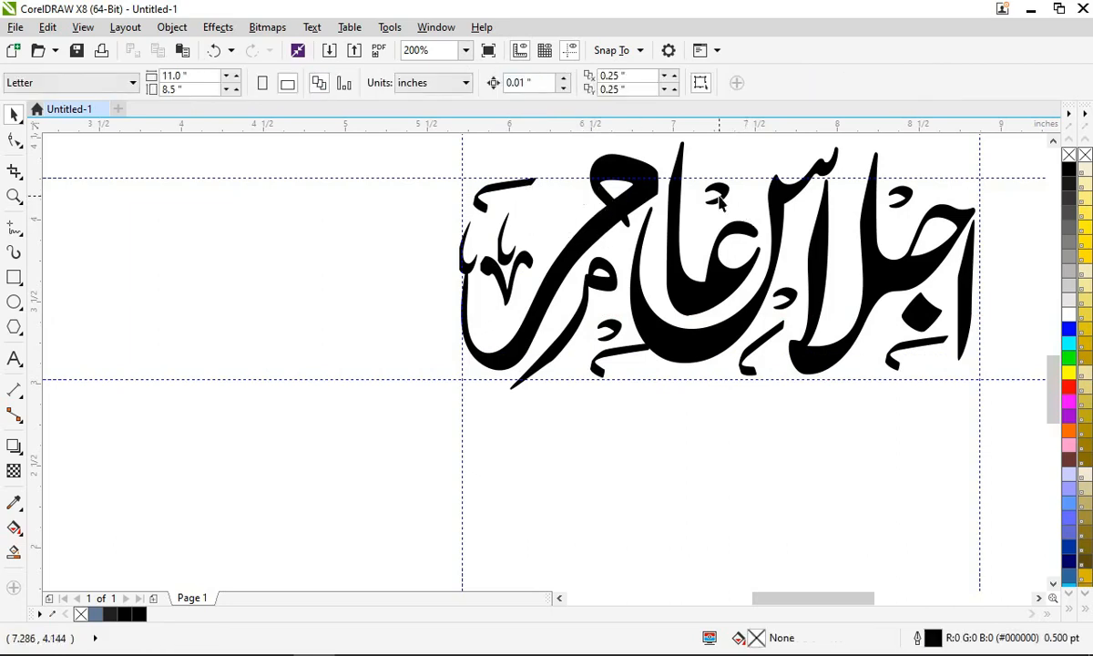
Step: Add copies of the curl mark above and below the first ا, around the م and at both left-end corners, shifting the slanted stroke aside
{"action": "left_click", "coordinate": [718, 194]}
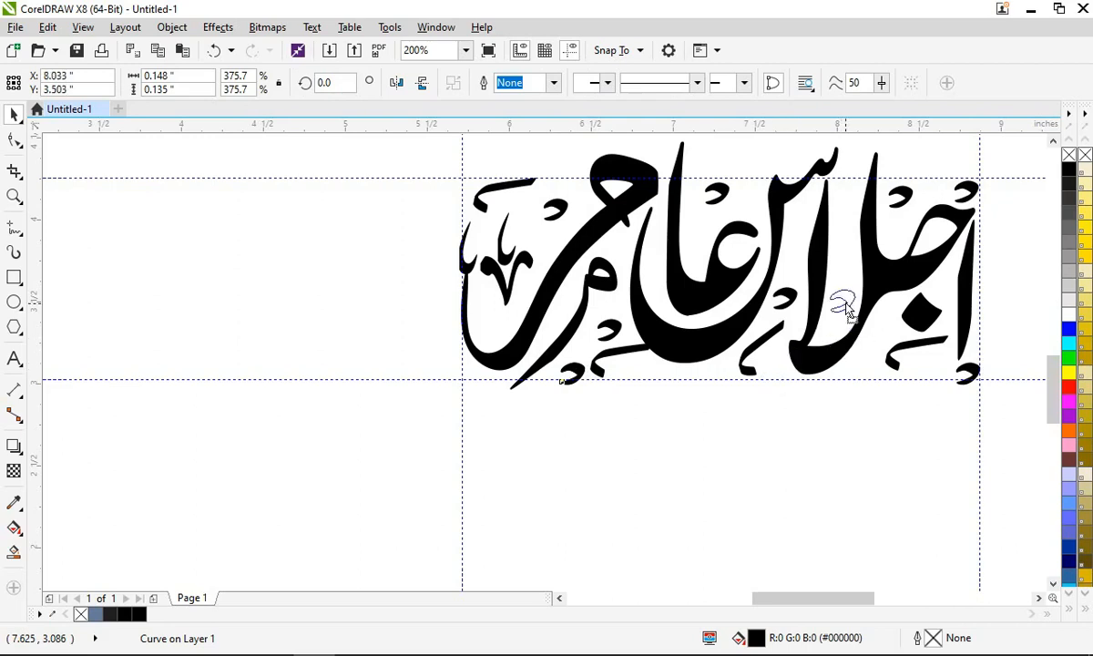
{"action": "left_click_drag", "start_coordinate": [848, 310], "coordinate": [499, 328]}
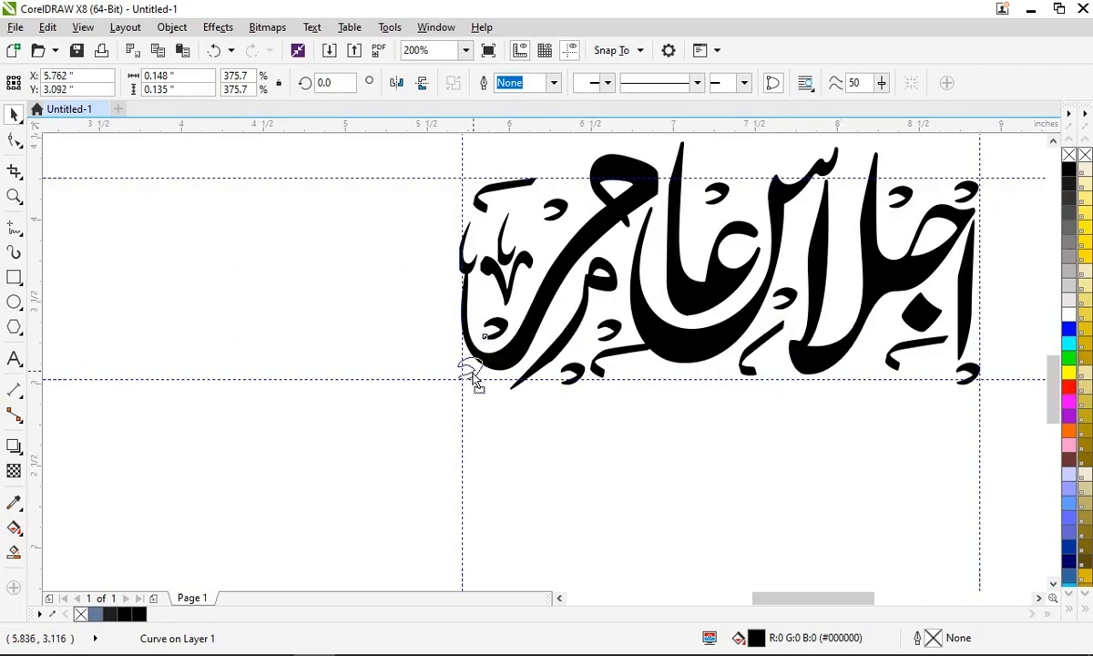
{"action": "mouse_move", "coordinate": [475, 189]}
{"action": "left_mouse_down"}
{"action": "mouse_move", "coordinate": [496, 182]}
{"action": "mouse_move", "coordinate": [497, 198]}
{"action": "left_mouse_up"}
{"action": "left_click", "coordinate": [474, 373]}
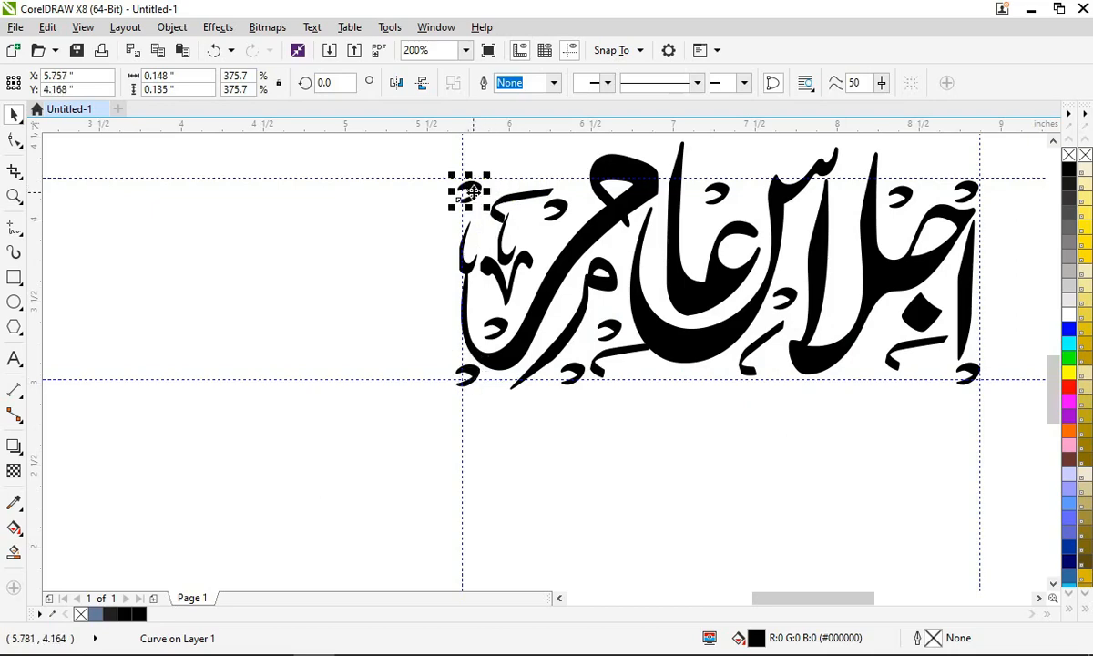
Step: Move the small comma-shaped mark out of the leftover characters beside the title and delete the remaining leftovers
{"action": "scroll", "coordinate": [472, 192], "scroll_direction": "down", "scroll_amount": 2}
{"action": "scroll", "coordinate": [469, 186], "scroll_direction": "up", "scroll_amount": 4}
{"action": "left_click_drag", "start_coordinate": [500, 199], "coordinate": [524, 179]}
{"action": "scroll", "coordinate": [524, 179], "scroll_direction": "down", "scroll_amount": 3}
{"action": "left_click", "coordinate": [531, 276]}
{"action": "scroll", "coordinate": [148, 138], "scroll_direction": "up", "scroll_amount": 1}
{"action": "mouse_move", "coordinate": [204, 186]}
{"action": "left_mouse_down"}
{"action": "mouse_move", "coordinate": [372, 283]}
{"action": "mouse_move", "coordinate": [609, 351]}
{"action": "left_mouse_up"}
{"action": "left_click", "coordinate": [330, 333]}
{"action": "left_click_drag", "start_coordinate": [308, 326], "coordinate": [813, 225]}
{"action": "left_click_drag", "start_coordinate": [252, 185], "coordinate": [788, 468]}
{"action": "key", "text": "Delete"}
{"action": "scroll", "coordinate": [847, 232], "scroll_direction": "up", "scroll_amount": 2}
{"action": "scroll", "coordinate": [634, 270], "scroll_direction": "right", "scroll_amount": 5}
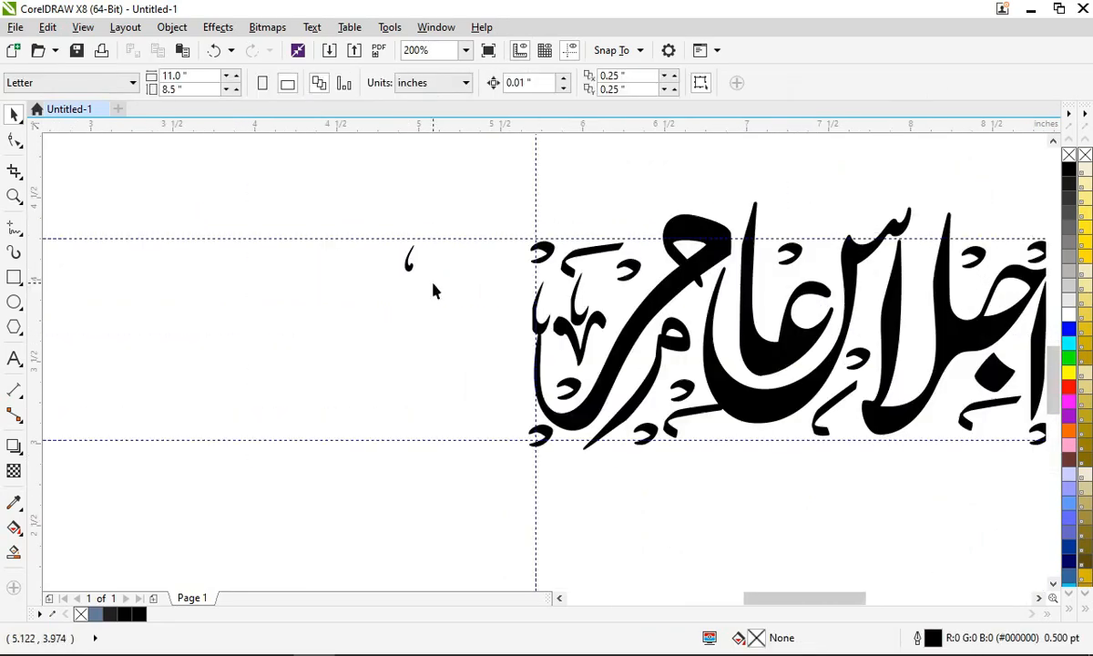
Step: Place the small comma-shaped mark beneath the start of the س, with copies in the gaps below and above the body of جلا
{"action": "left_click_drag", "start_coordinate": [408, 262], "coordinate": [538, 388]}
{"action": "left_click_drag", "start_coordinate": [914, 399], "coordinate": [870, 308]}
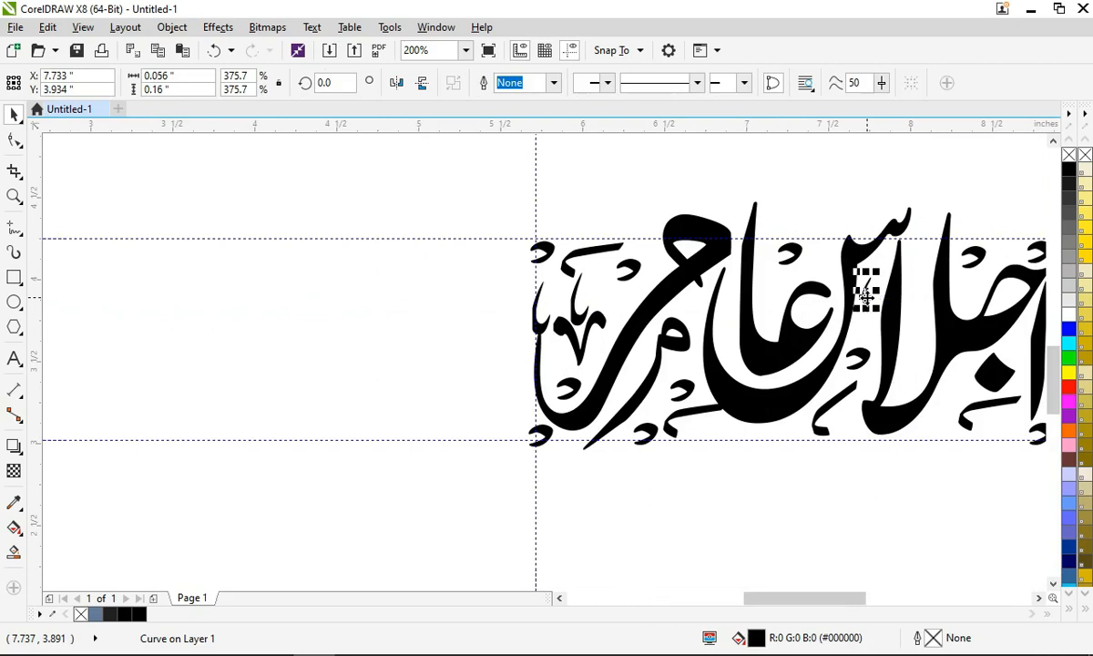
{"action": "left_click_drag", "start_coordinate": [949, 408], "coordinate": [954, 389]}
{"action": "right_click", "coordinate": [954, 389]}
{"action": "scroll", "coordinate": [771, 381], "scroll_direction": "down", "scroll_amount": 1}
{"action": "scroll", "coordinate": [958, 357], "scroll_direction": "up", "scroll_amount": 1}
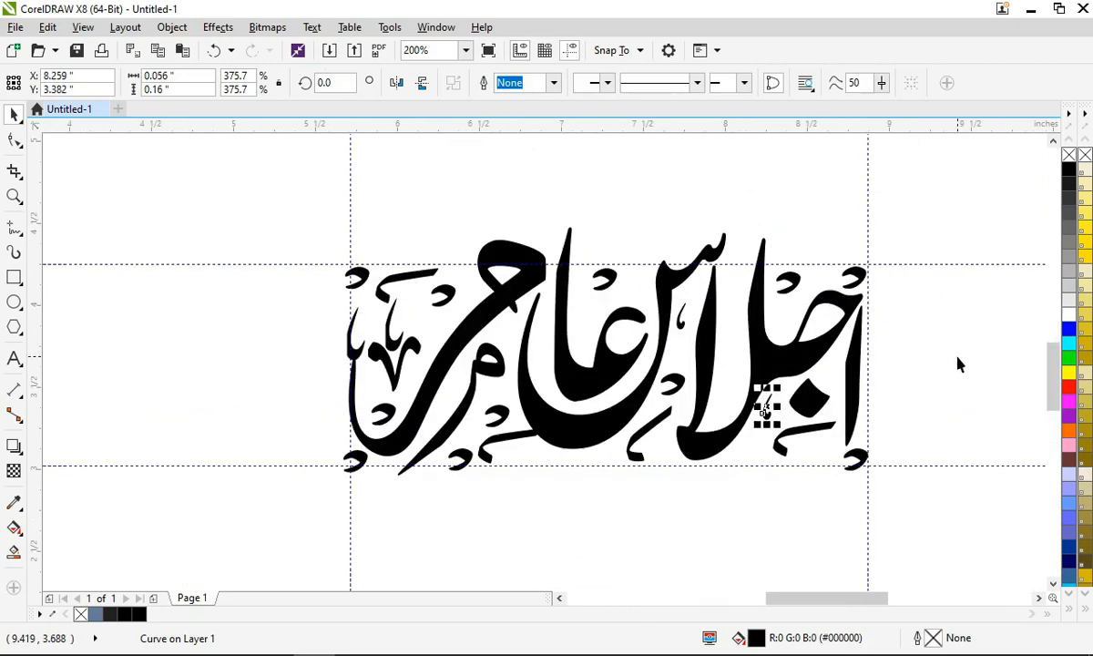
{"action": "mouse_move", "coordinate": [769, 415]}
{"action": "left_mouse_down"}
{"action": "mouse_move", "coordinate": [807, 314]}
{"action": "mouse_move", "coordinate": [788, 320]}
{"action": "left_mouse_up"}
{"action": "right_click", "coordinate": [787, 320]}
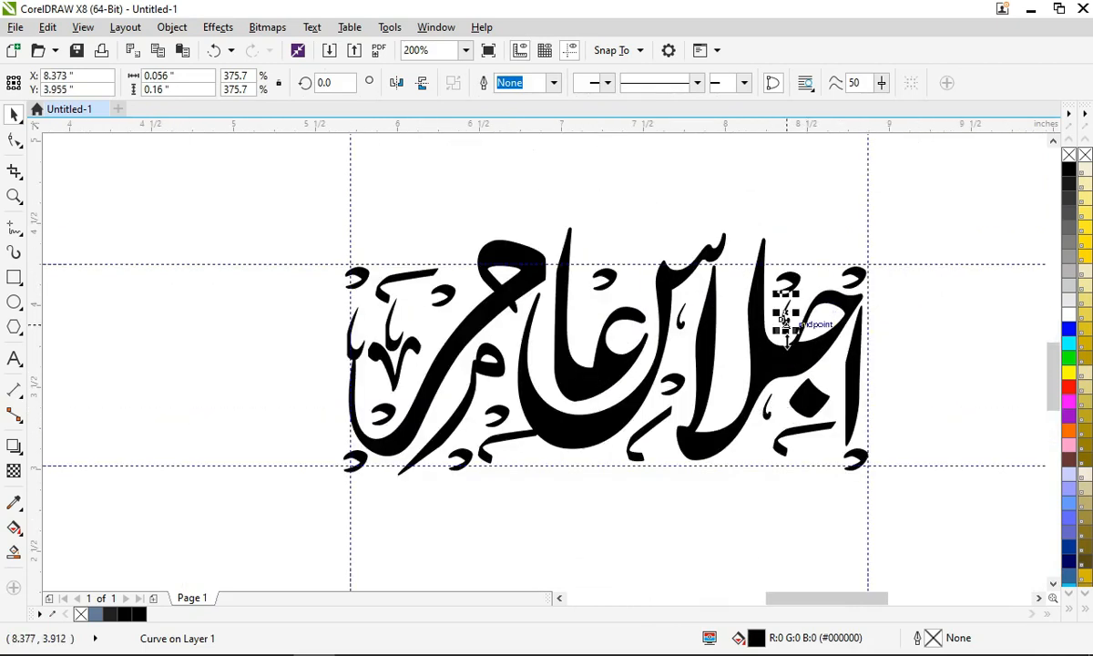
Step: Enlarge the comma-shaped mark beneath the جلا to about 0.08 × 0.23 inches
{"action": "left_click", "coordinate": [731, 380]}
{"action": "left_click", "coordinate": [767, 415]}
{"action": "mouse_move", "coordinate": [775, 425]}
{"action": "left_mouse_down"}
{"action": "mouse_move", "coordinate": [778, 436]}
{"action": "mouse_move", "coordinate": [772, 414]}
{"action": "left_mouse_up"}
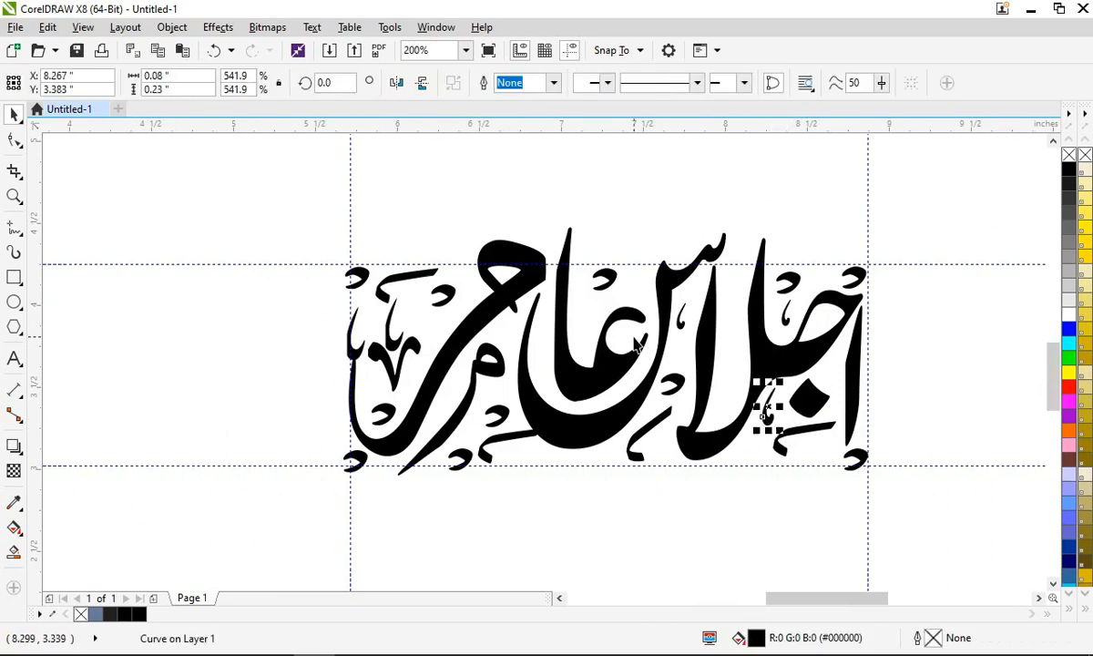
Step: Combine the اجلاس عام pieces into one curve enlarged to about 5.71 × 2.70 inches, placed beside the جلسہ دستار بندی title
{"action": "left_click", "coordinate": [275, 264]}
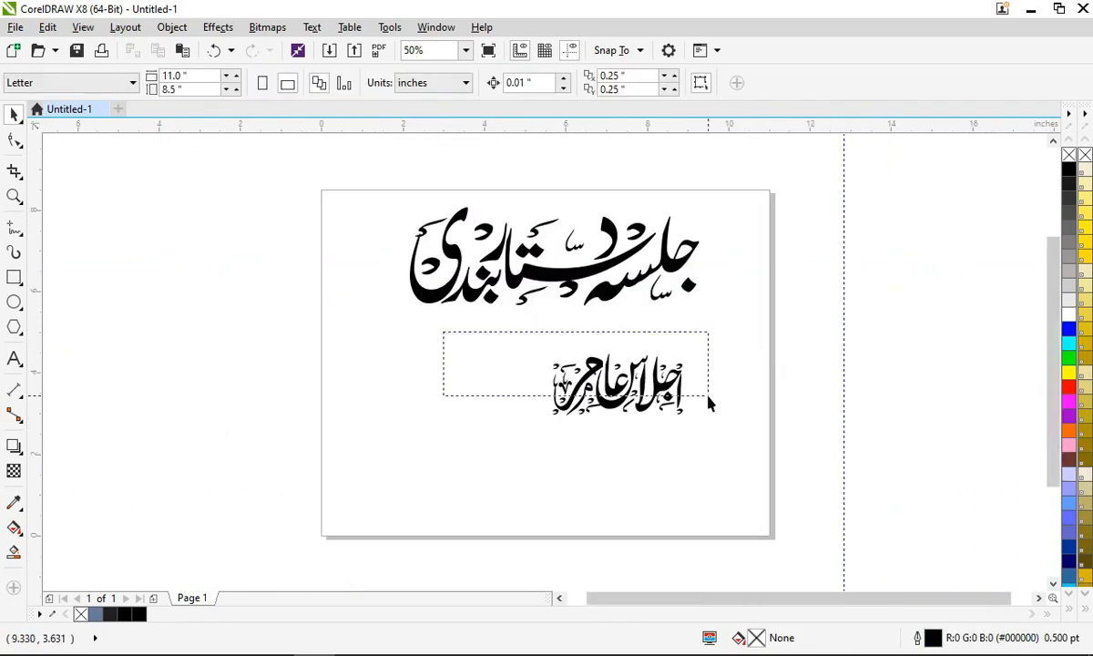
{"action": "left_click_drag", "start_coordinate": [709, 397], "coordinate": [638, 390]}
{"action": "left_click", "coordinate": [533, 175]}
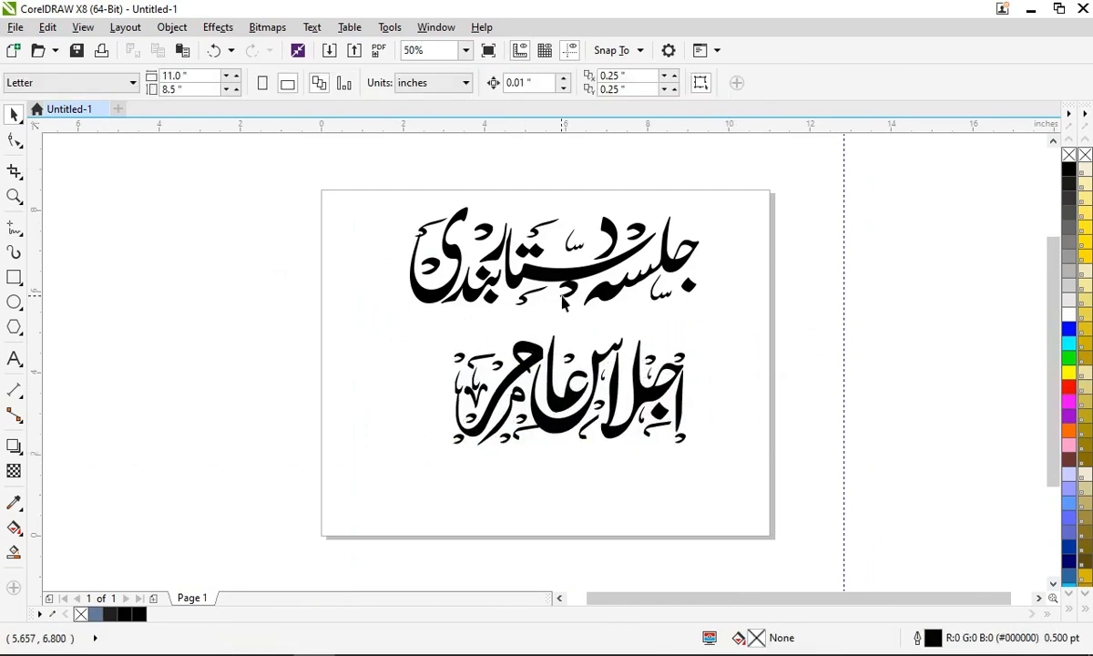
{"action": "left_click_drag", "start_coordinate": [500, 342], "coordinate": [176, 200]}
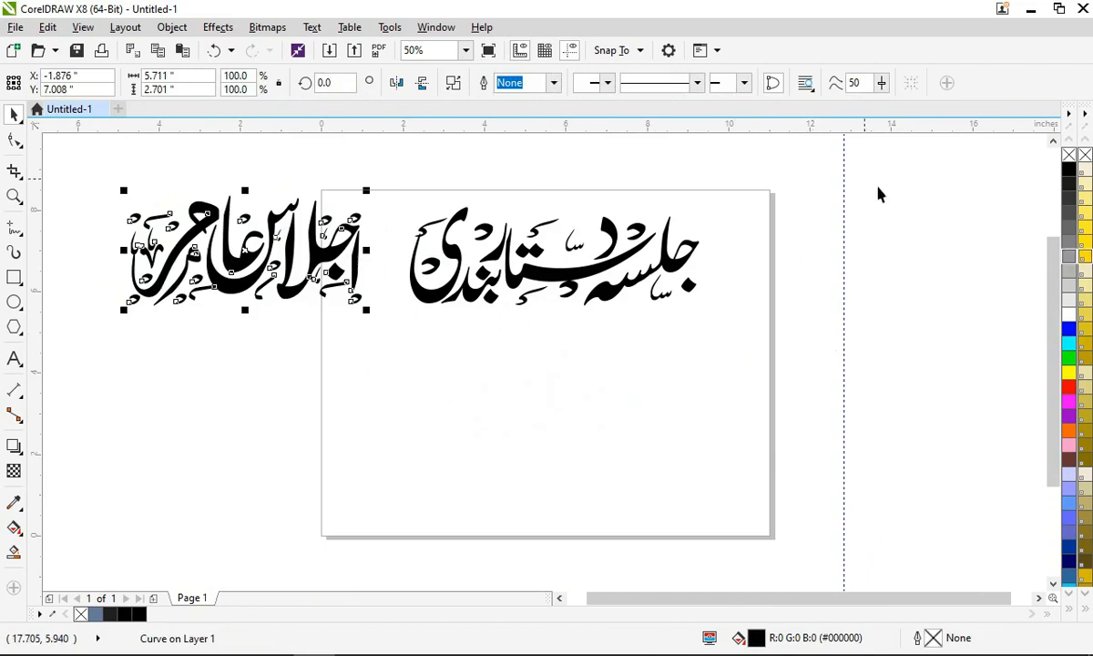
Step: Delete the vertical guideline beside the page
{"action": "right_click", "coordinate": [834, 173]}
{"action": "left_click", "coordinate": [832, 161]}
{"action": "left_click", "coordinate": [839, 170]}
{"action": "key", "text": "Delete"}
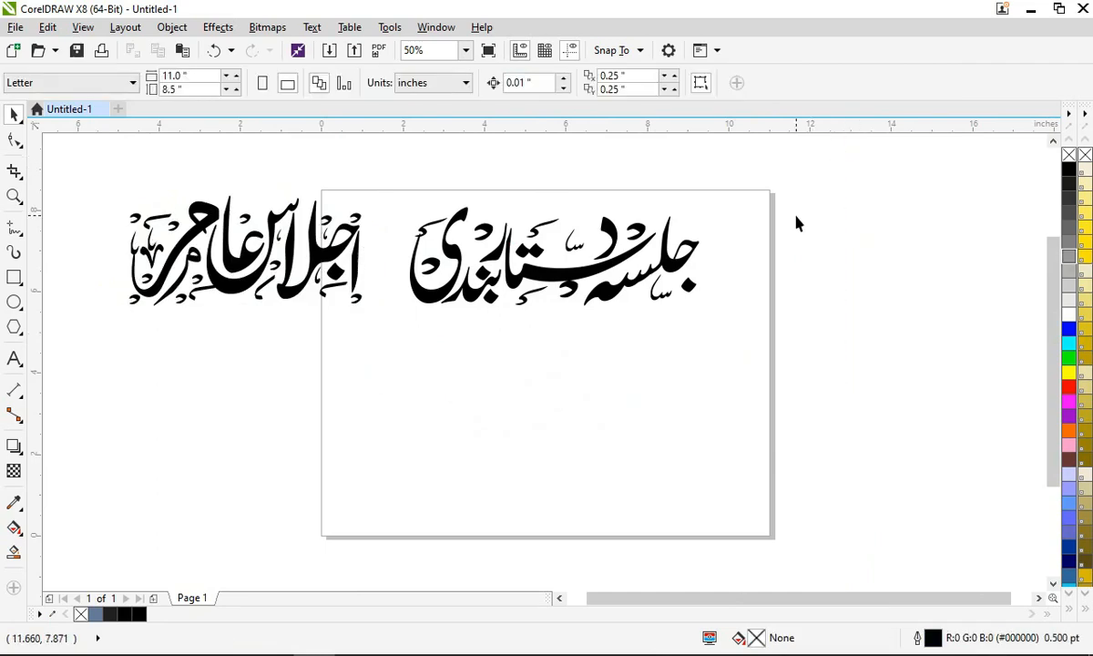
Step: Import the kisspng-art-ornament-monochro and kisspng-floral-design-rococo-pattern images from the Desktop's New folder (3)
{"action": "right_click", "coordinate": [798, 225]}
{"action": "left_click", "coordinate": [839, 291]}
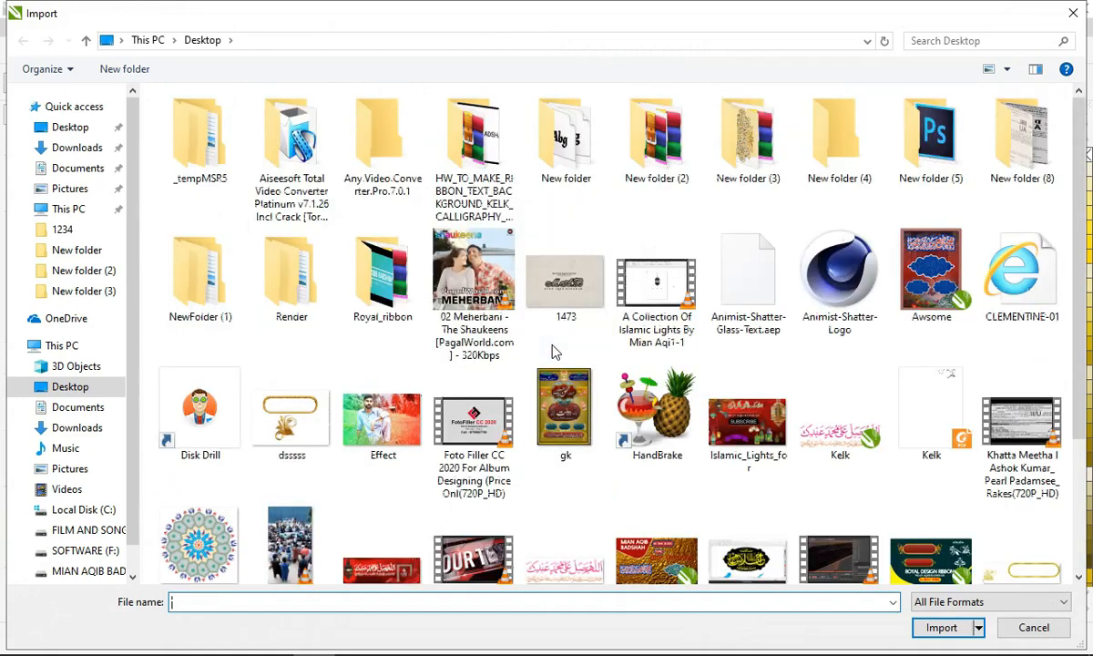
{"action": "left_click", "coordinate": [777, 152]}
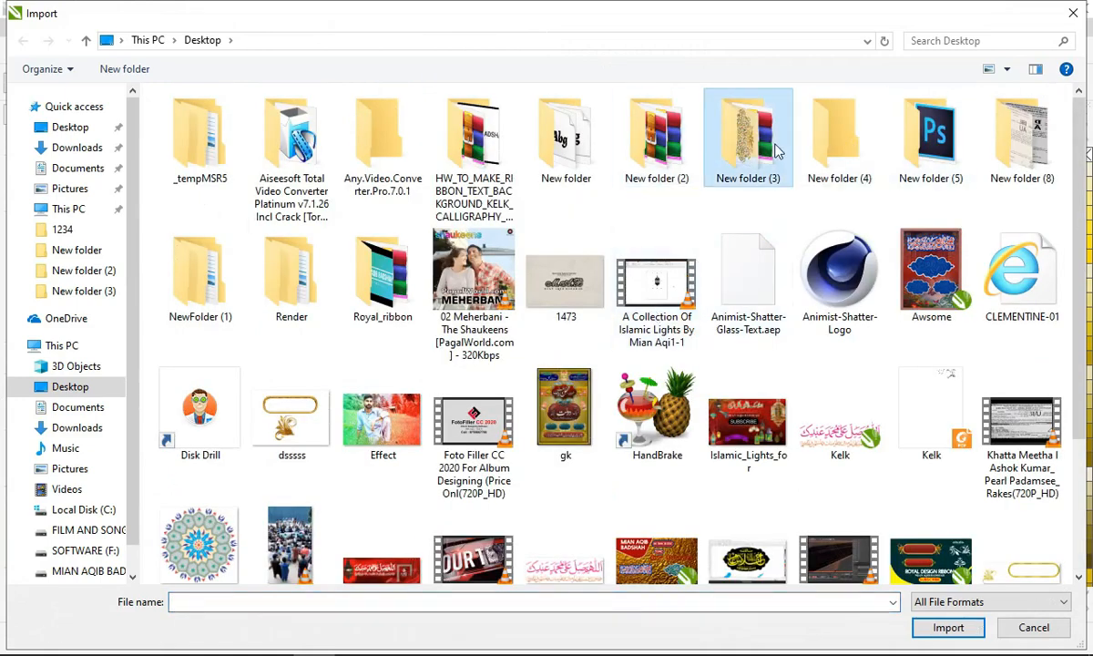
{"action": "double_click", "coordinate": [777, 152]}
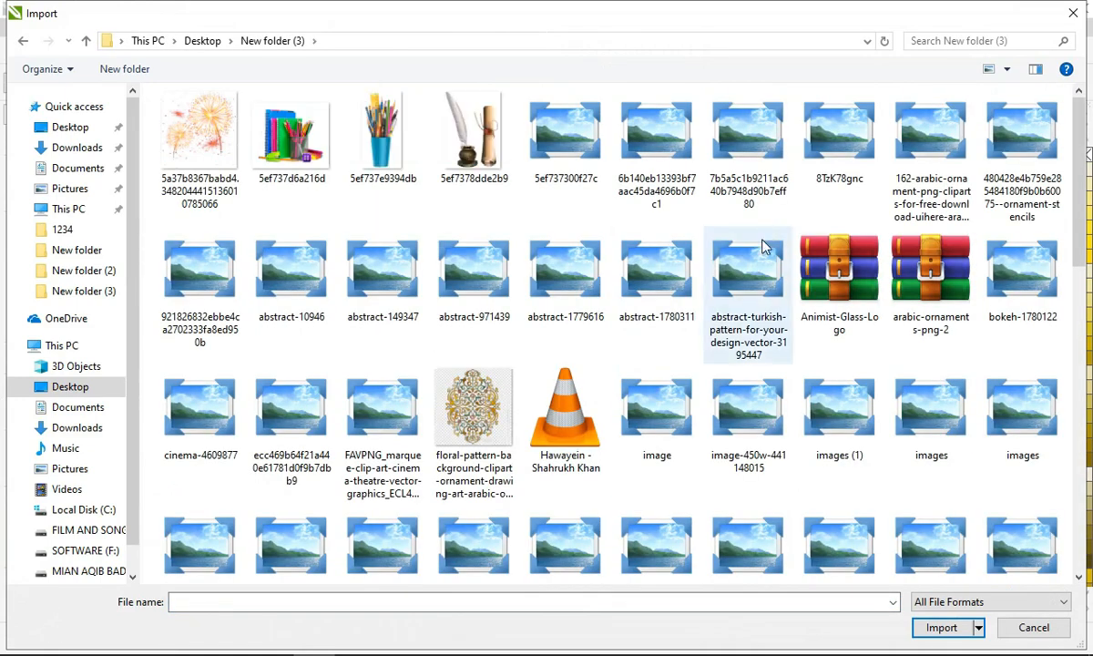
{"action": "left_click", "coordinate": [897, 529]}
{"action": "scroll", "coordinate": [916, 533], "scroll_direction": "down", "scroll_amount": 2}
{"action": "double_click", "coordinate": [914, 324]}
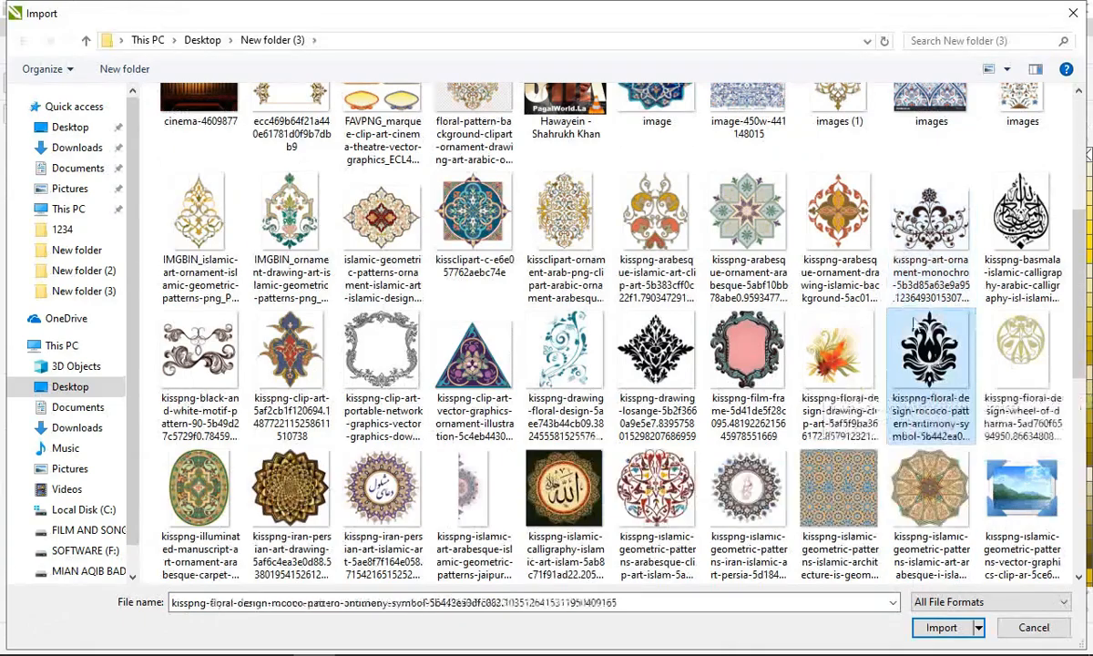
{"action": "left_click", "coordinate": [914, 217], "text": "ctrl"}
{"action": "right_click", "coordinate": [913, 208]}
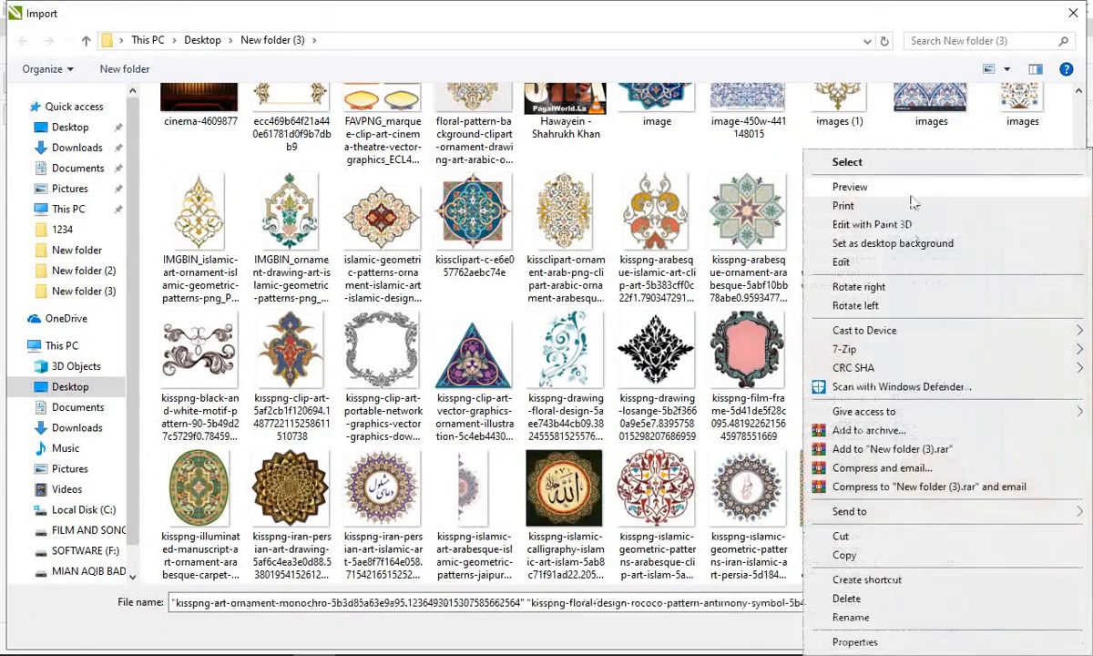
{"action": "key", "text": "Escape"}
{"action": "left_click", "coordinate": [938, 625]}
{"action": "left_click", "coordinate": [195, 383]}
Step: Separate the two imported ornaments, placing the rococo one to the right of the page enlarged to about 2.84 inches square
{"action": "left_click_drag", "start_coordinate": [107, 320], "coordinate": [280, 460]}
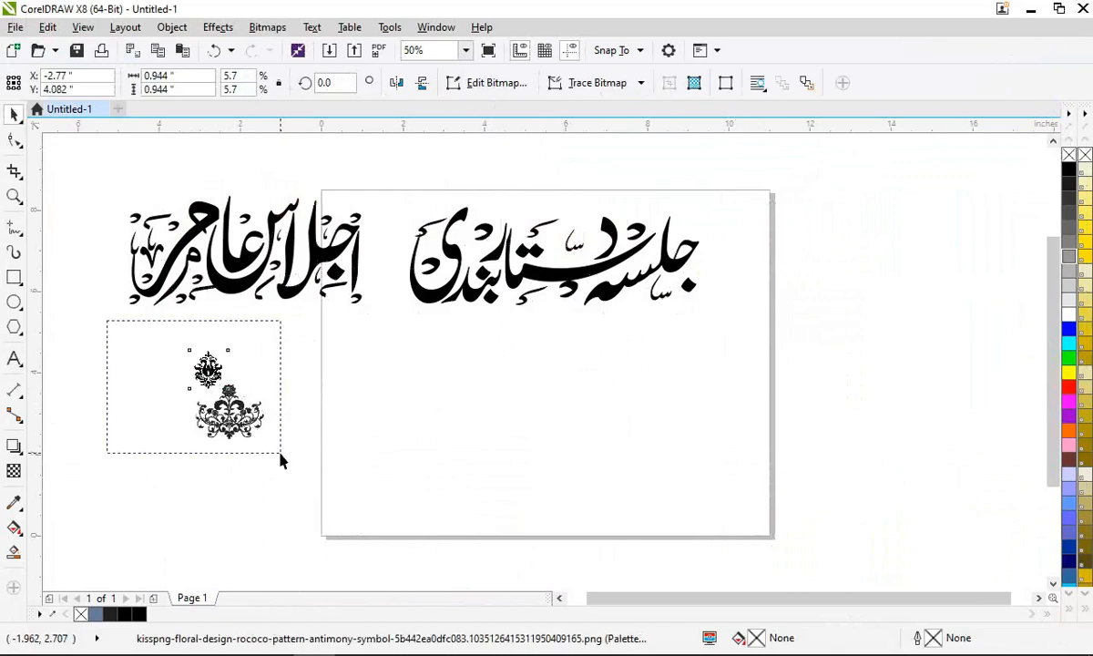
{"action": "right_click", "coordinate": [250, 414]}
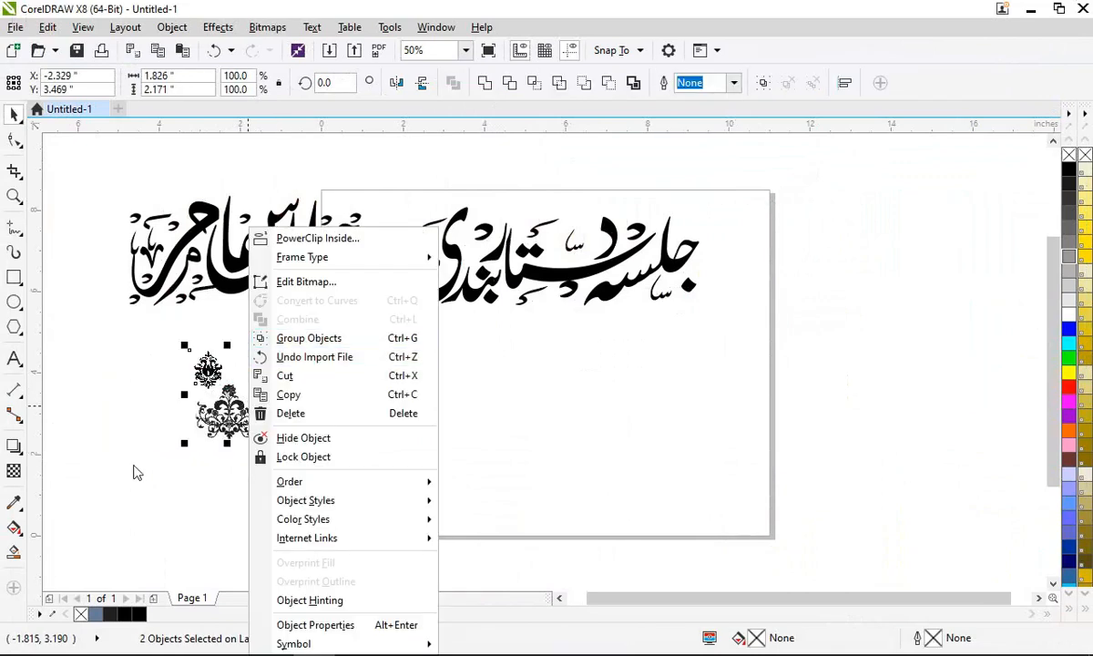
{"action": "left_click", "coordinate": [200, 484]}
{"action": "mouse_move", "coordinate": [190, 350]}
{"action": "left_mouse_down"}
{"action": "mouse_move", "coordinate": [368, 370]}
{"action": "mouse_move", "coordinate": [276, 361]}
{"action": "mouse_move", "coordinate": [480, 366]}
{"action": "mouse_move", "coordinate": [889, 299]}
{"action": "mouse_move", "coordinate": [770, 405]}
{"action": "mouse_move", "coordinate": [787, 399]}
{"action": "left_mouse_up"}
{"action": "left_click", "coordinate": [348, 358]}
Step: Outline-trace the rococo ornament as Clipart with its background removed, and move the traced copy off the original
{"action": "right_click", "coordinate": [842, 301]}
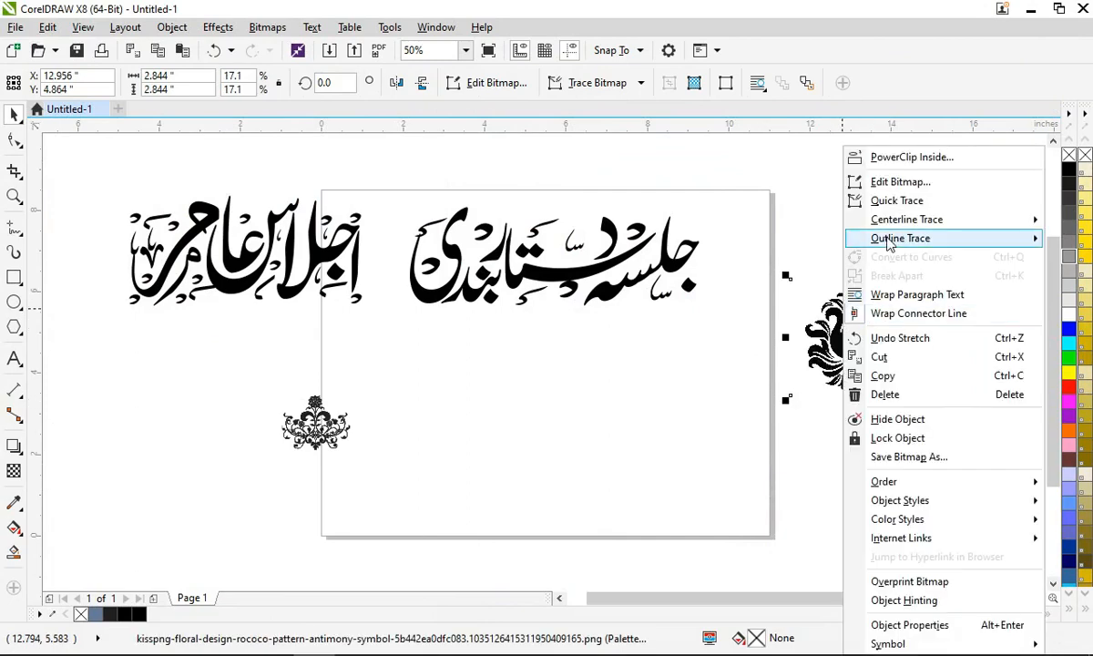
{"action": "mouse_move", "coordinate": [889, 240]}
{"action": "left_click", "coordinate": [744, 313]}
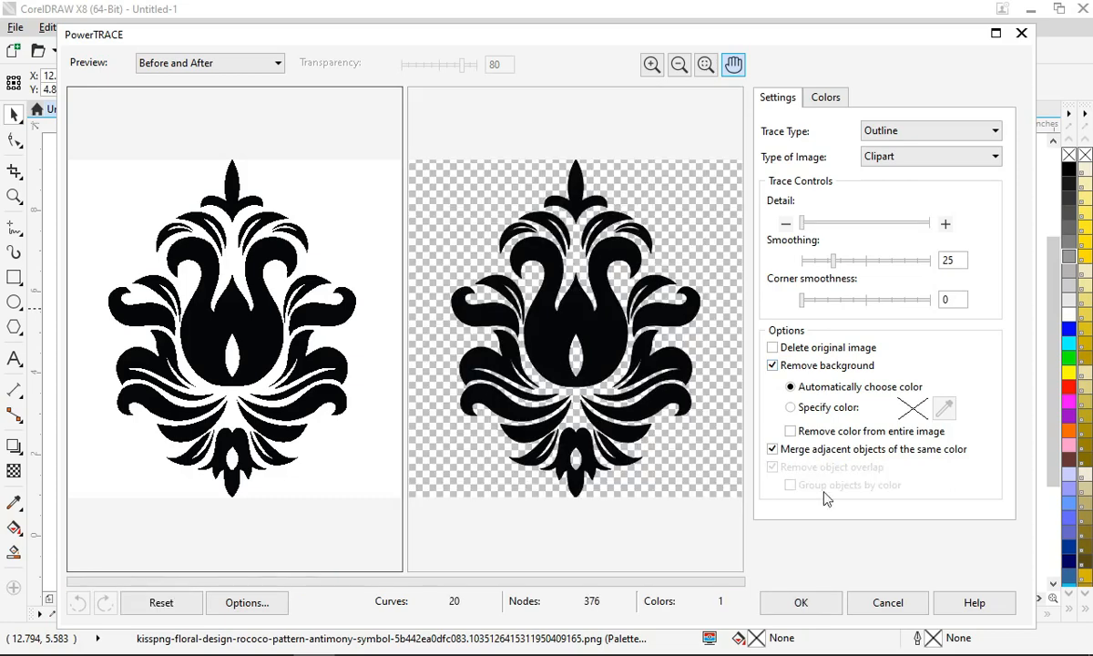
{"action": "left_click", "coordinate": [819, 595]}
{"action": "left_click_drag", "start_coordinate": [842, 342], "coordinate": [746, 374]}
Step: Draw a rectangle about 5.39 × 1.95 inches below the titles and round its corners fully into a capsule
{"action": "key", "text": "F6"}
{"action": "mouse_move", "coordinate": [444, 397]}
{"action": "left_mouse_down"}
{"action": "mouse_move", "coordinate": [593, 500]}
{"action": "mouse_move", "coordinate": [664, 477]}
{"action": "left_mouse_up"}
{"action": "left_click", "coordinate": [8, 140]}
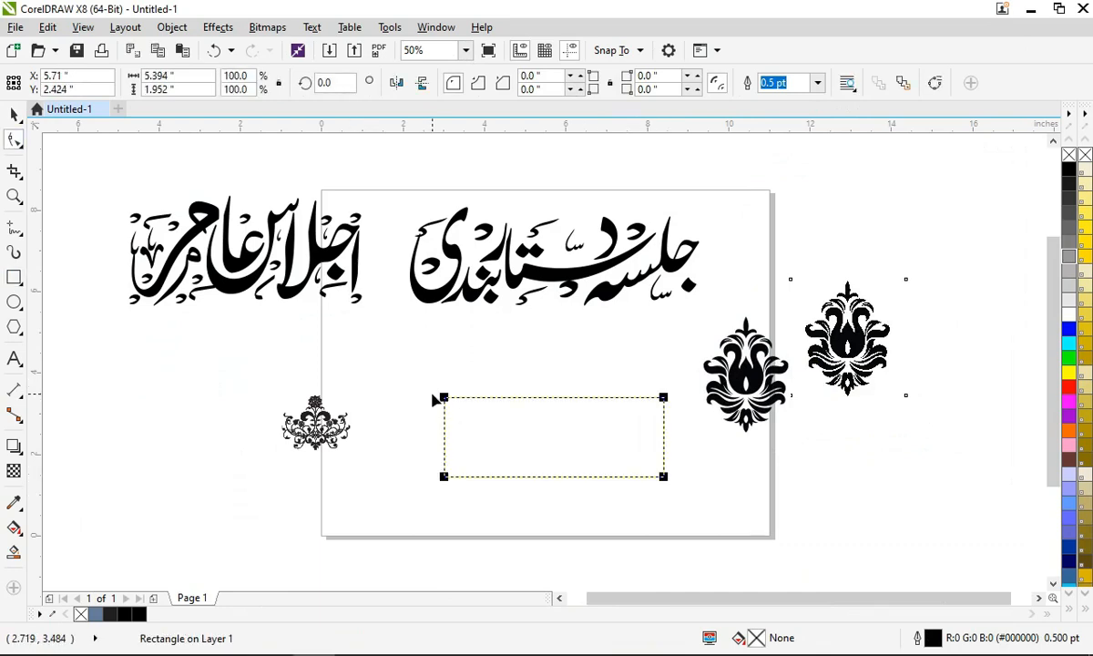
{"action": "left_click_drag", "start_coordinate": [443, 398], "coordinate": [420, 445]}
{"action": "key", "text": "space"}
Step: Move the traced ornament toward the capsule and give the capsule a dark red gradient fill with a gold gradient border
{"action": "left_click_drag", "start_coordinate": [719, 389], "coordinate": [698, 430]}
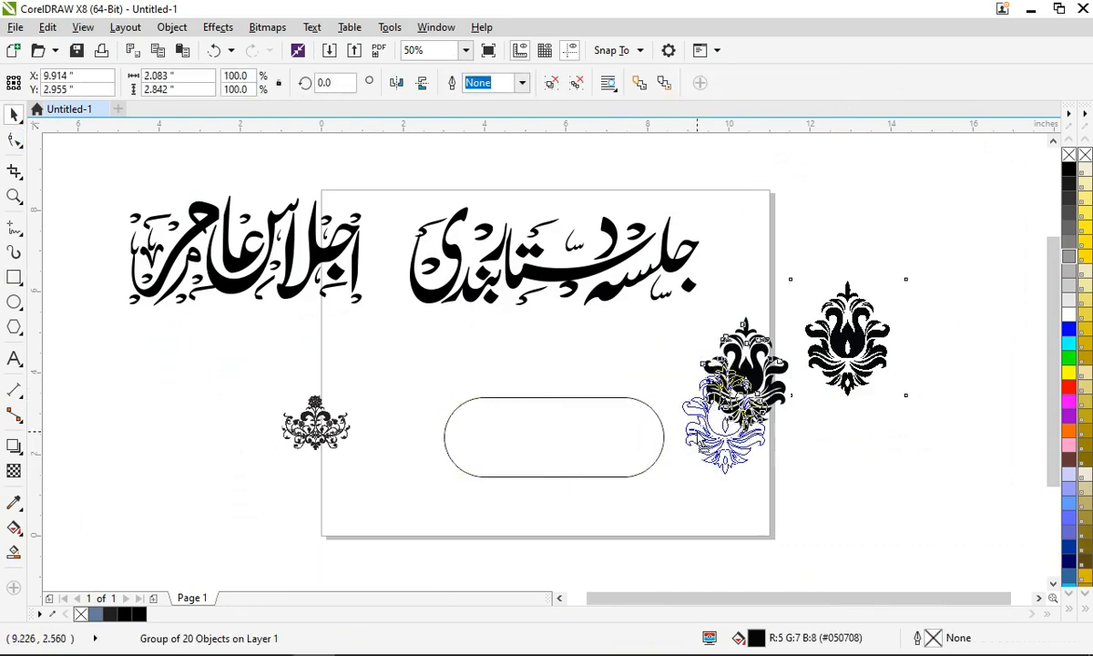
{"action": "left_click_drag", "start_coordinate": [532, 408], "coordinate": [267, 388]}
{"action": "left_click", "coordinate": [267, 388]}
{"action": "left_click", "coordinate": [470, 421]}
{"action": "key", "text": "ctrl+z"}
{"action": "left_click_drag", "start_coordinate": [546, 432], "coordinate": [528, 411]}
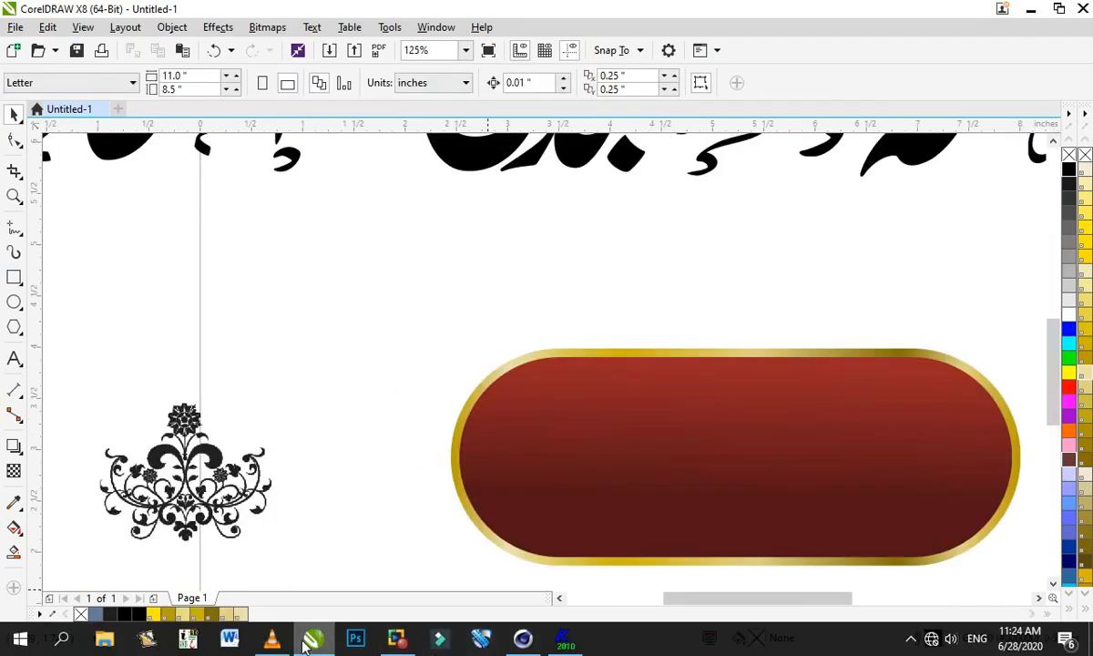
{"action": "left_click", "coordinate": [310, 642]}
{"action": "scroll", "coordinate": [424, 299], "scroll_direction": "down", "scroll_amount": 4}
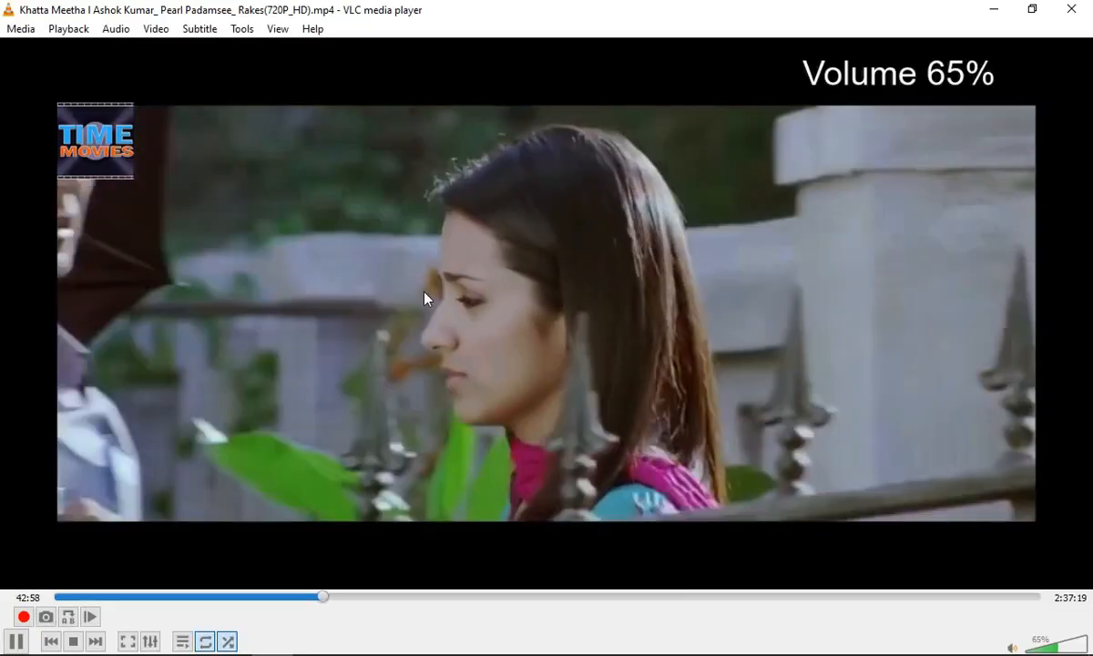
{"action": "scroll", "coordinate": [440, 268], "scroll_direction": "down", "scroll_amount": 1}
{"action": "scroll", "coordinate": [439, 268], "scroll_direction": "up", "scroll_amount": 2}
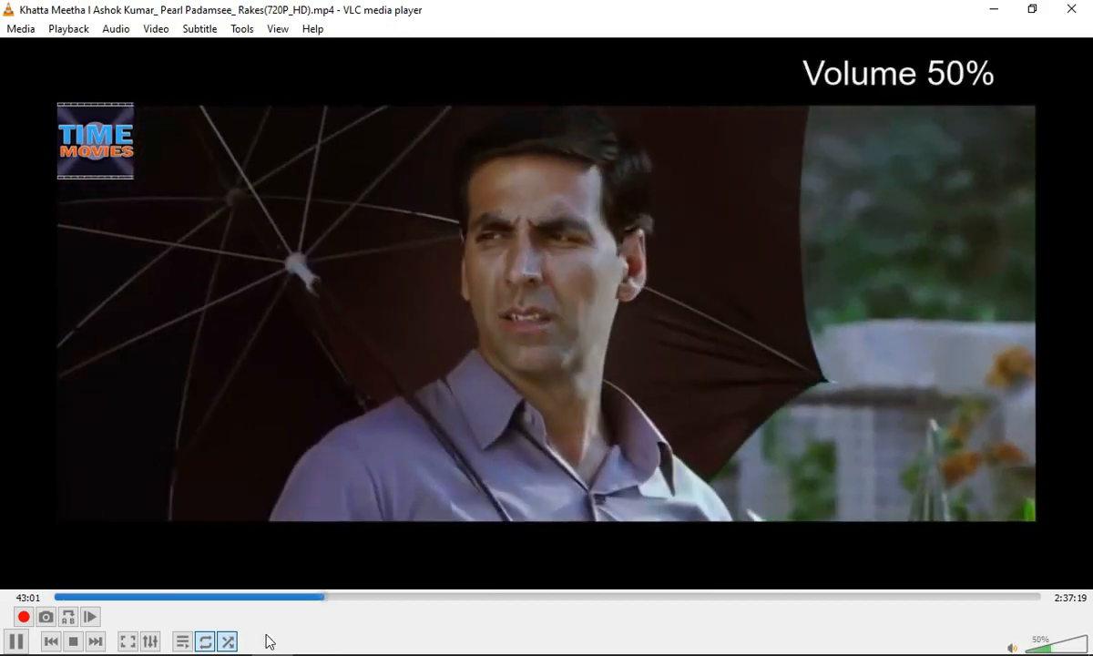
{"action": "left_click", "coordinate": [342, 598]}
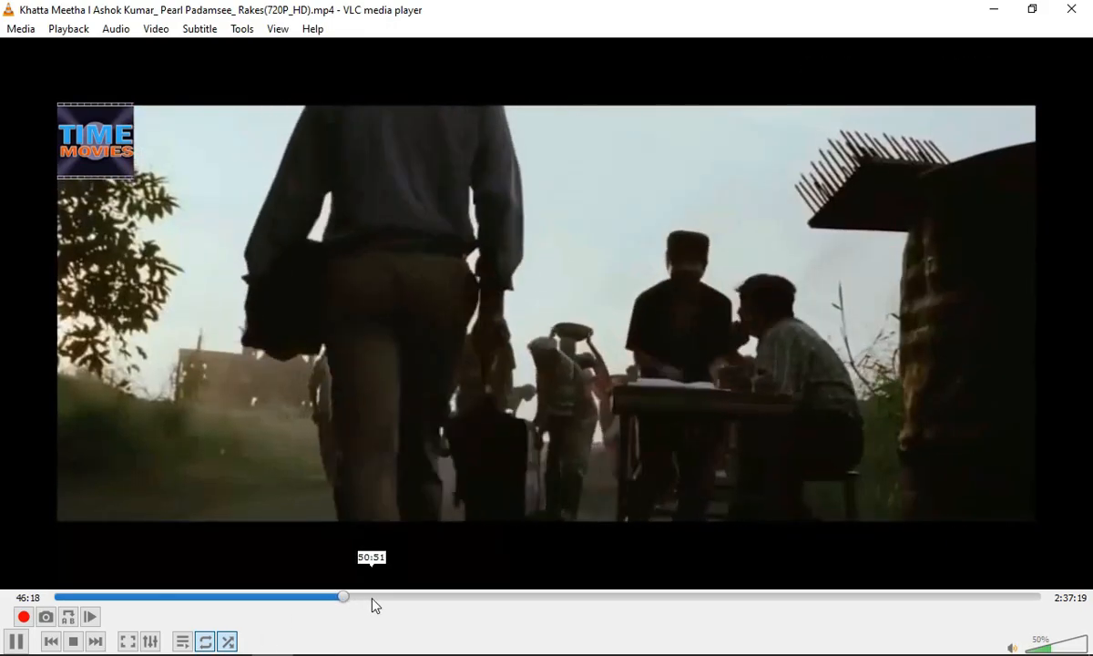
{"action": "scroll", "coordinate": [805, 102], "scroll_direction": "up", "scroll_amount": 1}
{"action": "left_click", "coordinate": [371, 598]}
{"action": "scroll", "coordinate": [824, 136], "scroll_direction": "up", "scroll_amount": 1}
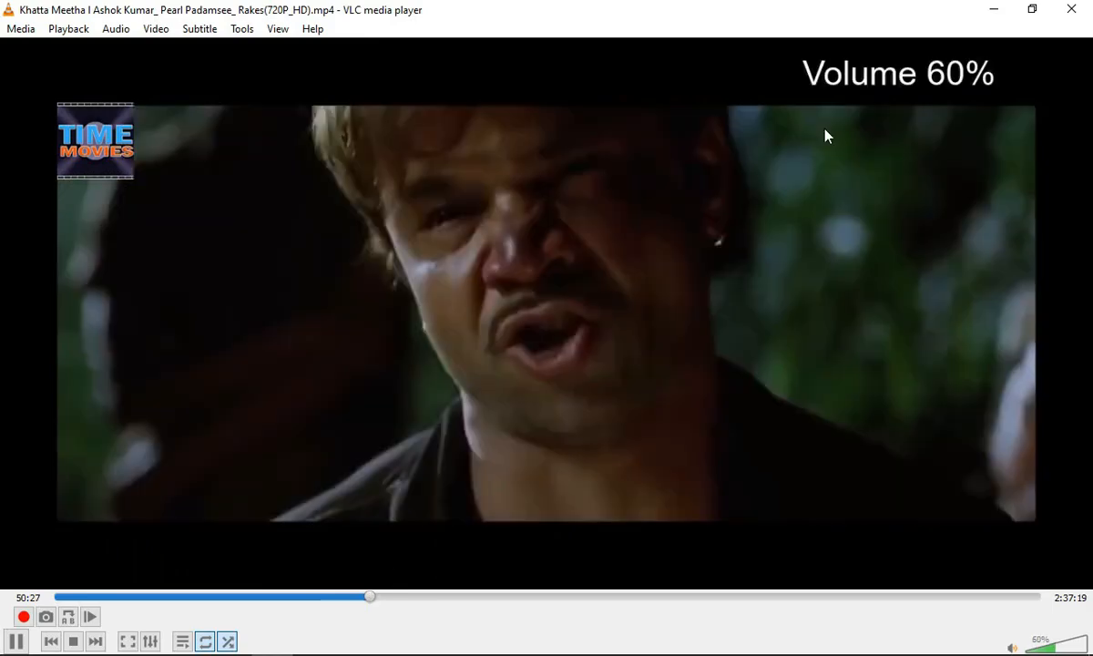
{"action": "scroll", "coordinate": [825, 136], "scroll_direction": "down", "scroll_amount": 1}
{"action": "left_click", "coordinate": [992, 9]}
{"action": "left_click", "coordinate": [610, 429]}
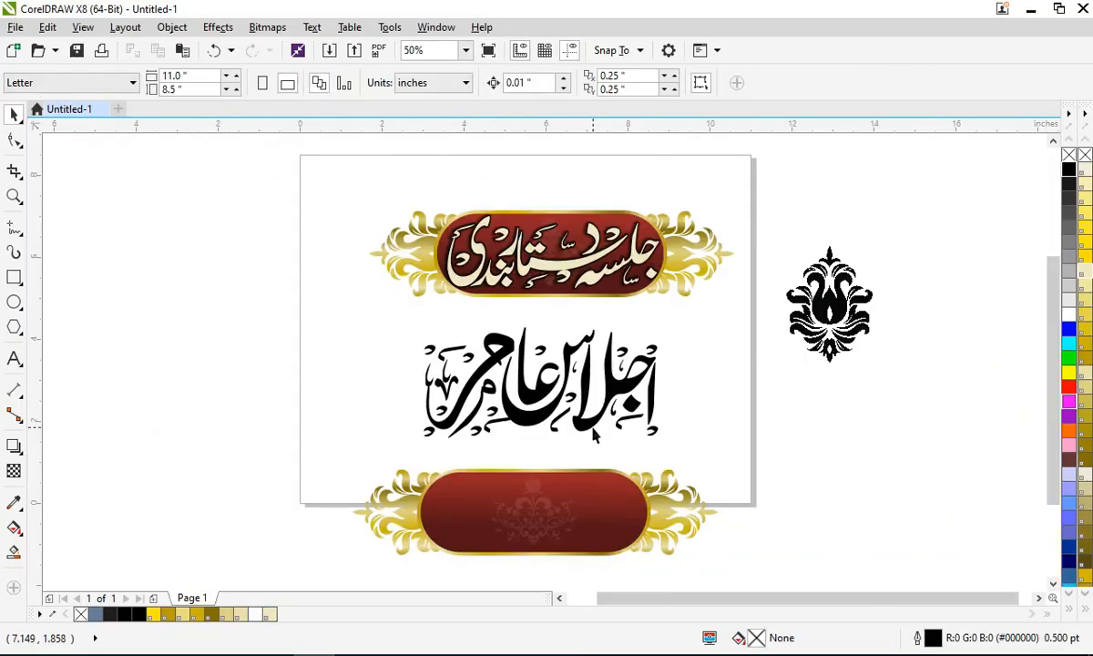
{"action": "left_click", "coordinate": [584, 420]}
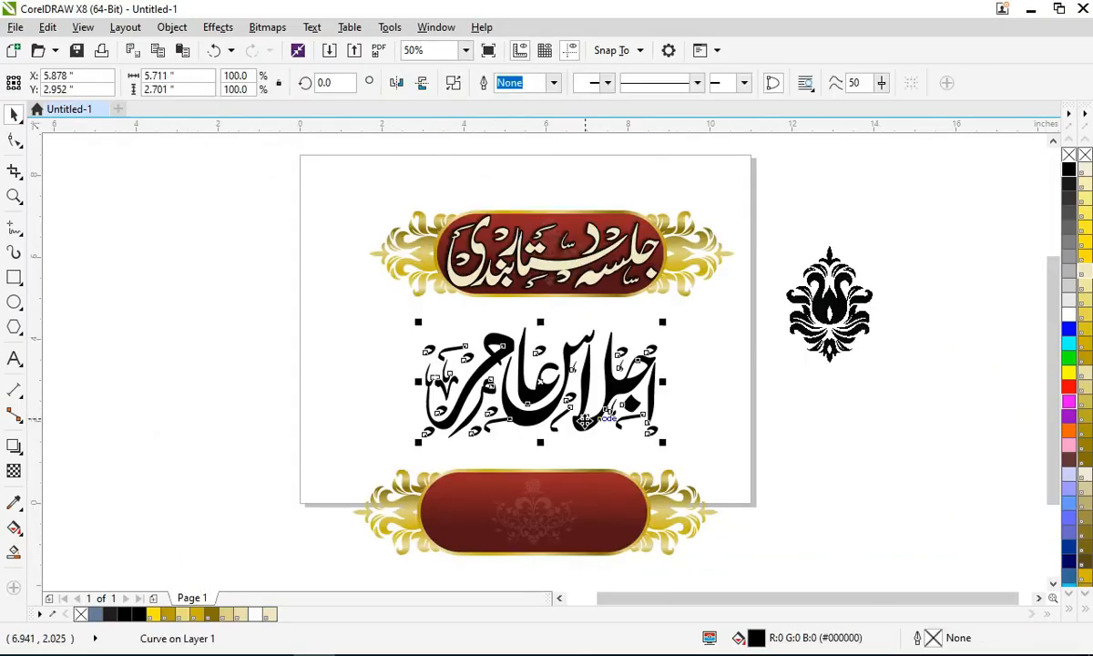
{"action": "left_click", "coordinate": [407, 338]}
{"action": "mouse_move", "coordinate": [244, 645]}
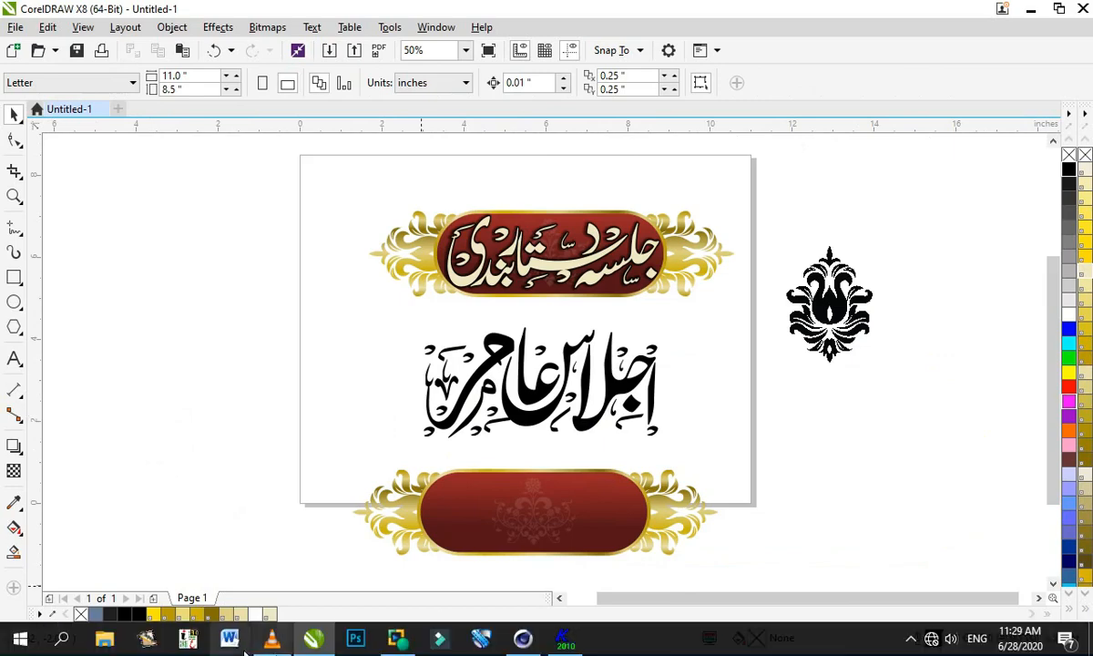
{"action": "left_click", "coordinate": [326, 629]}
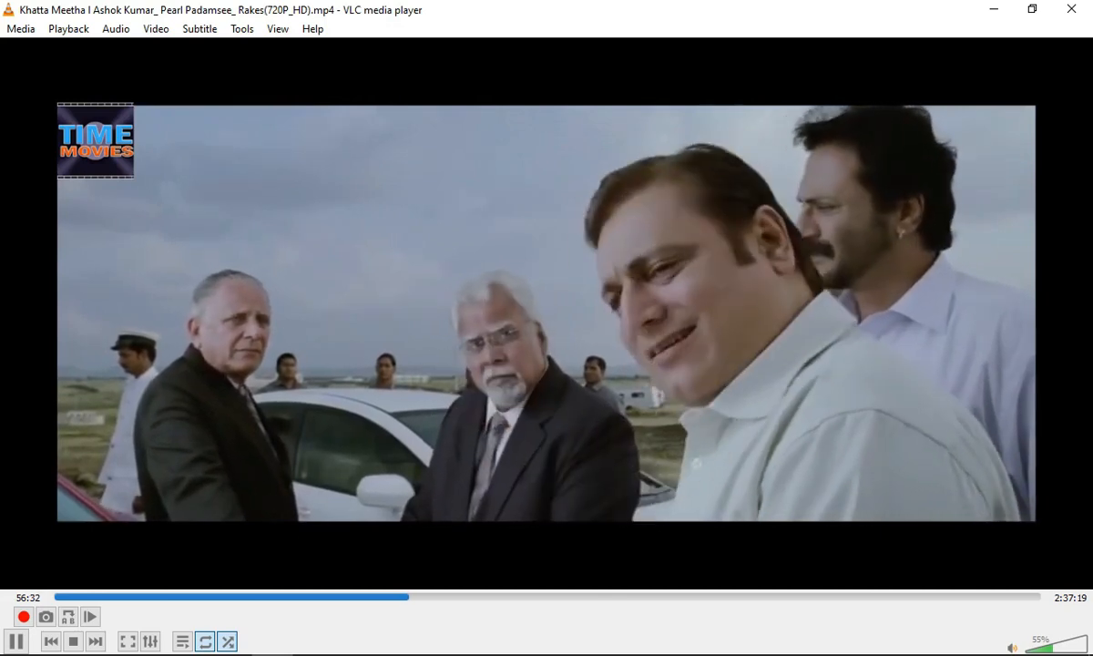
{"action": "scroll", "coordinate": [472, 344], "scroll_direction": "up", "scroll_amount": 1}
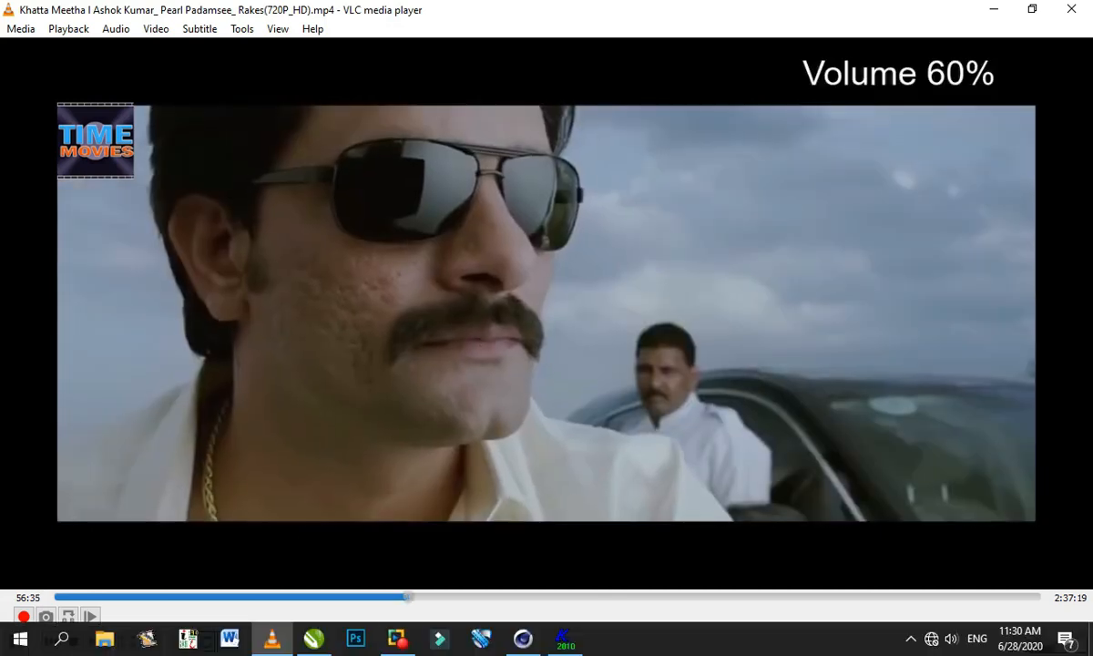
Step: Switch to Kelk 2010 and delete the lower line containing the large عام
{"action": "left_click", "coordinate": [564, 638]}
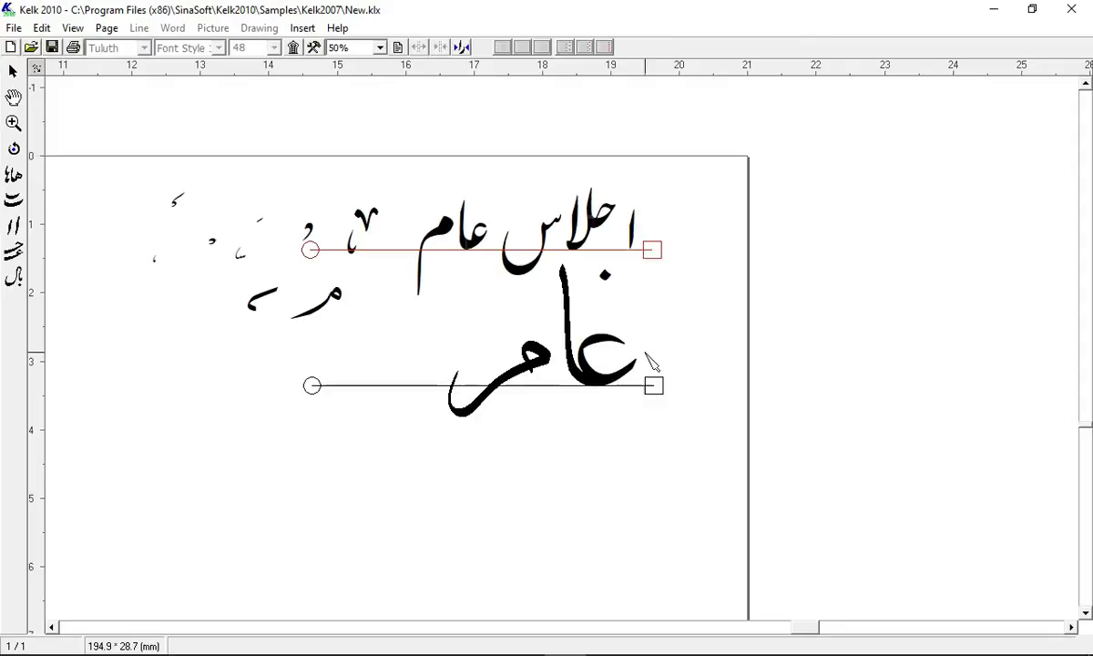
{"action": "left_click", "coordinate": [652, 387]}
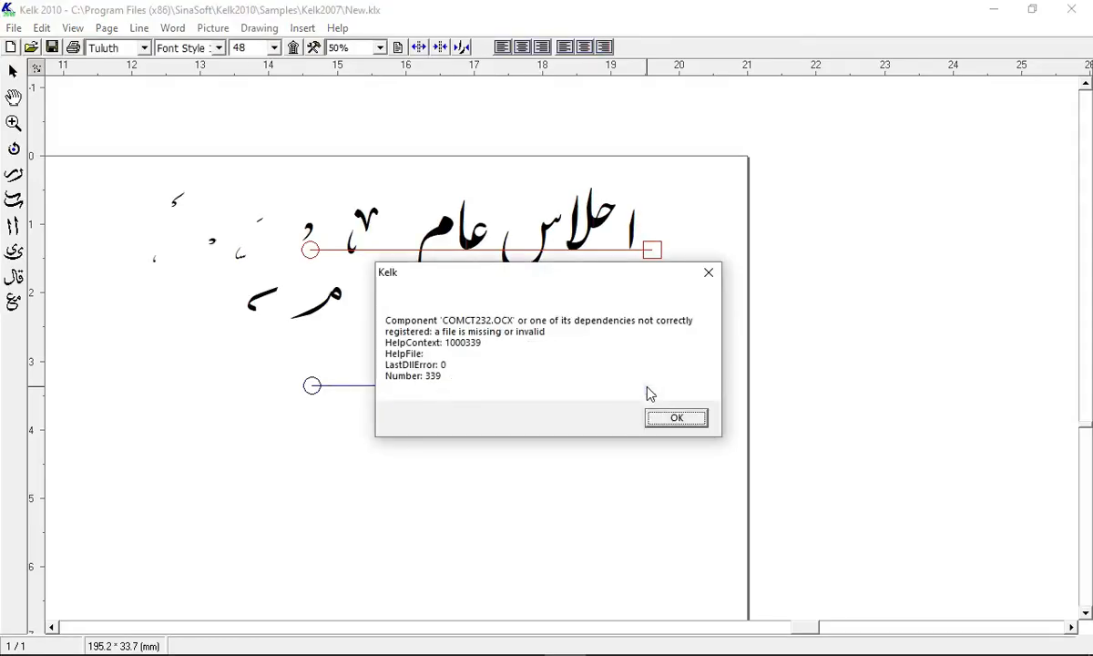
{"action": "key", "text": "Return"}
{"action": "right_click", "coordinate": [650, 390]}
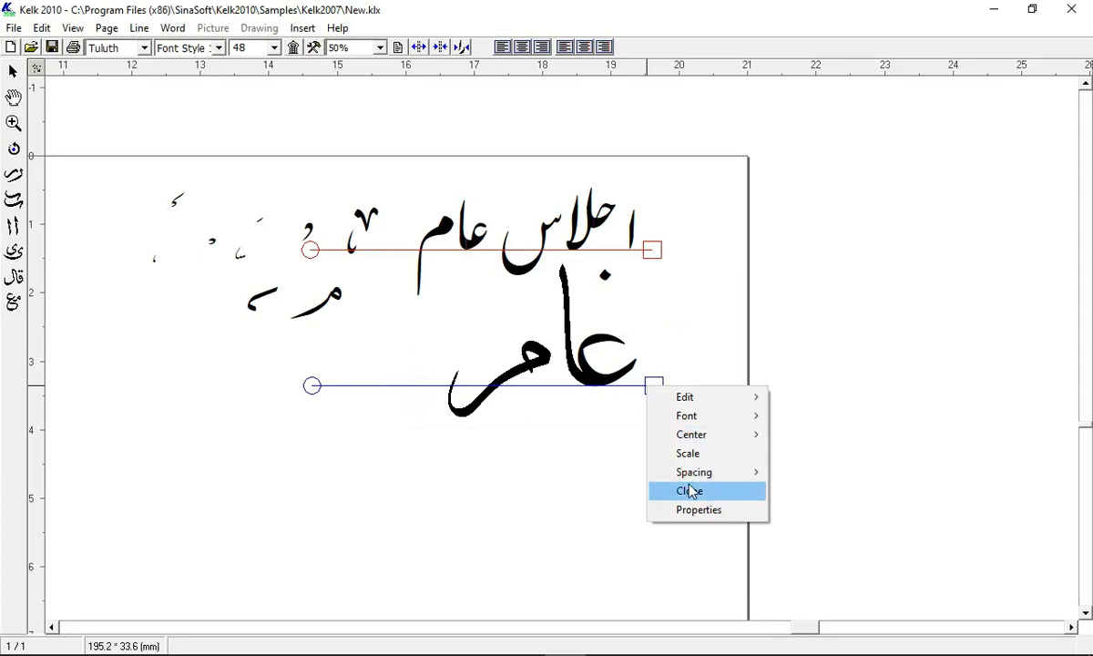
{"action": "mouse_move", "coordinate": [692, 397]}
{"action": "left_click", "coordinate": [803, 438]}
{"action": "left_click", "coordinate": [694, 417]}
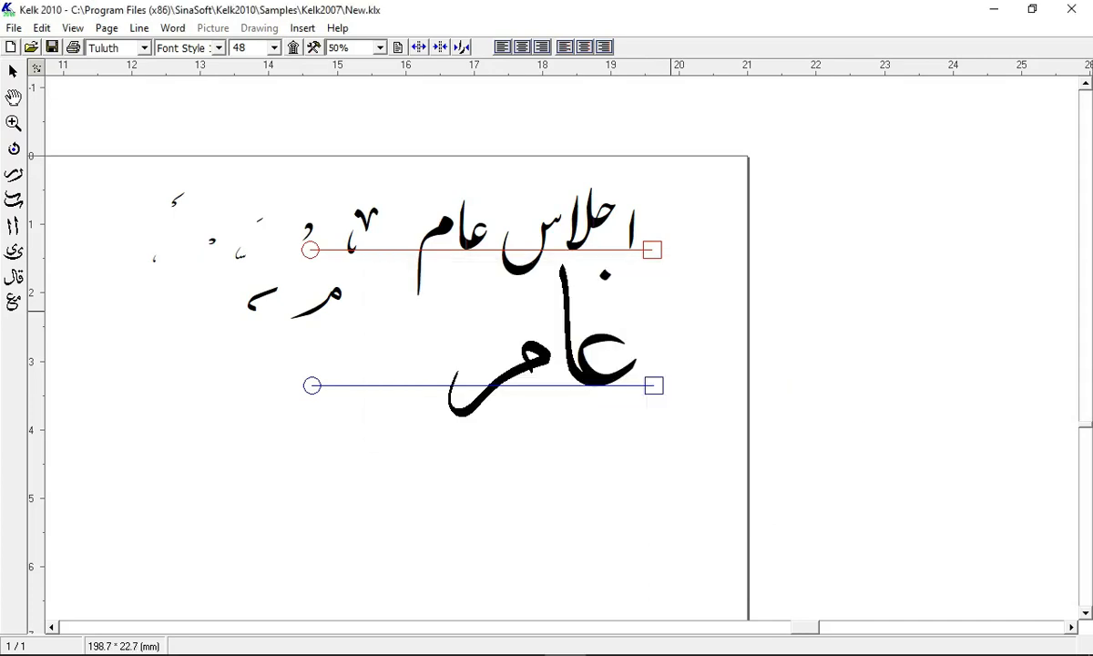
Step: Open the remaining اجلاس عام line for text editing and replace its text with مدرسه
{"action": "double_click", "coordinate": [653, 249]}
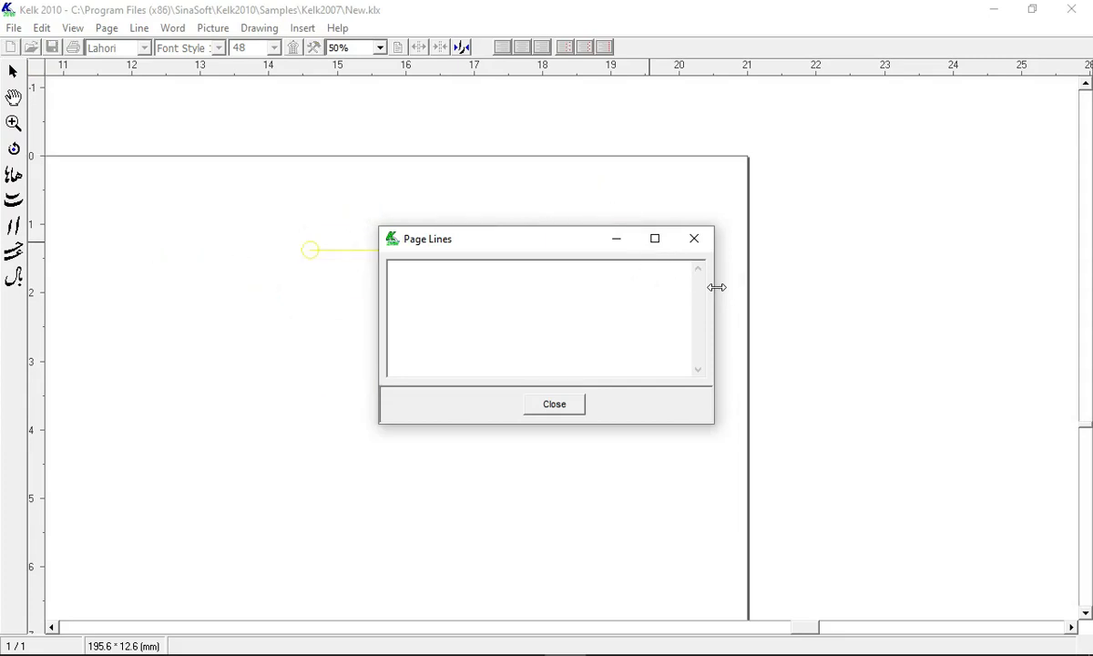
{"action": "type", "text": "مدرس"}
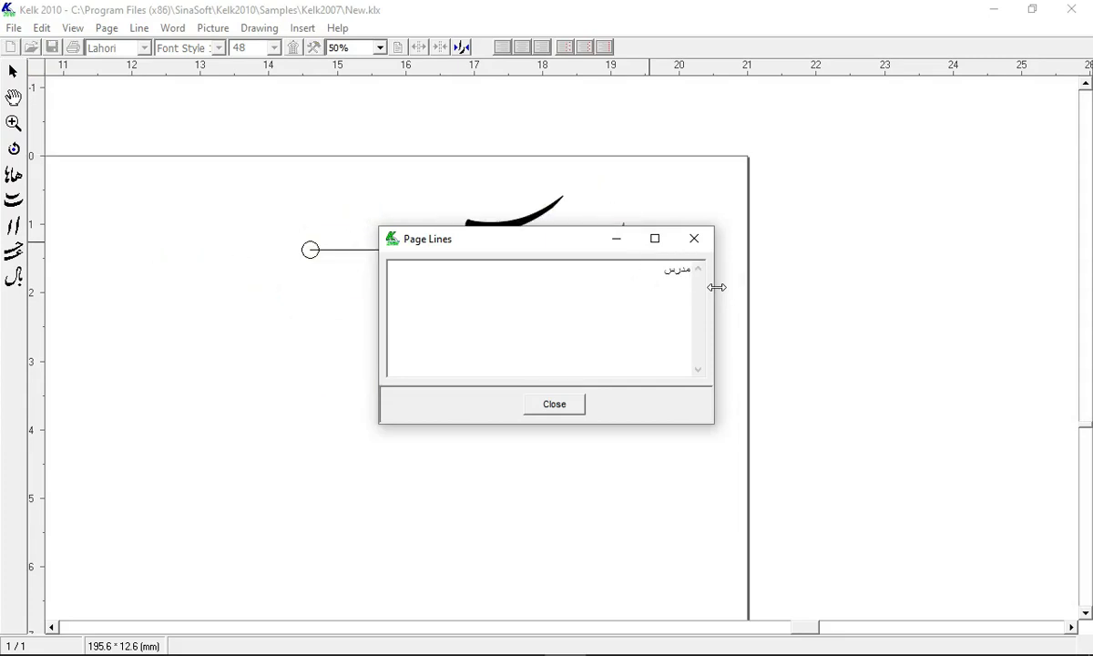
{"action": "type", "text": "ه"}
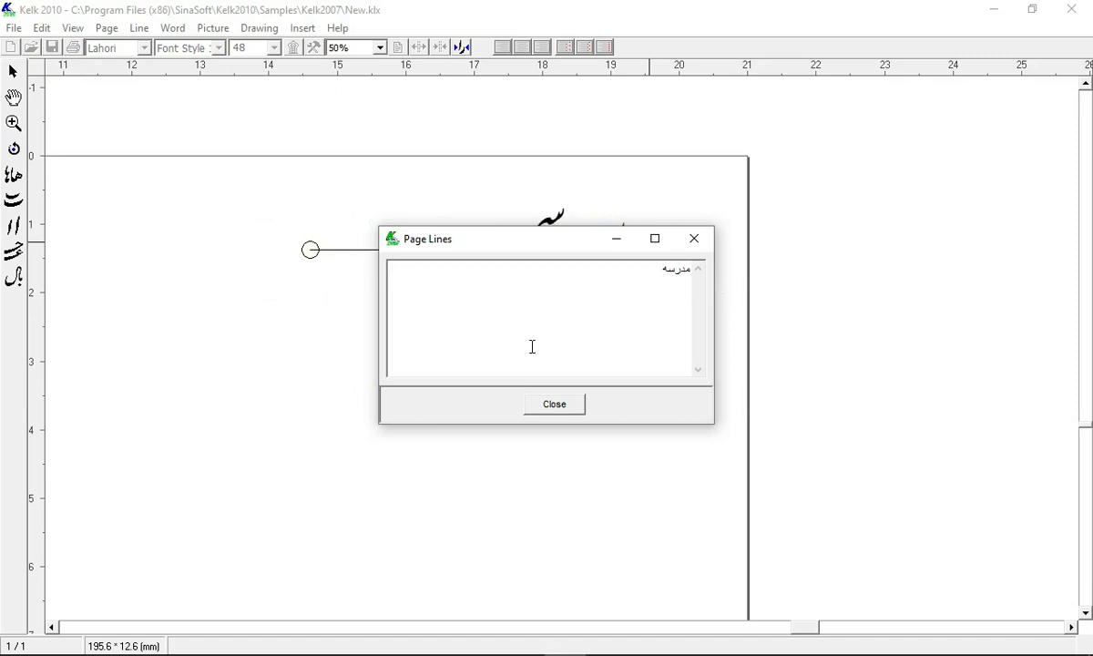
{"action": "left_click", "coordinate": [266, 641]}
{"action": "left_click", "coordinate": [403, 597]}
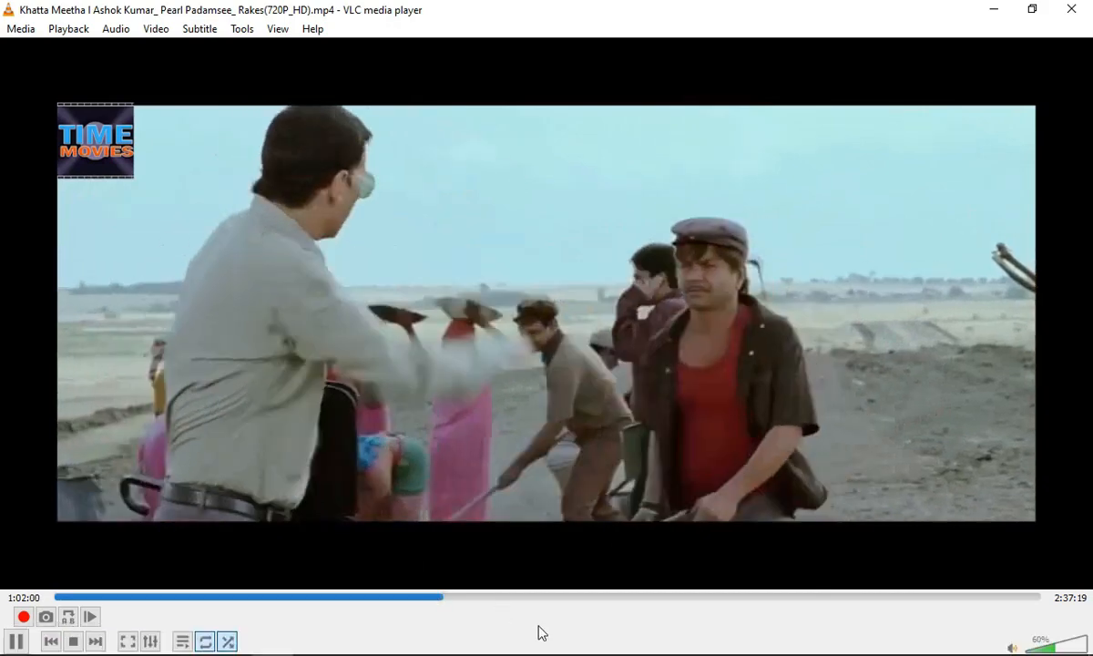
{"action": "left_click", "coordinate": [567, 641]}
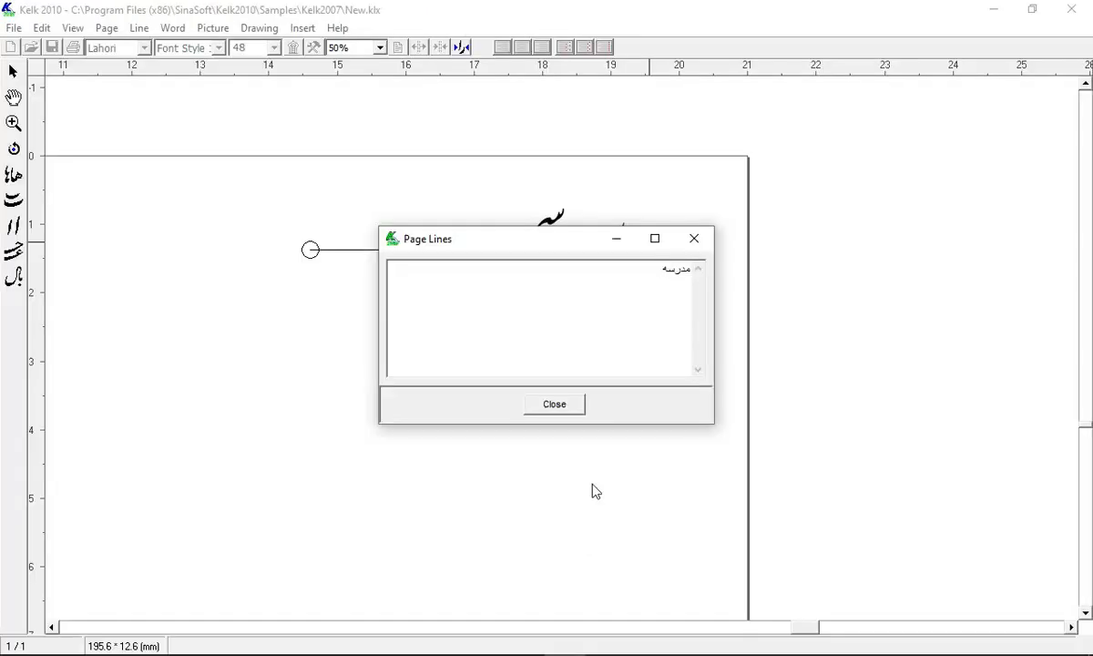
Step: Continue the line's text after مدرسه with عربیه مظهرالعلوم
{"action": "type", "text": "عی"}
{"action": "key", "text": "BackSpace"}
{"action": "type", "text": "ل"}
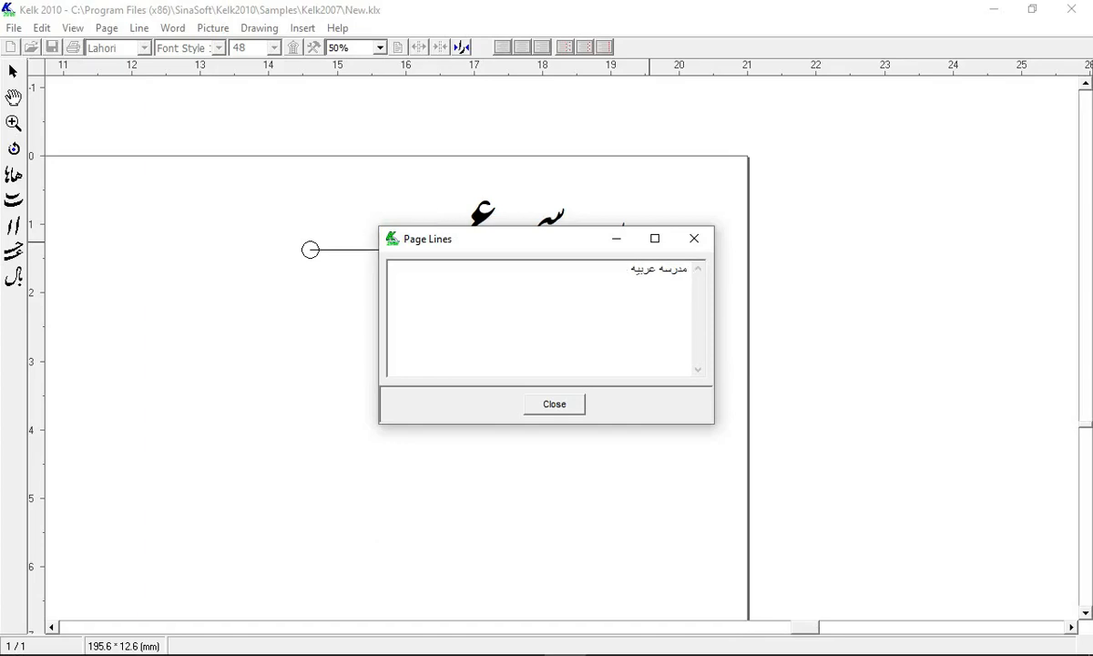
{"action": "type", "text": "بیه مظ"}
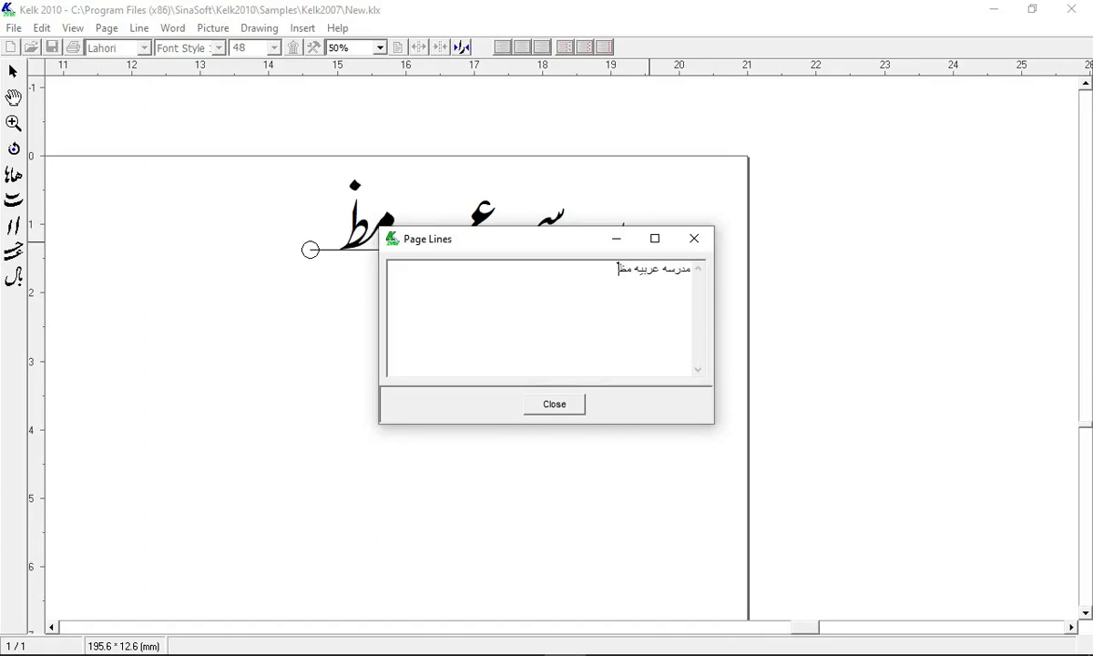
{"action": "type", "text": "هر"}
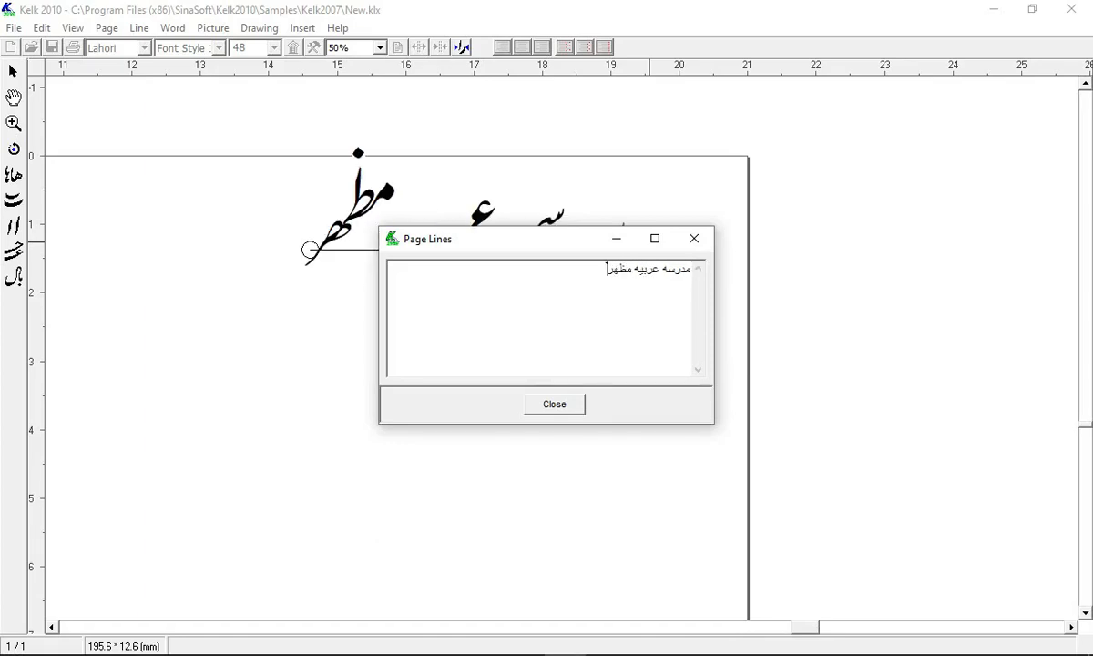
{"action": "type", "text": "العل"}
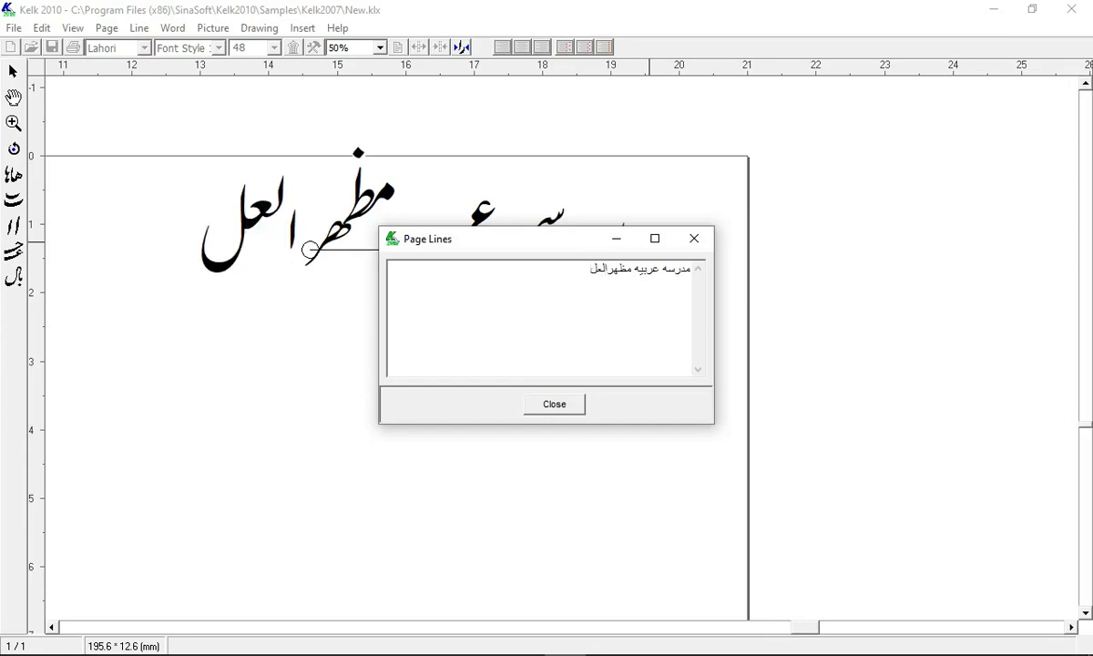
{"action": "type", "text": "وم"}
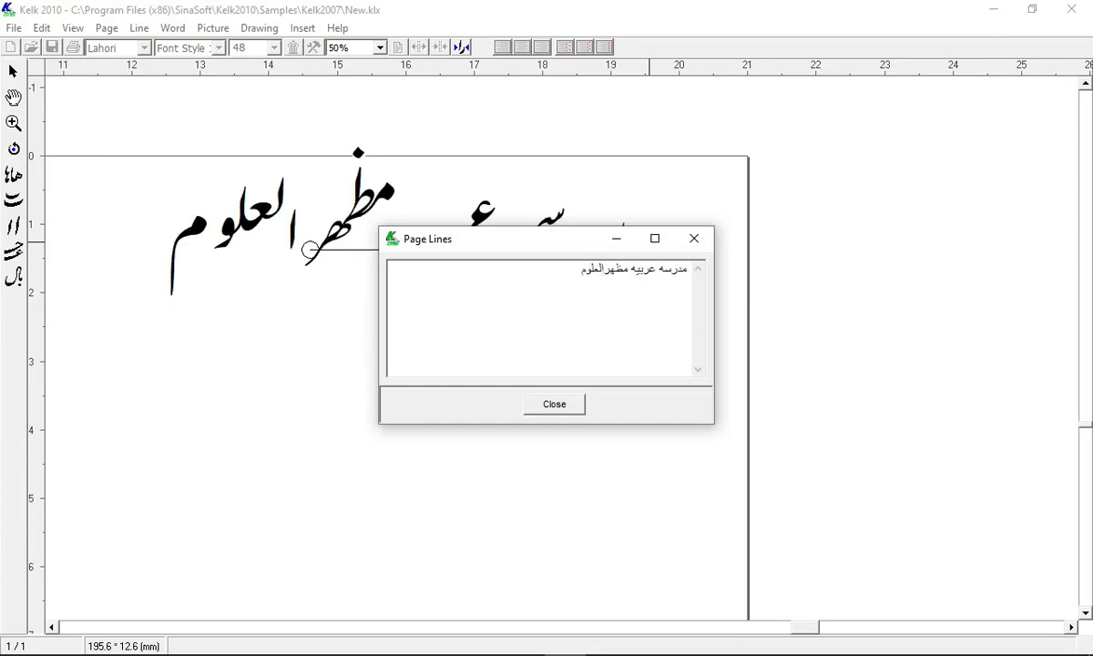
{"action": "type", "text": " ابرا"}
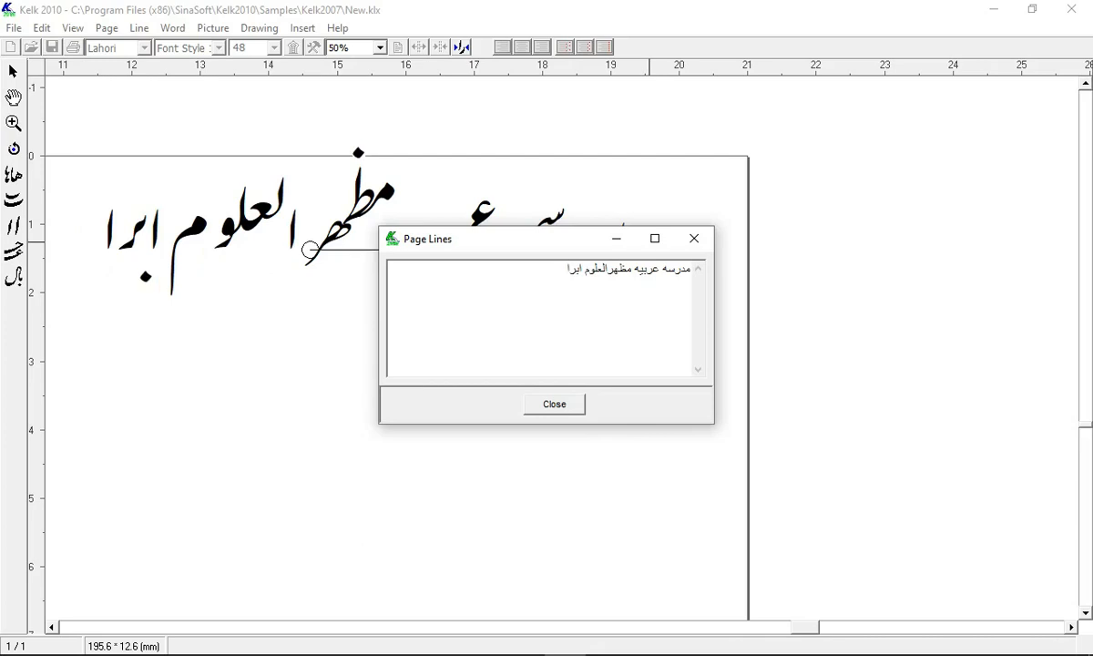
{"action": "type", "text": "م"}
{"action": "type", "text": "هیم"}
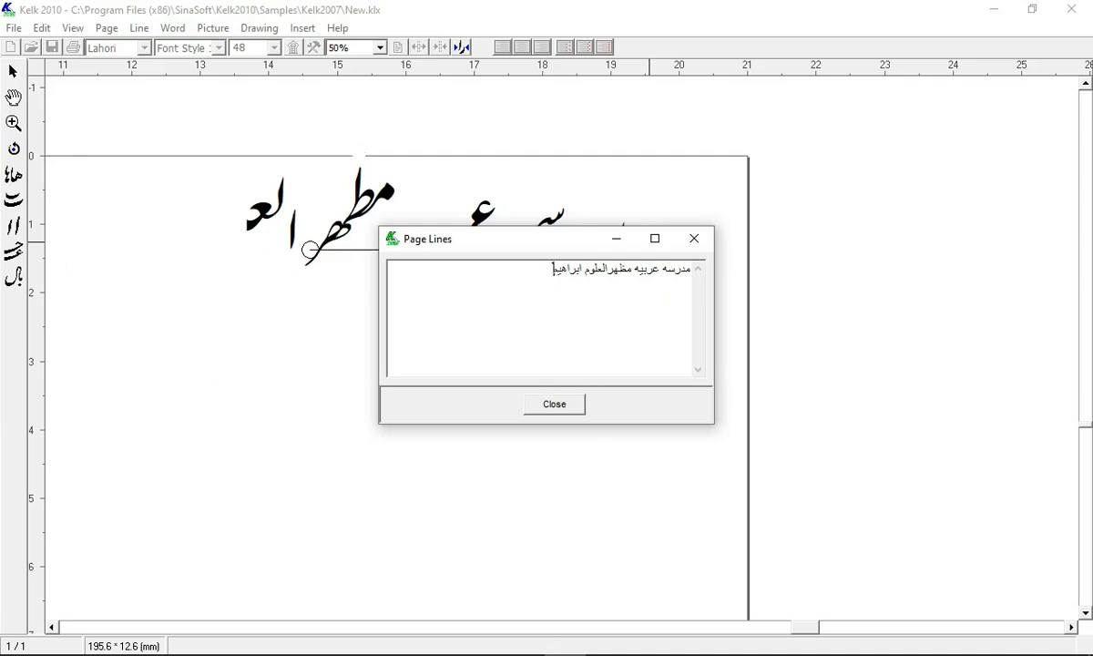
{"action": "type", "text": " ب"}
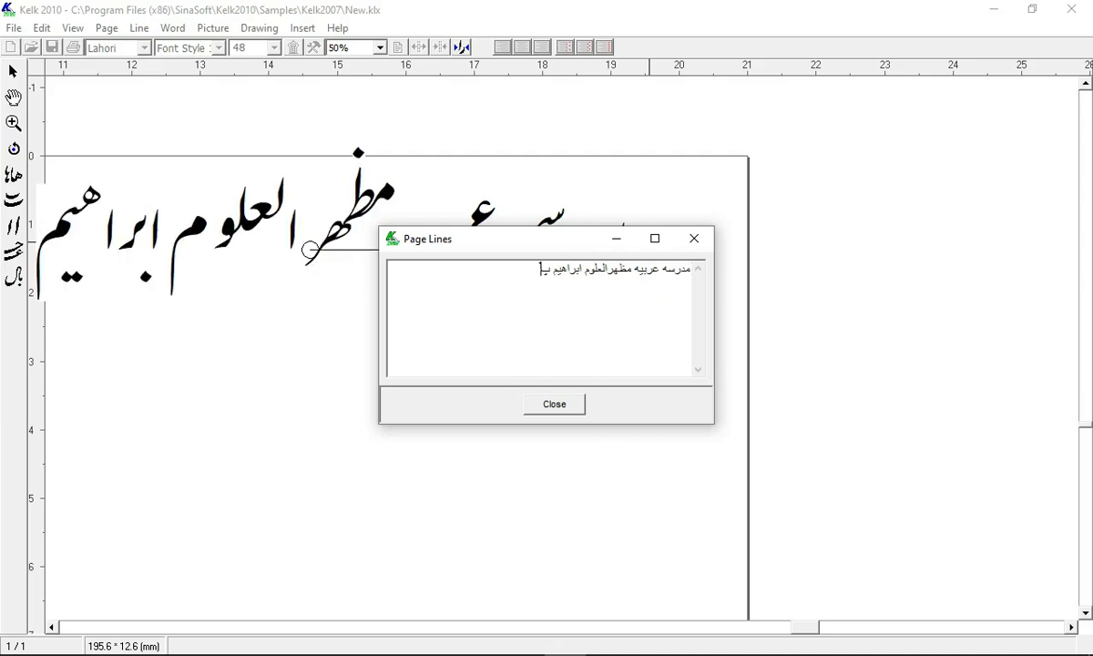
{"action": "type", "text": "ور اعظم"}
{"action": "key", "text": "Escape"}
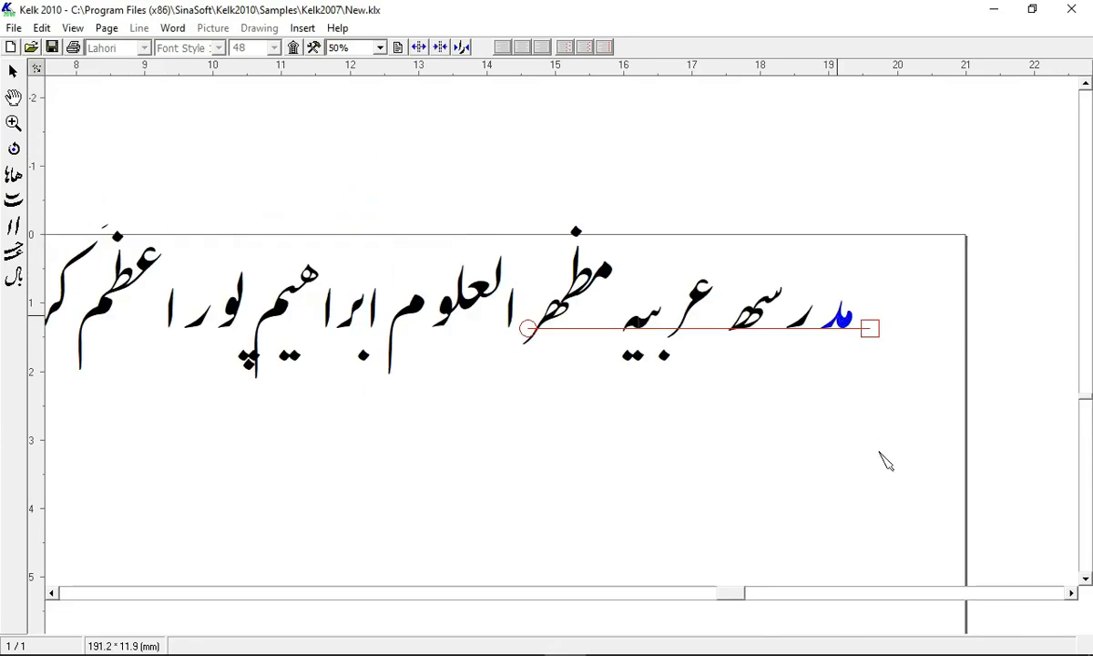
Step: Open the alternative letter combinations for the مد at the start of مدرسه
{"action": "right_click", "coordinate": [871, 414]}
{"action": "left_click", "coordinate": [870, 442]}
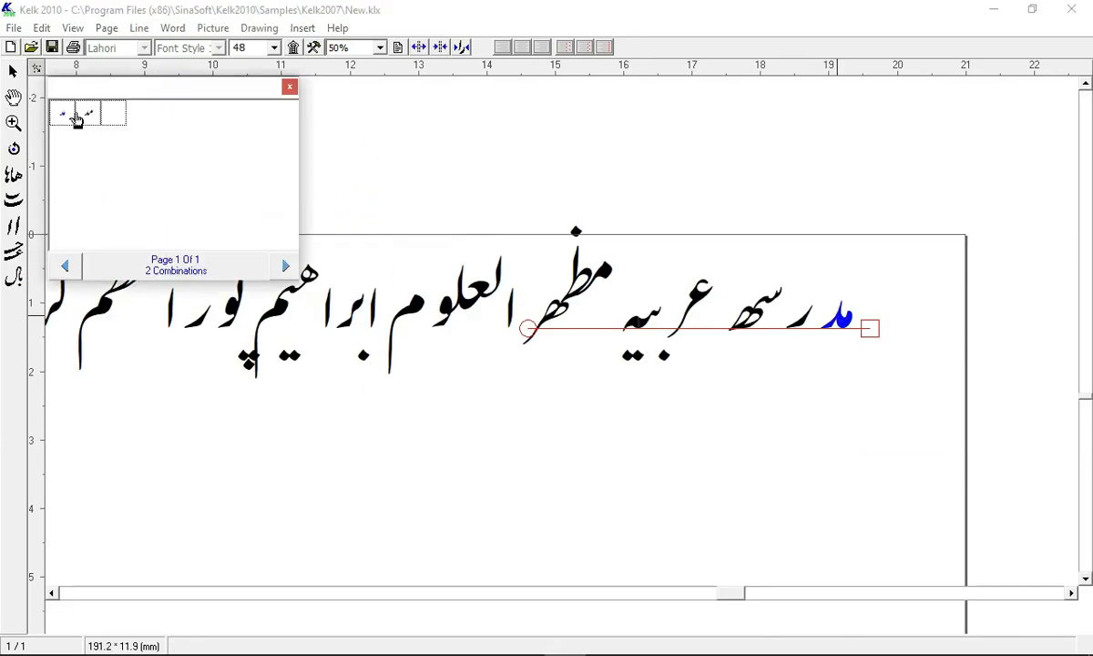
Step: Replace the سہ ligature at the end of مدرسہ with the fifth of its alternative shapes
{"action": "key", "text": "Escape"}
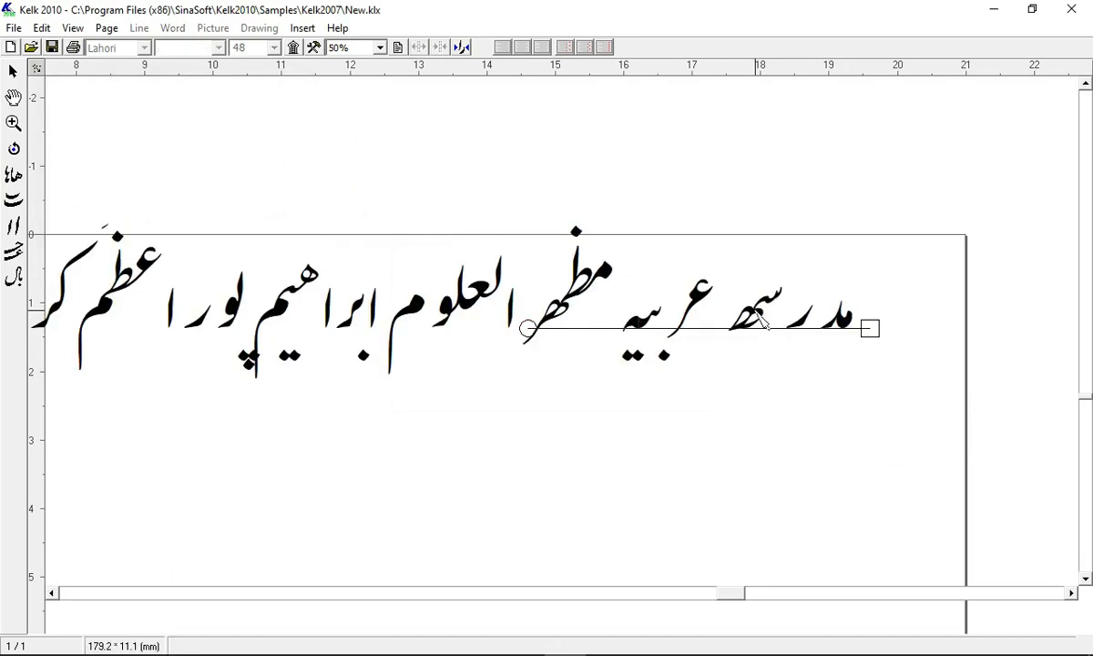
{"action": "left_click", "coordinate": [763, 321]}
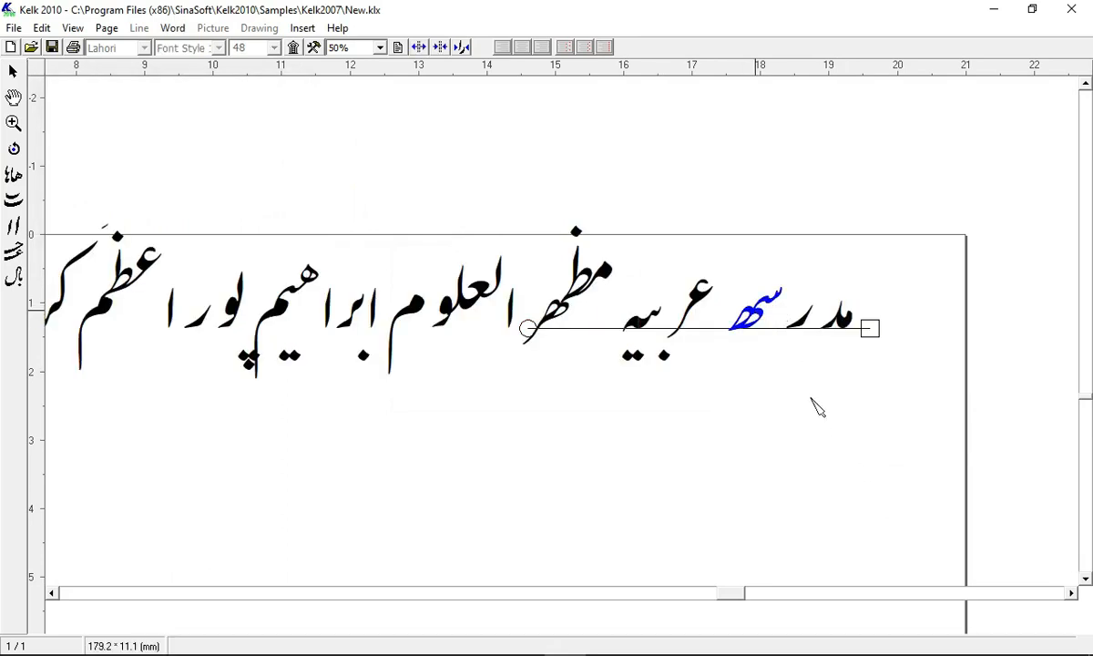
{"action": "right_click", "coordinate": [694, 315]}
{"action": "left_click", "coordinate": [729, 392]}
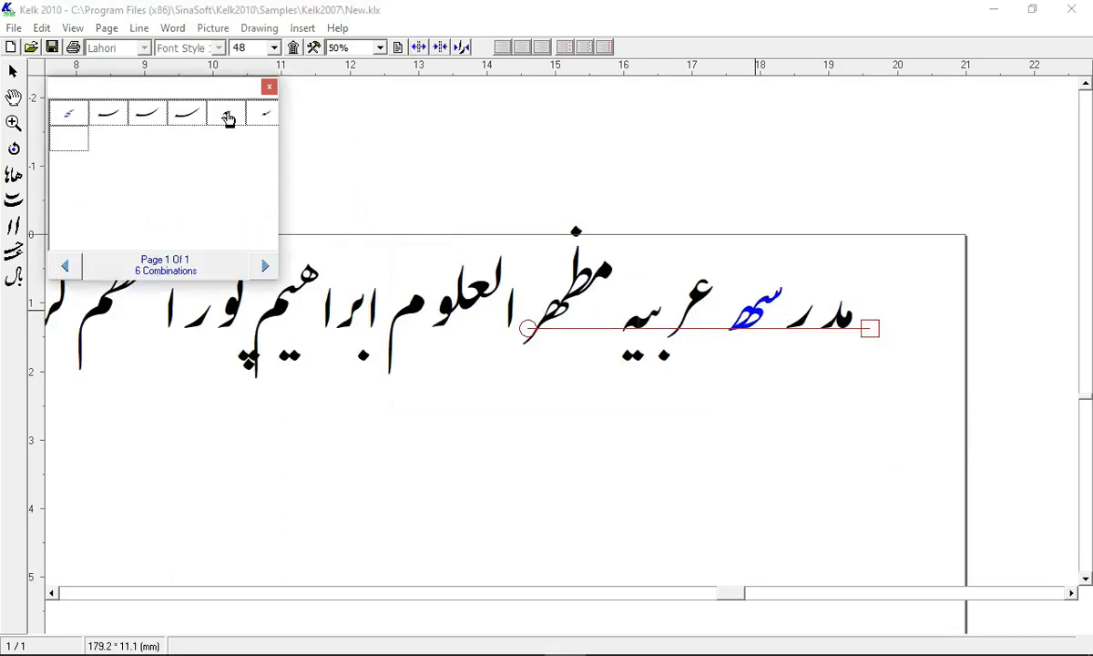
{"action": "key", "text": "Escape"}
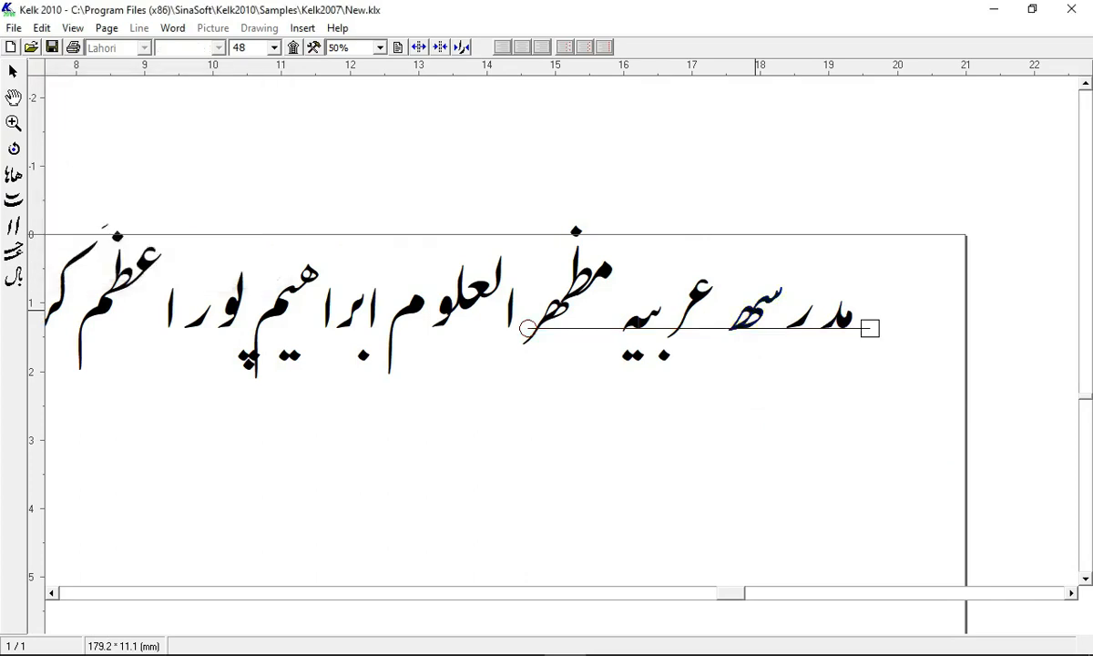
Step: Check the alternative shapes offered for the عر and بیہ ligatures in the word عربیہ
{"action": "left_click", "coordinate": [713, 301]}
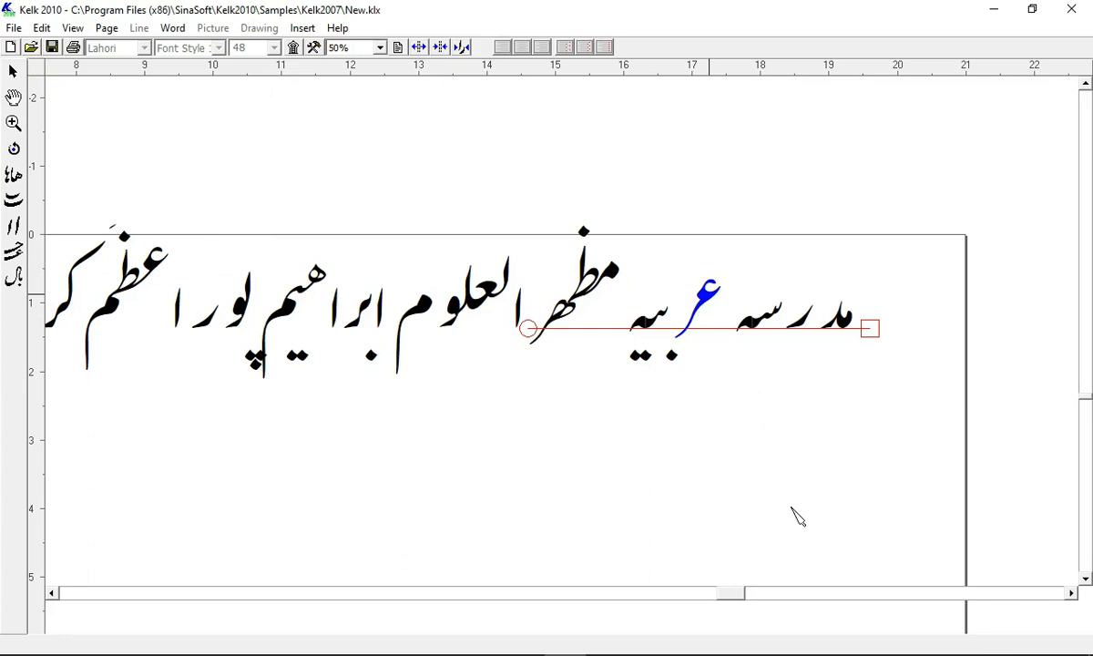
{"action": "right_click", "coordinate": [716, 316]}
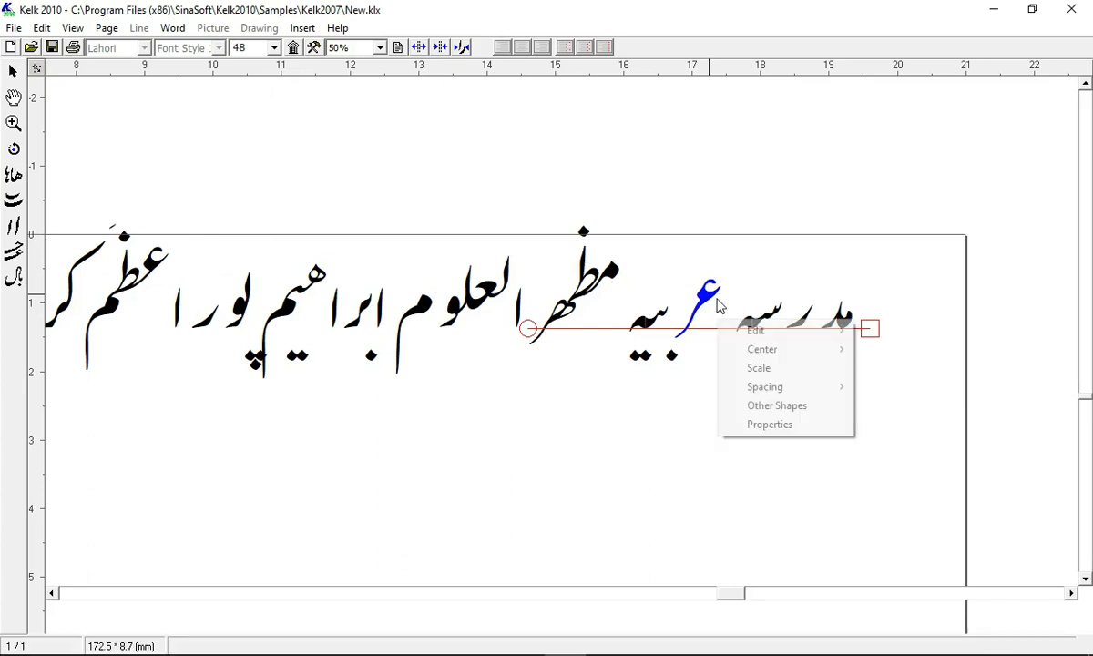
{"action": "left_click", "coordinate": [774, 405]}
{"action": "left_click", "coordinate": [57, 118]}
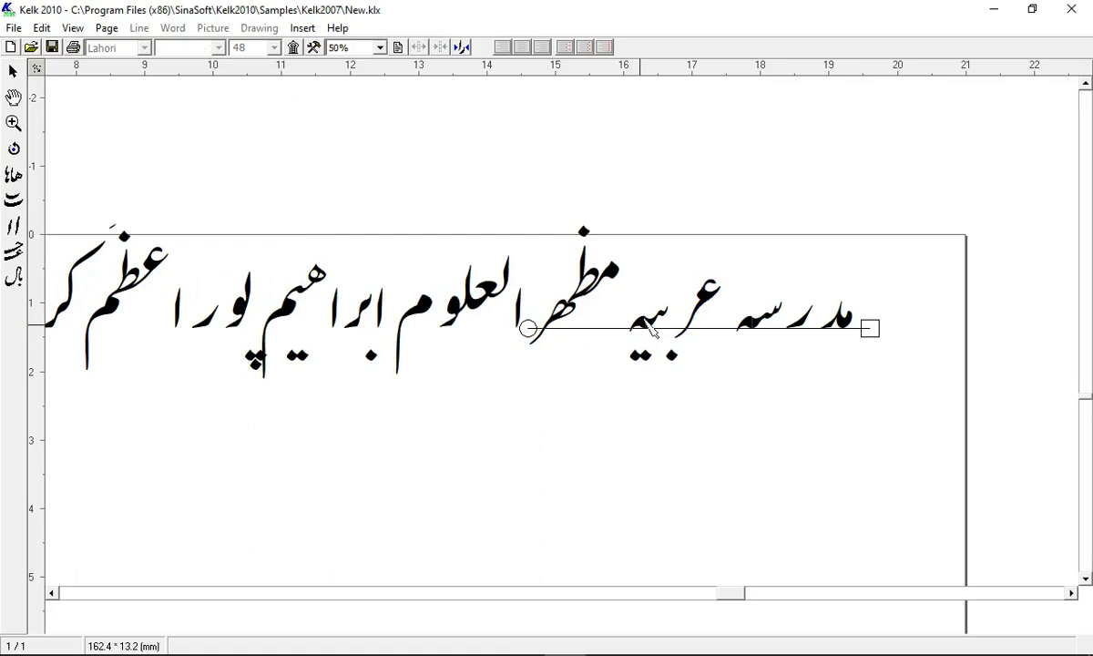
{"action": "left_click", "coordinate": [652, 331]}
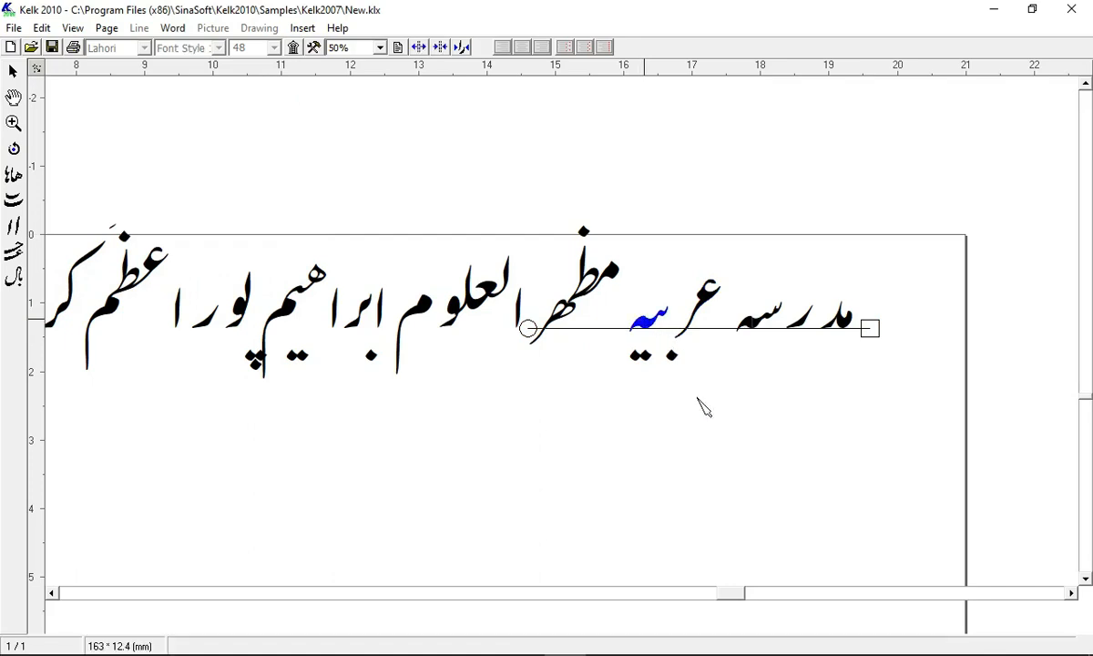
{"action": "right_click", "coordinate": [643, 350]}
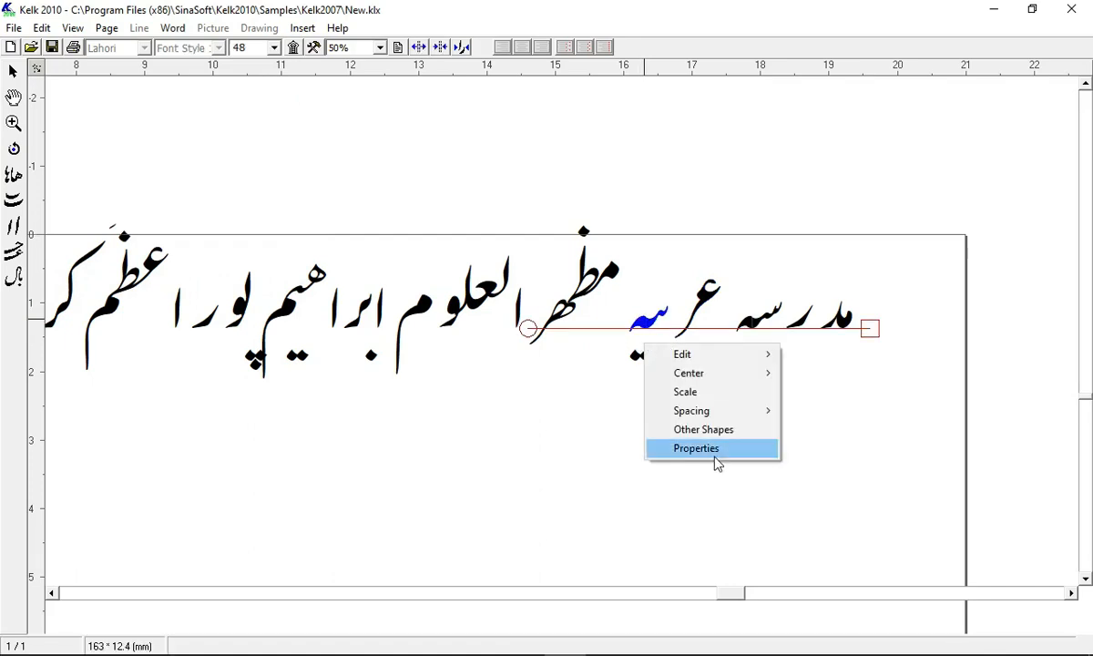
{"action": "left_click", "coordinate": [715, 428]}
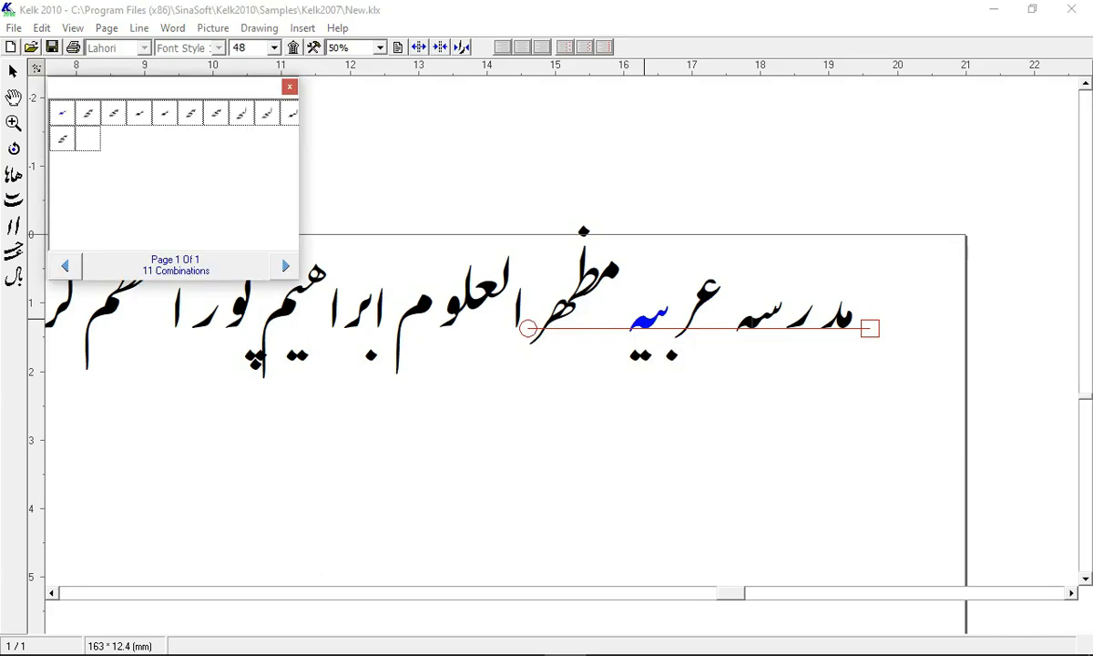
{"action": "left_click", "coordinate": [114, 115]}
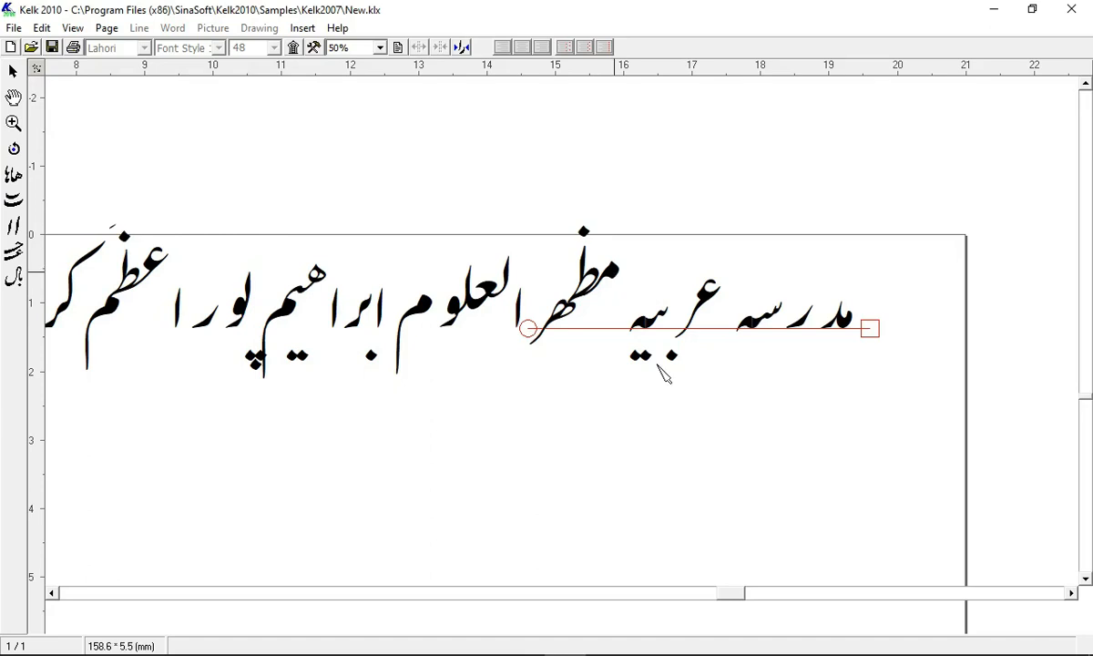
Step: Apply the second alternative shape to the مظہر ligature
{"action": "right_click", "coordinate": [719, 458]}
{"action": "left_click", "coordinate": [729, 503]}
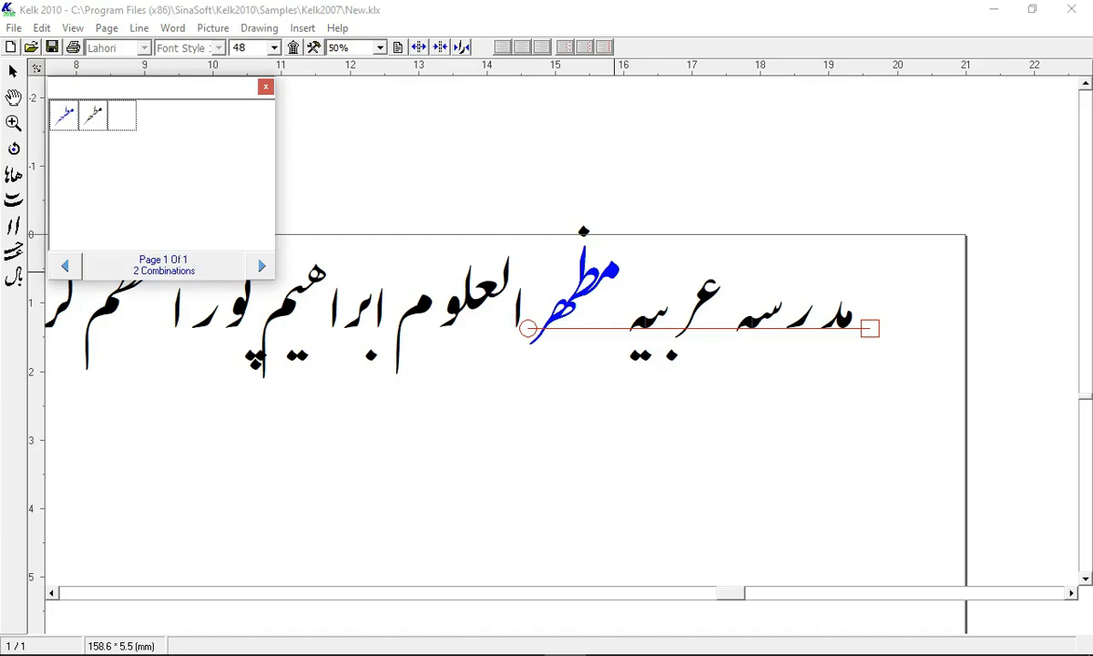
{"action": "left_click", "coordinate": [92, 113]}
{"action": "left_click", "coordinate": [18, 201]}
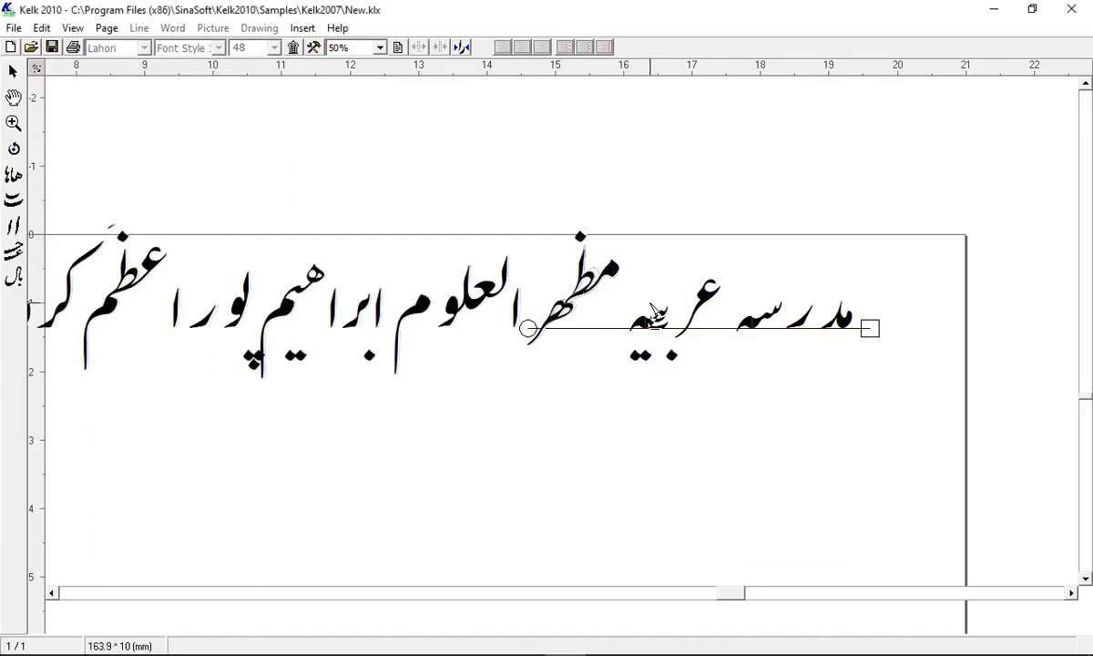
{"action": "left_click", "coordinate": [588, 277]}
{"action": "left_click", "coordinate": [569, 298]}
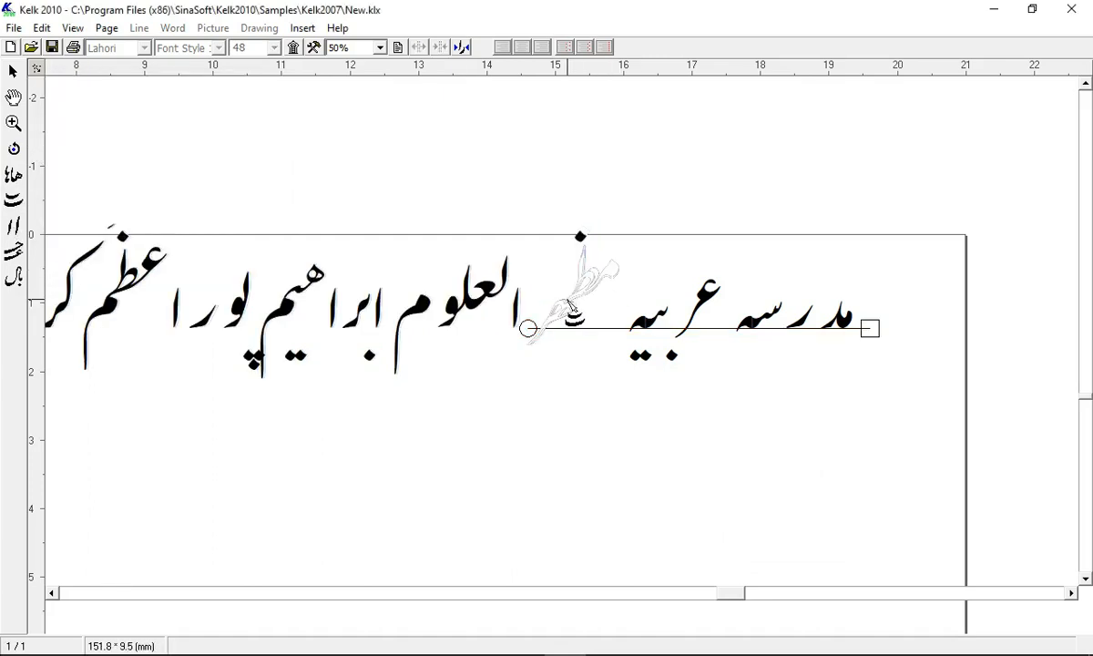
{"action": "left_click", "coordinate": [469, 300]}
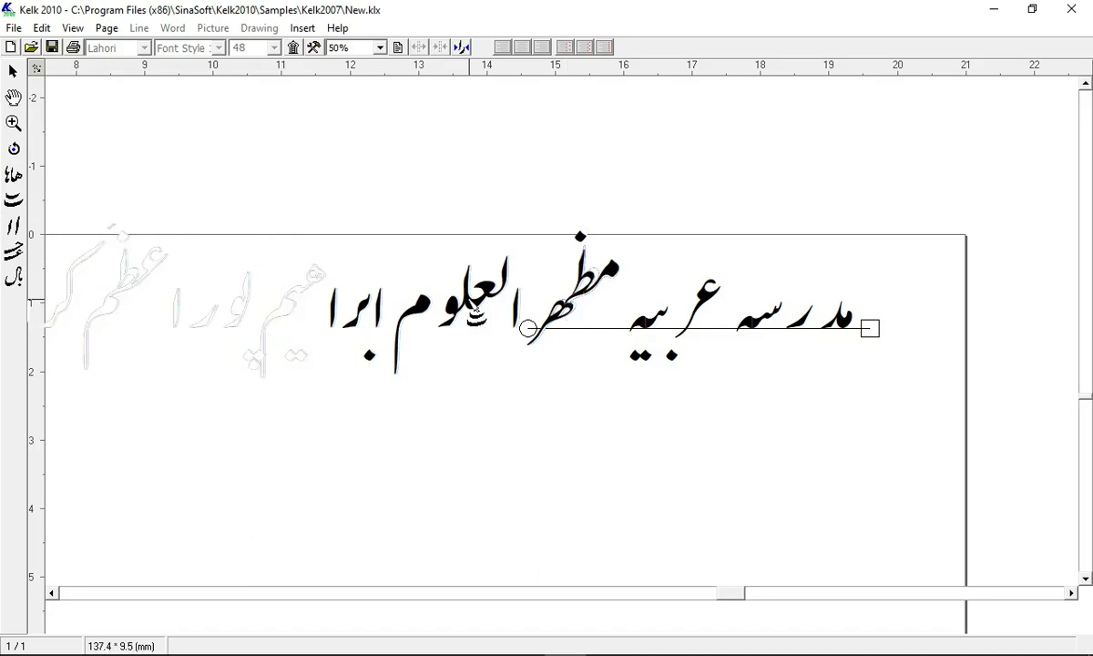
Step: Stretch the ending of مظہر into a long curved elongation reaching toward العلوم
{"action": "left_click", "coordinate": [14, 255]}
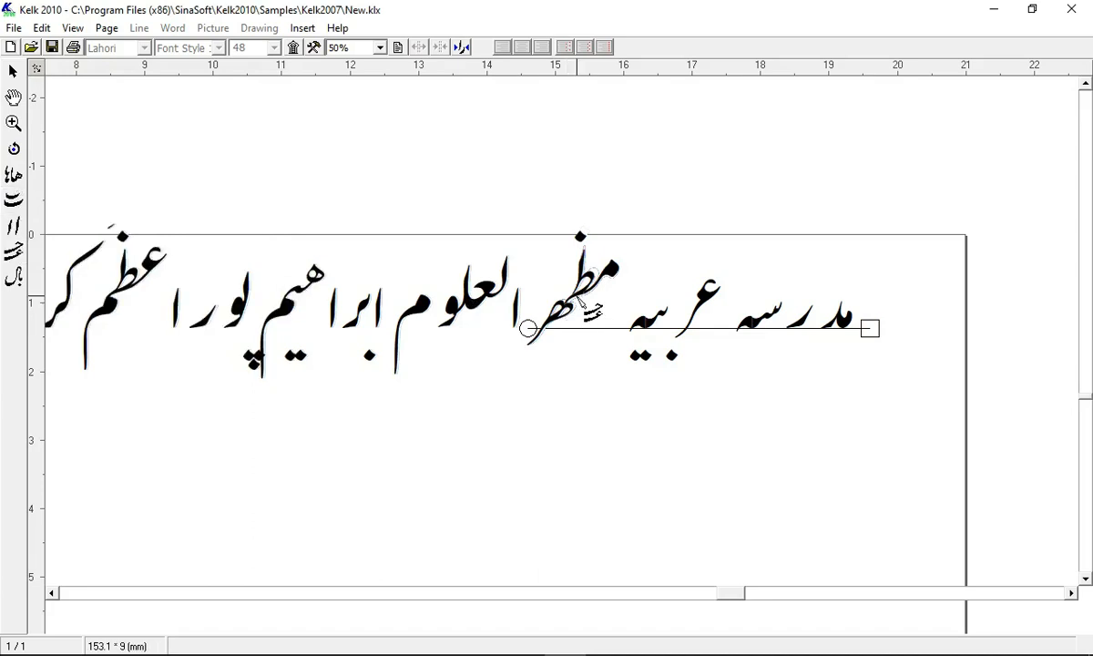
{"action": "left_click_drag", "start_coordinate": [620, 303], "coordinate": [546, 324]}
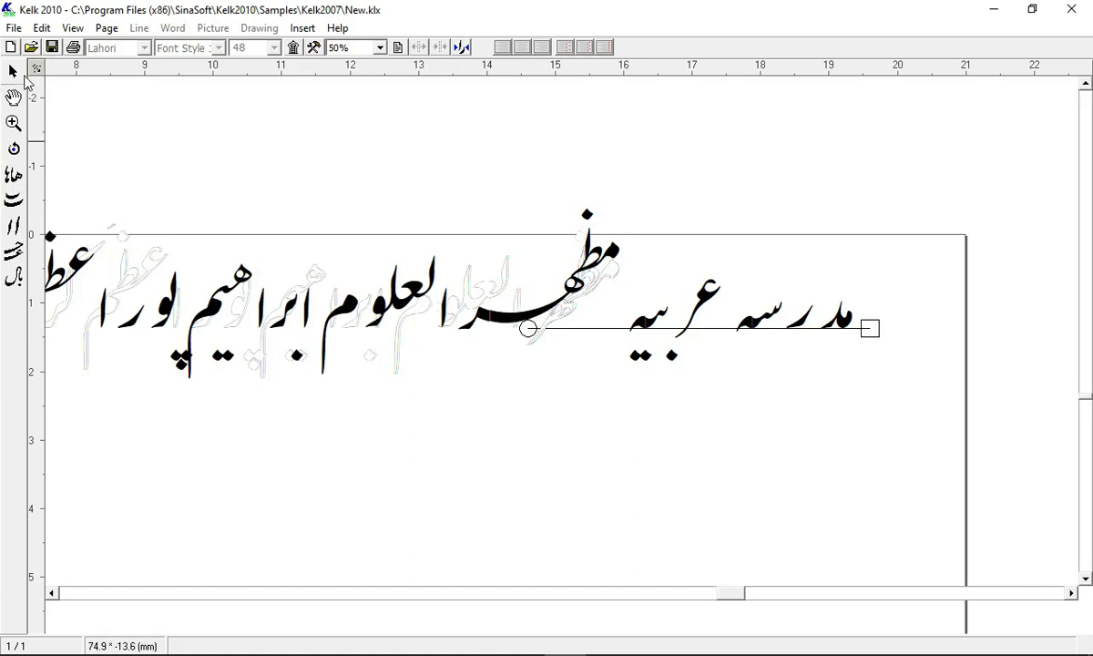
Step: Apply the fourth alternative shape to the لعلو ligature in العلوم
{"action": "left_click", "coordinate": [390, 276]}
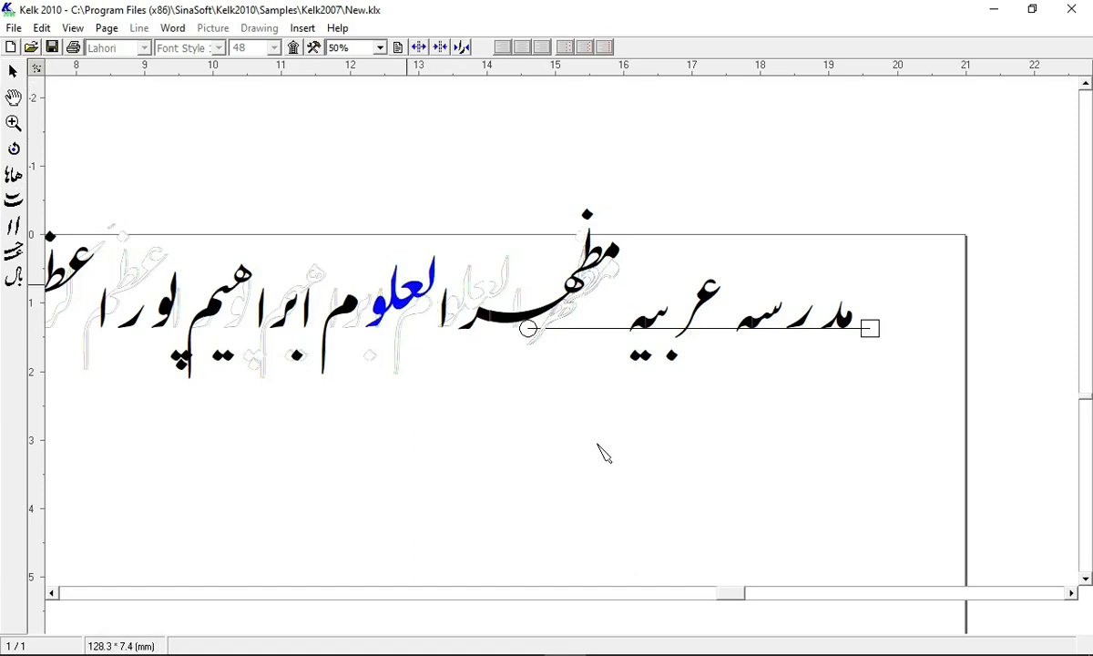
{"action": "right_click", "coordinate": [643, 483]}
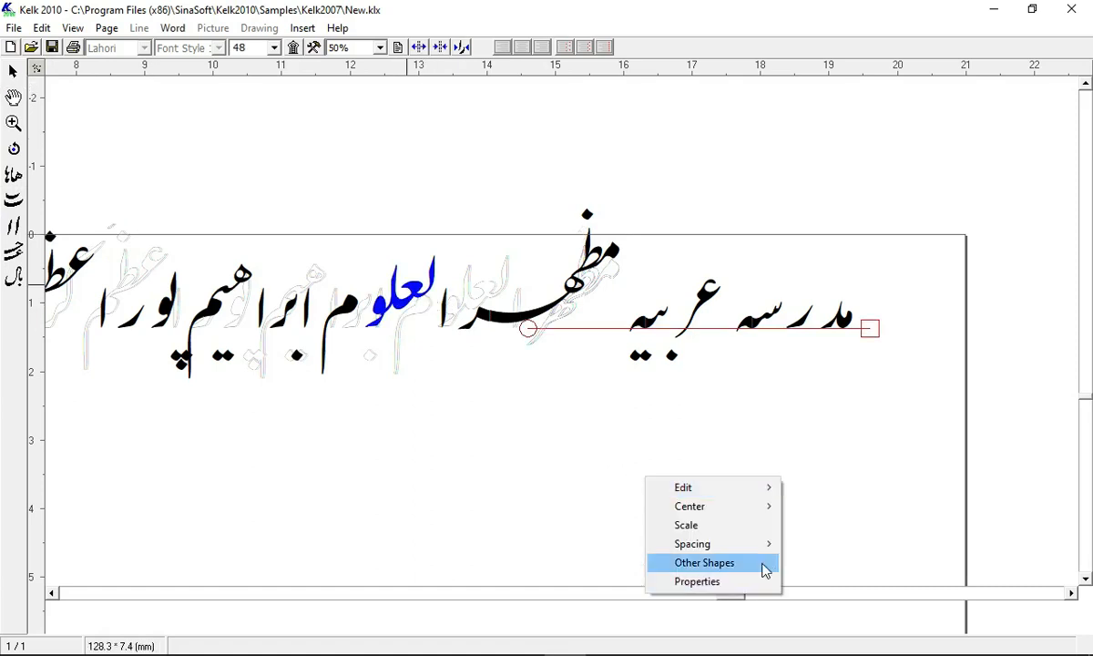
{"action": "left_click", "coordinate": [761, 564]}
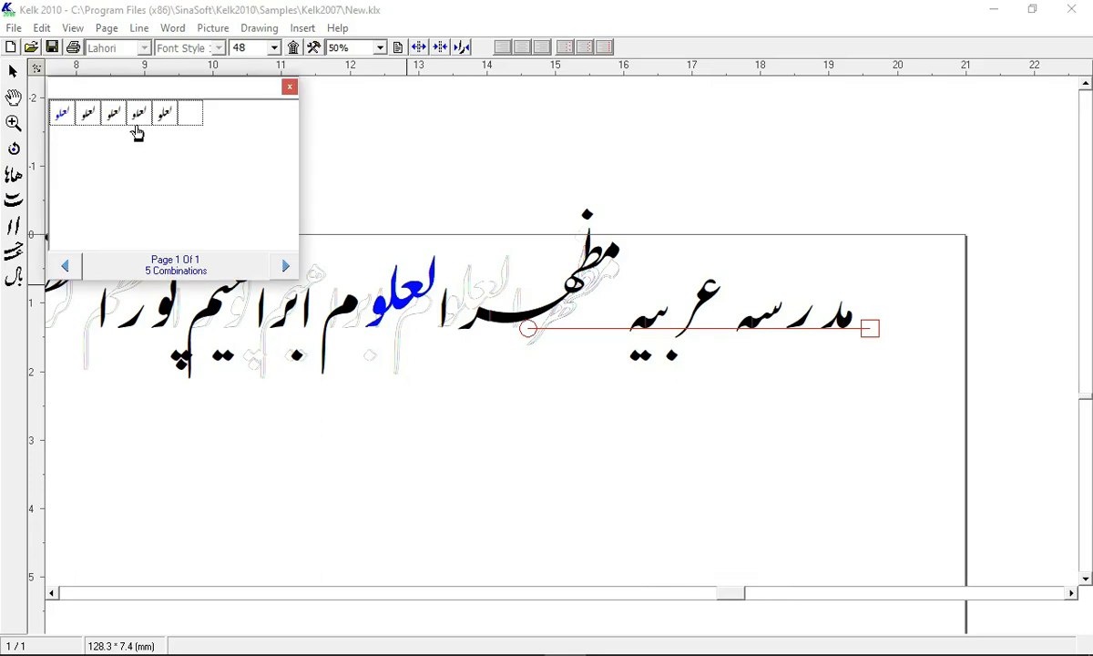
{"action": "left_click", "coordinate": [139, 112]}
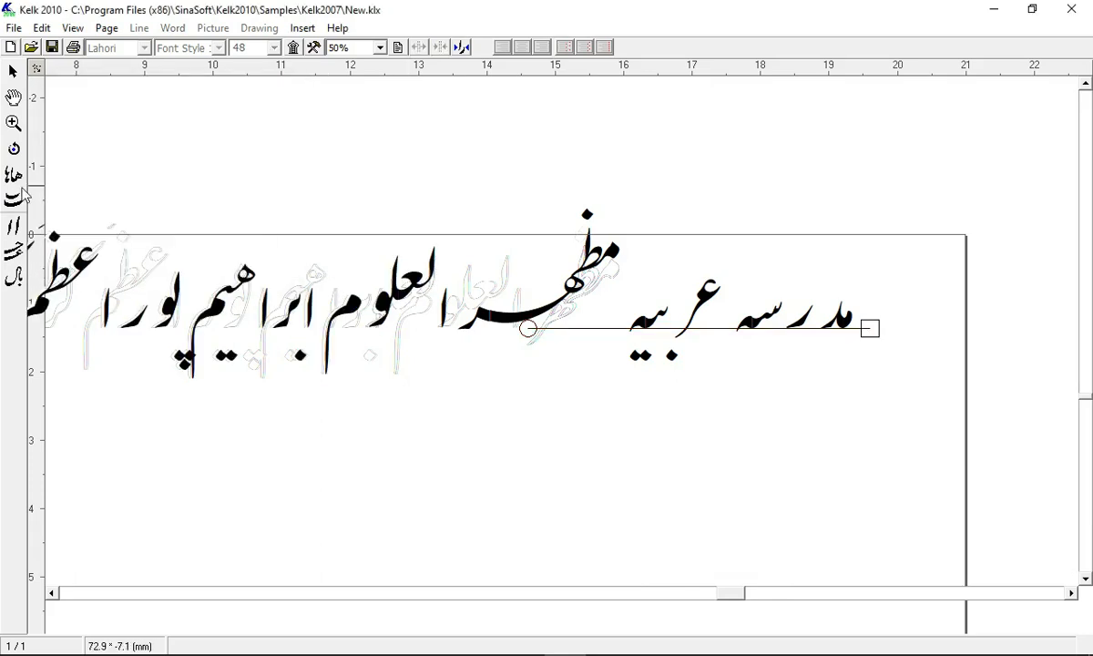
Step: Lower the elongated مظہر by about 0.7 cm and move its dot down to sit above the ظ
{"action": "left_click", "coordinate": [13, 192]}
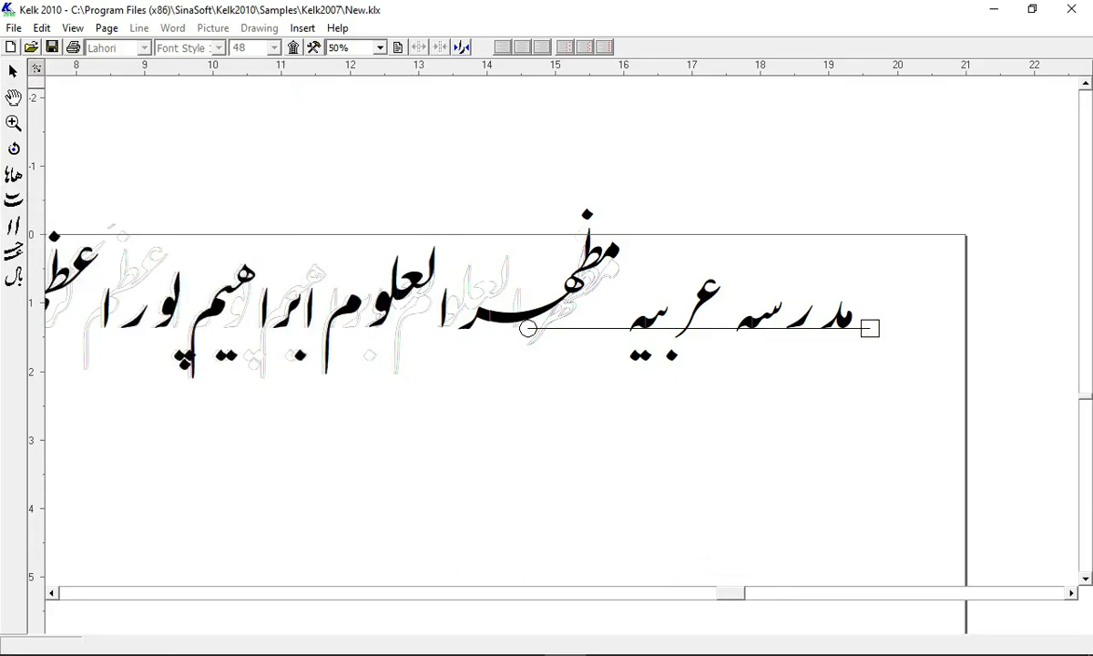
{"action": "left_click_drag", "start_coordinate": [505, 323], "coordinate": [510, 372]}
{"action": "left_click_drag", "start_coordinate": [588, 215], "coordinate": [612, 279]}
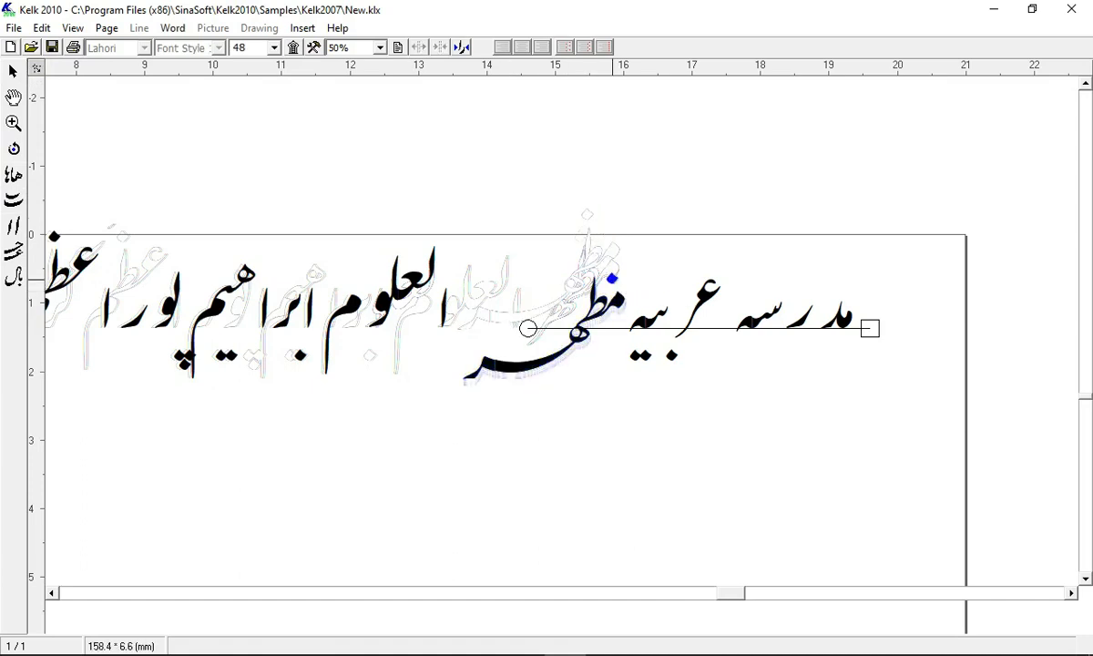
Step: Shift the three dots beneath پور and apply the second alternative shape to its پو ligature
{"action": "left_click_drag", "start_coordinate": [319, 451], "coordinate": [497, 409]}
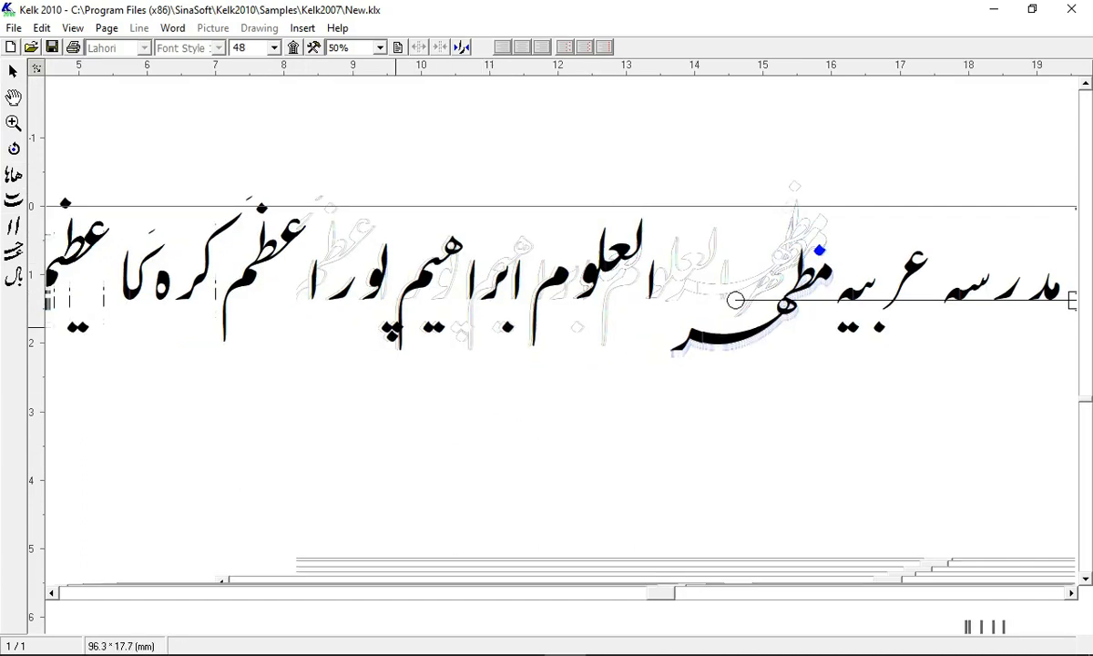
{"action": "left_click_drag", "start_coordinate": [396, 328], "coordinate": [356, 326]}
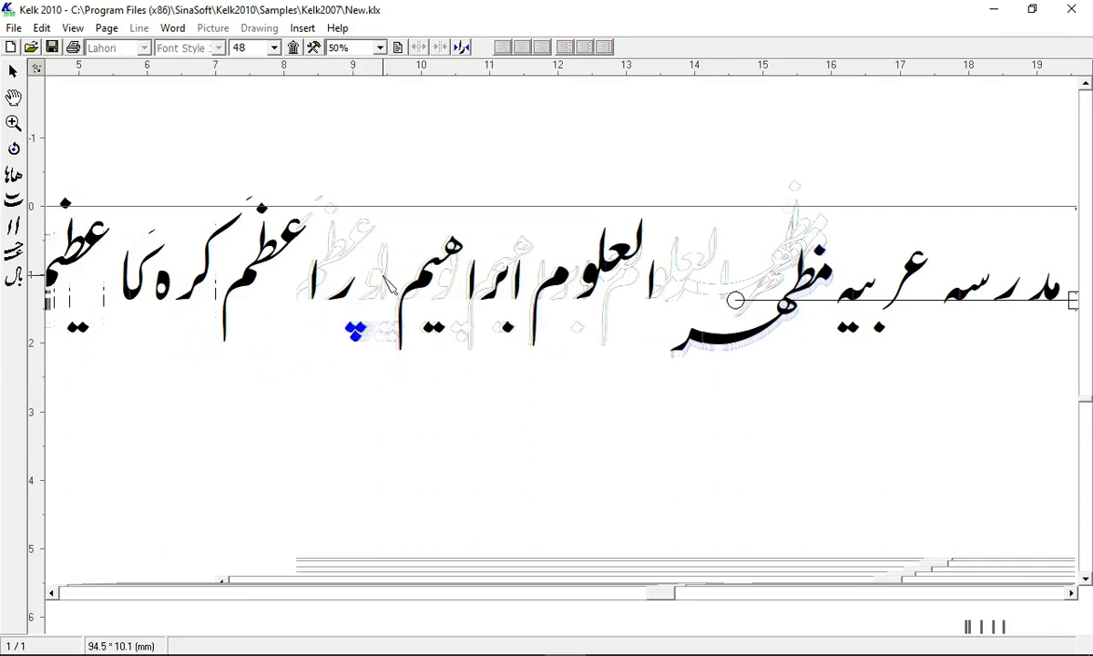
{"action": "left_click", "coordinate": [384, 278]}
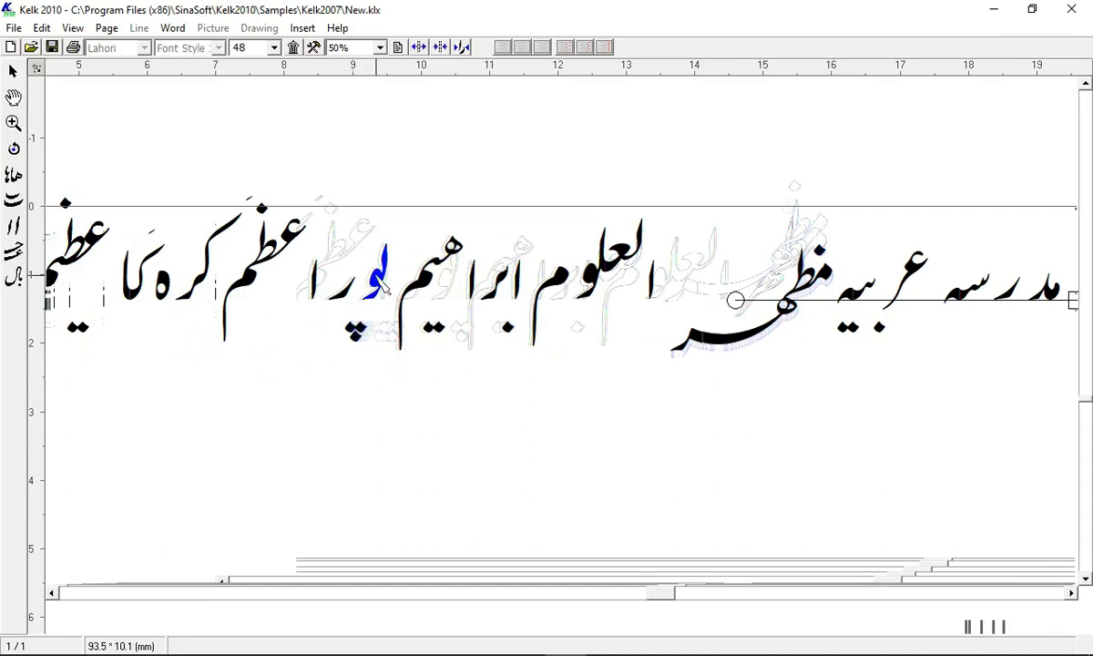
{"action": "right_click", "coordinate": [520, 430]}
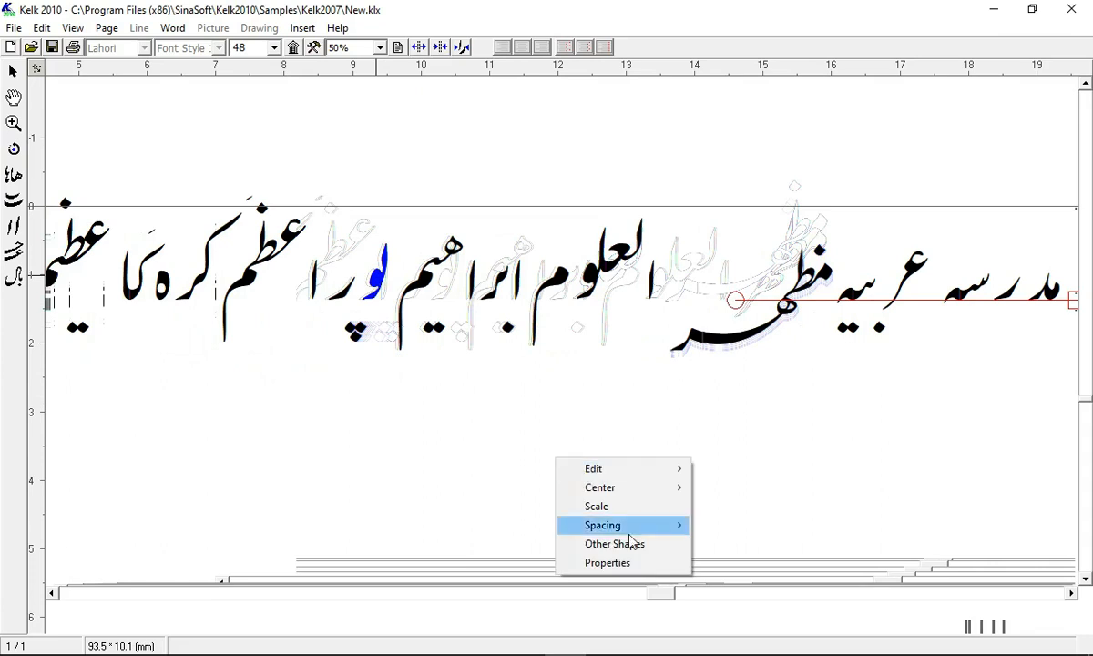
{"action": "left_click", "coordinate": [570, 513]}
{"action": "left_click", "coordinate": [82, 113]}
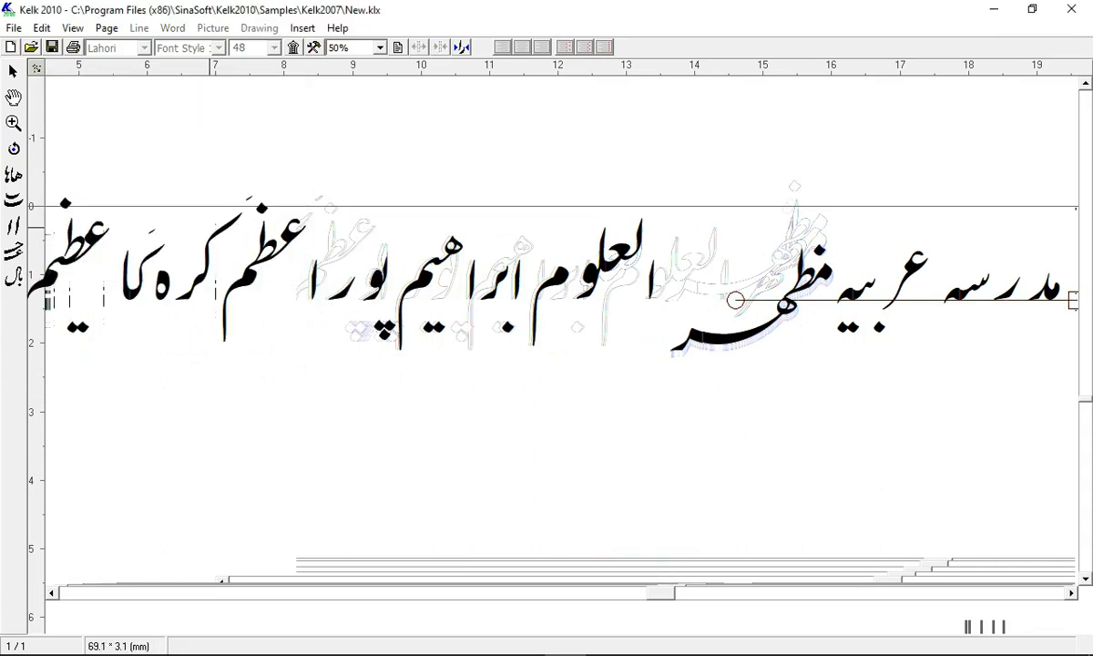
Step: Open the editing options for the عظم ligature in the word اعظم
{"action": "left_click", "coordinate": [256, 288]}
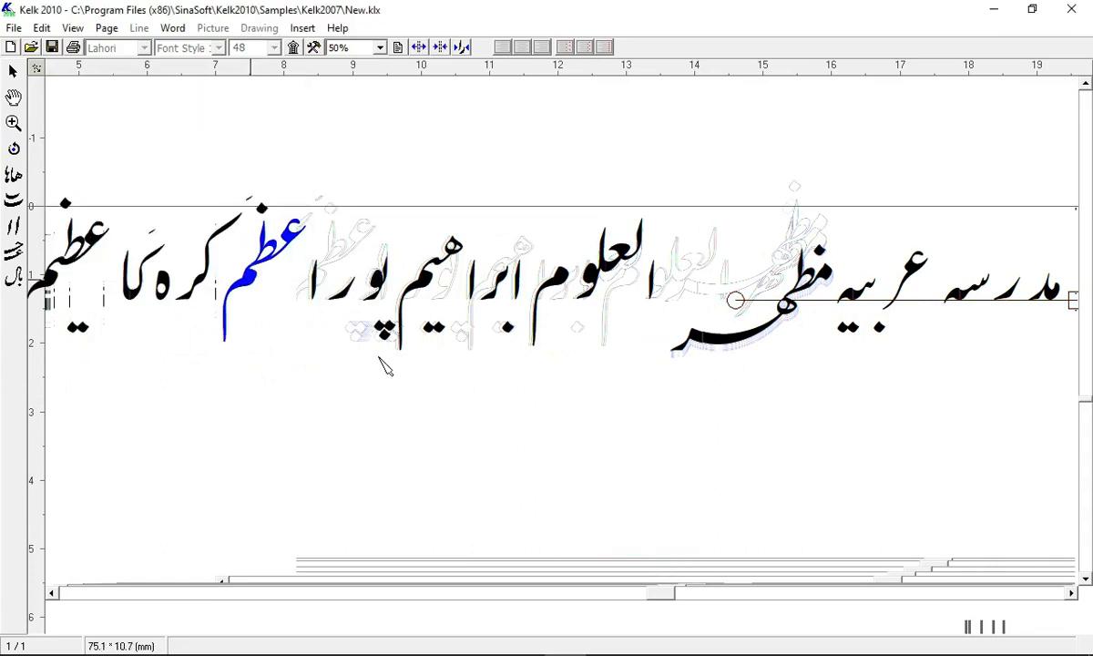
{"action": "right_click", "coordinate": [492, 457]}
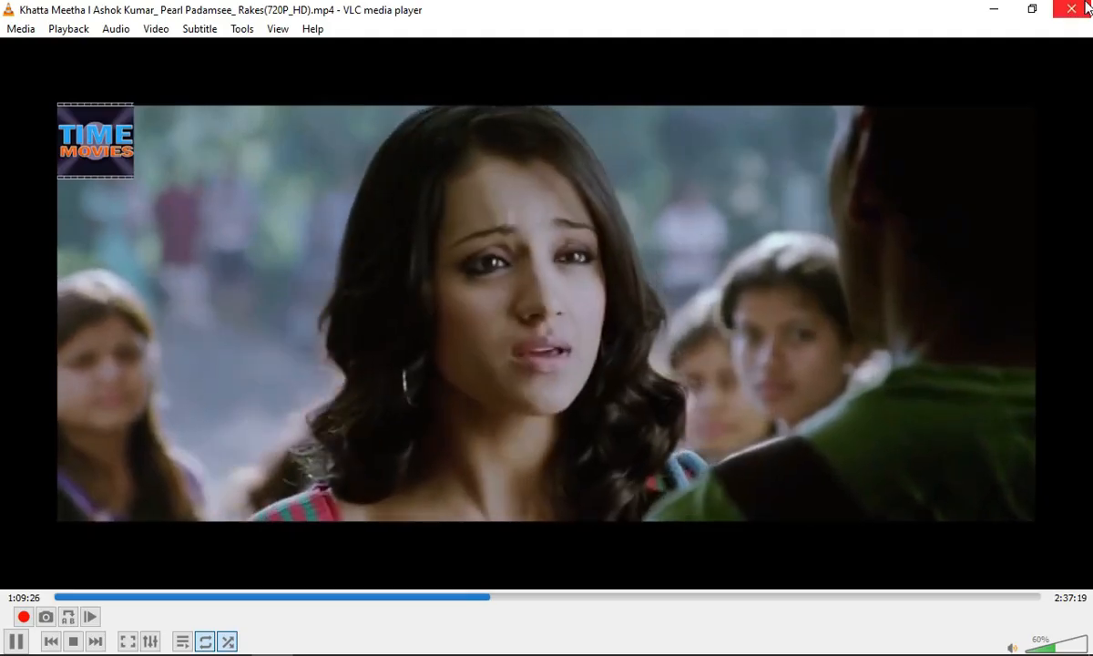
Step: Switch to CorelDRAW and import Kelk.pdf from the Desktop, bringing its selected pages in with text as curves
{"action": "left_click", "coordinate": [986, 8]}
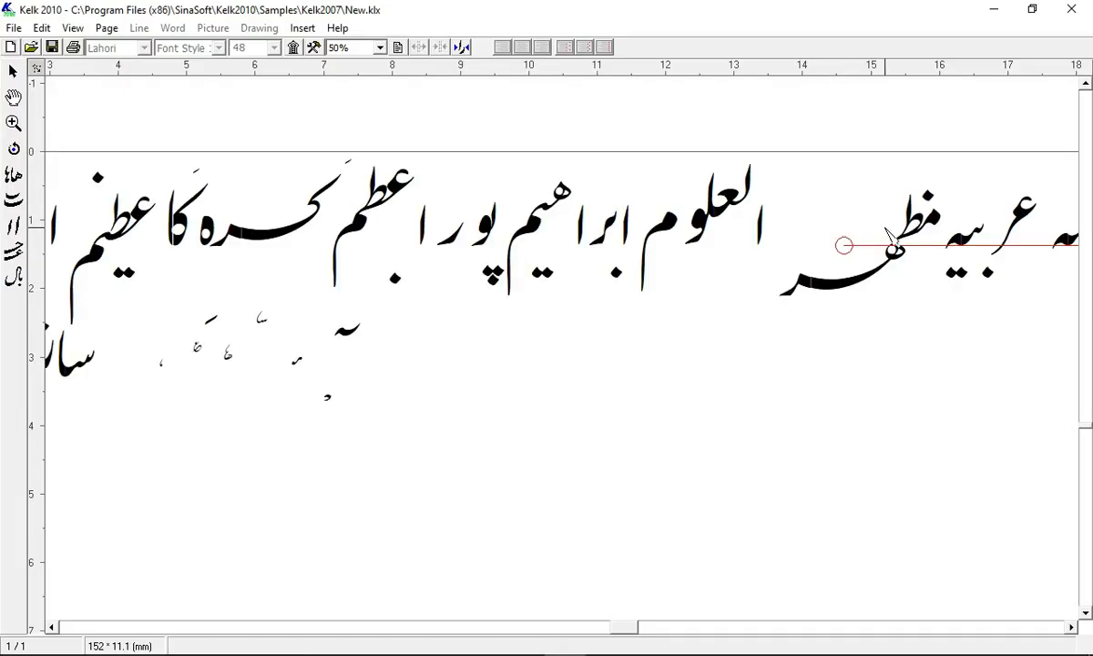
{"action": "left_click", "coordinate": [314, 638]}
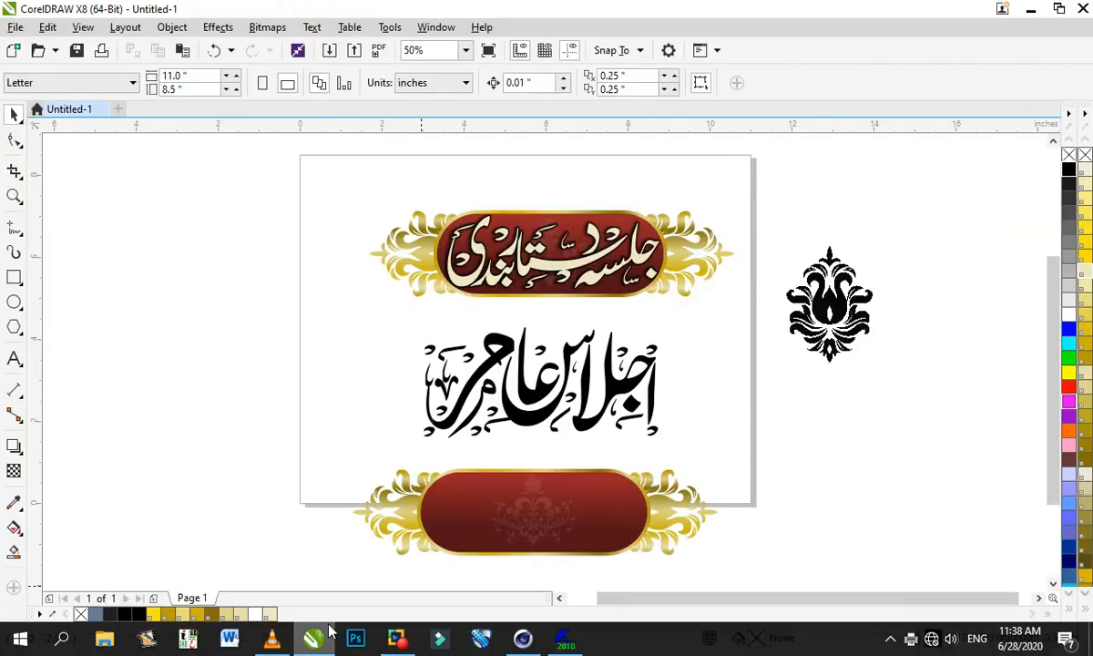
{"action": "right_click", "coordinate": [227, 311]}
{"action": "left_click", "coordinate": [265, 383]}
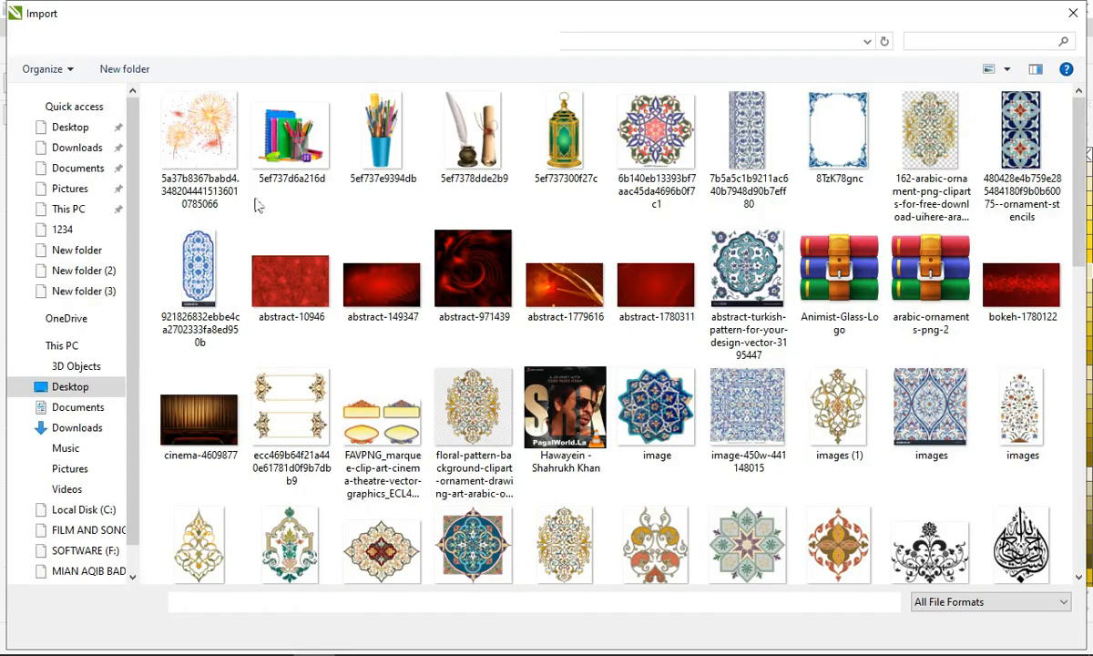
{"action": "left_click", "coordinate": [71, 130]}
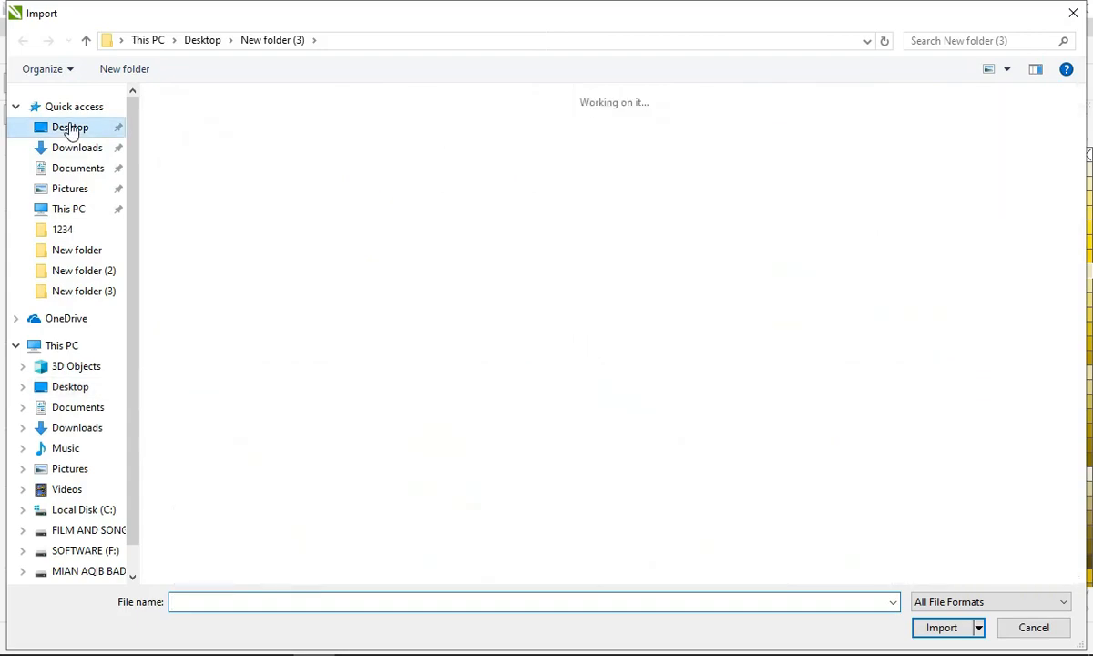
{"action": "double_click", "coordinate": [929, 410]}
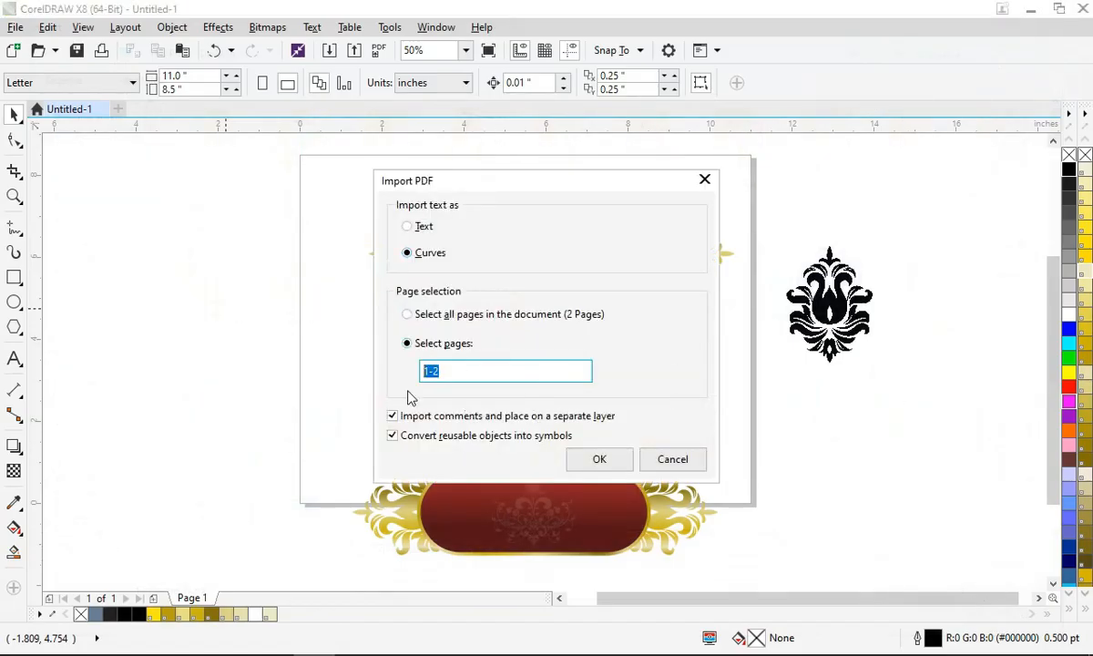
{"action": "left_click", "coordinate": [598, 459]}
Step: Place the imported Kelk.pdf lettering above the page at about 11.56 in wide
{"action": "scroll", "coordinate": [586, 459], "scroll_direction": "down", "scroll_amount": 1}
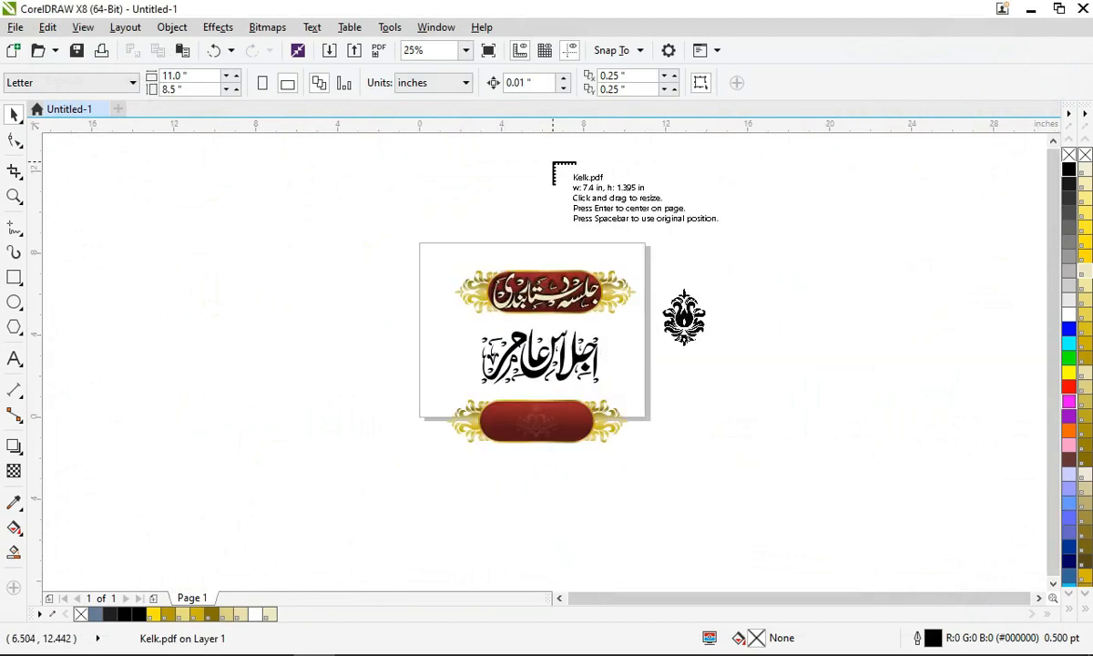
{"action": "scroll", "coordinate": [557, 166], "scroll_direction": "up", "scroll_amount": 1}
{"action": "left_click_drag", "start_coordinate": [324, 194], "coordinate": [806, 251]}
Step: Add a horizontal guideline beneath the first word مدرسہ and a vertical guideline at its outer edge, at about 12.48 in
{"action": "scroll", "coordinate": [804, 233], "scroll_direction": "up", "scroll_amount": 1}
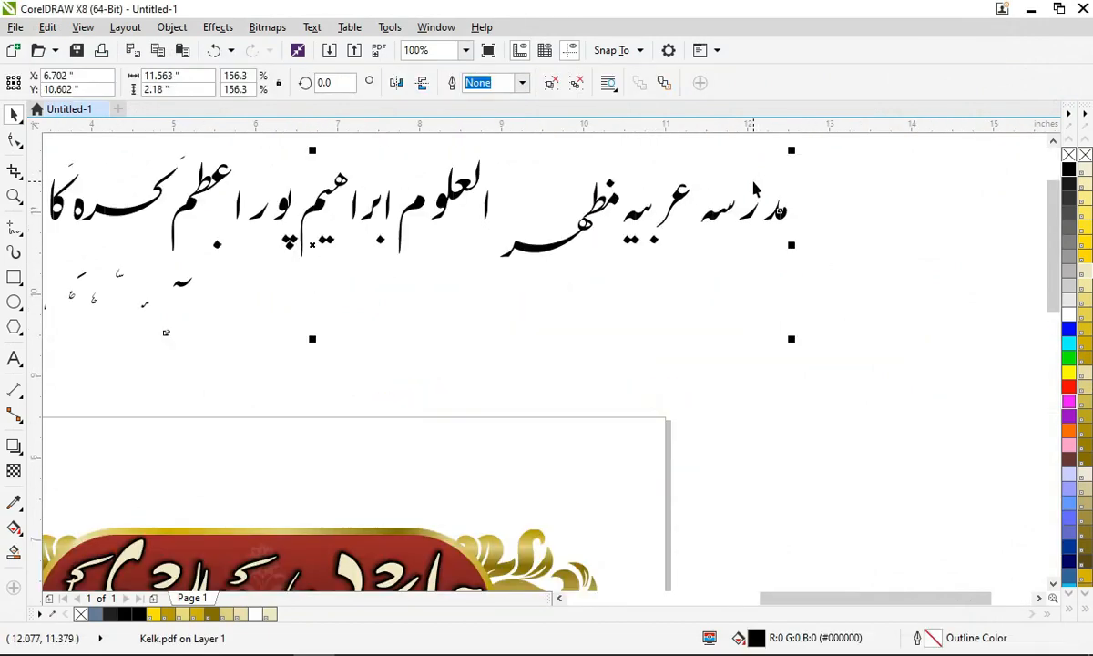
{"action": "left_click_drag", "start_coordinate": [665, 137], "coordinate": [598, 226]}
{"action": "left_click_drag", "start_coordinate": [32, 287], "coordinate": [781, 211]}
Step: Weld the two pieces of مد in مدرسہ and remove the stray nodes along the welded seam
{"action": "scroll", "coordinate": [784, 213], "scroll_direction": "up", "scroll_amount": 3}
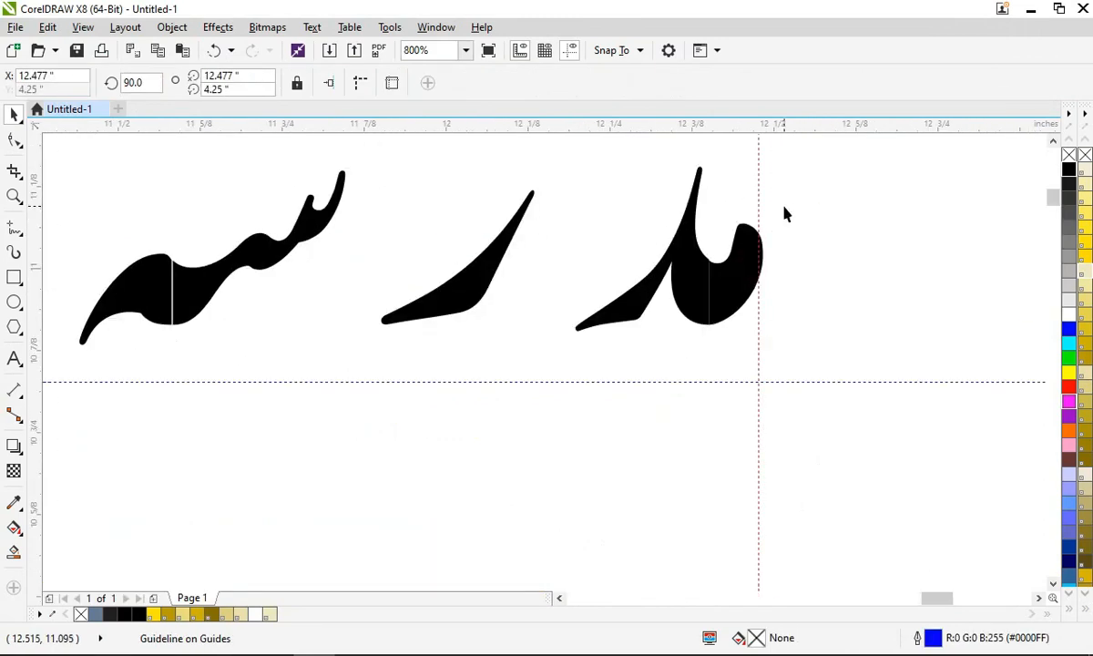
{"action": "left_click", "coordinate": [690, 296]}
{"action": "left_click", "coordinate": [660, 192]}
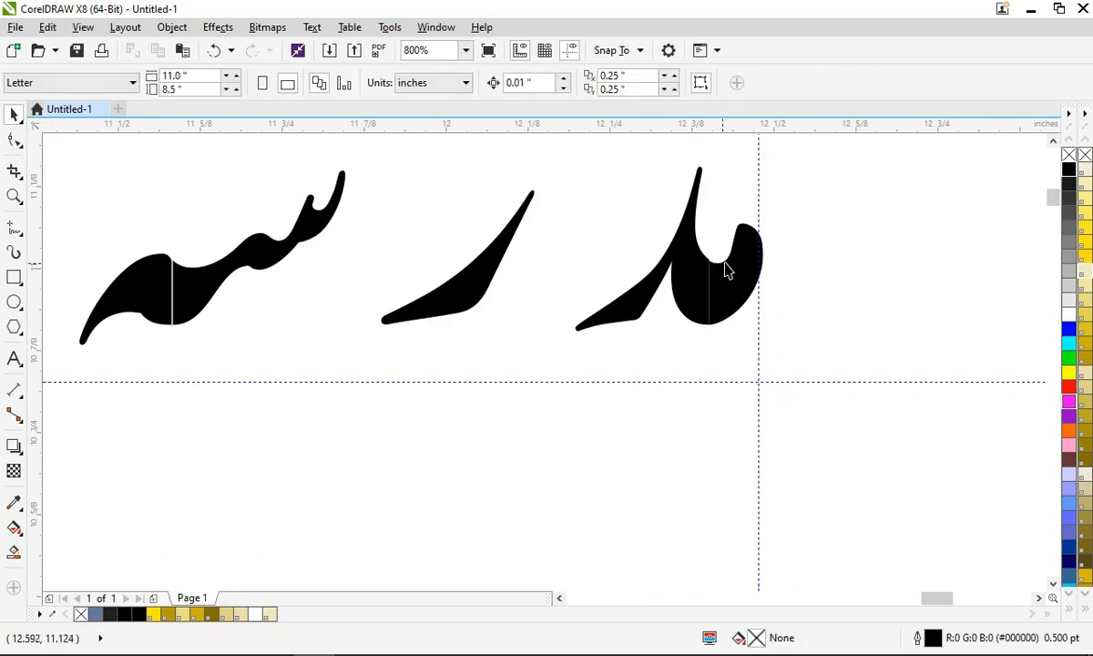
{"action": "left_click", "coordinate": [688, 282]}
{"action": "scroll", "coordinate": [686, 277], "scroll_direction": "up", "scroll_amount": 2}
{"action": "left_click", "coordinate": [642, 258], "text": "shift"}
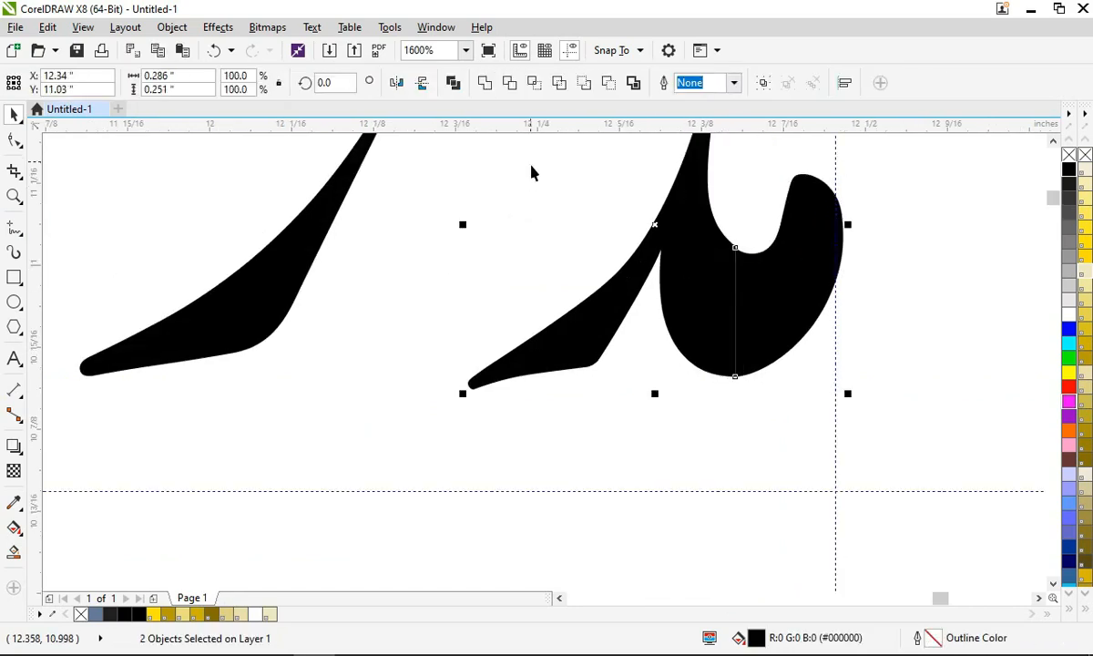
{"action": "left_click", "coordinate": [486, 84]}
{"action": "key", "text": "F10"}
{"action": "scroll", "coordinate": [729, 270], "scroll_direction": "up", "scroll_amount": 1}
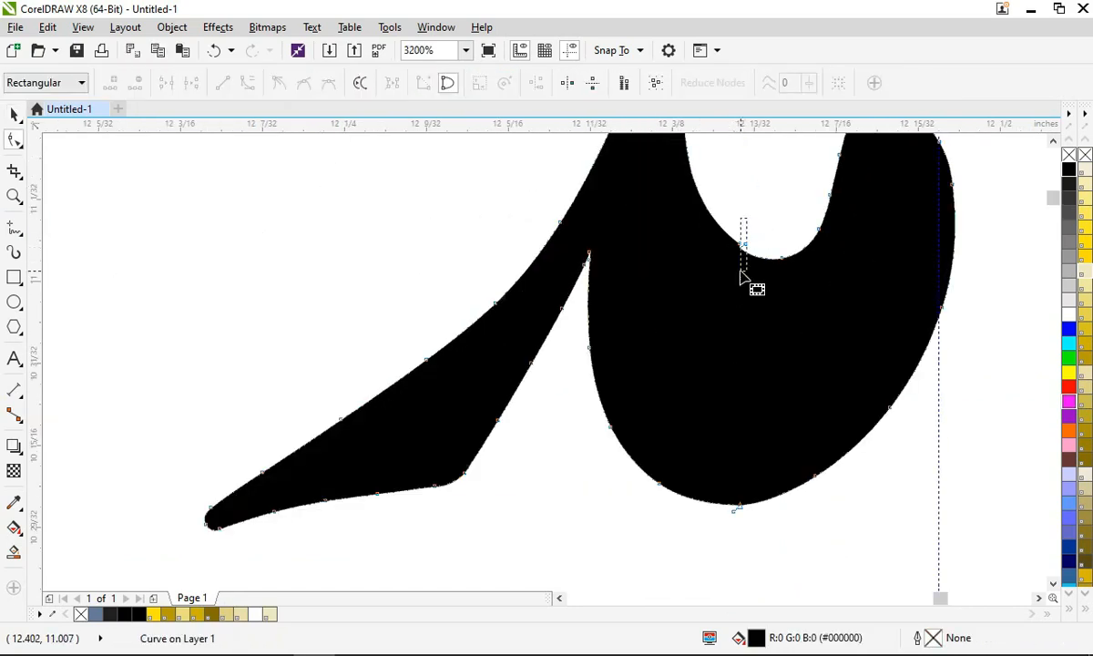
{"action": "scroll", "coordinate": [715, 483], "scroll_direction": "down", "scroll_amount": 1}
{"action": "key", "text": "space"}
Step: Lower the welded مد onto the horizontal guideline and move the ر of مدرسہ close beside it
{"action": "left_click_drag", "start_coordinate": [710, 366], "coordinate": [694, 458]}
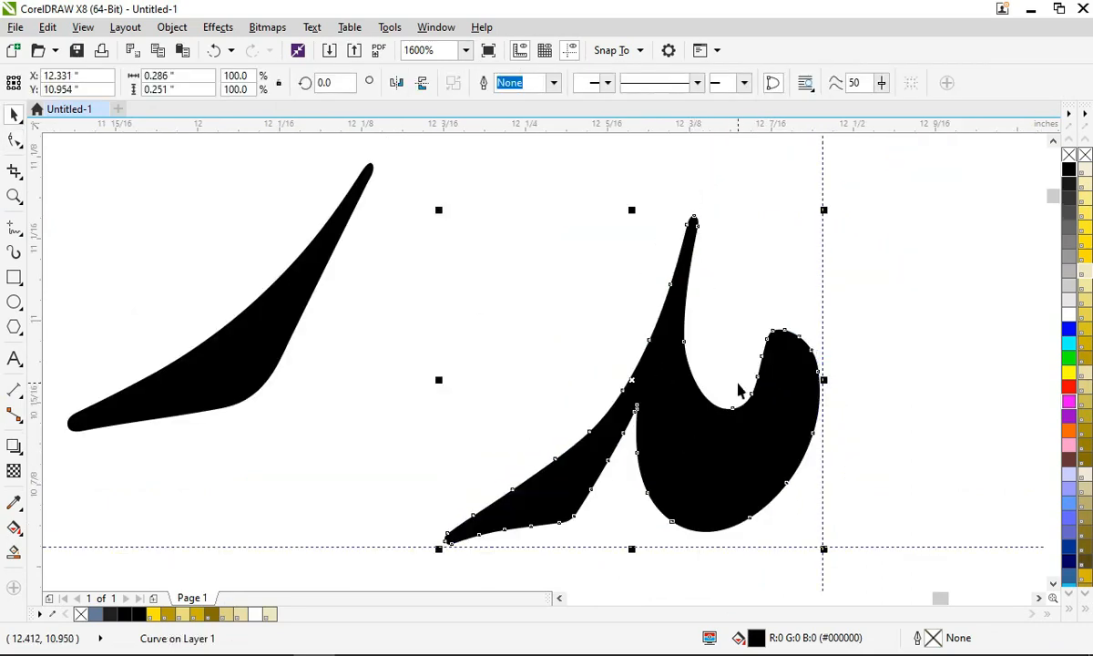
{"action": "left_click_drag", "start_coordinate": [214, 342], "coordinate": [436, 430]}
{"action": "scroll", "coordinate": [543, 324], "scroll_direction": "down", "scroll_amount": 5}
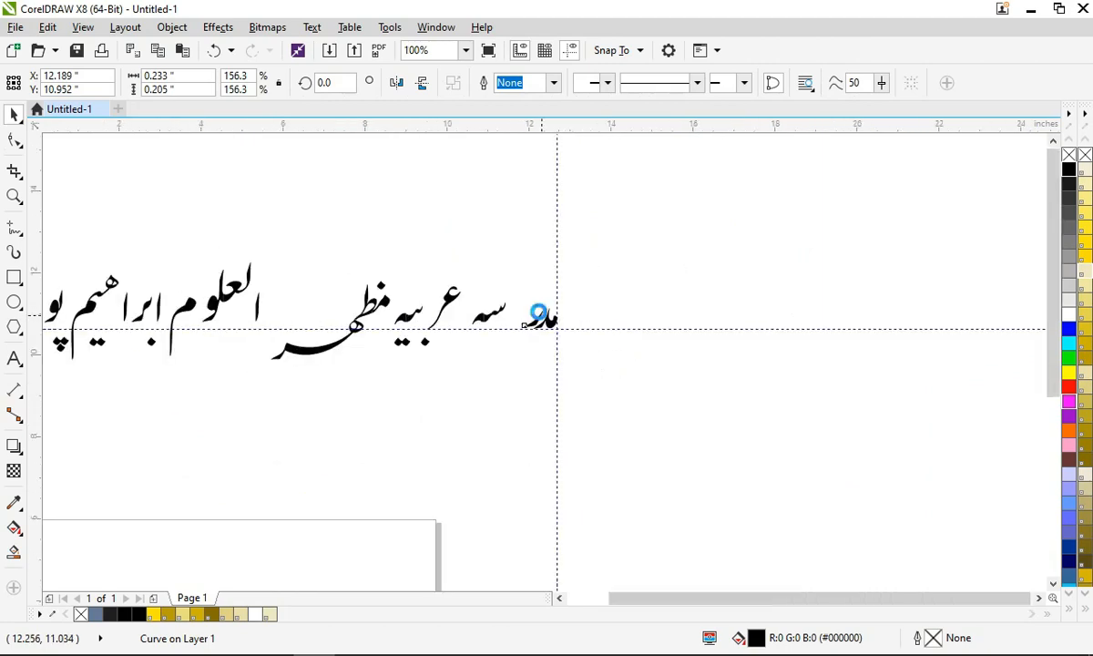
Step: Bring the spare ر from the far end of the line below مدرسہ and settle the original ر against مد on the guideline
{"action": "scroll", "coordinate": [84, 319], "scroll_direction": "up", "scroll_amount": 1}
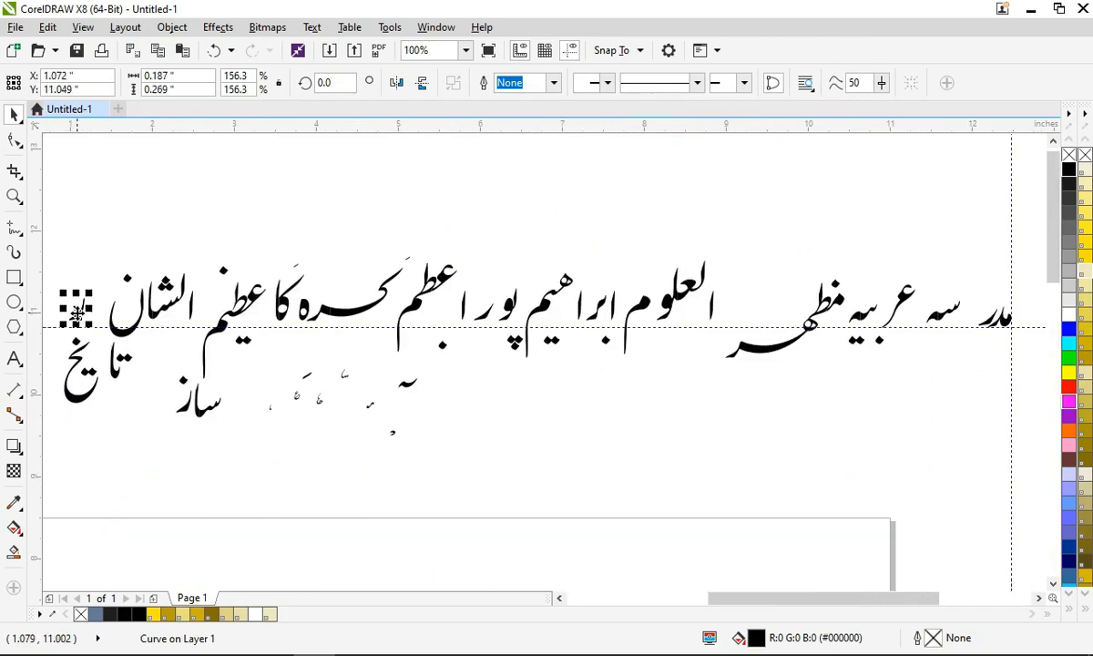
{"action": "scroll", "coordinate": [963, 344], "scroll_direction": "up", "scroll_amount": 2}
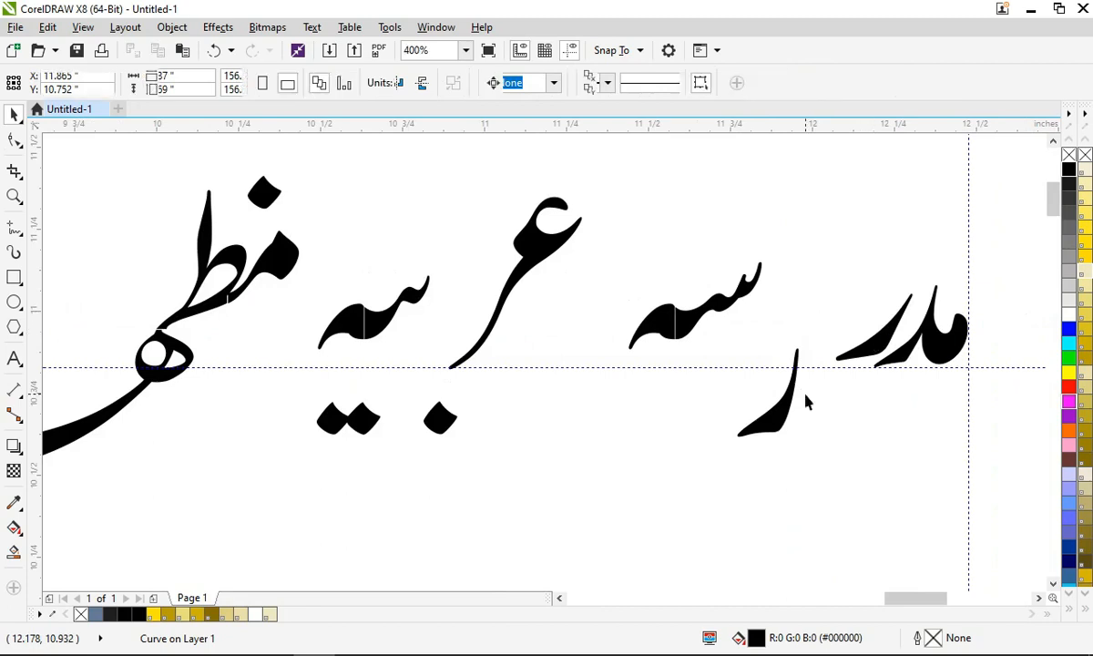
{"action": "left_click", "coordinate": [805, 403]}
{"action": "mouse_move", "coordinate": [893, 345]}
{"action": "left_mouse_down"}
{"action": "mouse_move", "coordinate": [884, 313]}
{"action": "mouse_move", "coordinate": [867, 322]}
{"action": "mouse_move", "coordinate": [842, 244]}
{"action": "mouse_move", "coordinate": [840, 286]}
{"action": "left_mouse_up"}
{"action": "scroll", "coordinate": [886, 378], "scroll_direction": "up", "scroll_amount": 1}
{"action": "left_click_drag", "start_coordinate": [889, 328], "coordinate": [866, 360]}
Step: Weld the two pieces of سہ in مدرسہ and stack the shape above مدر, inside the vertical guideline
{"action": "left_click", "coordinate": [476, 335]}
{"action": "scroll", "coordinate": [475, 335], "scroll_direction": "up", "scroll_amount": 2}
{"action": "left_click_drag", "start_coordinate": [471, 320], "coordinate": [644, 238]}
{"action": "left_click", "coordinate": [424, 310], "text": "shift"}
{"action": "key", "text": "ctrl+l"}
{"action": "scroll", "coordinate": [472, 214], "scroll_direction": "down", "scroll_amount": 3}
{"action": "key", "text": "Escape"}
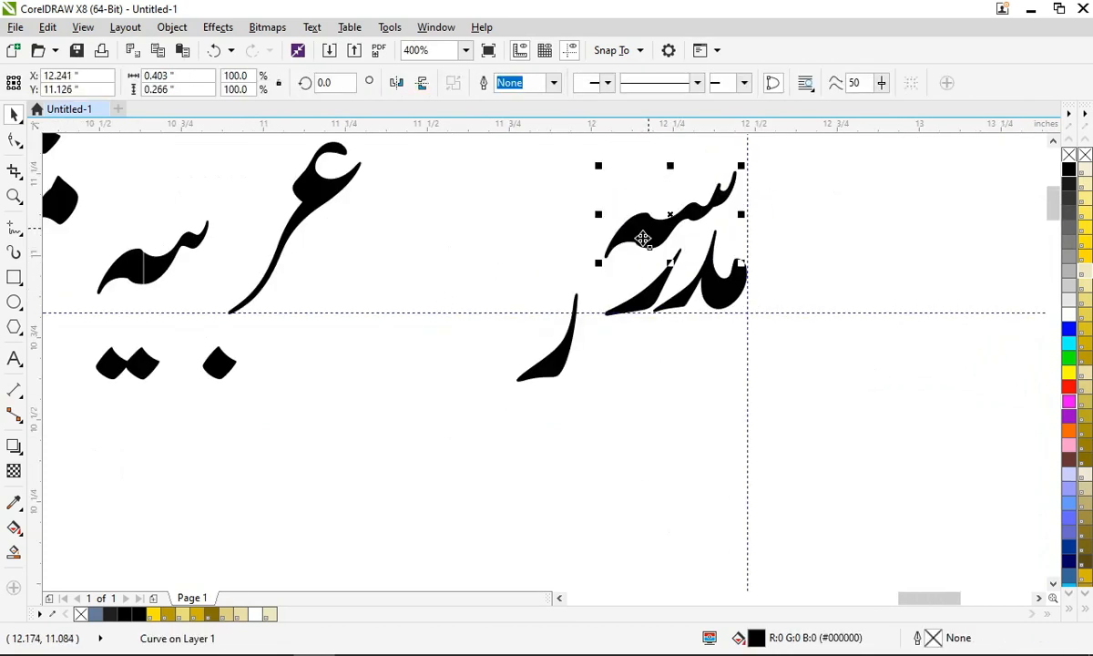
Step: Park the two-dot mark and single dot of عربیہ below the guideline near the spare ر, and shift سہ above the یہ
{"action": "scroll", "coordinate": [599, 290], "scroll_direction": "down", "scroll_amount": 1}
{"action": "left_click_drag", "start_coordinate": [342, 302], "coordinate": [602, 271]}
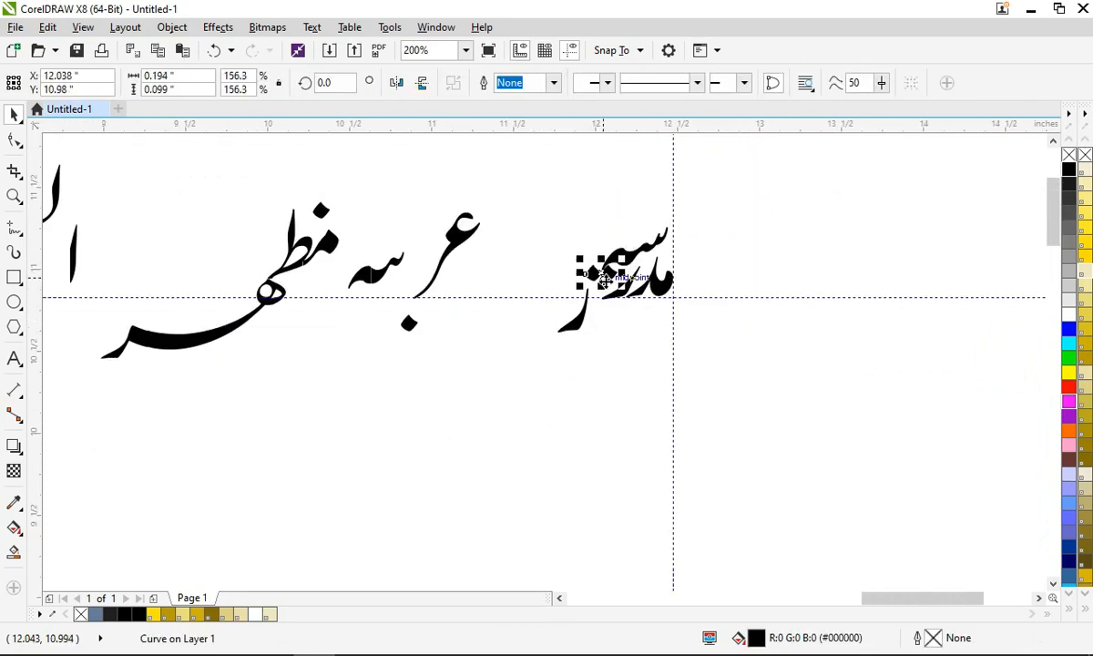
{"action": "scroll", "coordinate": [604, 273], "scroll_direction": "up", "scroll_amount": 2}
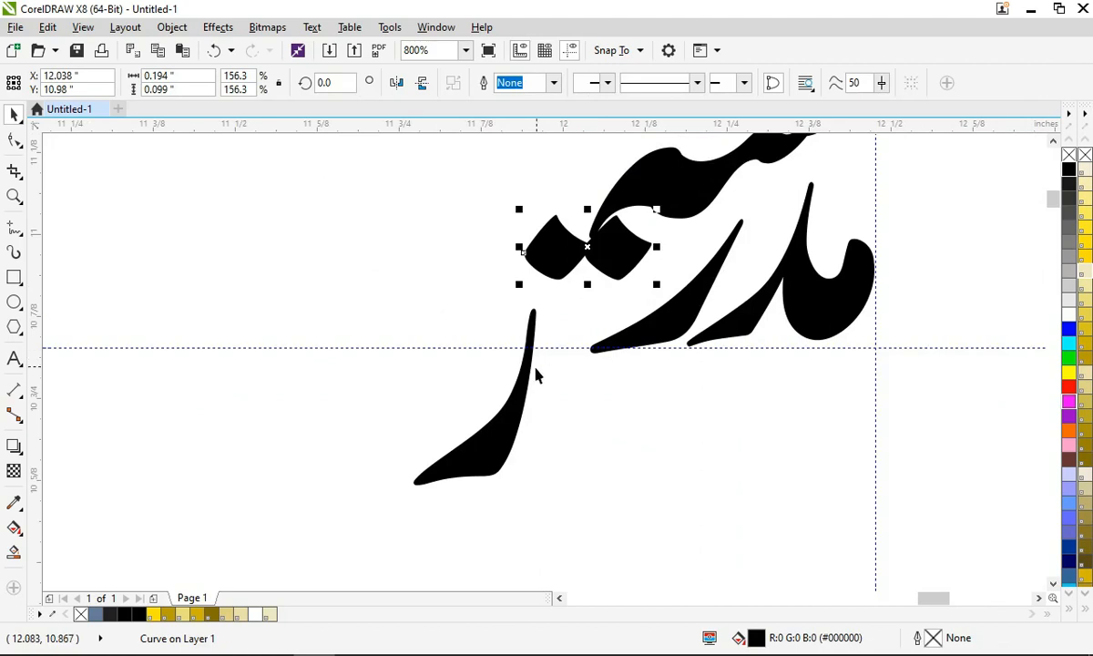
{"action": "scroll", "coordinate": [536, 373], "scroll_direction": "down", "scroll_amount": 1}
{"action": "left_click_drag", "start_coordinate": [201, 411], "coordinate": [436, 390]}
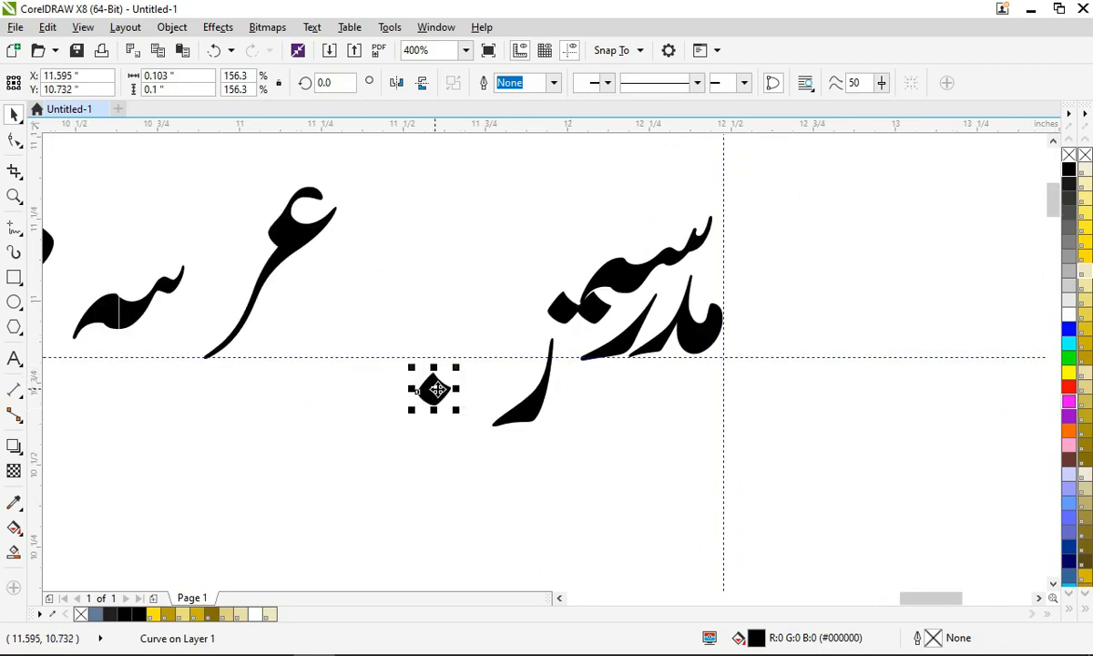
{"action": "left_click_drag", "start_coordinate": [573, 315], "coordinate": [406, 492]}
{"action": "left_click_drag", "start_coordinate": [592, 292], "coordinate": [195, 244]}
Step: Close the gap in the یہ of عربیہ, weld its two pieces, and move the shape below the horizontal guideline
{"action": "scroll", "coordinate": [109, 303], "scroll_direction": "up", "scroll_amount": 1}
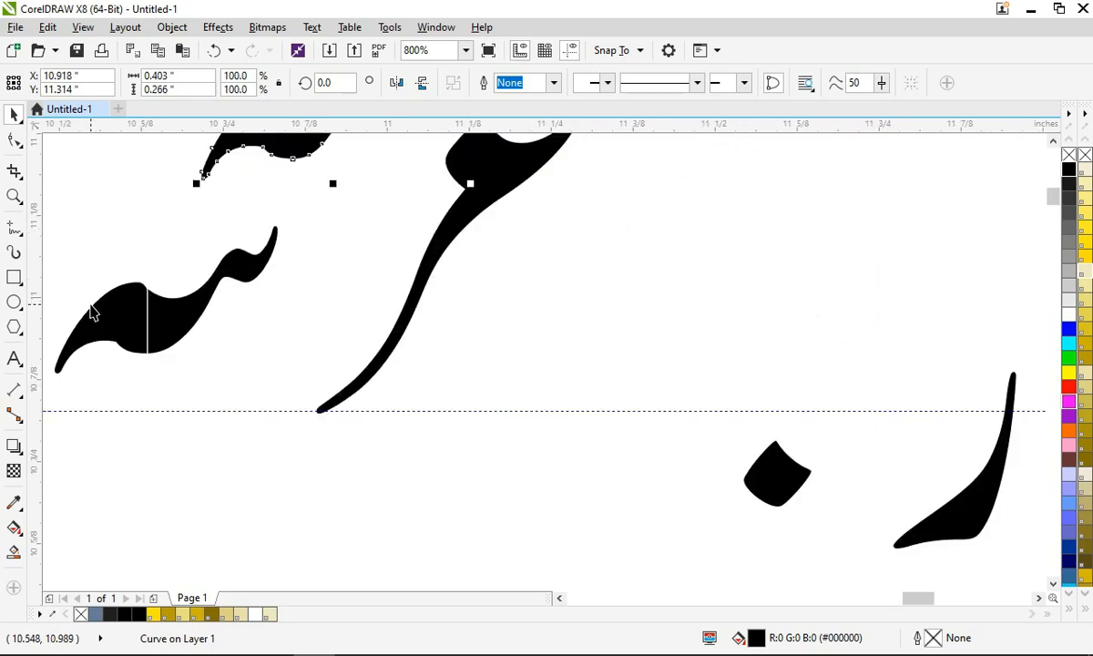
{"action": "scroll", "coordinate": [164, 314], "scroll_direction": "up", "scroll_amount": 1}
{"action": "left_click", "coordinate": [224, 327]}
{"action": "scroll", "coordinate": [182, 309], "scroll_direction": "up", "scroll_amount": 2}
{"action": "scroll", "coordinate": [178, 305], "scroll_direction": "down", "scroll_amount": 2}
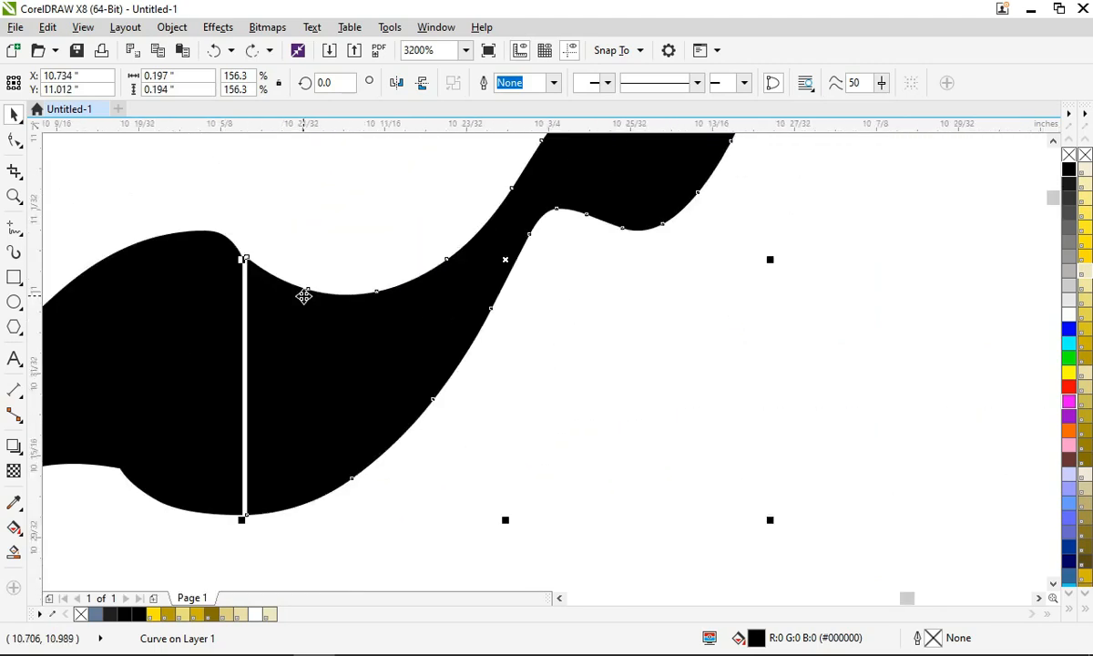
{"action": "scroll", "coordinate": [302, 292], "scroll_direction": "up", "scroll_amount": 3}
{"action": "left_click_drag", "start_coordinate": [335, 293], "coordinate": [244, 286]}
{"action": "left_click", "coordinate": [244, 286], "text": "shift"}
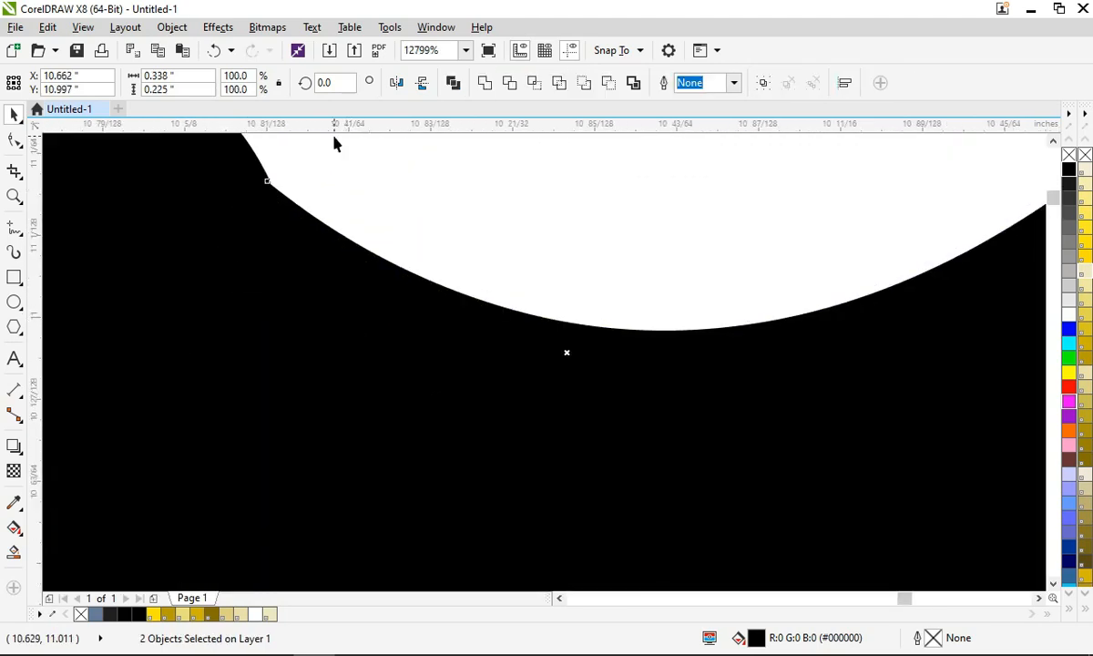
{"action": "left_click", "coordinate": [484, 91]}
{"action": "scroll", "coordinate": [447, 168], "scroll_direction": "down", "scroll_amount": 5}
{"action": "left_click_drag", "start_coordinate": [360, 310], "coordinate": [477, 405]}
Step: Put سہ back above مدر and set عر tightly beside it, shifting the spare ر further down
{"action": "left_click_drag", "start_coordinate": [445, 211], "coordinate": [904, 279]}
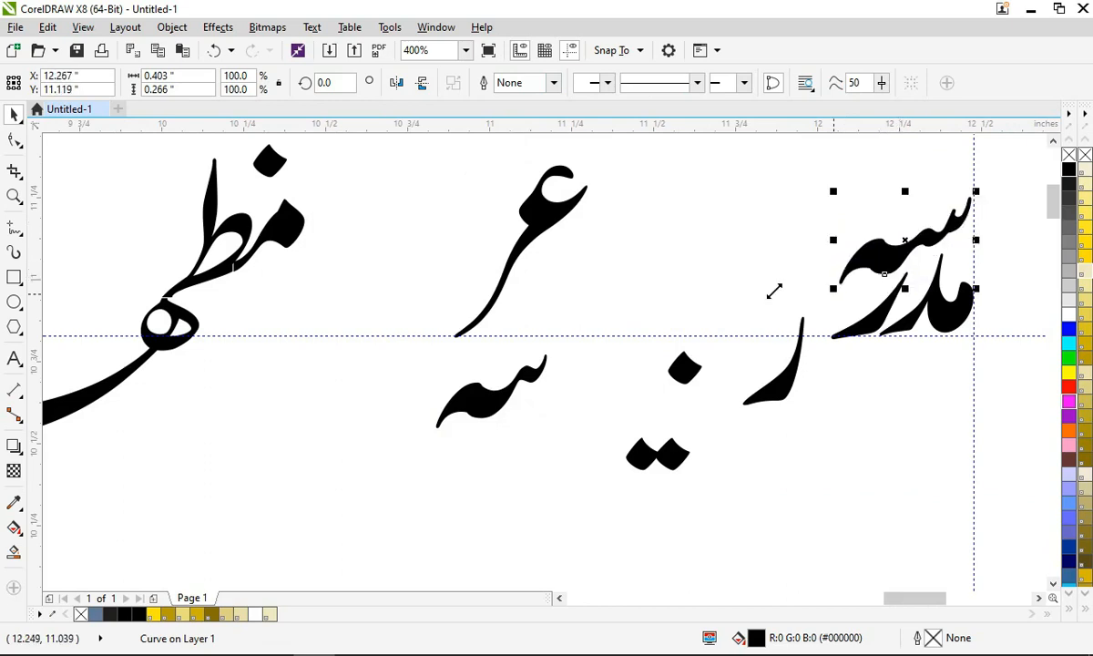
{"action": "left_click_drag", "start_coordinate": [508, 258], "coordinate": [857, 214]}
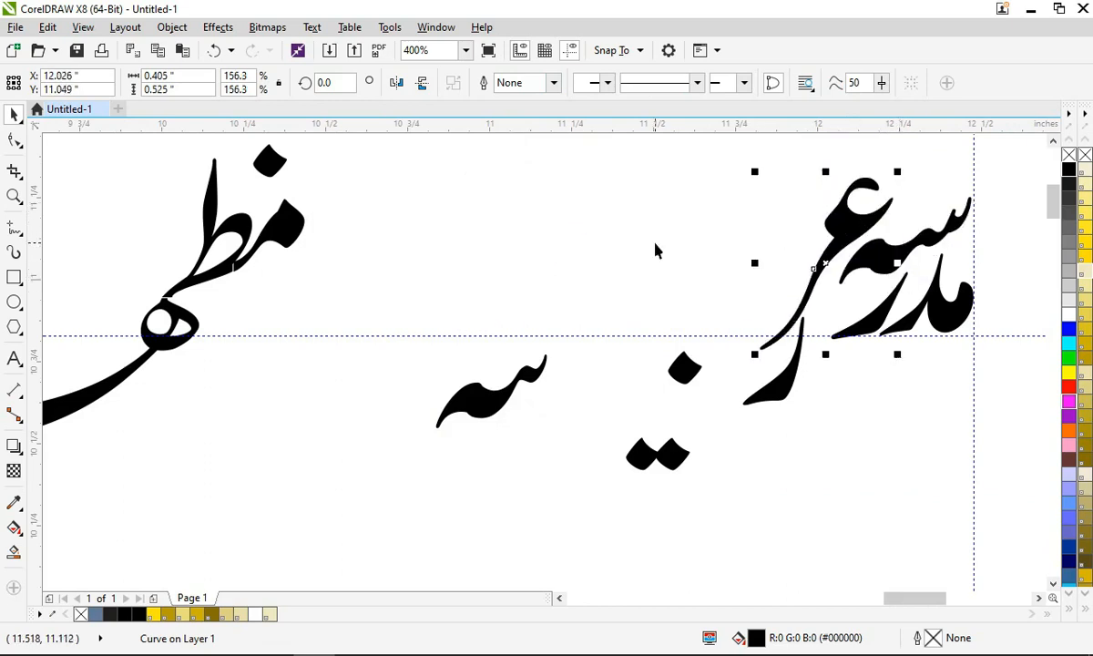
{"action": "left_click", "coordinate": [758, 374]}
{"action": "left_click_drag", "start_coordinate": [772, 404], "coordinate": [754, 468]}
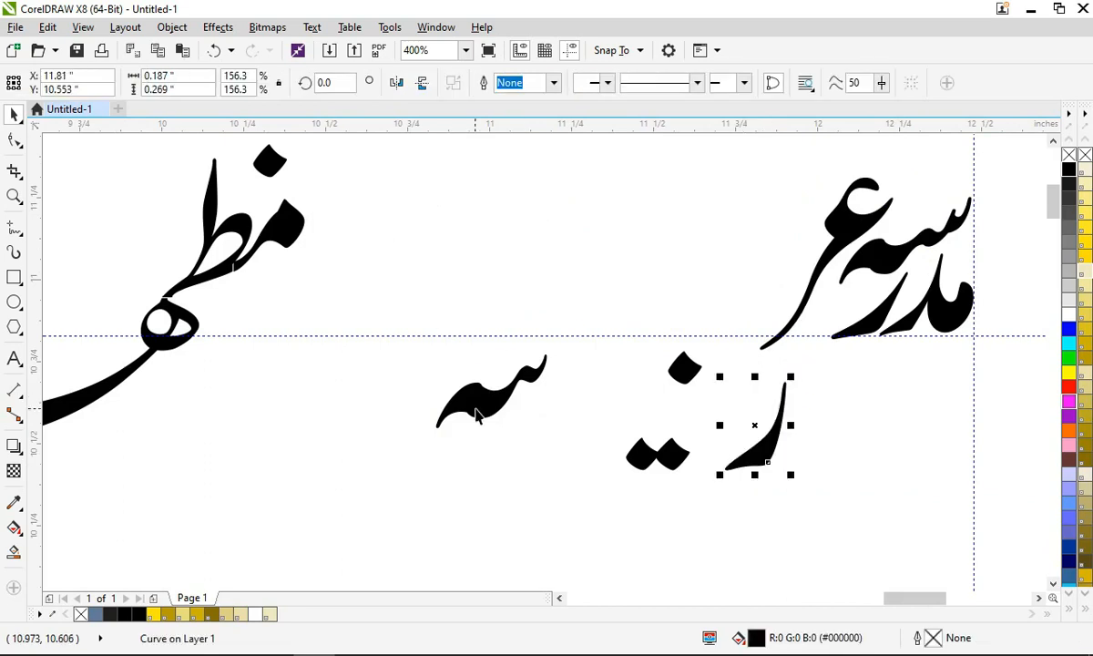
Step: Place the welded یہ beside عر and set its two-dot mark directly beneath it
{"action": "left_click_drag", "start_coordinate": [476, 414], "coordinate": [730, 285]}
{"action": "left_click_drag", "start_coordinate": [658, 452], "coordinate": [764, 306]}
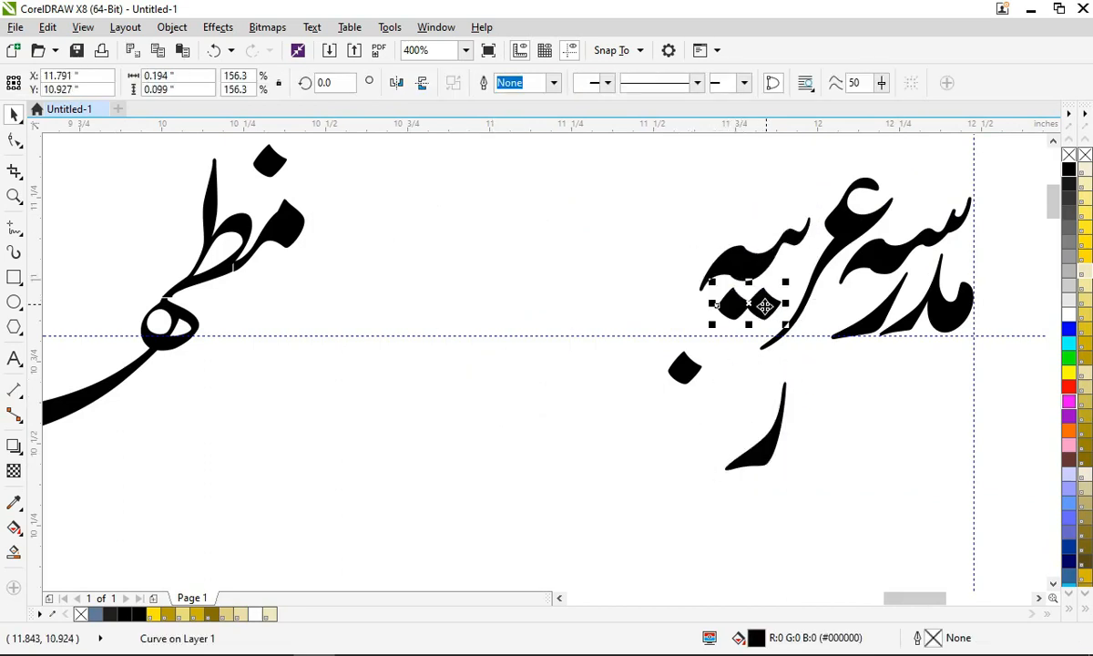
{"action": "left_click", "coordinate": [751, 330]}
Step: Set the single dot of عربیہ between یہ and عر, and add a second horizontal guideline near the top of the lettering
{"action": "left_click_drag", "start_coordinate": [685, 368], "coordinate": [809, 251]}
{"action": "scroll", "coordinate": [801, 287], "scroll_direction": "up", "scroll_amount": 2}
{"action": "left_click", "coordinate": [769, 308]}
{"action": "scroll", "coordinate": [807, 246], "scroll_direction": "down", "scroll_amount": 4}
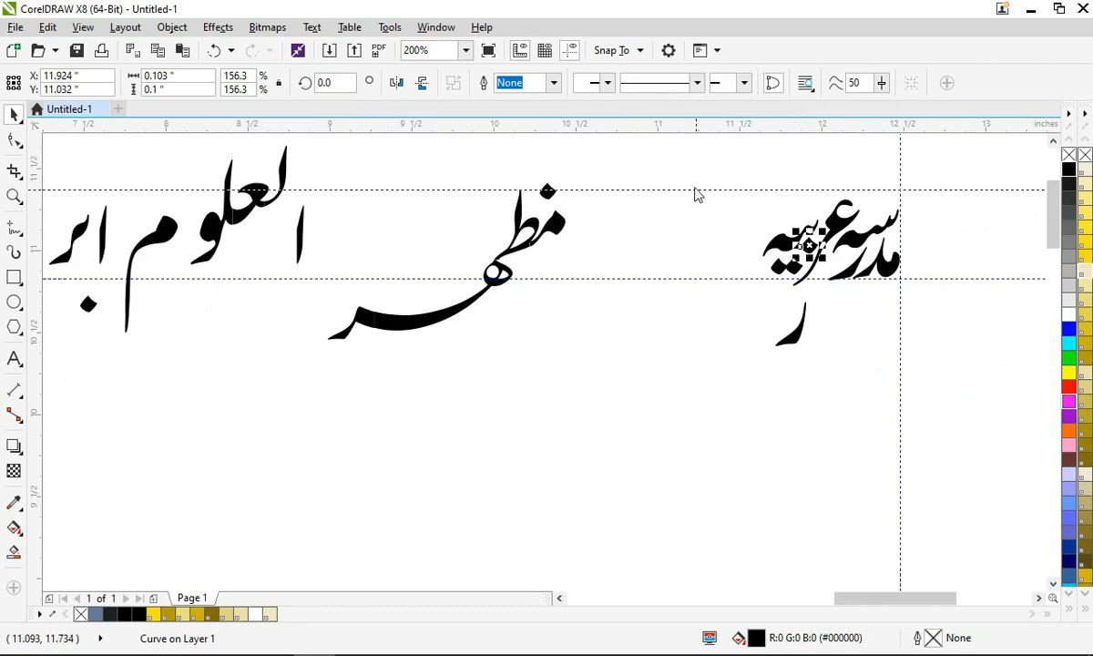
Step: Move the م piece of مظہر over its gap with the ظ and weld the two pieces together
{"action": "left_click", "coordinate": [576, 274]}
{"action": "left_click", "coordinate": [550, 235]}
{"action": "scroll", "coordinate": [615, 288], "scroll_direction": "up", "scroll_amount": 5}
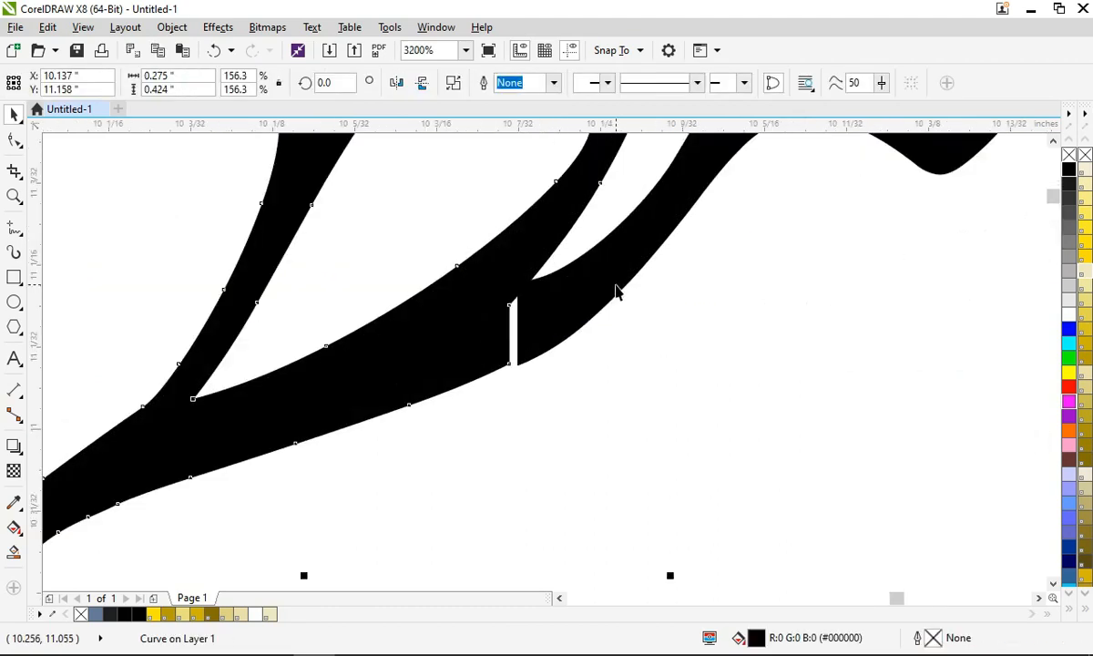
{"action": "left_click", "coordinate": [583, 282]}
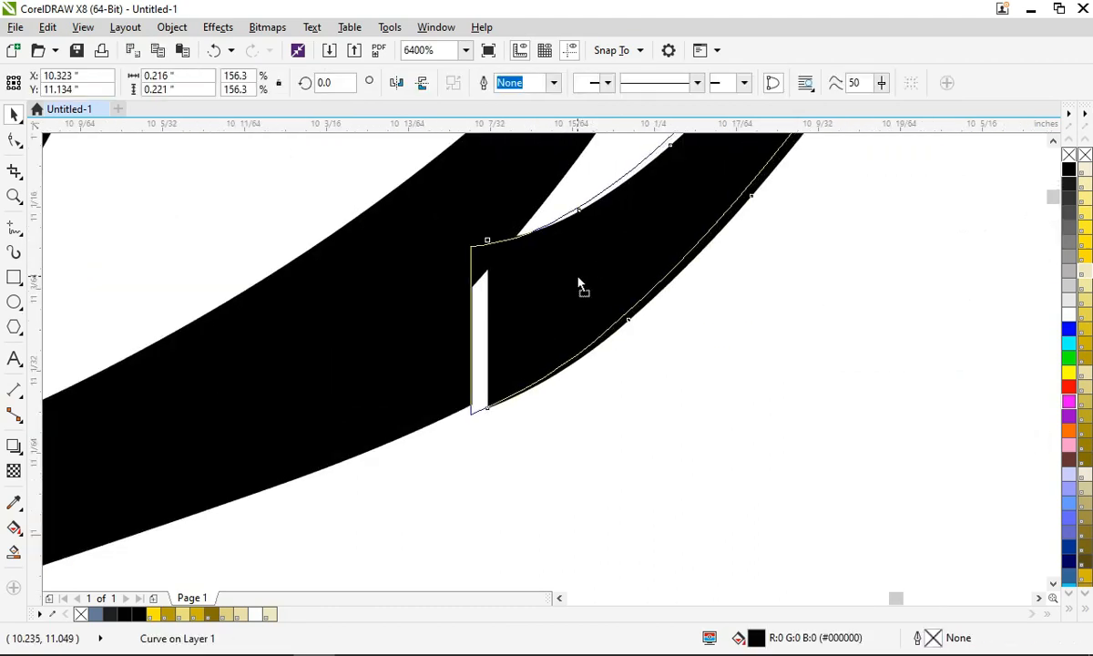
{"action": "left_click", "coordinate": [349, 368], "text": "shift"}
{"action": "scroll", "coordinate": [630, 254], "scroll_direction": "down", "scroll_amount": 3}
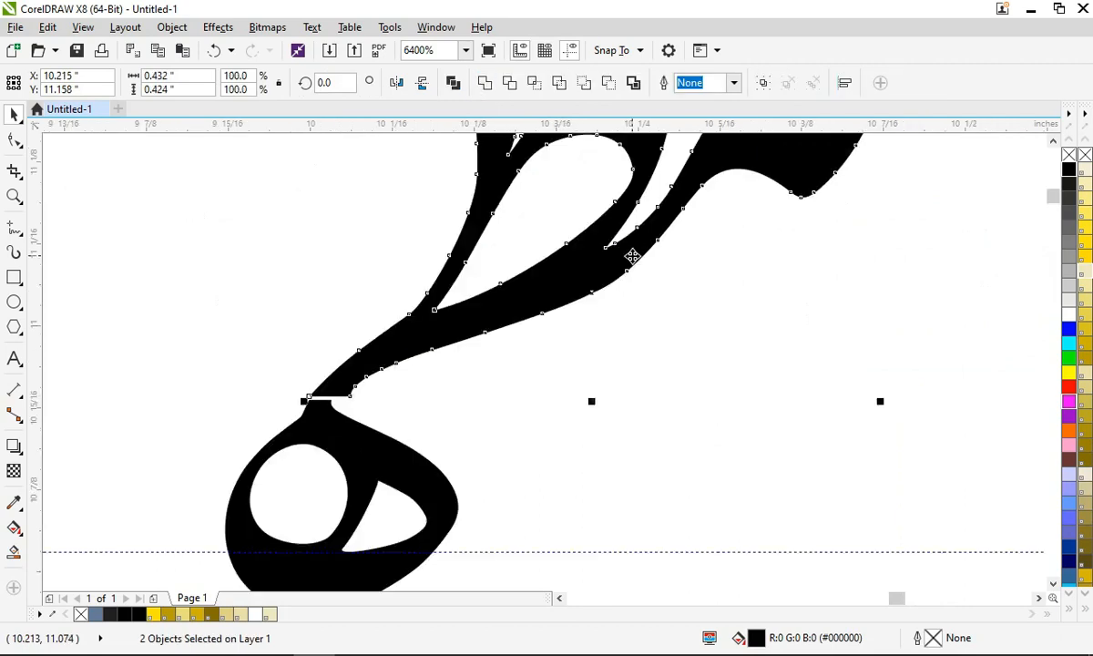
Step: Overlap the welded مظ with the ہ below it to close the gap, and weld the two shapes
{"action": "scroll", "coordinate": [631, 256], "scroll_direction": "up", "scroll_amount": 3}
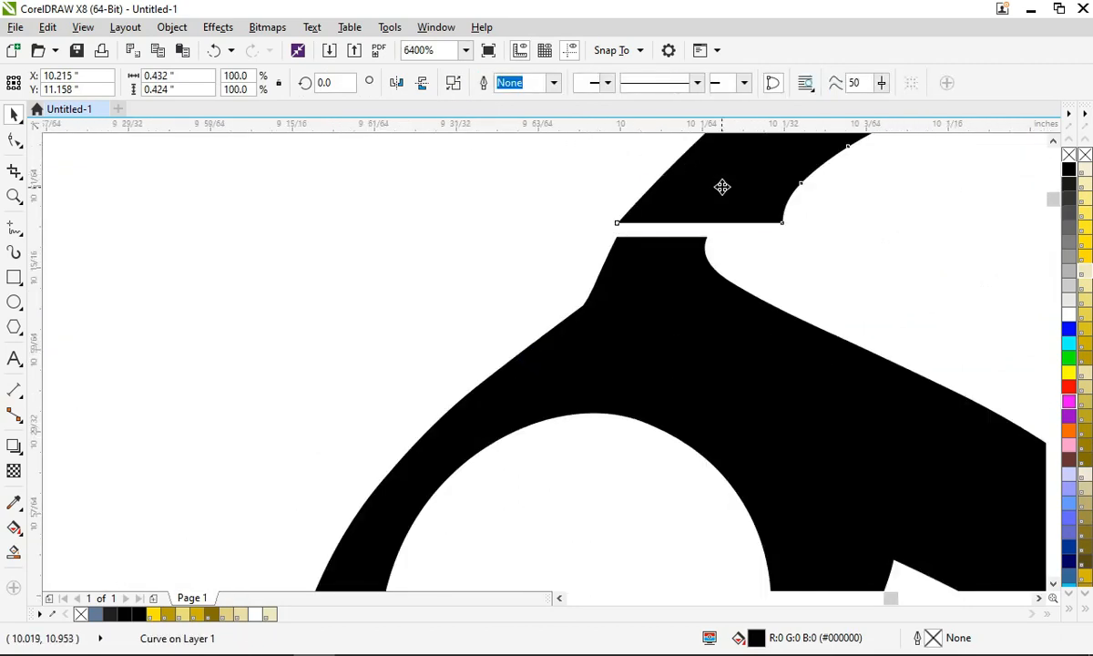
{"action": "left_click_drag", "start_coordinate": [722, 187], "coordinate": [701, 241]}
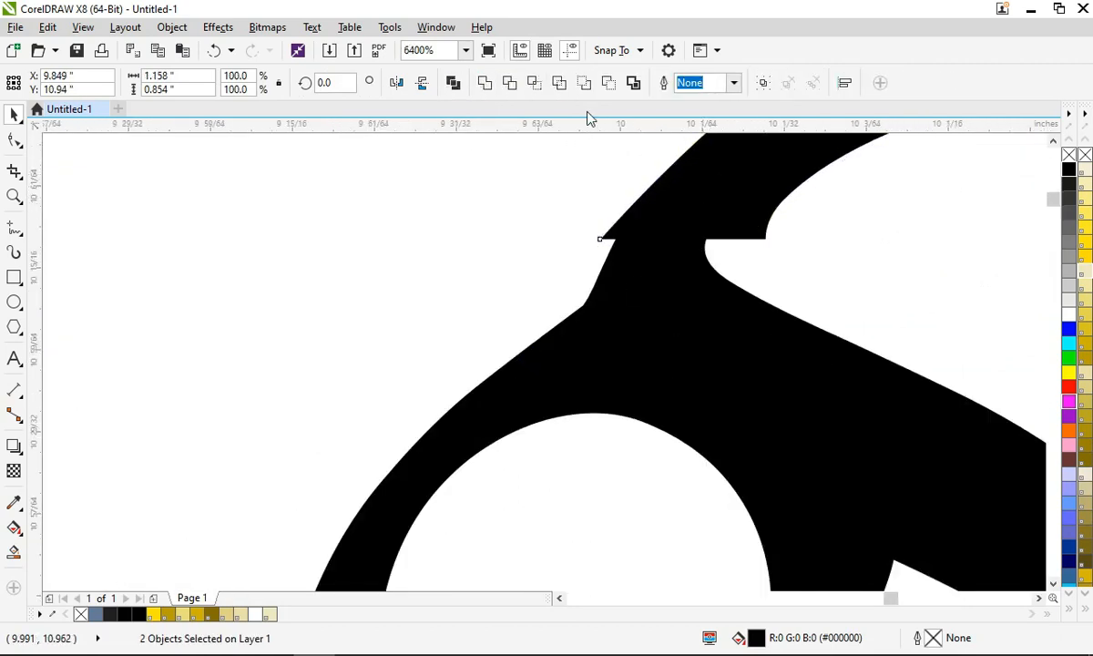
{"action": "left_click", "coordinate": [484, 83]}
Step: Weld the end piece with the ر onto the long curved stroke of مظہر
{"action": "scroll", "coordinate": [547, 398], "scroll_direction": "down", "scroll_amount": 6}
{"action": "left_click", "coordinate": [547, 398]}
{"action": "scroll", "coordinate": [390, 369], "scroll_direction": "up", "scroll_amount": 3}
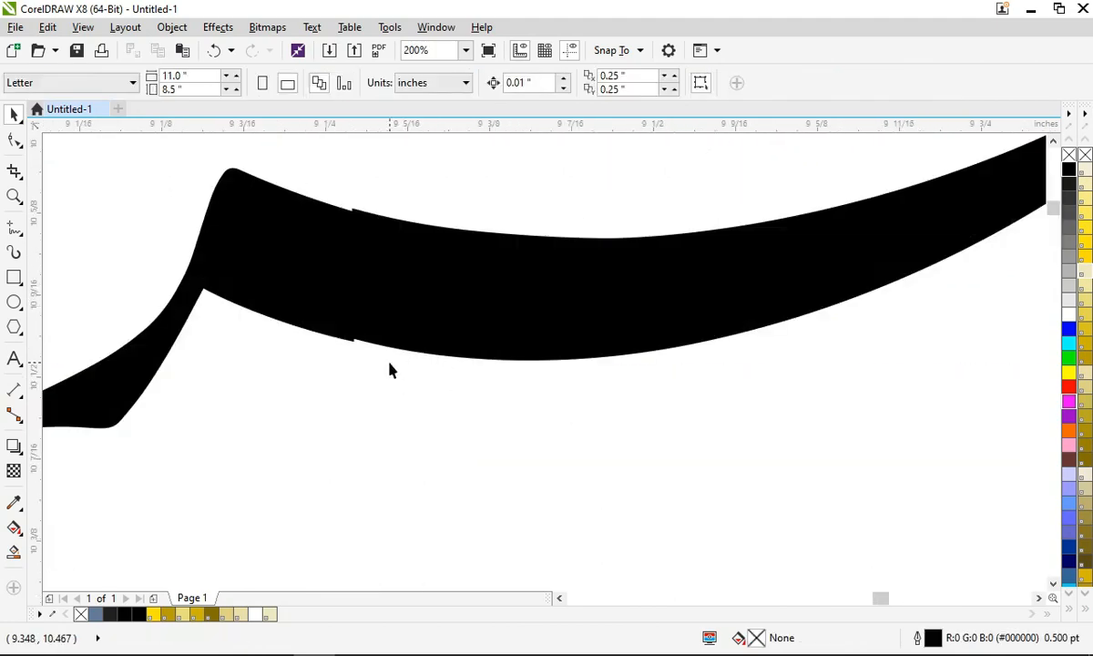
{"action": "left_click", "coordinate": [356, 215]}
{"action": "scroll", "coordinate": [349, 215], "scroll_direction": "up", "scroll_amount": 1}
{"action": "left_click", "coordinate": [345, 205], "text": "shift"}
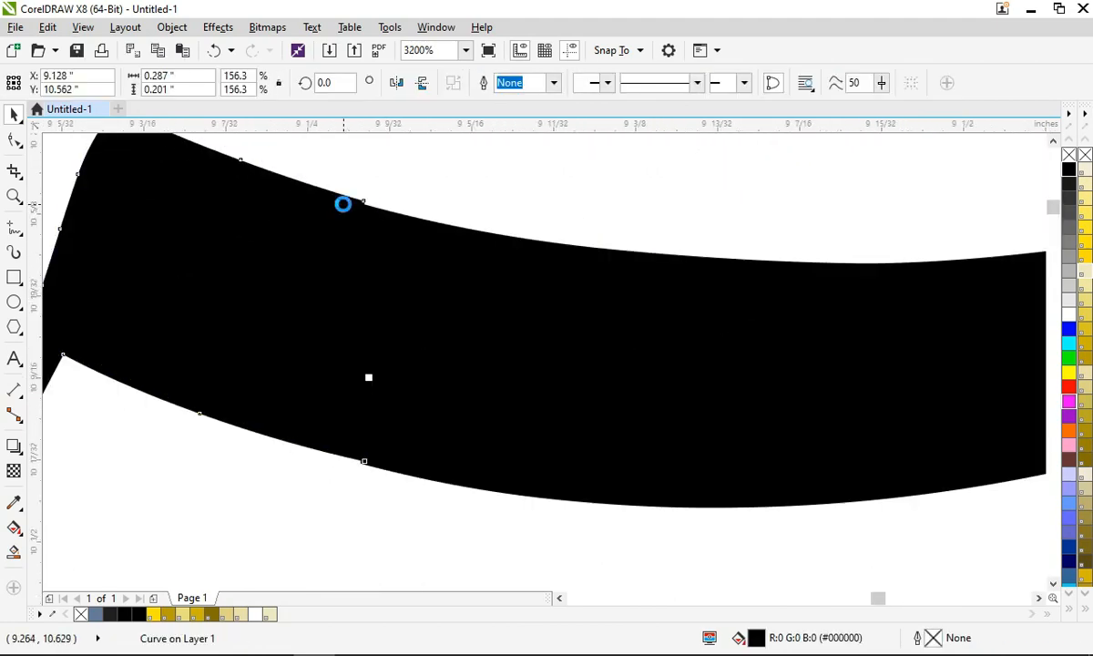
{"action": "left_click", "coordinate": [485, 83]}
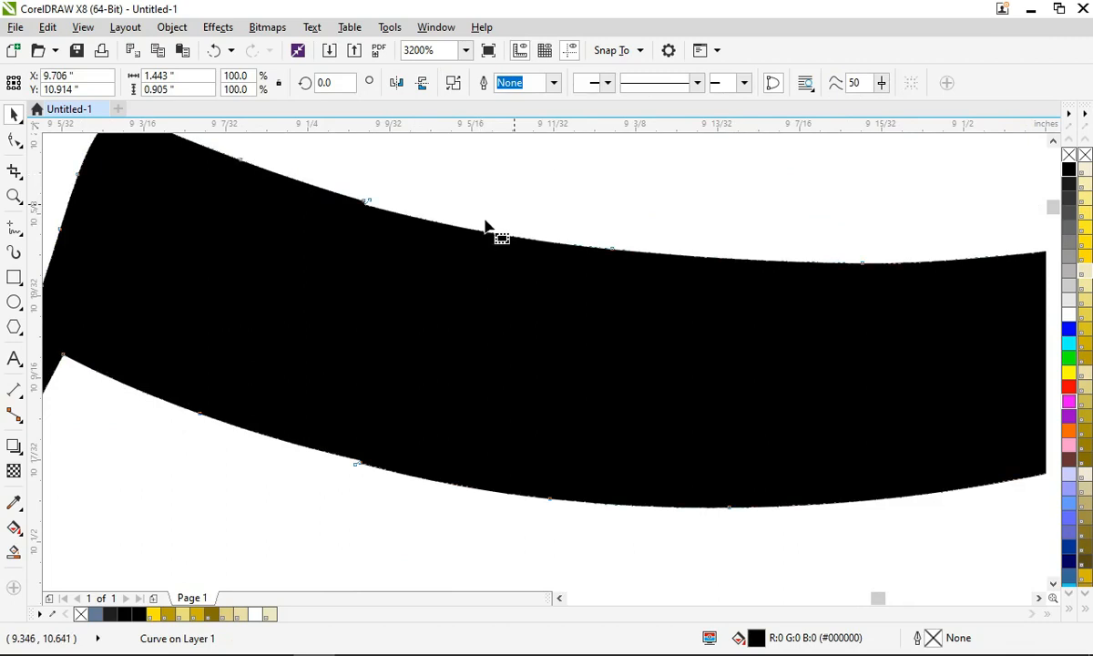
Step: Delete the stray seam nodes from the welded مظہر, and place the word and the following alif beside عربیہ
{"action": "key", "text": "F10"}
{"action": "key", "text": "Delete"}
{"action": "scroll", "coordinate": [317, 428], "scroll_direction": "down", "scroll_amount": 4}
{"action": "key", "text": "space"}
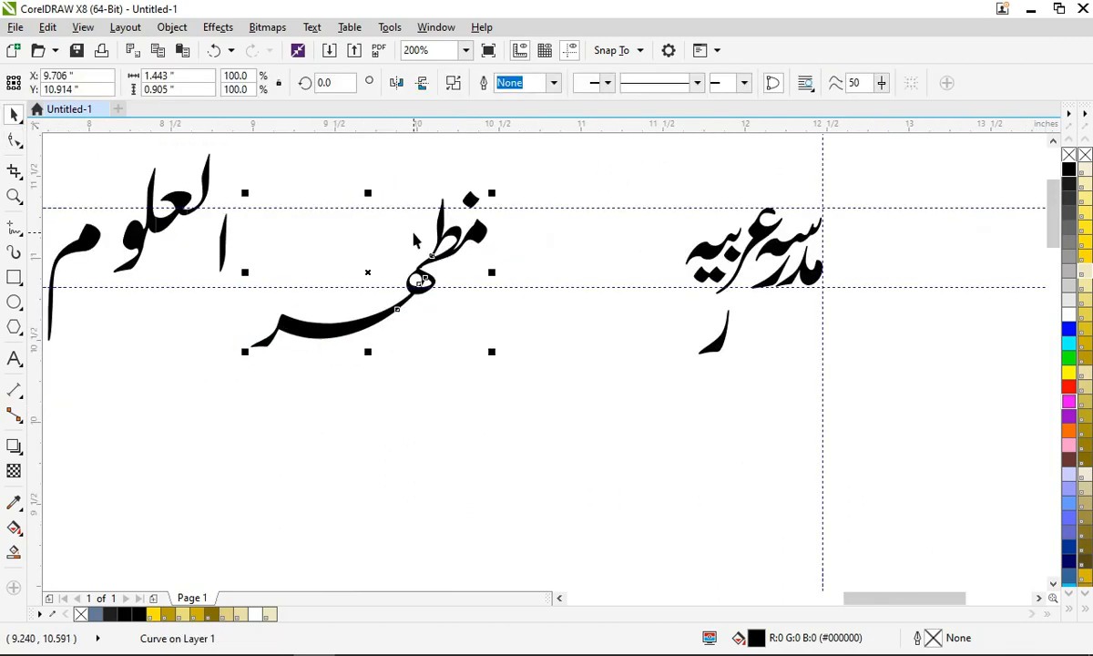
{"action": "left_click_drag", "start_coordinate": [454, 225], "coordinate": [708, 199]}
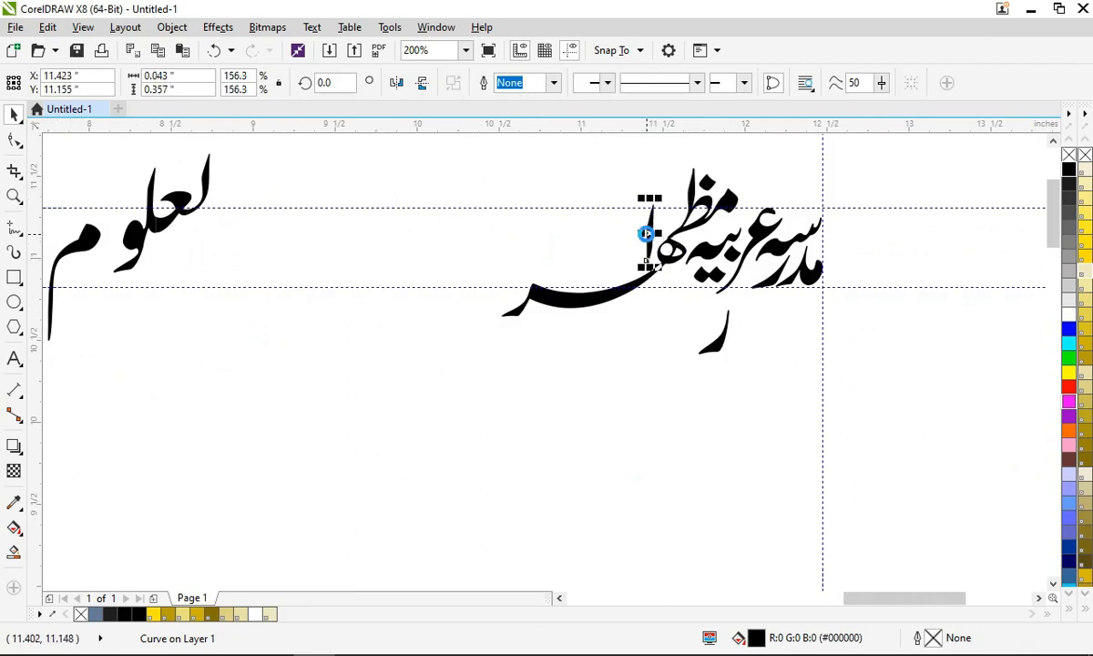
Step: Overlap the tall ل piece of العلوم with the ع beside it and weld the two together
{"action": "left_click", "coordinate": [173, 208]}
{"action": "scroll", "coordinate": [169, 206], "scroll_direction": "up", "scroll_amount": 4}
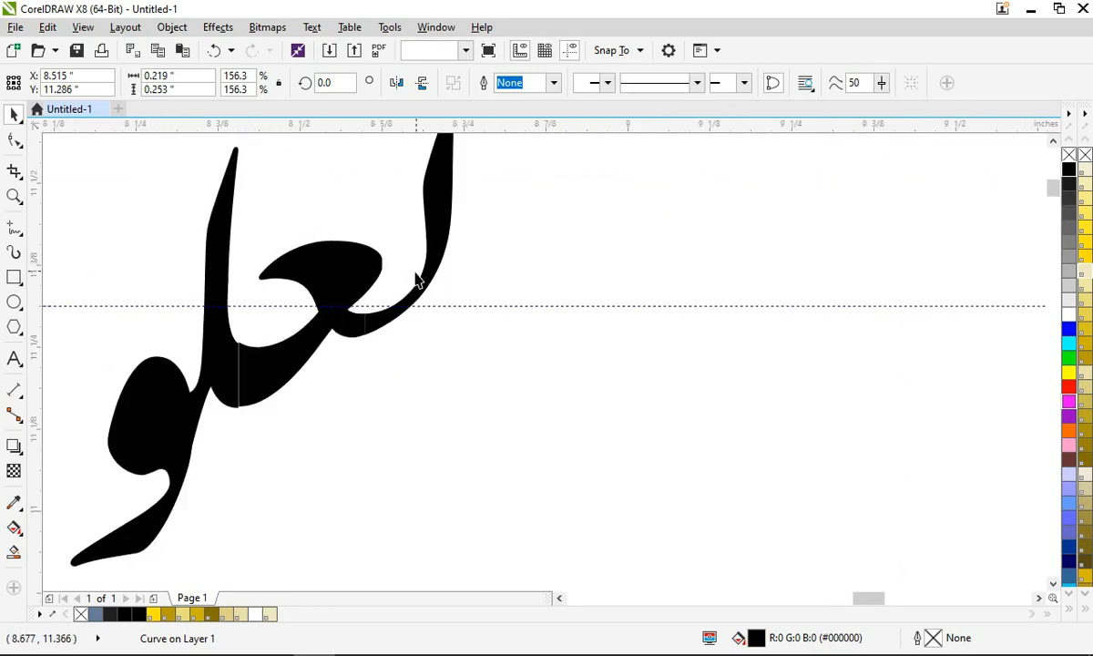
{"action": "scroll", "coordinate": [383, 361], "scroll_direction": "up", "scroll_amount": 4}
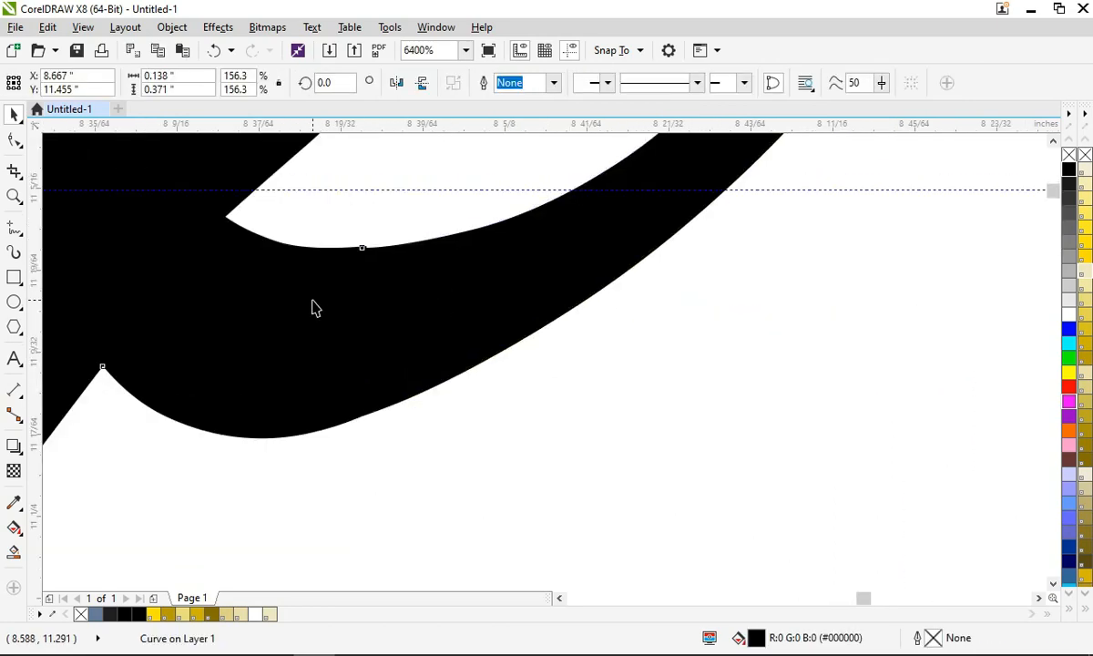
{"action": "left_click", "coordinate": [312, 307], "text": "shift"}
{"action": "scroll", "coordinate": [392, 292], "scroll_direction": "down", "scroll_amount": 4}
{"action": "left_click", "coordinate": [464, 268]}
{"action": "scroll", "coordinate": [339, 335], "scroll_direction": "up", "scroll_amount": 2}
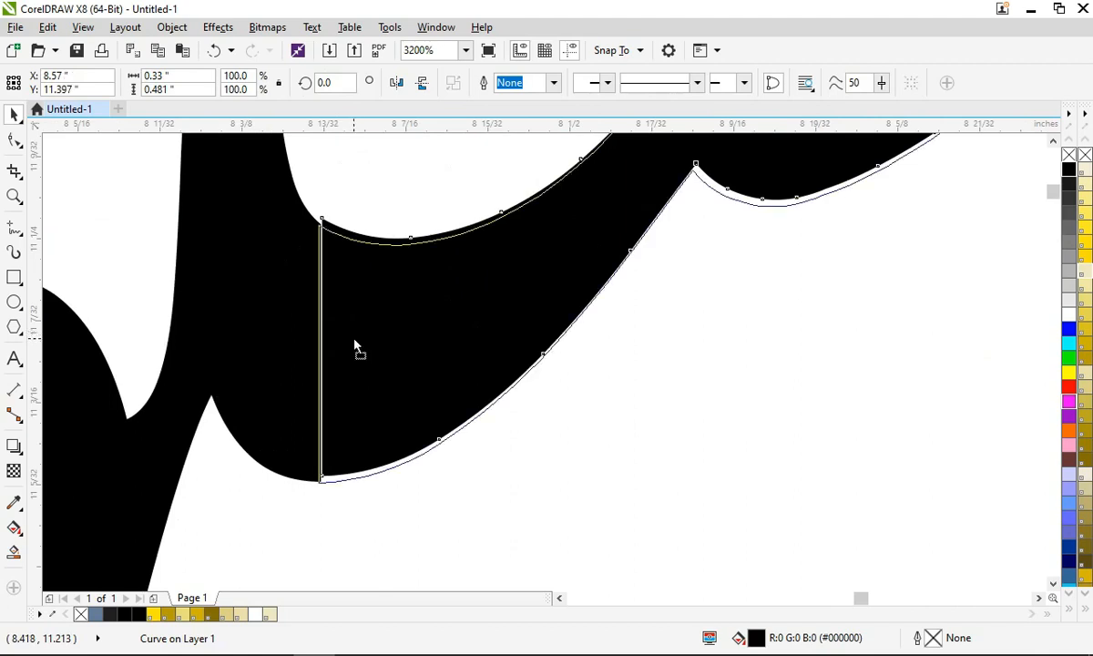
Step: Weld the joined لع with the لو piece and delete the stray nodes at the seams
{"action": "left_click", "coordinate": [339, 331], "text": "shift"}
{"action": "left_click", "coordinate": [490, 83]}
{"action": "key", "text": "F10"}
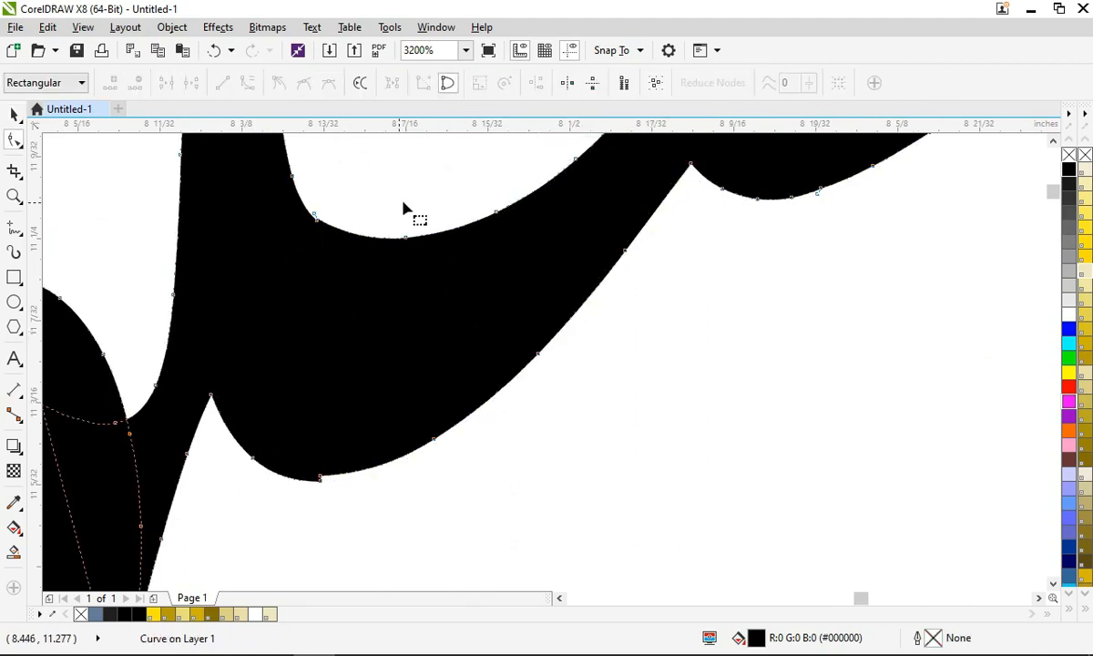
{"action": "scroll", "coordinate": [300, 296], "scroll_direction": "down", "scroll_amount": 4}
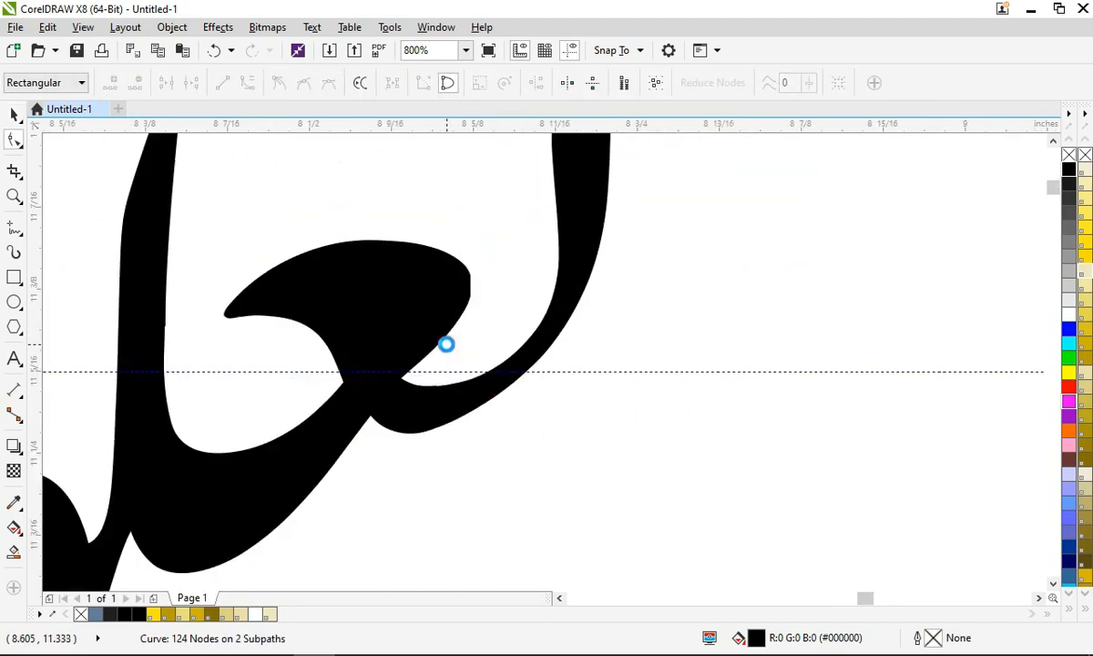
{"action": "key", "text": "Delete"}
Step: Place the welded لعلو beside its alif, above the long curved stroke of مظہر
{"action": "scroll", "coordinate": [507, 390], "scroll_direction": "down", "scroll_amount": 2}
{"action": "left_click_drag", "start_coordinate": [425, 431], "coordinate": [652, 322]}
{"action": "key", "text": "space"}
{"action": "left_click", "coordinate": [363, 417]}
{"action": "scroll", "coordinate": [512, 340], "scroll_direction": "down", "scroll_amount": 4}
{"action": "scroll", "coordinate": [628, 365], "scroll_direction": "up", "scroll_amount": 4}
{"action": "scroll", "coordinate": [638, 313], "scroll_direction": "down", "scroll_amount": 2}
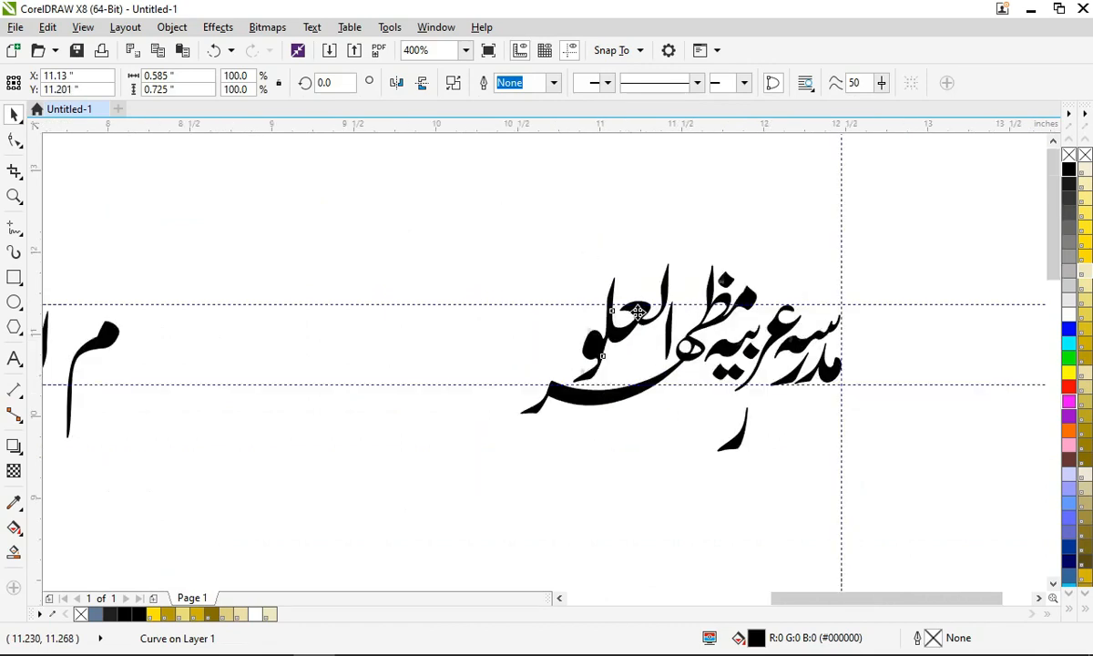
Step: Place the م after لعلو to complete العلوم, and set the first alif of ابراہیم beside it
{"action": "scroll", "coordinate": [638, 313], "scroll_direction": "down", "scroll_amount": 2}
{"action": "left_click_drag", "start_coordinate": [825, 292], "coordinate": [749, 317]}
{"action": "scroll", "coordinate": [746, 286], "scroll_direction": "down", "scroll_amount": 1}
{"action": "scroll", "coordinate": [747, 301], "scroll_direction": "up", "scroll_amount": 2}
{"action": "scroll", "coordinate": [746, 310], "scroll_direction": "down", "scroll_amount": 1}
{"action": "mouse_move", "coordinate": [707, 351]}
{"action": "left_mouse_down"}
{"action": "mouse_move", "coordinate": [495, 338]}
{"action": "mouse_move", "coordinate": [704, 355]}
{"action": "left_mouse_up"}
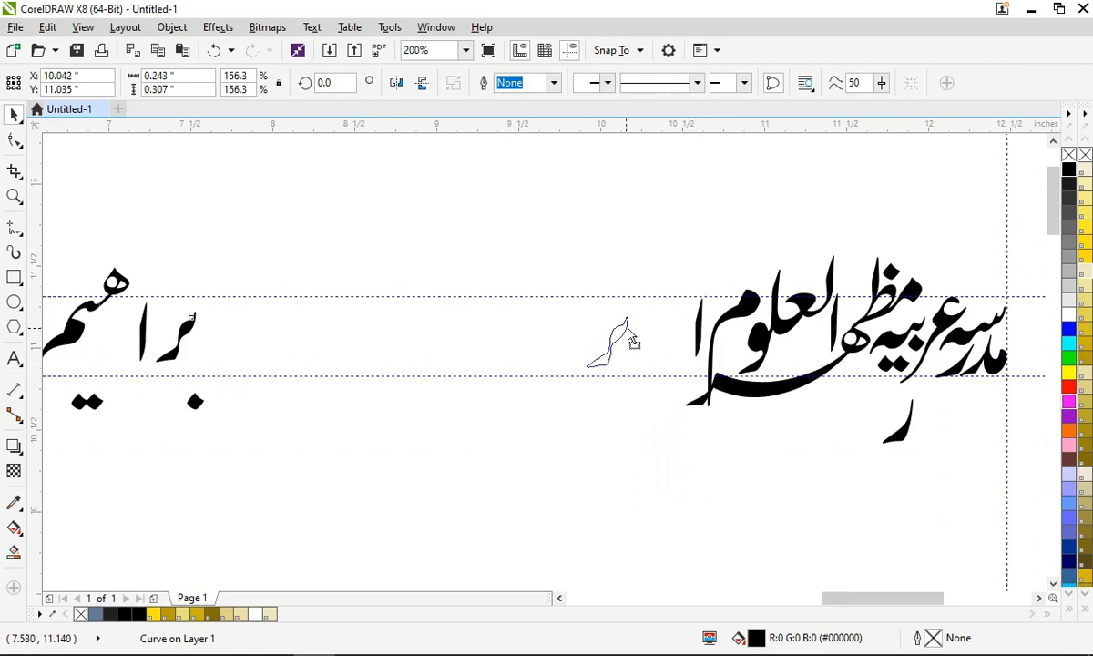
Step: Place the بر piece close to the م of العلوم and shift the alif to the far side of it
{"action": "scroll", "coordinate": [701, 317], "scroll_direction": "up", "scroll_amount": 2}
{"action": "key", "text": "ctrl+z"}
{"action": "left_click_drag", "start_coordinate": [659, 452], "coordinate": [703, 398]}
{"action": "left_click_drag", "start_coordinate": [516, 344], "coordinate": [635, 359]}
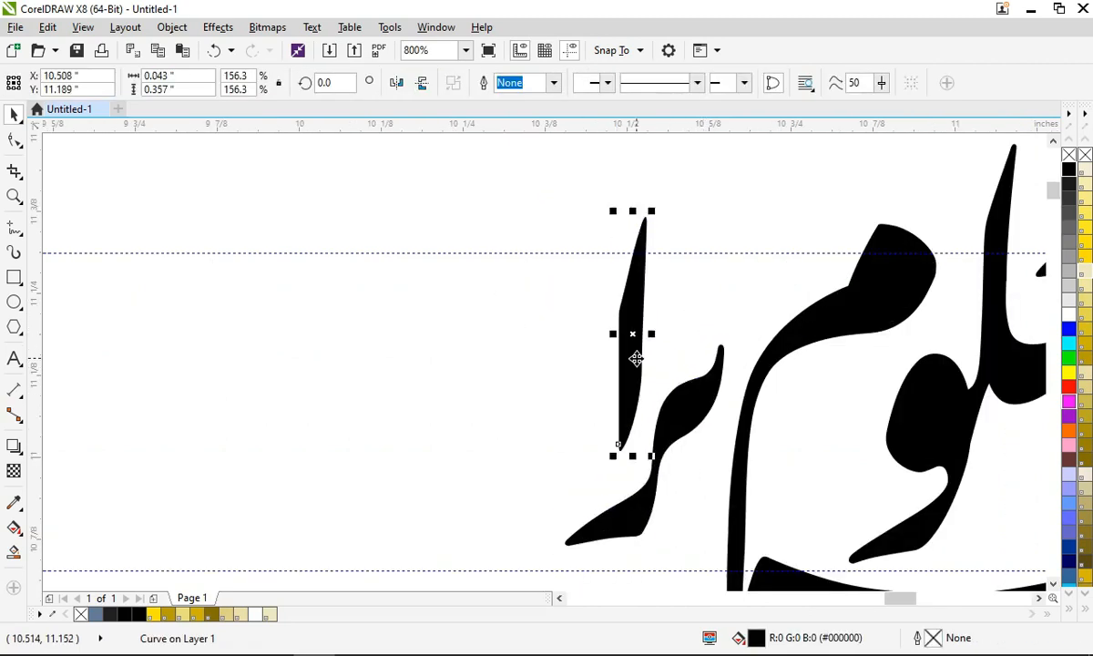
Step: Bring the single dot of ب over to بر and fit it below the letter
{"action": "scroll", "coordinate": [635, 359], "scroll_direction": "down", "scroll_amount": 1}
{"action": "scroll", "coordinate": [567, 353], "scroll_direction": "down", "scroll_amount": 1}
{"action": "left_click", "coordinate": [652, 405]}
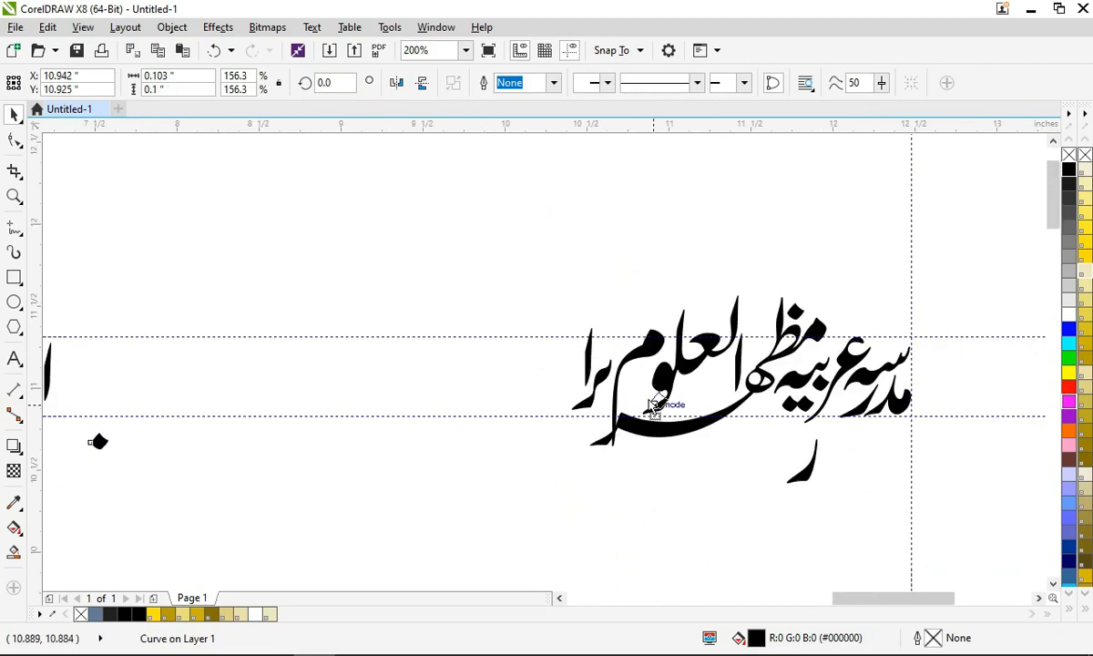
{"action": "scroll", "coordinate": [601, 399], "scroll_direction": "up", "scroll_amount": 3}
{"action": "left_click_drag", "start_coordinate": [500, 432], "coordinate": [483, 449]}
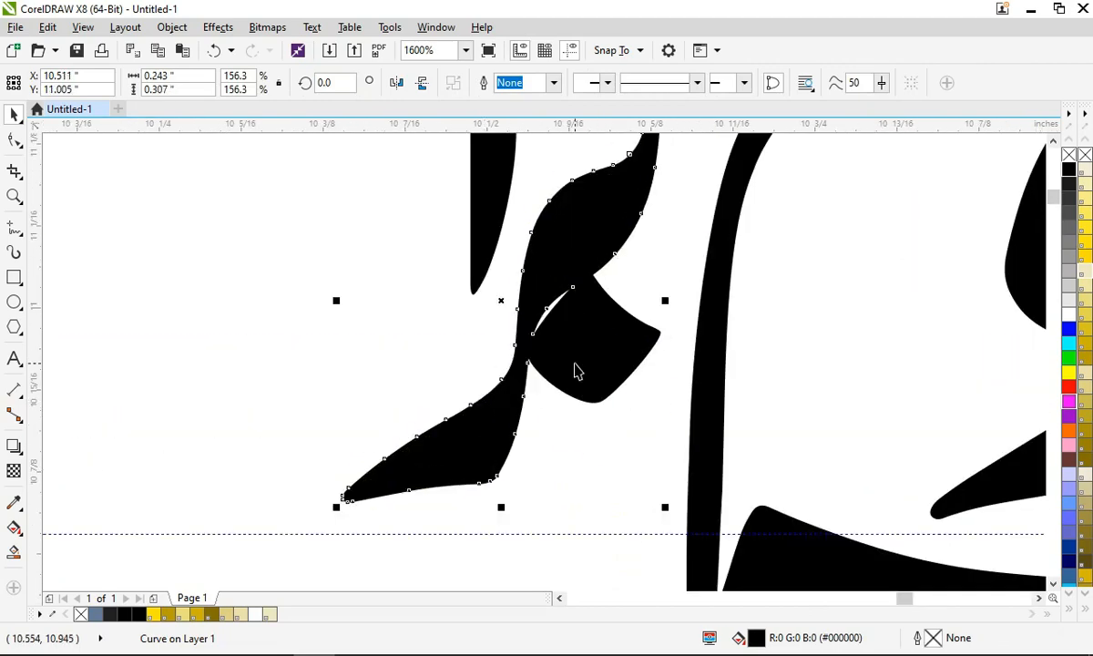
{"action": "left_click_drag", "start_coordinate": [577, 365], "coordinate": [594, 432]}
Step: Shift بر away from العلوم and fit the alif between the م and بر
{"action": "scroll", "coordinate": [594, 432], "scroll_direction": "down", "scroll_amount": 2}
{"action": "mouse_move", "coordinate": [586, 338]}
{"action": "left_mouse_down"}
{"action": "mouse_move", "coordinate": [655, 313]}
{"action": "mouse_move", "coordinate": [632, 337]}
{"action": "left_mouse_up"}
{"action": "scroll", "coordinate": [631, 338], "scroll_direction": "up", "scroll_amount": 2}
{"action": "left_click_drag", "start_coordinate": [555, 407], "coordinate": [521, 439]}
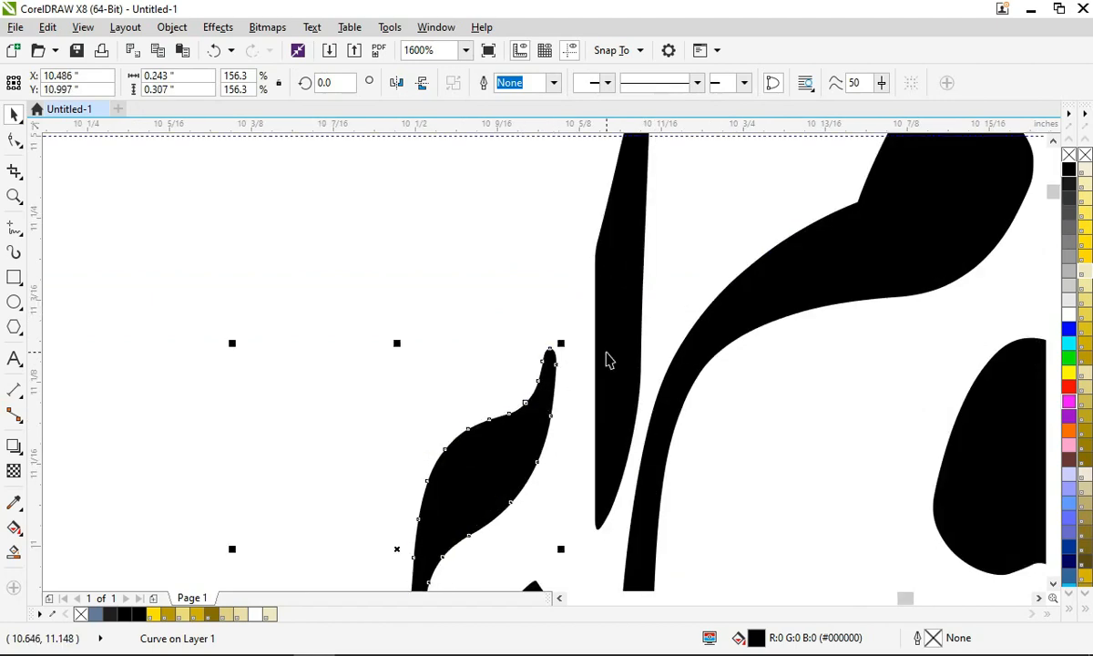
{"action": "left_click_drag", "start_coordinate": [608, 361], "coordinate": [590, 371]}
{"action": "scroll", "coordinate": [591, 371], "scroll_direction": "down", "scroll_amount": 2}
{"action": "scroll", "coordinate": [589, 394], "scroll_direction": "up", "scroll_amount": 1}
{"action": "scroll", "coordinate": [589, 394], "scroll_direction": "down", "scroll_amount": 3}
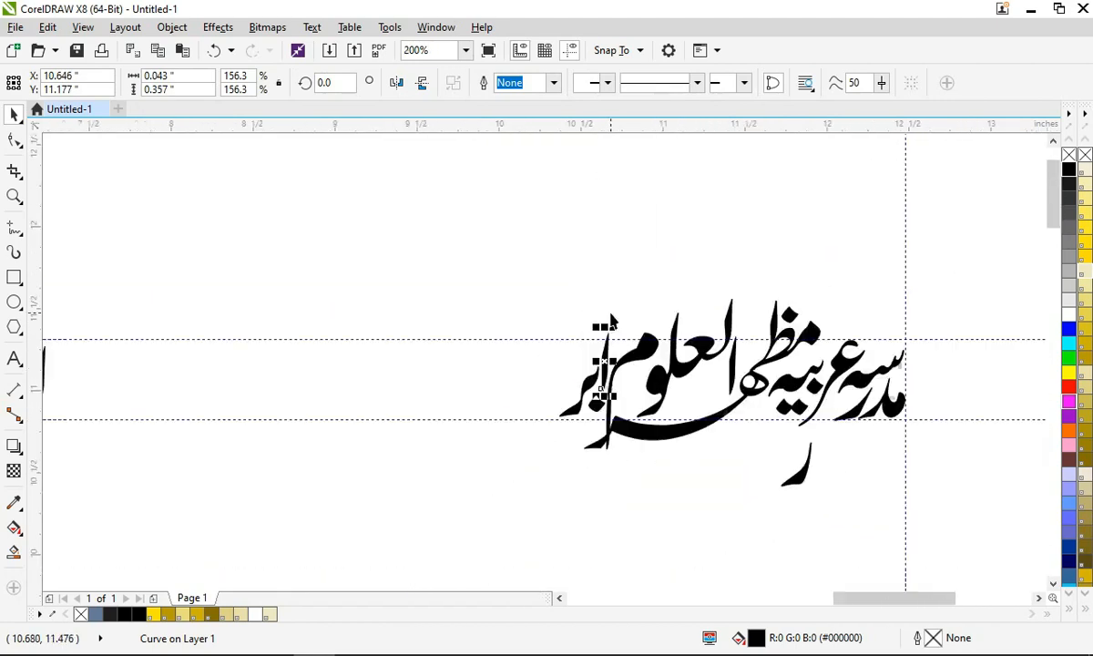
Step: Place the second alif of ابراہیم just above the tail of the ر in ابر
{"action": "scroll", "coordinate": [437, 356], "scroll_direction": "down", "scroll_amount": 1}
{"action": "scroll", "coordinate": [259, 358], "scroll_direction": "up", "scroll_amount": 2}
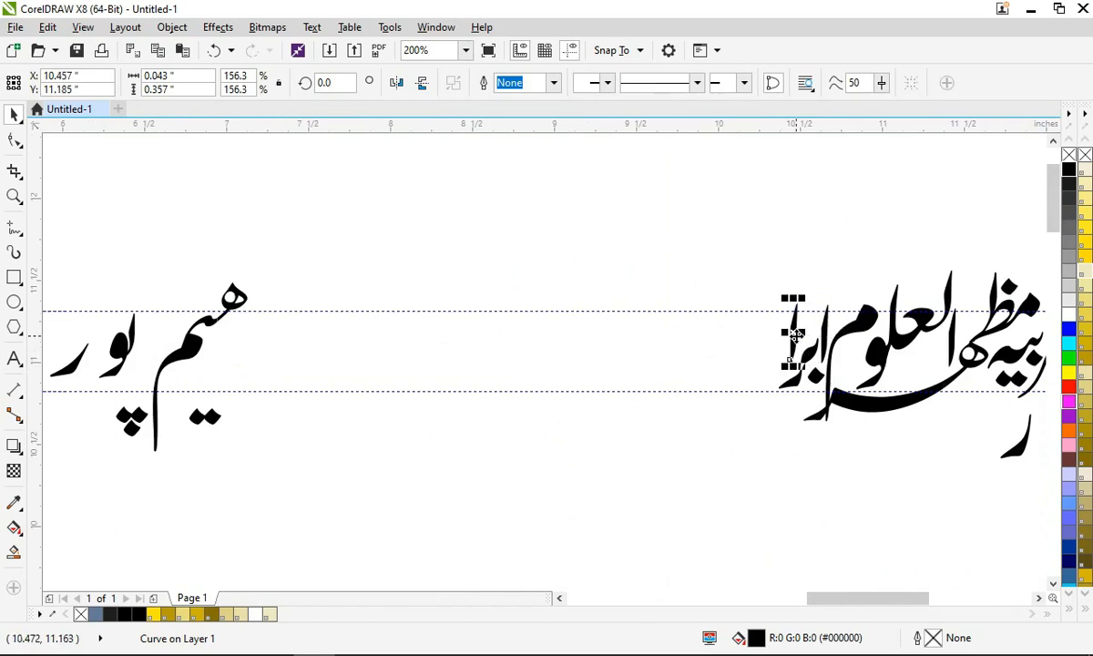
{"action": "scroll", "coordinate": [825, 319], "scroll_direction": "up", "scroll_amount": 2}
{"action": "mouse_move", "coordinate": [801, 339]}
{"action": "left_mouse_down"}
{"action": "mouse_move", "coordinate": [820, 379]}
{"action": "mouse_move", "coordinate": [811, 369]}
{"action": "left_mouse_up"}
{"action": "scroll", "coordinate": [808, 328], "scroll_direction": "down", "scroll_amount": 2}
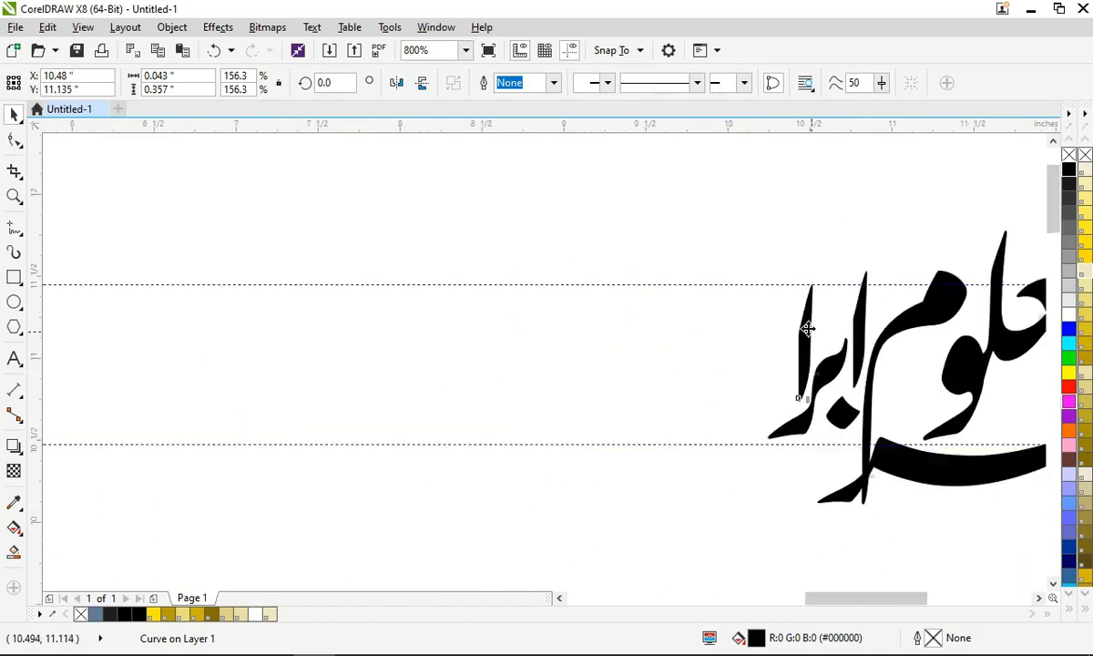
Step: Overlap the ہ of ہیم with the connecting tooth, and weld these and the م into one shape
{"action": "left_click", "coordinate": [189, 326]}
{"action": "scroll", "coordinate": [232, 298], "scroll_direction": "up", "scroll_amount": 3}
{"action": "scroll", "coordinate": [170, 429], "scroll_direction": "up", "scroll_amount": 2}
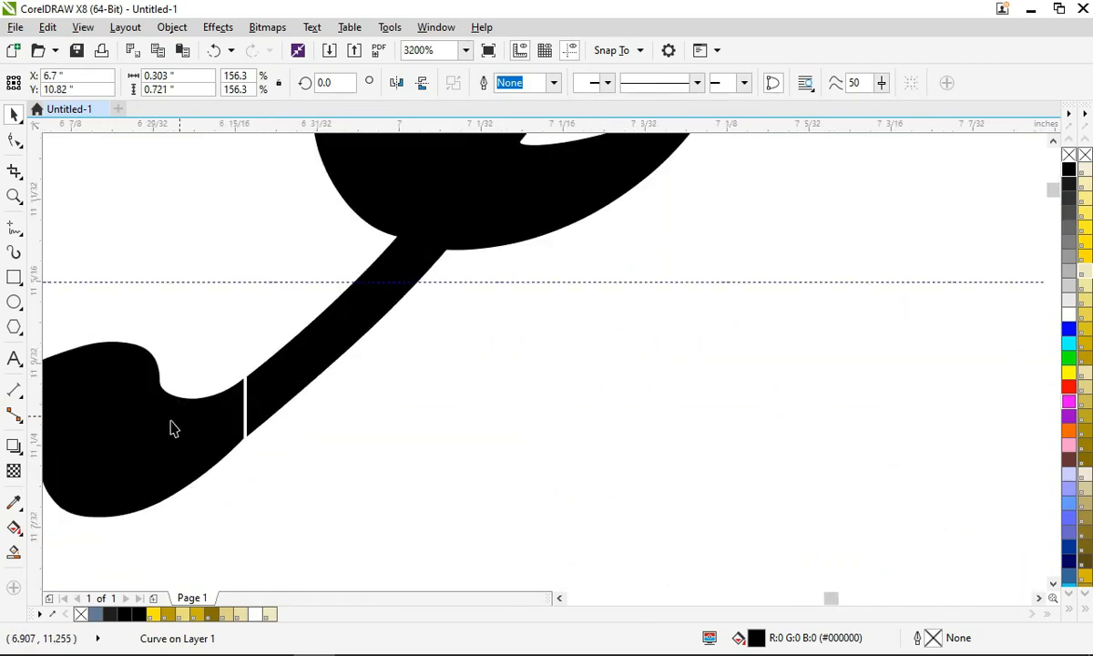
{"action": "left_click", "coordinate": [288, 386]}
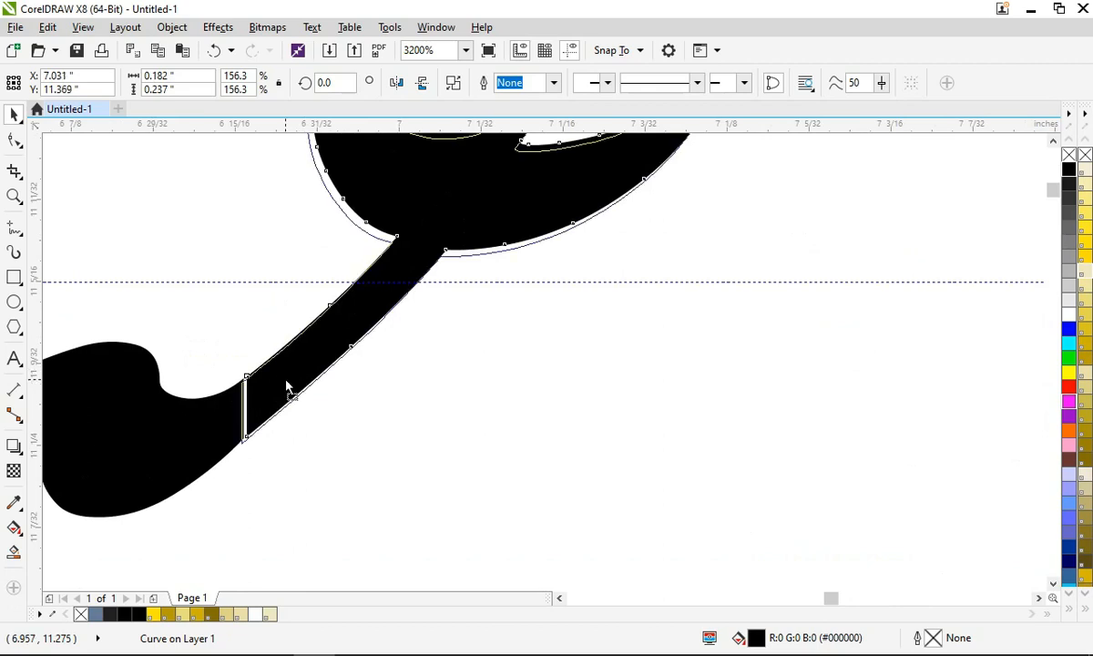
{"action": "left_click", "coordinate": [164, 431], "text": "shift"}
{"action": "left_click", "coordinate": [486, 89]}
{"action": "key", "text": "F10"}
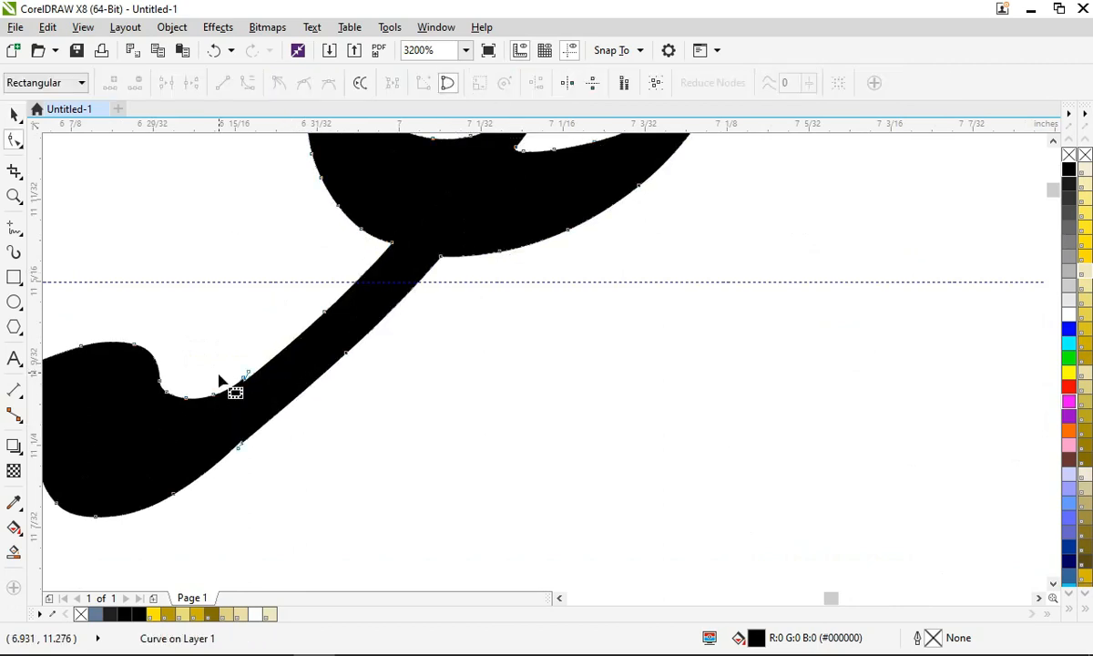
{"action": "scroll", "coordinate": [273, 460], "scroll_direction": "down", "scroll_amount": 4}
{"action": "key", "text": "space"}
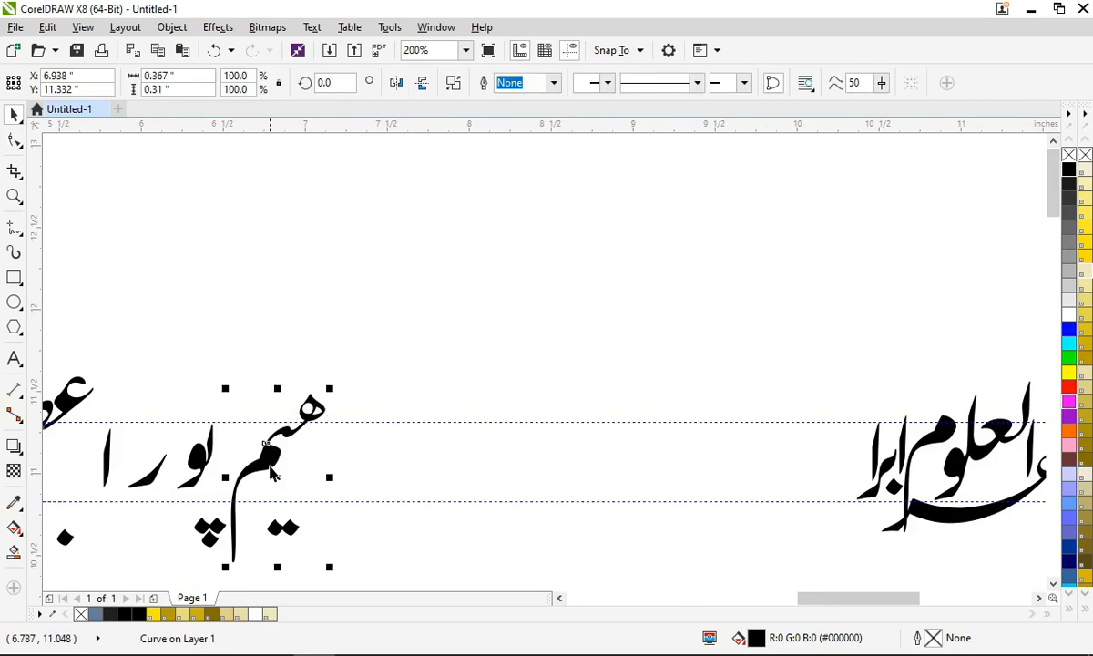
{"action": "left_click", "coordinate": [271, 473], "text": "shift"}
{"action": "left_click", "coordinate": [496, 88]}
Step: Place the welded ہیم against ابرا and set its two dots beneath the ی
{"action": "left_click_drag", "start_coordinate": [312, 407], "coordinate": [896, 398]}
{"action": "left_click_drag", "start_coordinate": [293, 530], "coordinate": [693, 537]}
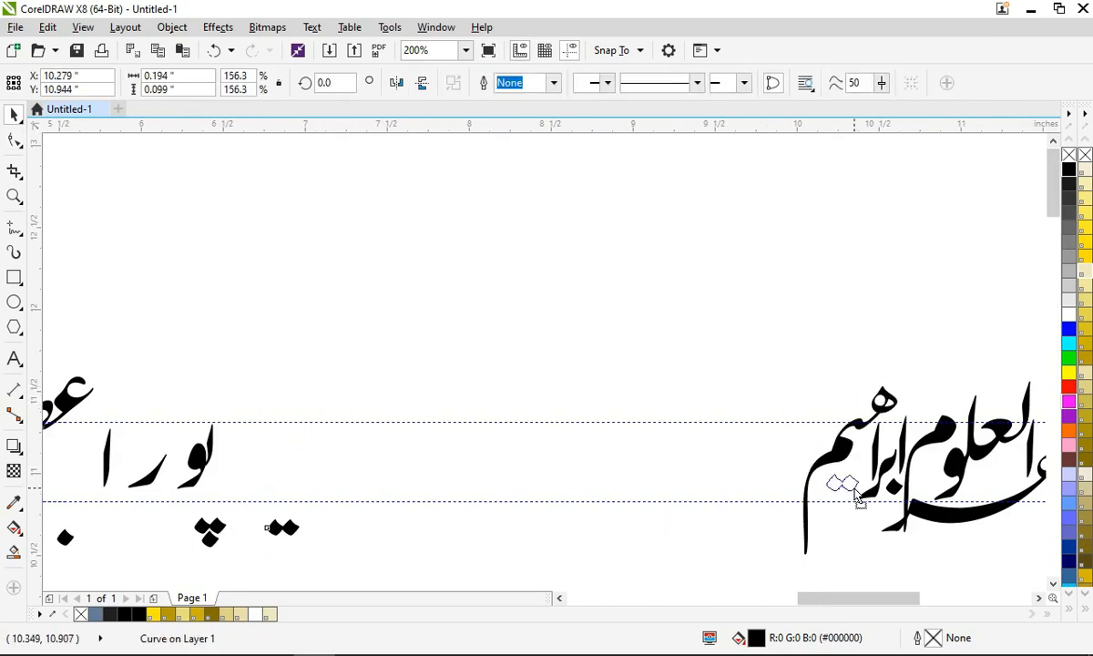
{"action": "left_click_drag", "start_coordinate": [859, 496], "coordinate": [857, 496]}
Step: Combine the two pieces of the undotted پو and place the shape beside ہیم
{"action": "left_click_drag", "start_coordinate": [180, 410], "coordinate": [385, 444]}
{"action": "key", "text": "ctrl+z"}
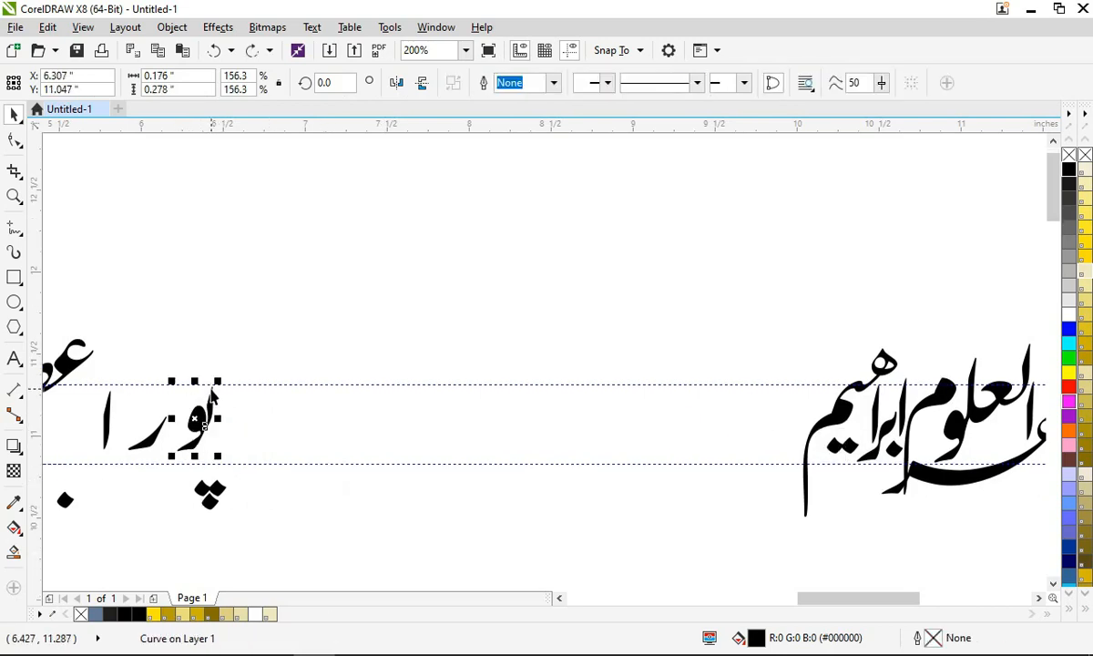
{"action": "left_click_drag", "start_coordinate": [209, 401], "coordinate": [786, 382]}
{"action": "key", "text": "ctrl+l"}
{"action": "scroll", "coordinate": [816, 421], "scroll_direction": "up", "scroll_amount": 1}
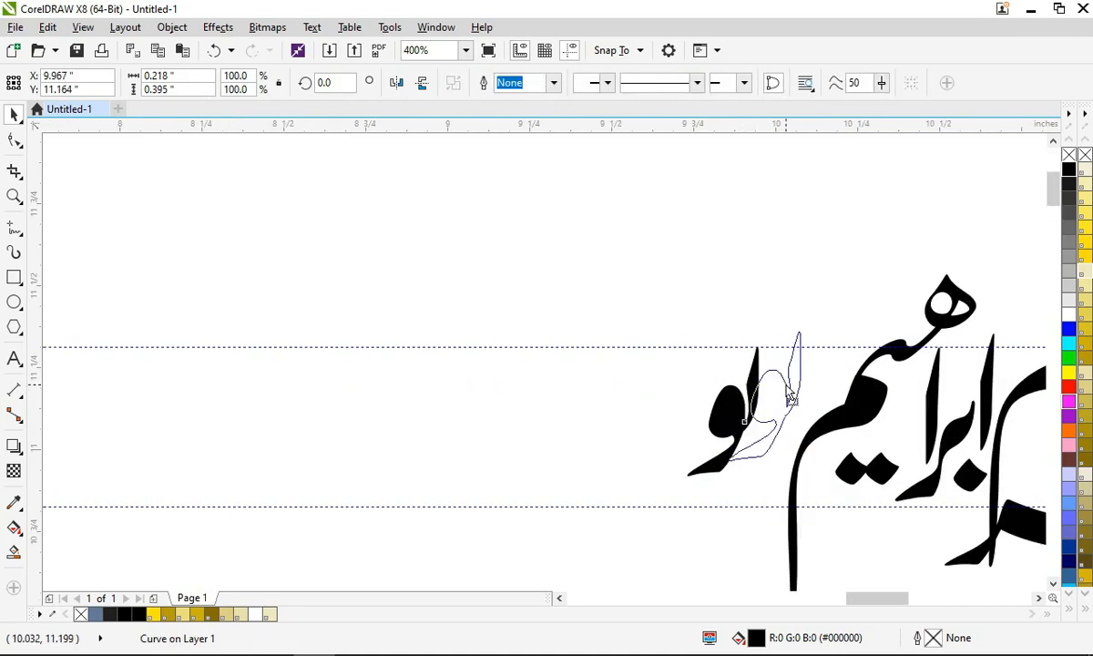
{"action": "scroll", "coordinate": [470, 491], "scroll_direction": "down", "scroll_amount": 1}
{"action": "scroll", "coordinate": [471, 486], "scroll_direction": "down", "scroll_amount": 1}
Step: Bring the three-dot mark of پ across to the پو next to ابراہیم, keeping its original size
{"action": "left_click", "coordinate": [252, 508]}
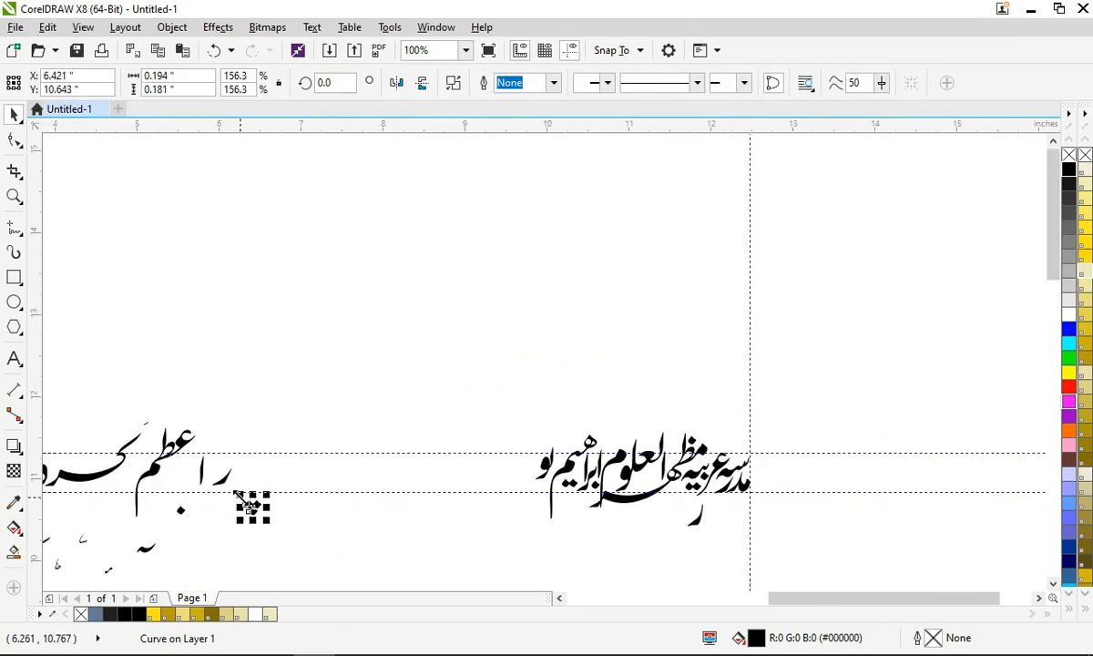
{"action": "mouse_move", "coordinate": [239, 495]}
{"action": "left_mouse_down"}
{"action": "mouse_move", "coordinate": [519, 492]}
{"action": "mouse_move", "coordinate": [243, 516]}
{"action": "left_mouse_up"}
{"action": "key", "text": "ctrl+z"}
{"action": "left_click", "coordinate": [545, 451]}
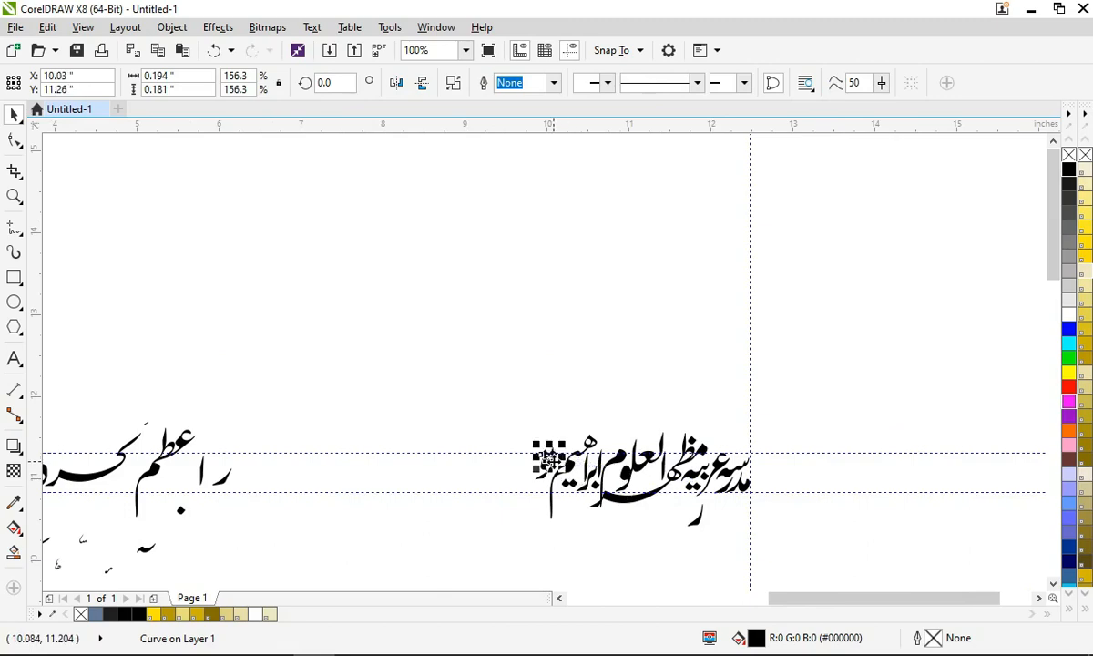
{"action": "scroll", "coordinate": [552, 458], "scroll_direction": "up", "scroll_amount": 4}
Step: Fit the three dots beside the tail of the م in ابراہیم and move پو above them
{"action": "scroll", "coordinate": [525, 201], "scroll_direction": "down", "scroll_amount": 2}
{"action": "left_click", "coordinate": [525, 202]}
{"action": "left_click_drag", "start_coordinate": [480, 285], "coordinate": [399, 266]}
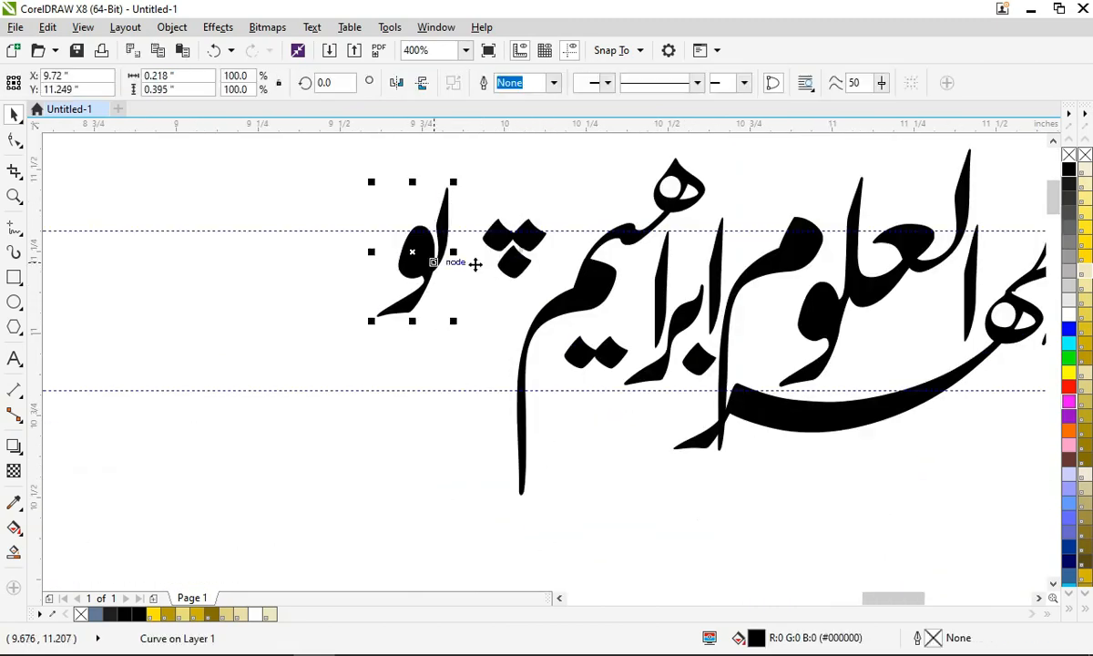
{"action": "left_click_drag", "start_coordinate": [535, 247], "coordinate": [505, 363]}
{"action": "left_click_drag", "start_coordinate": [440, 300], "coordinate": [528, 286]}
Step: Place the ر of پور beside the three dots, and set the next alif above it
{"action": "scroll", "coordinate": [528, 286], "scroll_direction": "down", "scroll_amount": 2}
{"action": "scroll", "coordinate": [222, 301], "scroll_direction": "up", "scroll_amount": 1}
{"action": "mouse_move", "coordinate": [182, 297]}
{"action": "left_mouse_down"}
{"action": "mouse_move", "coordinate": [764, 286]}
{"action": "mouse_move", "coordinate": [785, 307]}
{"action": "left_mouse_up"}
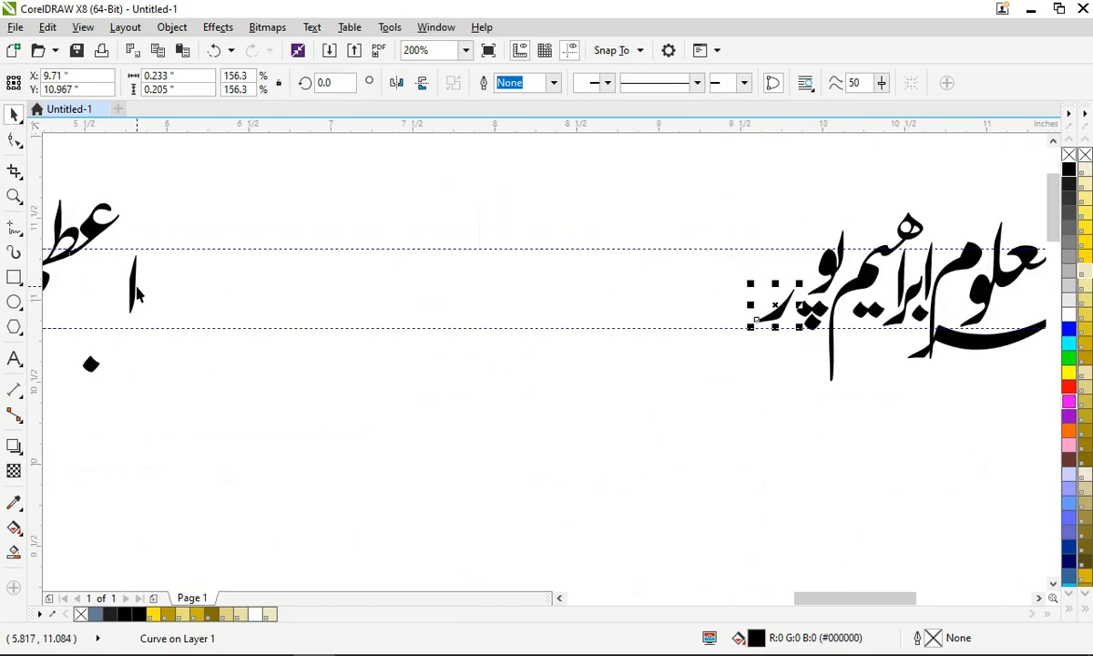
{"action": "left_click_drag", "start_coordinate": [136, 291], "coordinate": [804, 258]}
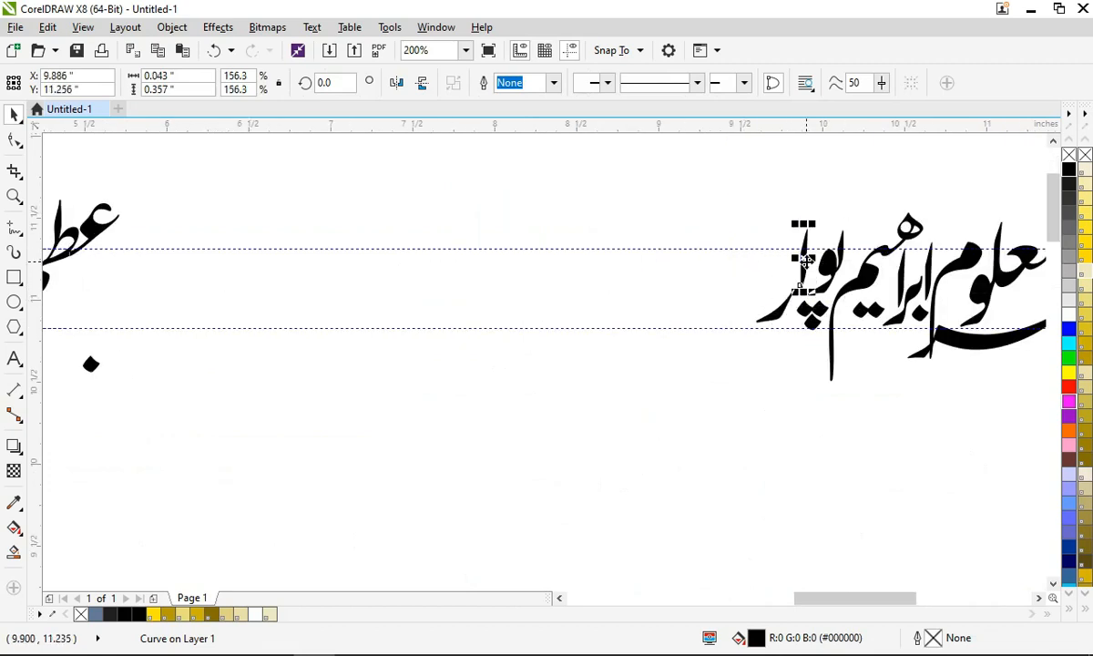
Step: Move the three undotted letter pieces of عظیم away from their place and combine them into one curve
{"action": "scroll", "coordinate": [805, 261], "scroll_direction": "down", "scroll_amount": 1}
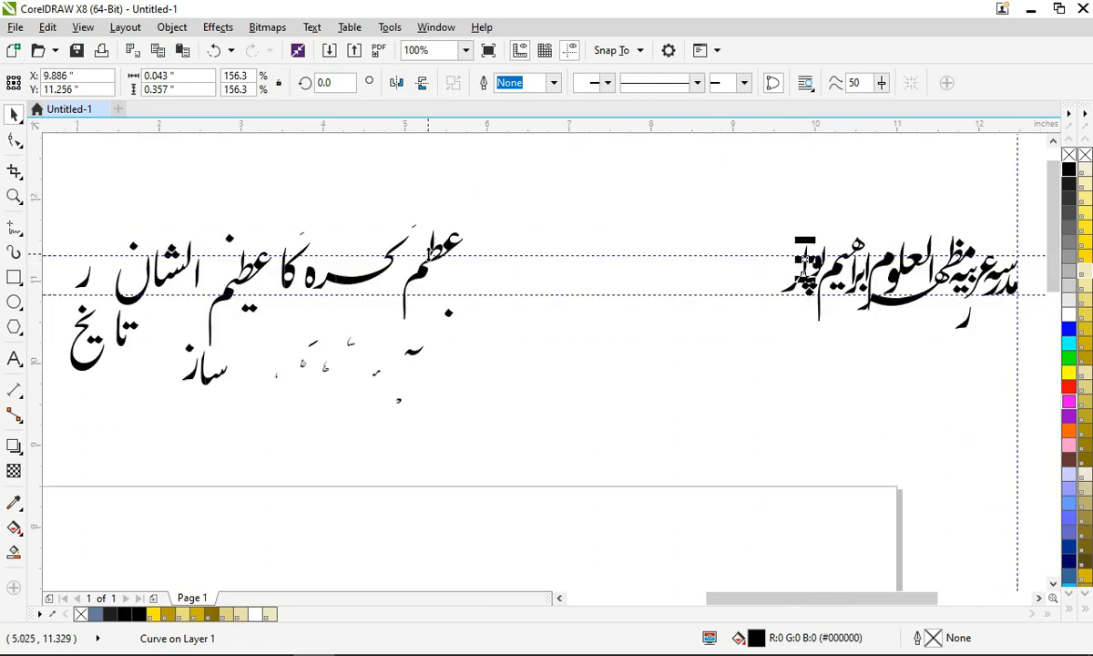
{"action": "scroll", "coordinate": [442, 252], "scroll_direction": "up", "scroll_amount": 2}
{"action": "left_click", "coordinate": [460, 244]}
{"action": "scroll", "coordinate": [434, 276], "scroll_direction": "down", "scroll_amount": 2}
{"action": "scroll", "coordinate": [229, 301], "scroll_direction": "up", "scroll_amount": 2}
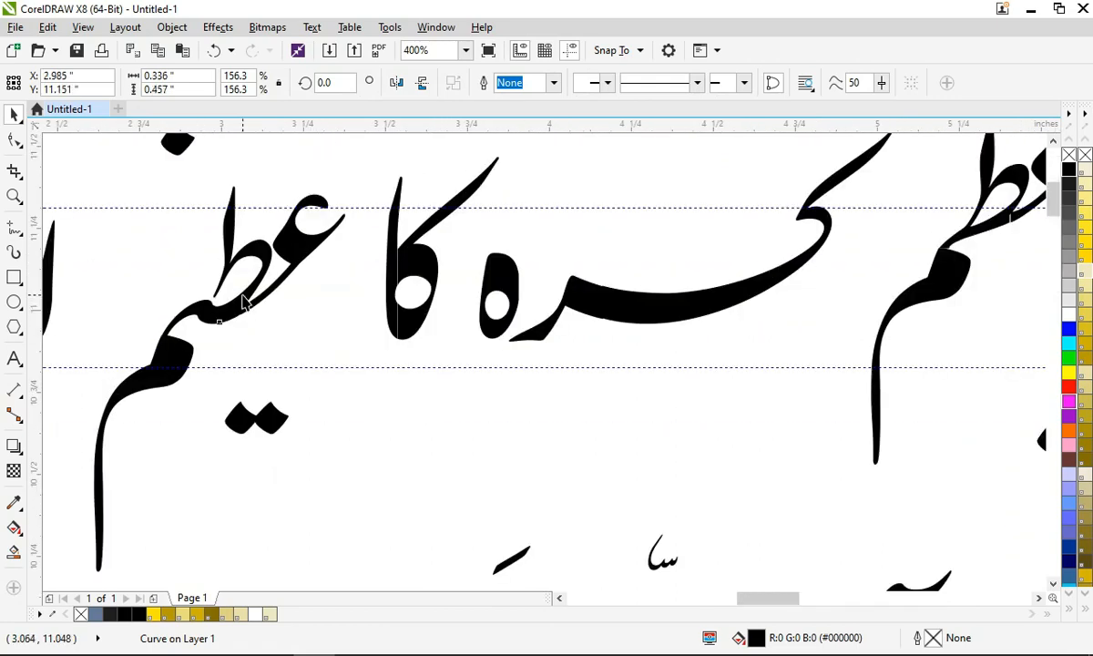
{"action": "left_click", "coordinate": [288, 268], "text": "shift"}
{"action": "left_click", "coordinate": [164, 353], "text": "shift"}
{"action": "left_click_drag", "start_coordinate": [171, 355], "coordinate": [766, 298]}
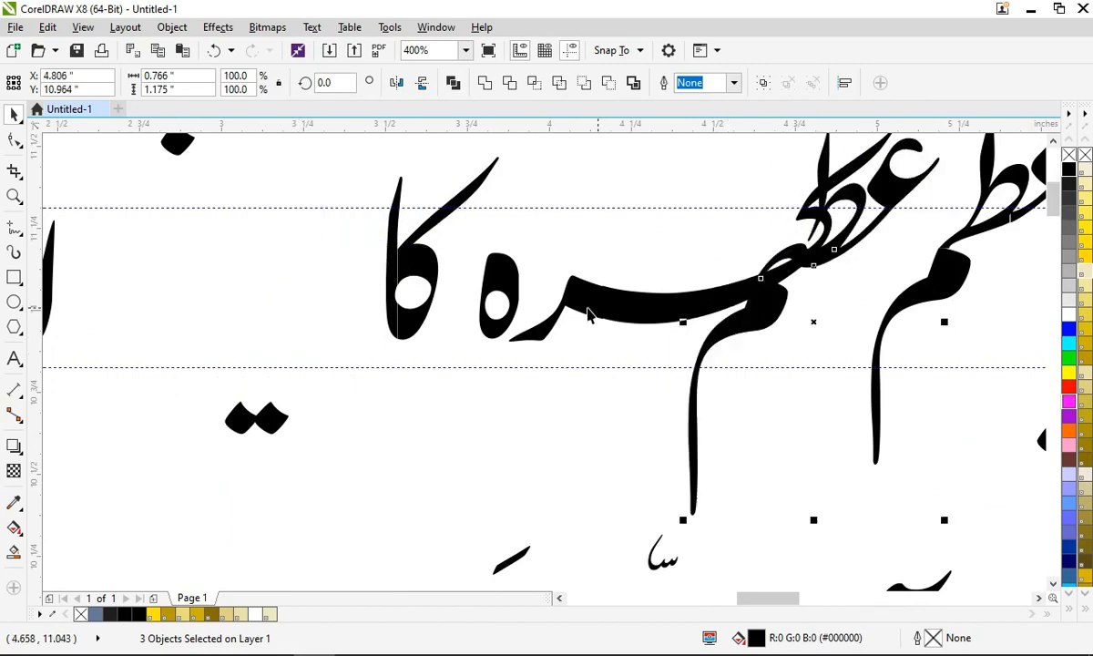
{"action": "scroll", "coordinate": [449, 298], "scroll_direction": "down", "scroll_amount": 1}
{"action": "left_click", "coordinate": [454, 83]}
{"action": "scroll", "coordinate": [422, 137], "scroll_direction": "down", "scroll_amount": 2}
{"action": "scroll", "coordinate": [656, 136], "scroll_direction": "up", "scroll_amount": 1}
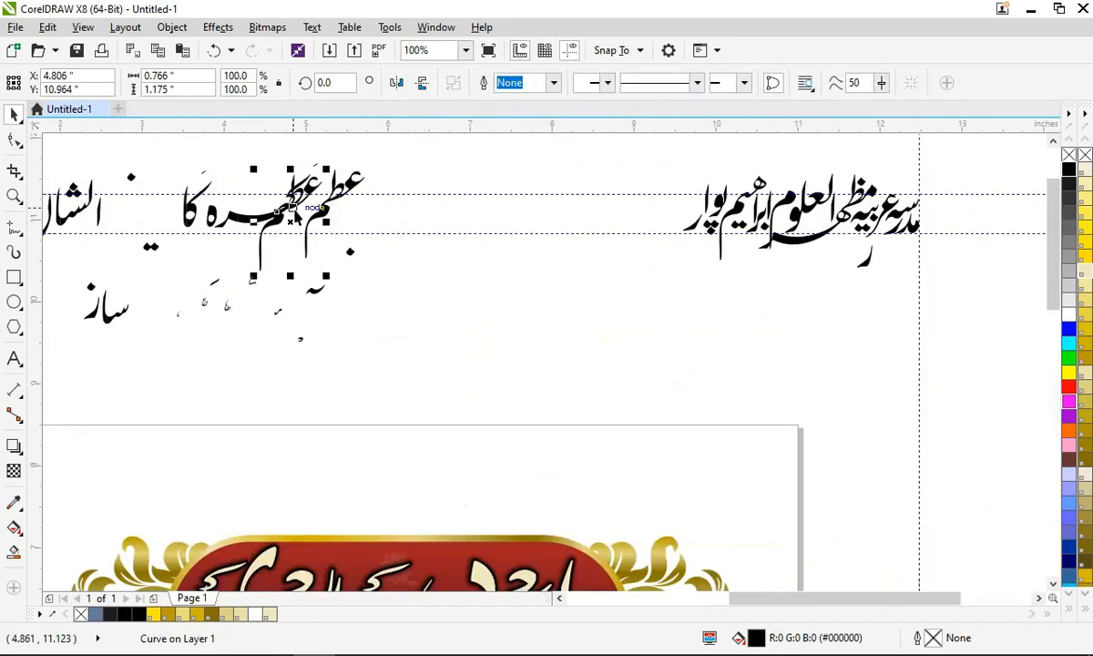
Step: Place the combined عظیم beside the alif above پور and nudge it into a snug fit
{"action": "left_click_drag", "start_coordinate": [295, 209], "coordinate": [696, 193]}
{"action": "scroll", "coordinate": [697, 193], "scroll_direction": "up", "scroll_amount": 2}
{"action": "mouse_move", "coordinate": [610, 197]}
{"action": "left_mouse_down"}
{"action": "mouse_move", "coordinate": [599, 206]}
{"action": "mouse_move", "coordinate": [617, 190]}
{"action": "mouse_move", "coordinate": [623, 209]}
{"action": "left_mouse_up"}
{"action": "scroll", "coordinate": [621, 206], "scroll_direction": "down", "scroll_amount": 1}
{"action": "left_click", "coordinate": [471, 247]}
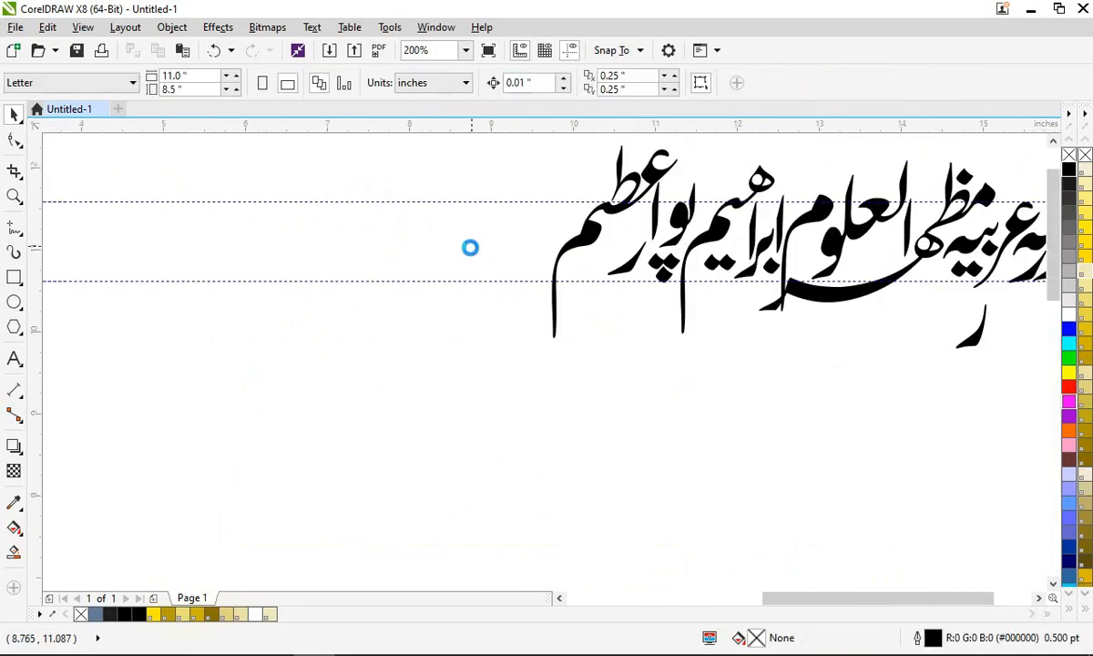
Step: Select the single dot of ظ and the two dots of ی, and move them across to عظیم
{"action": "scroll", "coordinate": [472, 247], "scroll_direction": "down", "scroll_amount": 2}
{"action": "scroll", "coordinate": [251, 246], "scroll_direction": "up", "scroll_amount": 1}
{"action": "left_click_drag", "start_coordinate": [169, 195], "coordinate": [555, 284]}
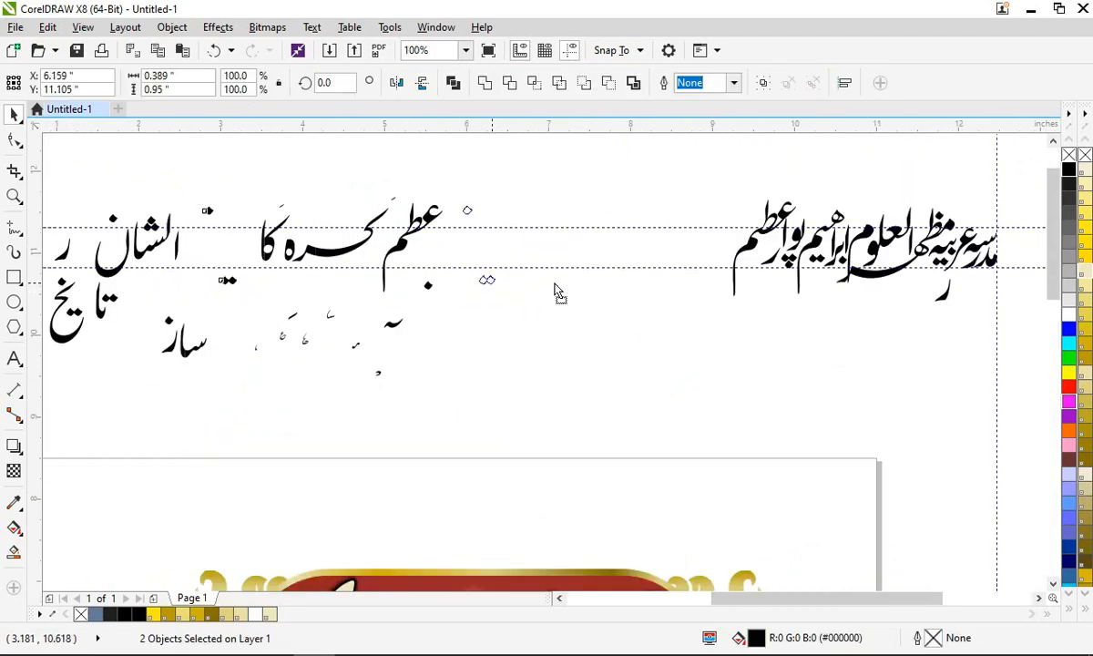
{"action": "scroll", "coordinate": [755, 241], "scroll_direction": "up", "scroll_amount": 1}
{"action": "left_click", "coordinate": [710, 253]}
Step: Fit the single dot over the ظ and the two dots under the ی of عظیم
{"action": "scroll", "coordinate": [792, 258], "scroll_direction": "up", "scroll_amount": 2}
{"action": "left_click_drag", "start_coordinate": [707, 347], "coordinate": [752, 221]}
{"action": "scroll", "coordinate": [715, 301], "scroll_direction": "down", "scroll_amount": 2}
{"action": "scroll", "coordinate": [679, 166], "scroll_direction": "up", "scroll_amount": 1}
{"action": "left_click_drag", "start_coordinate": [659, 178], "coordinate": [794, 238]}
{"action": "scroll", "coordinate": [785, 408], "scroll_direction": "down", "scroll_amount": 2}
{"action": "left_click", "coordinate": [670, 395]}
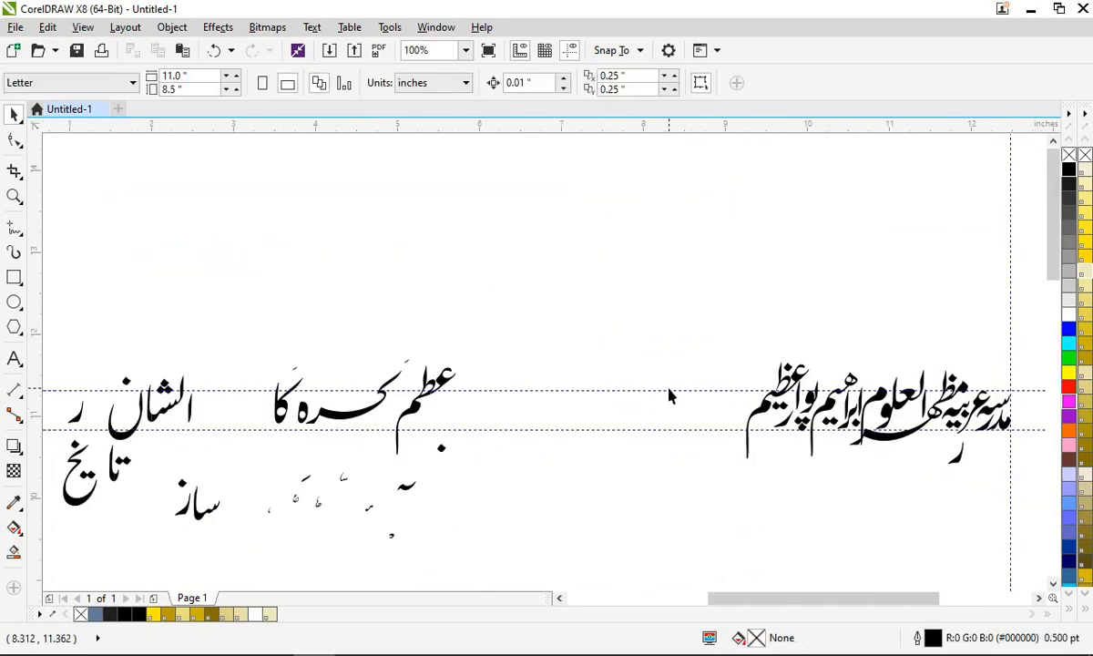
Step: Weld the two undotted pieces of the گر joint into one curve and place it snugly beside عظیم
{"action": "scroll", "coordinate": [408, 401], "scroll_direction": "up", "scroll_amount": 1}
{"action": "scroll", "coordinate": [412, 378], "scroll_direction": "down", "scroll_amount": 2}
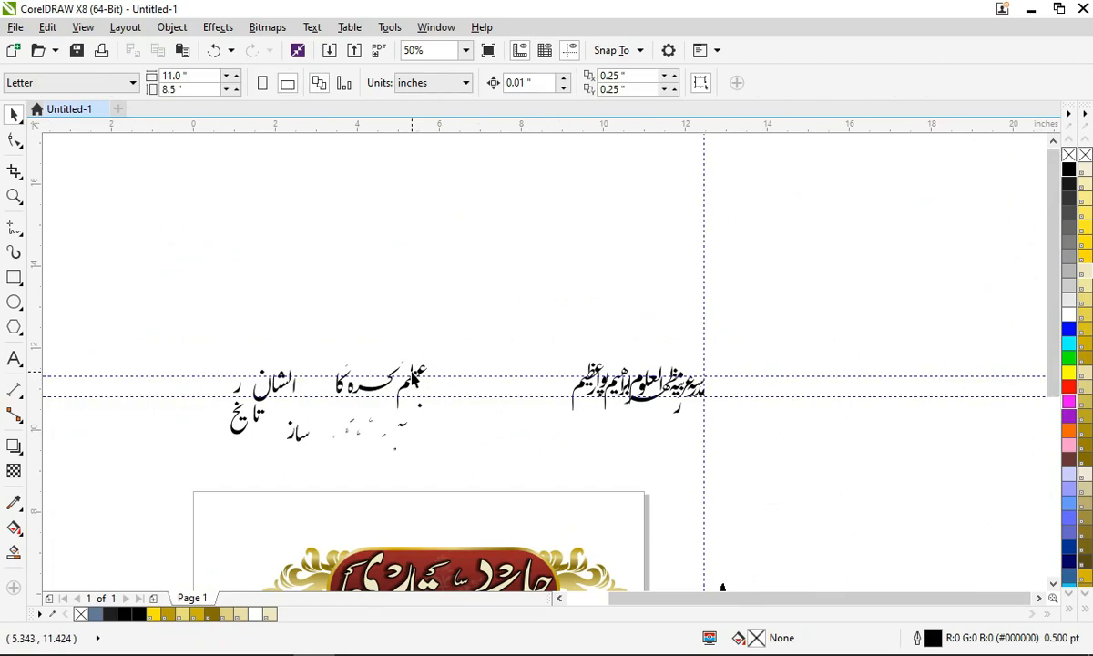
{"action": "left_click", "coordinate": [367, 388]}
{"action": "scroll", "coordinate": [367, 389], "scroll_direction": "up", "scroll_amount": 2}
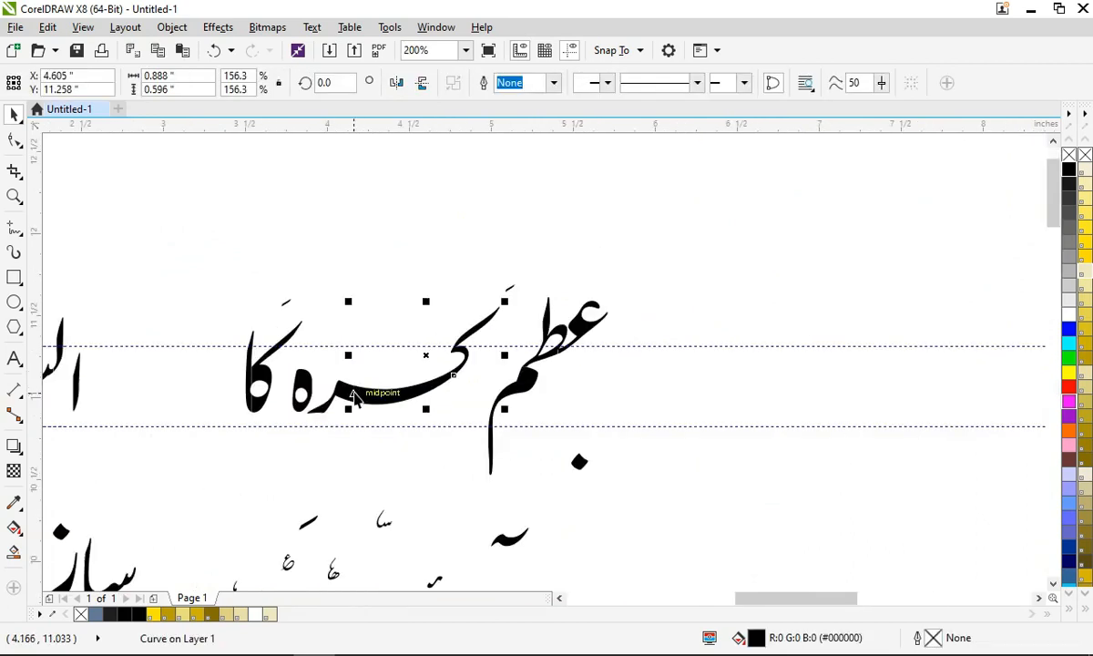
{"action": "left_click", "coordinate": [486, 312], "text": "shift"}
{"action": "mouse_move", "coordinate": [486, 313]}
{"action": "left_mouse_down"}
{"action": "mouse_move", "coordinate": [718, 241]}
{"action": "mouse_move", "coordinate": [870, 291]}
{"action": "left_mouse_up"}
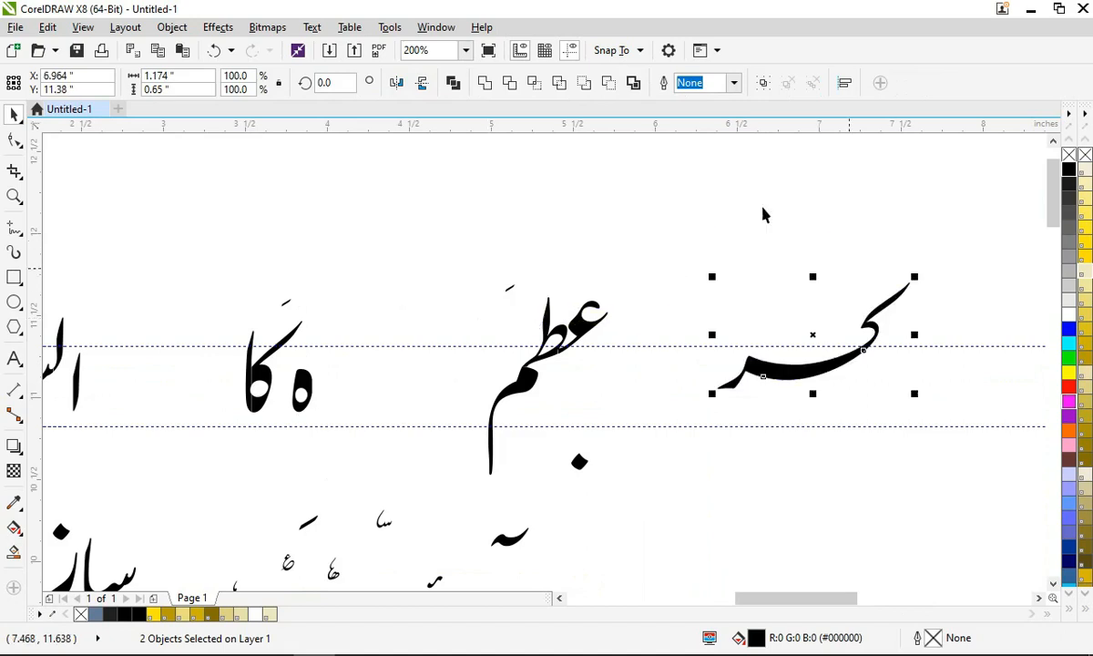
{"action": "left_click", "coordinate": [492, 82]}
{"action": "scroll", "coordinate": [493, 221], "scroll_direction": "down", "scroll_amount": 1}
{"action": "left_click_drag", "start_coordinate": [707, 294], "coordinate": [829, 311]}
Step: Move the loose slanted stroke over the گ, shrink and flatten it, rotate it 19.258 degrees and fit it parallel to the arm
{"action": "left_click", "coordinate": [165, 203]}
{"action": "left_click_drag", "start_coordinate": [182, 218], "coordinate": [871, 251]}
{"action": "scroll", "coordinate": [873, 242], "scroll_direction": "up", "scroll_amount": 2}
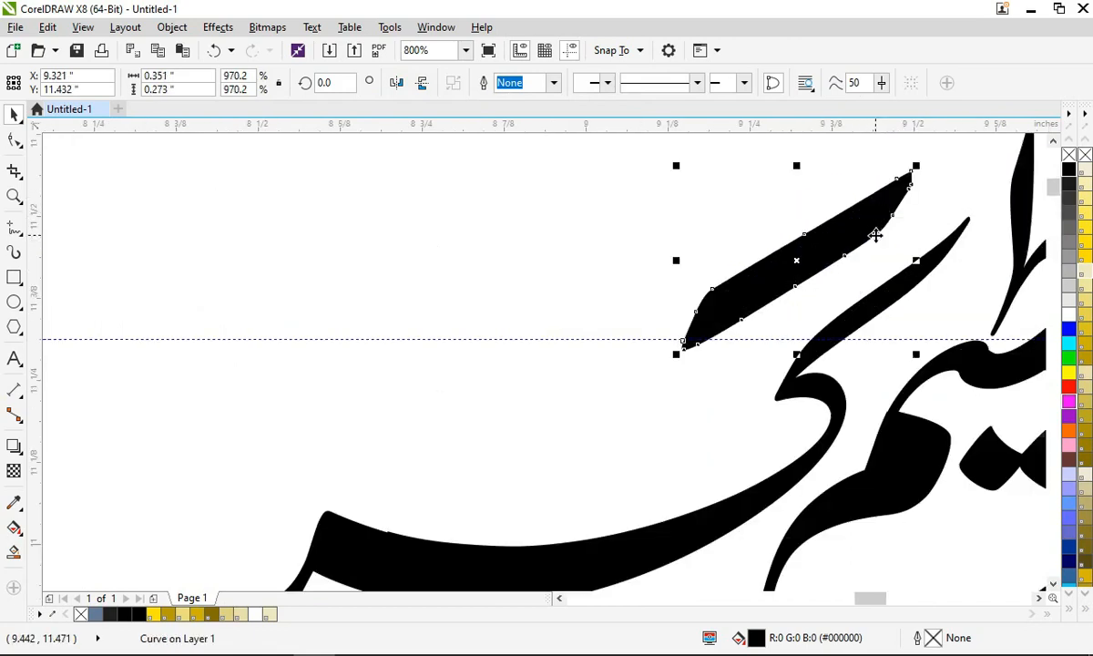
{"action": "left_click_drag", "start_coordinate": [916, 170], "coordinate": [870, 235]}
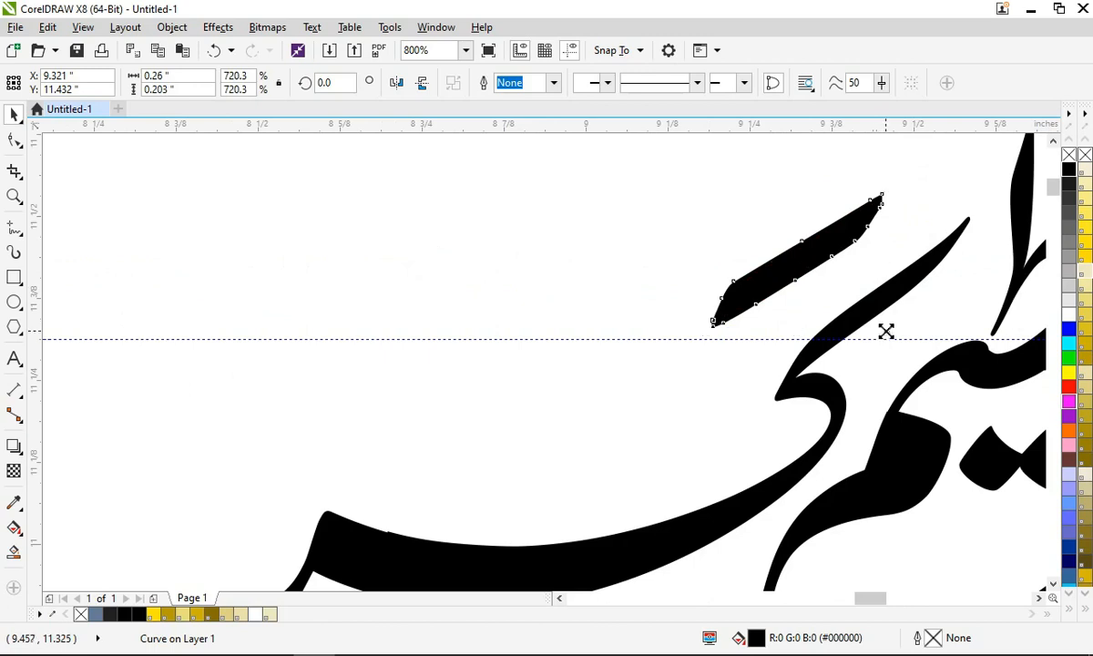
{"action": "left_click_drag", "start_coordinate": [886, 330], "coordinate": [880, 329]}
{"action": "left_click_drag", "start_coordinate": [797, 194], "coordinate": [799, 251]}
{"action": "left_click", "coordinate": [856, 264]}
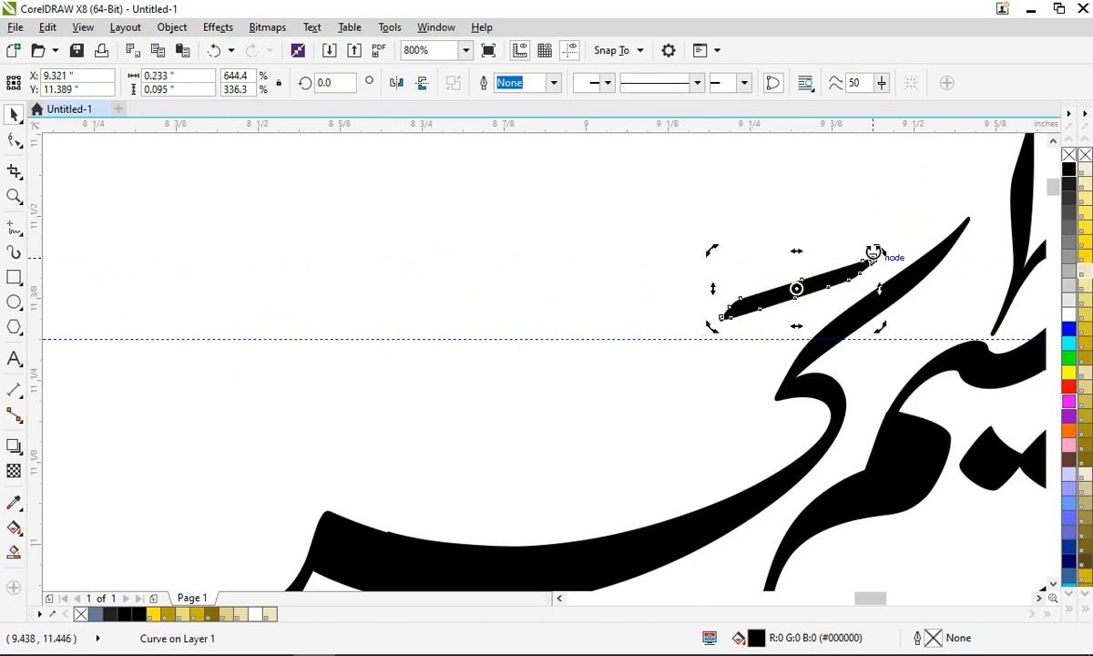
{"action": "mouse_move", "coordinate": [874, 253]}
{"action": "left_mouse_down"}
{"action": "mouse_move", "coordinate": [840, 234]}
{"action": "mouse_move", "coordinate": [880, 264]}
{"action": "left_mouse_up"}
{"action": "scroll", "coordinate": [882, 260], "scroll_direction": "down", "scroll_amount": 2}
{"action": "scroll", "coordinate": [337, 389], "scroll_direction": "down", "scroll_amount": 1}
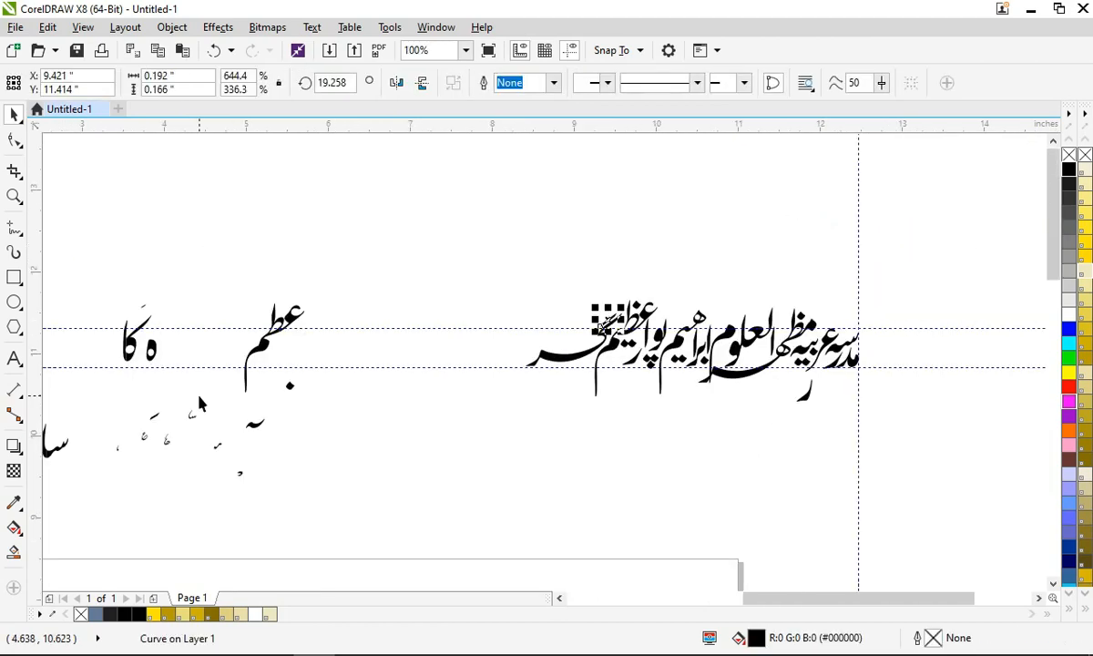
Step: Move the single ہ across and fit it against the end of گر to complete گرہ
{"action": "scroll", "coordinate": [403, 327], "scroll_direction": "down", "scroll_amount": 1}
{"action": "scroll", "coordinate": [226, 351], "scroll_direction": "up", "scroll_amount": 2}
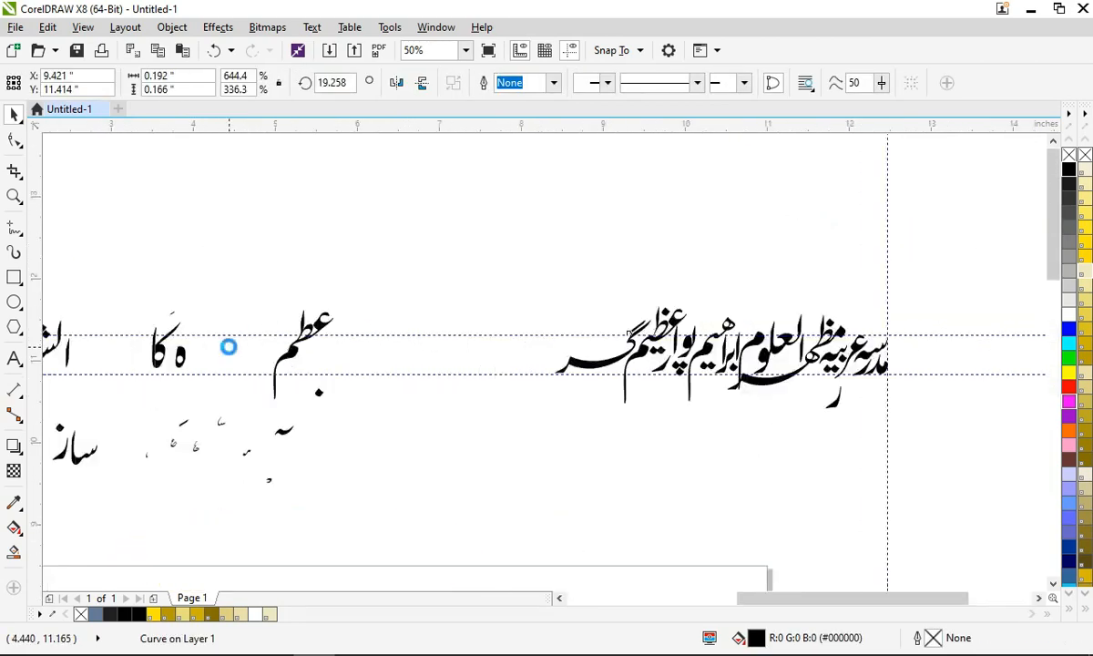
{"action": "left_click_drag", "start_coordinate": [743, 344], "coordinate": [898, 361]}
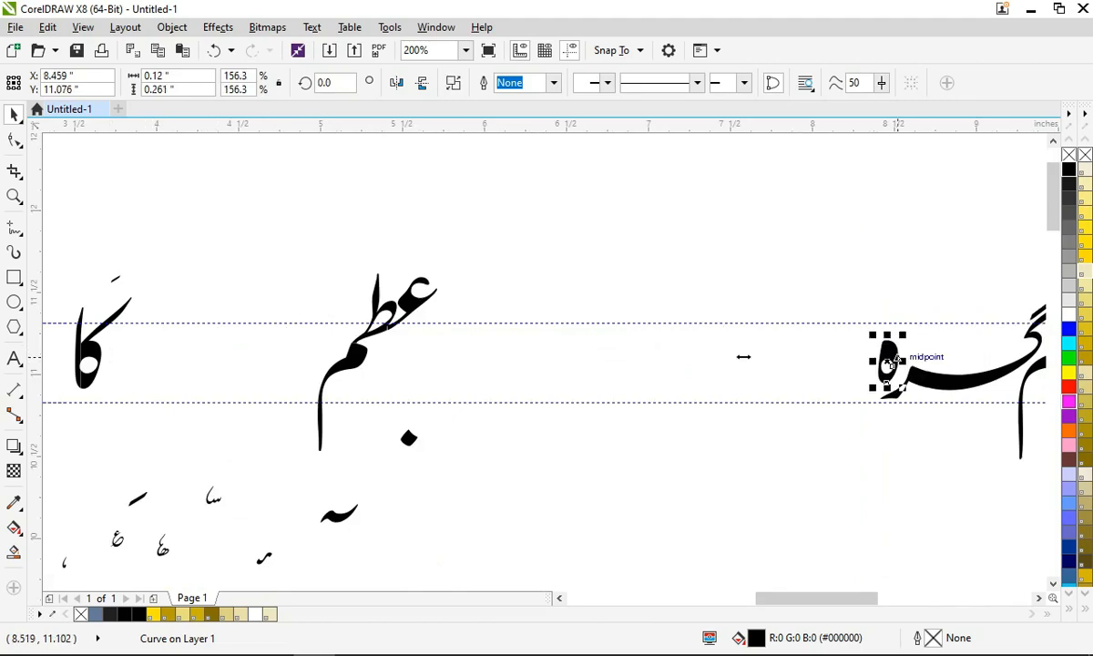
{"action": "scroll", "coordinate": [433, 325], "scroll_direction": "down", "scroll_amount": 1}
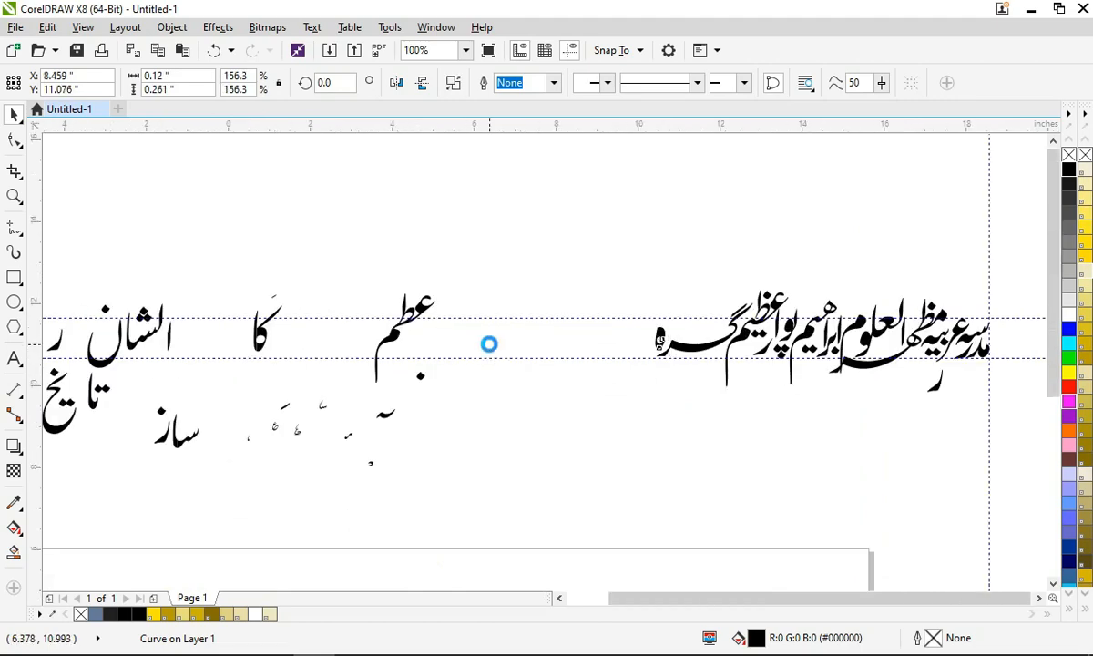
Step: Place کا, the second عظیم and the الشا pieces tightly in sequence after گرہ
{"action": "scroll", "coordinate": [490, 344], "scroll_direction": "down", "scroll_amount": 1}
{"action": "scroll", "coordinate": [383, 319], "scroll_direction": "up", "scroll_amount": 1}
{"action": "left_click", "coordinate": [363, 321]}
{"action": "scroll", "coordinate": [390, 410], "scroll_direction": "up", "scroll_amount": 2}
{"action": "scroll", "coordinate": [469, 435], "scroll_direction": "up", "scroll_amount": 1}
{"action": "left_click", "coordinate": [469, 435]}
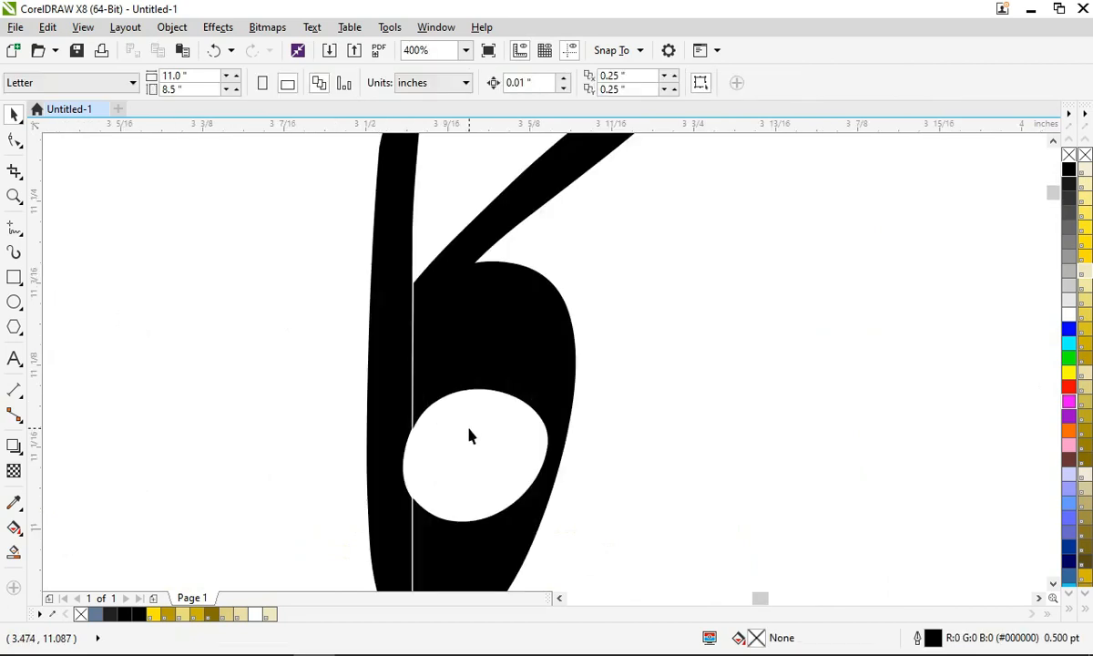
{"action": "scroll", "coordinate": [456, 383], "scroll_direction": "up", "scroll_amount": 1}
{"action": "scroll", "coordinate": [449, 344], "scroll_direction": "down", "scroll_amount": 2}
Step: Fit the bowl of ن against الشا and set its dot inside the bowl
{"action": "left_click", "coordinate": [622, 215]}
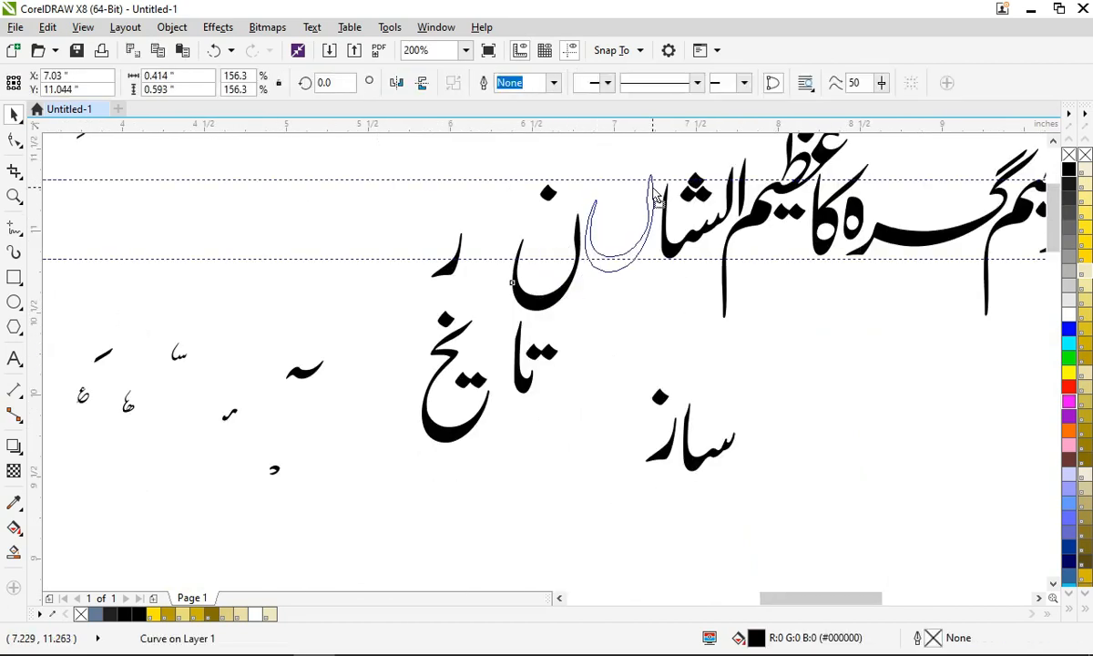
{"action": "left_click_drag", "start_coordinate": [654, 189], "coordinate": [654, 192]}
{"action": "left_click_drag", "start_coordinate": [547, 193], "coordinate": [626, 195]}
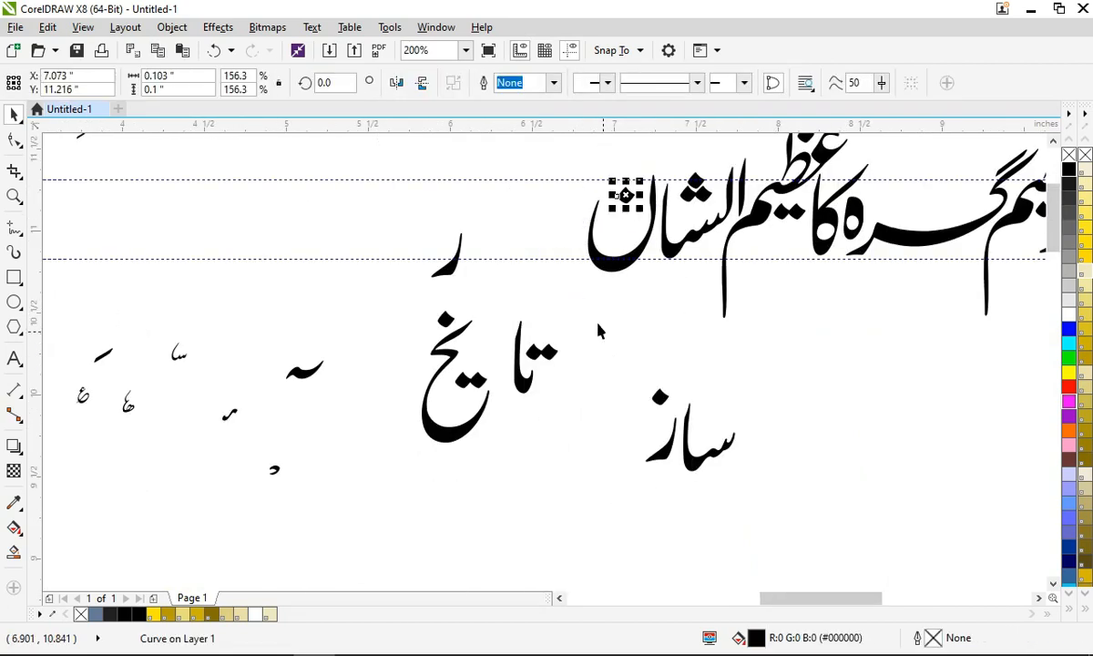
Step: Arrange تا, ر and یخ closely after الشان to form تاریخ
{"action": "left_click_drag", "start_coordinate": [626, 417], "coordinate": [506, 315]}
{"action": "left_click_drag", "start_coordinate": [536, 363], "coordinate": [569, 226]}
{"action": "left_click_drag", "start_coordinate": [458, 259], "coordinate": [579, 242]}
{"action": "left_click_drag", "start_coordinate": [355, 289], "coordinate": [521, 271]}
Step: Select all four pieces of ساز and place them beside تاریخ between the horizontal guidelines
{"action": "left_click_drag", "start_coordinate": [609, 361], "coordinate": [754, 500]}
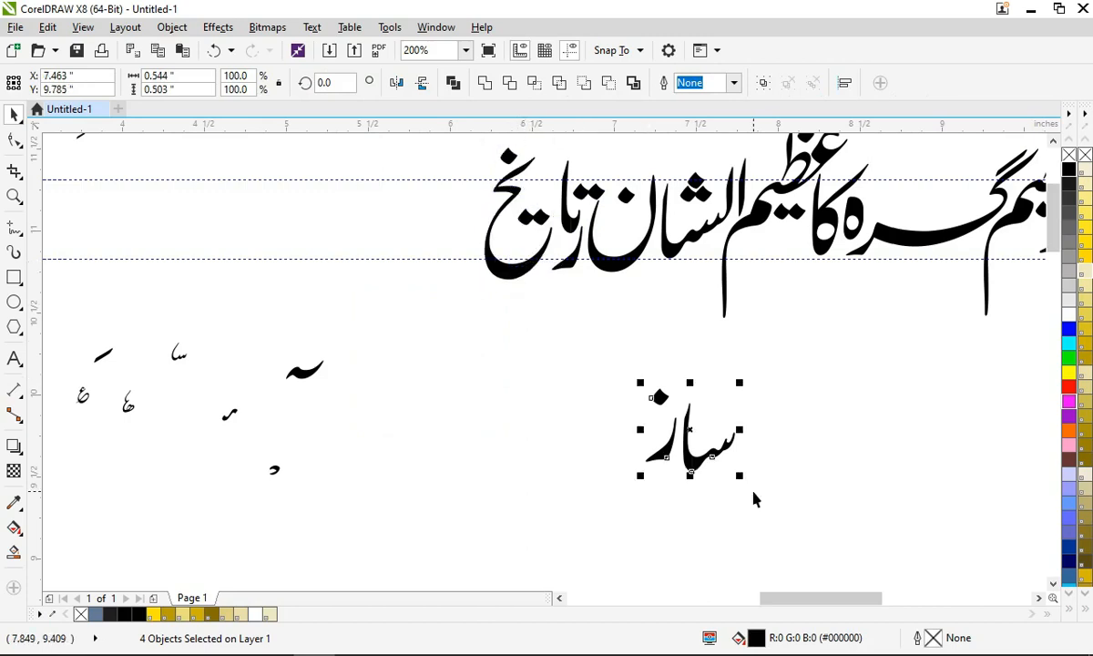
{"action": "left_click_drag", "start_coordinate": [695, 467], "coordinate": [445, 262]}
{"action": "left_click", "coordinate": [448, 211]}
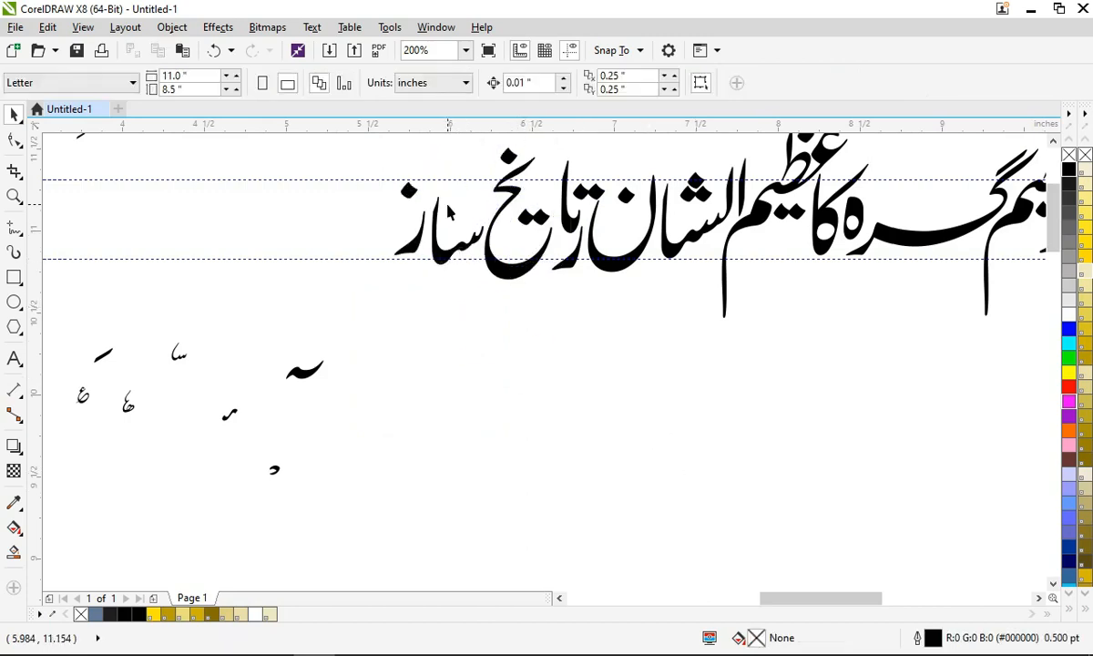
Step: Stack the ر of ساز above the teeth of س and set its dot over it
{"action": "scroll", "coordinate": [448, 211], "scroll_direction": "up", "scroll_amount": 2}
{"action": "left_click_drag", "start_coordinate": [374, 246], "coordinate": [501, 223]}
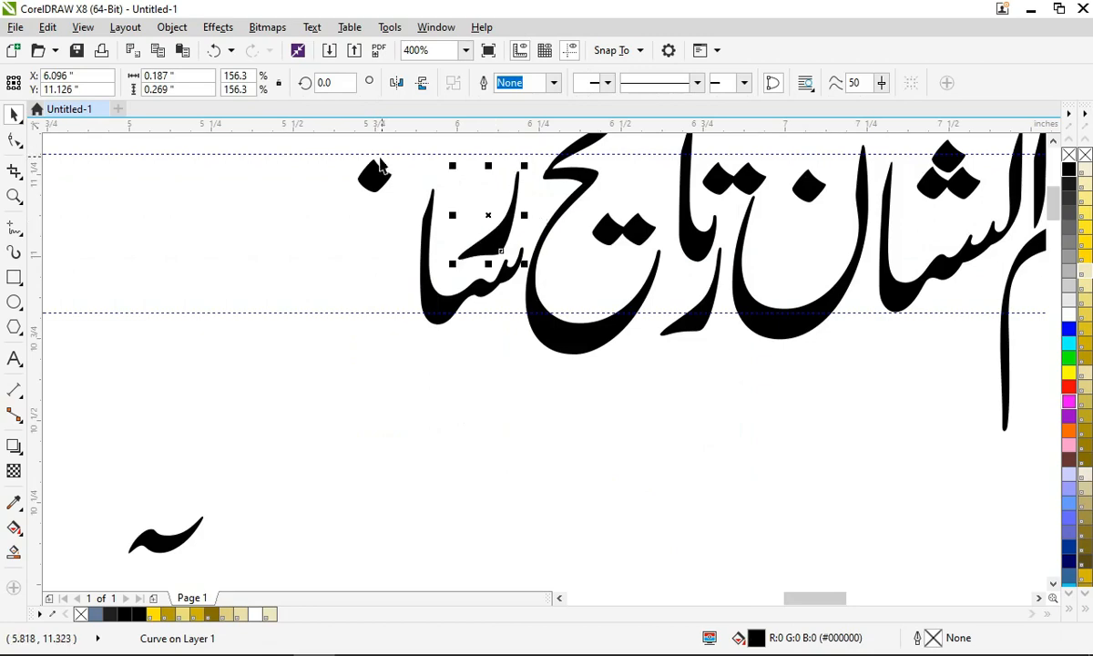
{"action": "left_click_drag", "start_coordinate": [381, 167], "coordinate": [498, 157]}
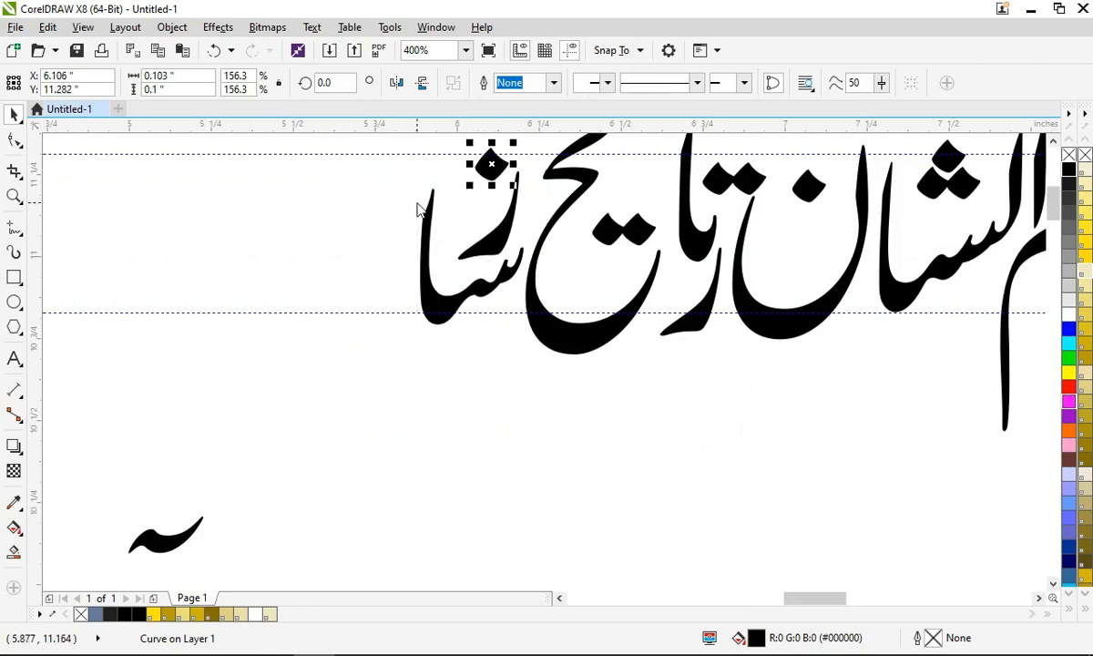
Step: Align a vertical guideline with the outer edge of ساز and delete the leftover ر beneath the headline
{"action": "scroll", "coordinate": [419, 210], "scroll_direction": "down", "scroll_amount": 5}
{"action": "left_click", "coordinate": [706, 215]}
{"action": "scroll", "coordinate": [705, 215], "scroll_direction": "up", "scroll_amount": 2}
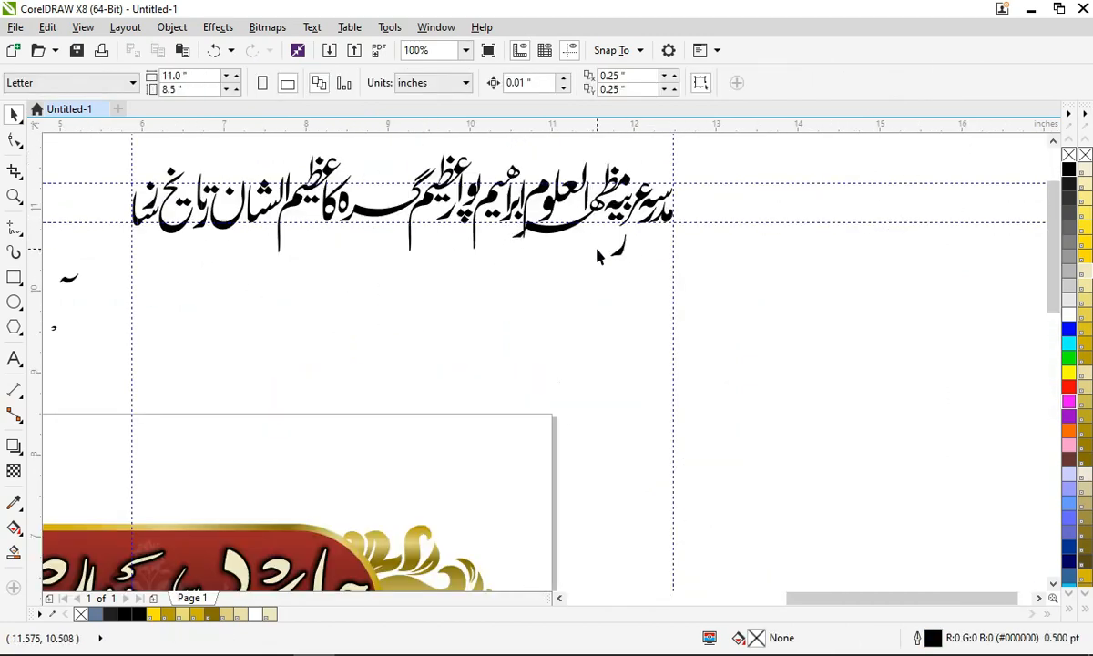
{"action": "left_click", "coordinate": [618, 258]}
{"action": "scroll", "coordinate": [618, 258], "scroll_direction": "down", "scroll_amount": 2}
{"action": "key", "text": "Escape"}
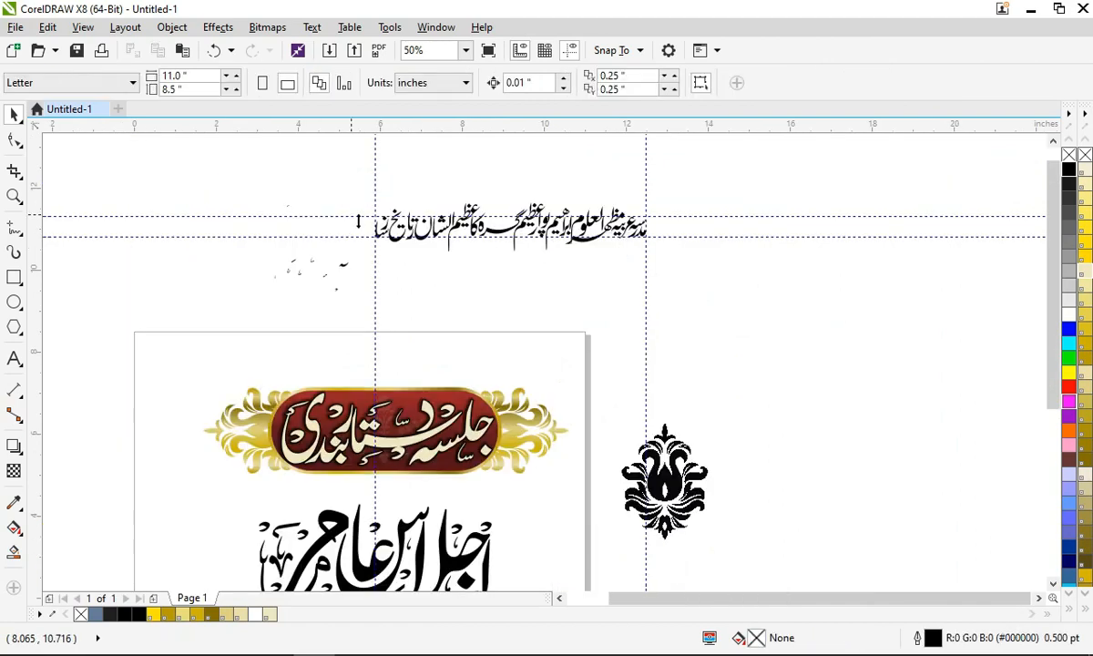
Step: Select the eight loose decorative marks and move them together above the headline
{"action": "mouse_move", "coordinate": [350, 283]}
{"action": "left_mouse_down"}
{"action": "mouse_move", "coordinate": [357, 289]}
{"action": "mouse_move", "coordinate": [322, 268]}
{"action": "mouse_move", "coordinate": [561, 161]}
{"action": "left_mouse_up"}
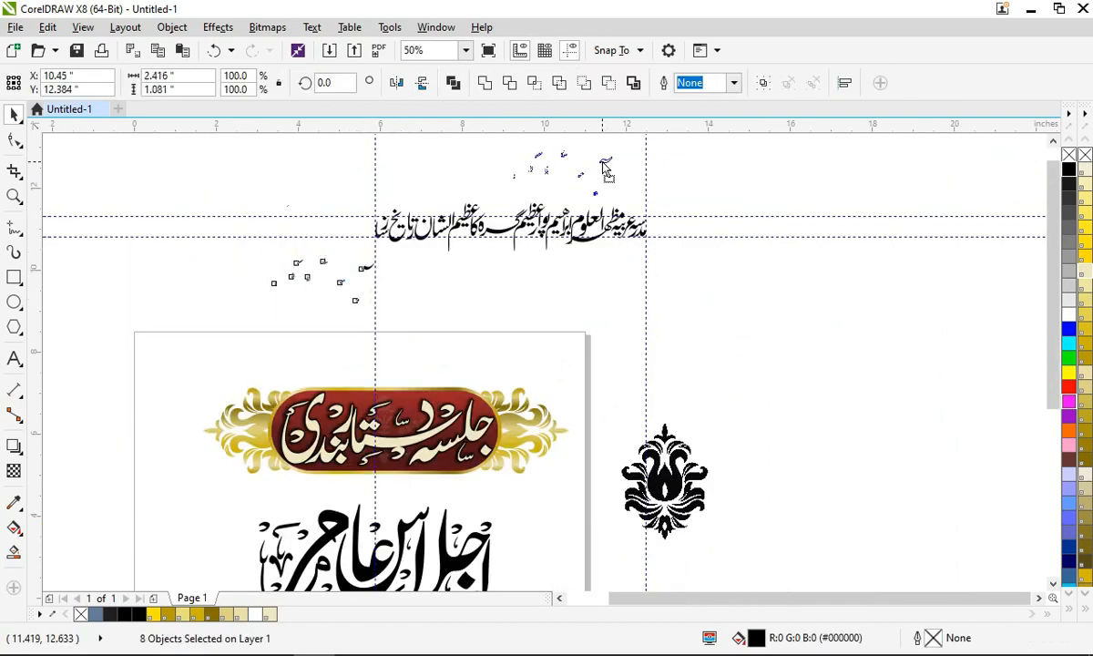
{"action": "scroll", "coordinate": [632, 186], "scroll_direction": "up", "scroll_amount": 6}
{"action": "key", "text": "Escape"}
{"action": "scroll", "coordinate": [462, 237], "scroll_direction": "down", "scroll_amount": 1}
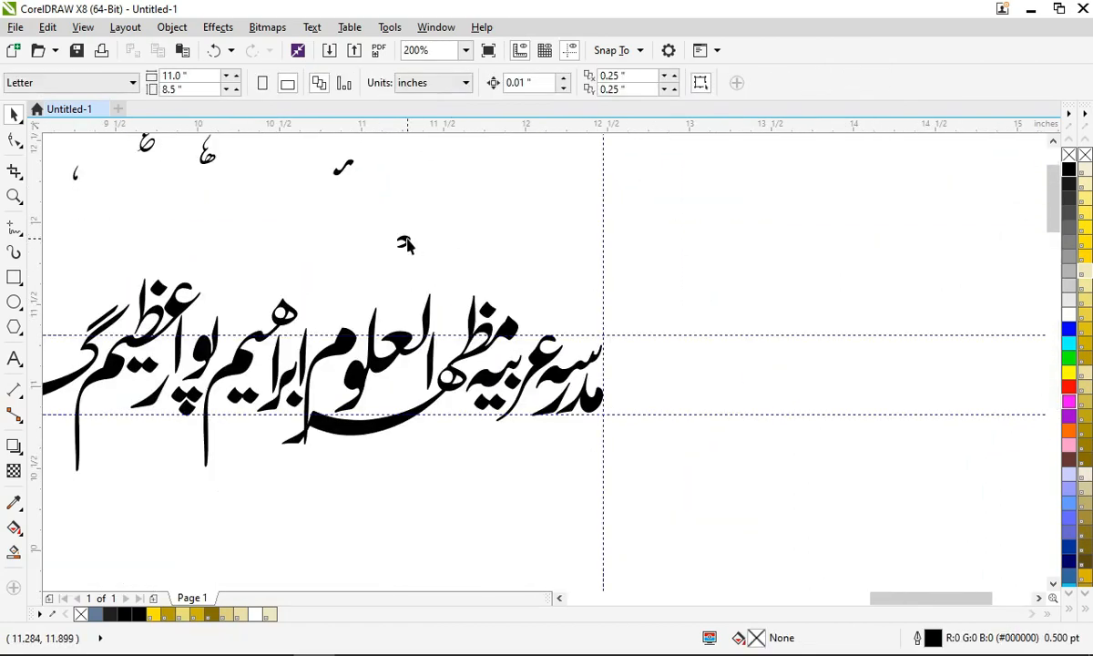
Step: Place the small hooked mark above the س of مدرسہ, with copies over the م and beside the ر
{"action": "left_click_drag", "start_coordinate": [406, 244], "coordinate": [586, 344]}
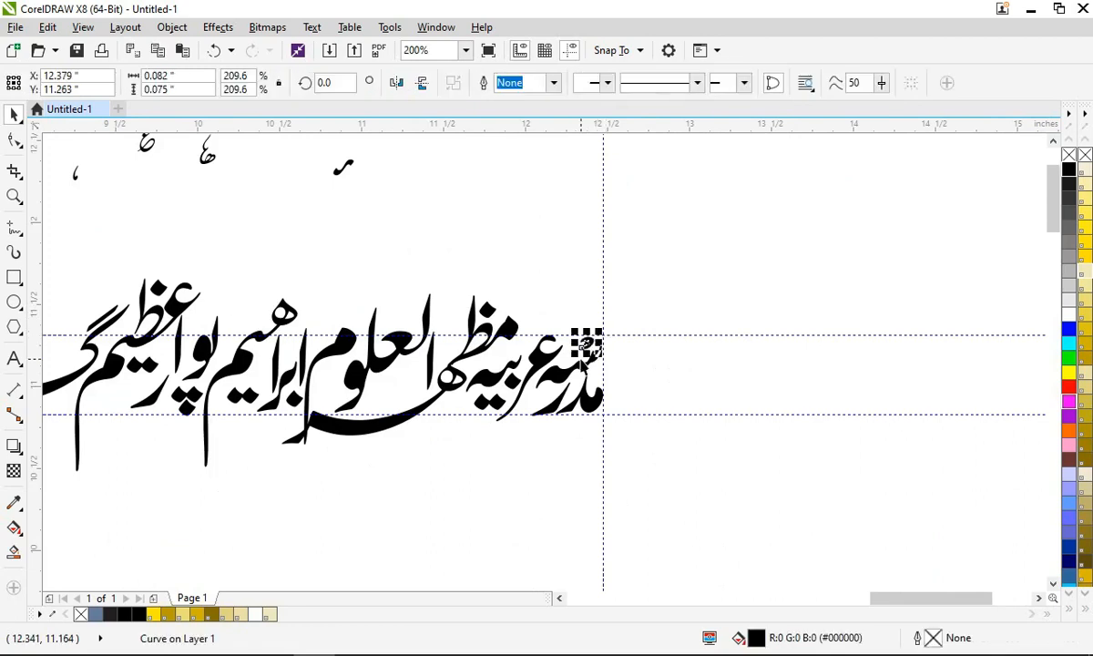
{"action": "scroll", "coordinate": [583, 362], "scroll_direction": "up", "scroll_amount": 2}
{"action": "mouse_move", "coordinate": [624, 273]}
{"action": "left_mouse_down"}
{"action": "mouse_move", "coordinate": [639, 288]}
{"action": "mouse_move", "coordinate": [672, 426]}
{"action": "mouse_move", "coordinate": [675, 412]}
{"action": "left_mouse_up"}
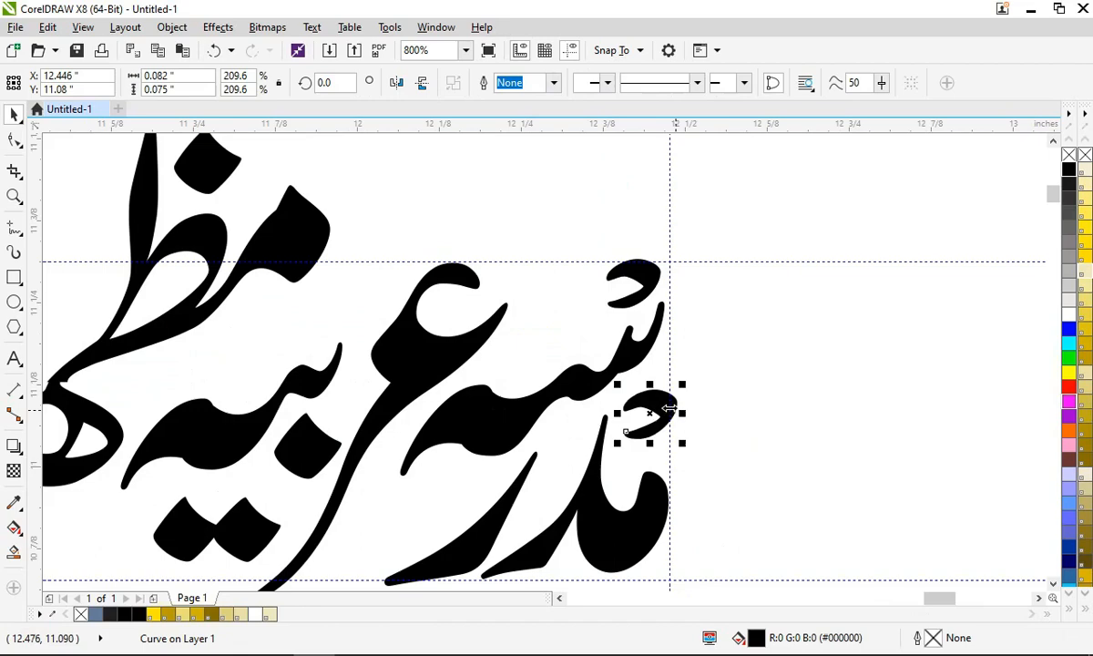
{"action": "left_click", "coordinate": [671, 412]}
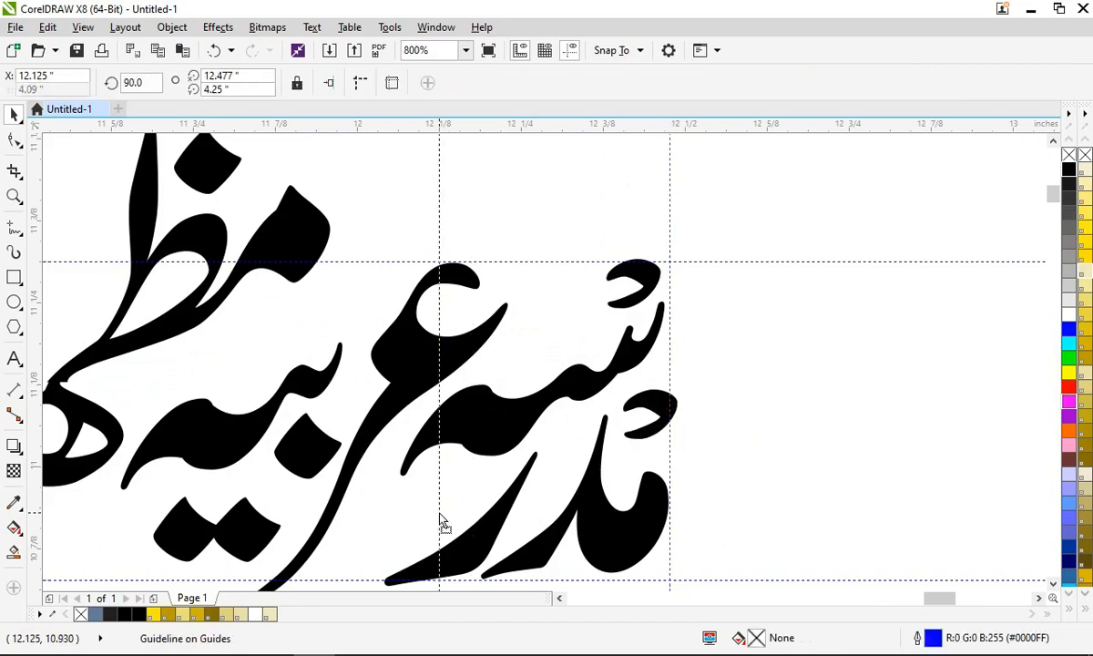
{"action": "left_click", "coordinate": [640, 407]}
{"action": "scroll", "coordinate": [641, 408], "scroll_direction": "down", "scroll_amount": 10}
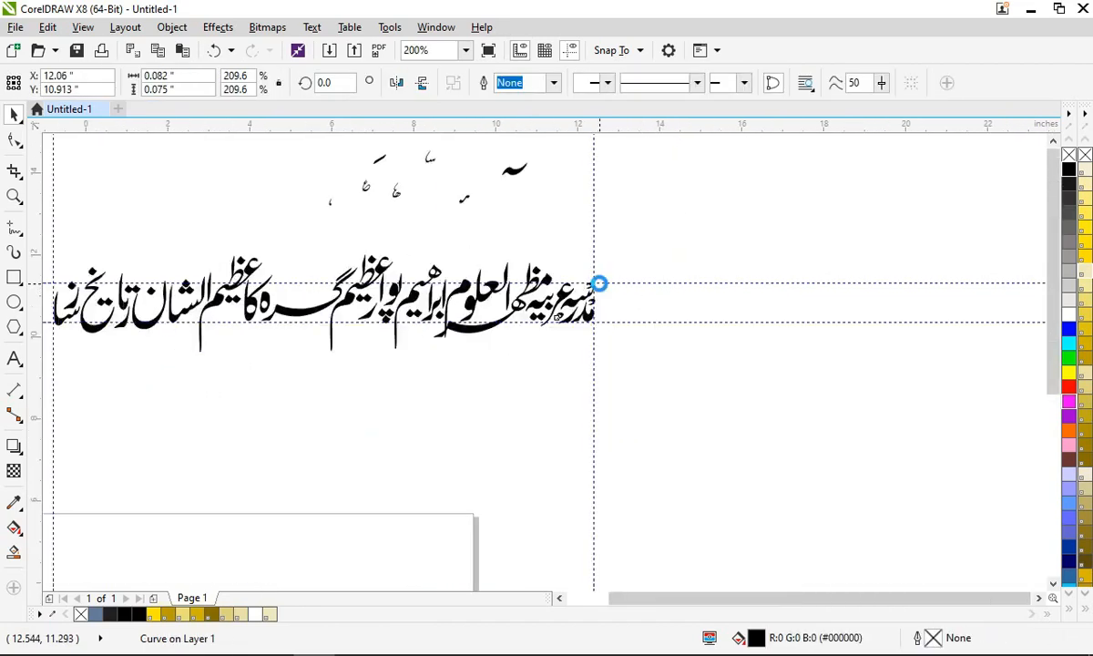
Step: Bring the small سا mark down nearer the headline and open its nodes for editing
{"action": "scroll", "coordinate": [600, 284], "scroll_direction": "down", "scroll_amount": 1}
{"action": "scroll", "coordinate": [530, 231], "scroll_direction": "up", "scroll_amount": 3}
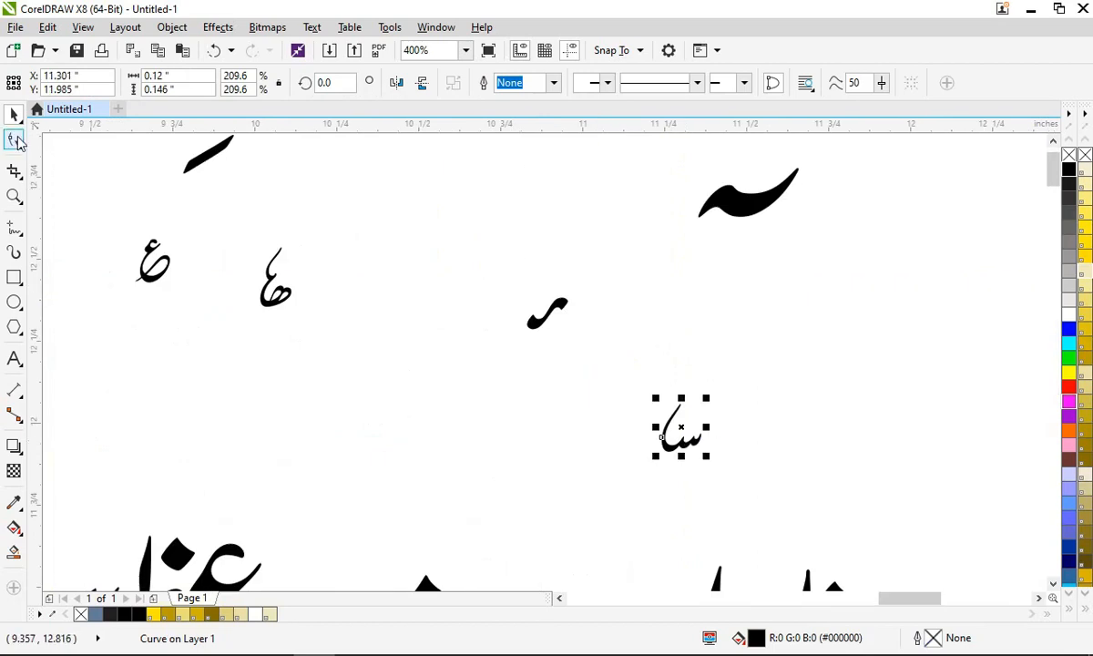
{"action": "left_click", "coordinate": [15, 140]}
{"action": "scroll", "coordinate": [713, 434], "scroll_direction": "up", "scroll_amount": 4}
Step: Select the upper nodes of the سا mark's alif and shift its tip sideways over the teeth
{"action": "left_click_drag", "start_coordinate": [483, 347], "coordinate": [726, 483]}
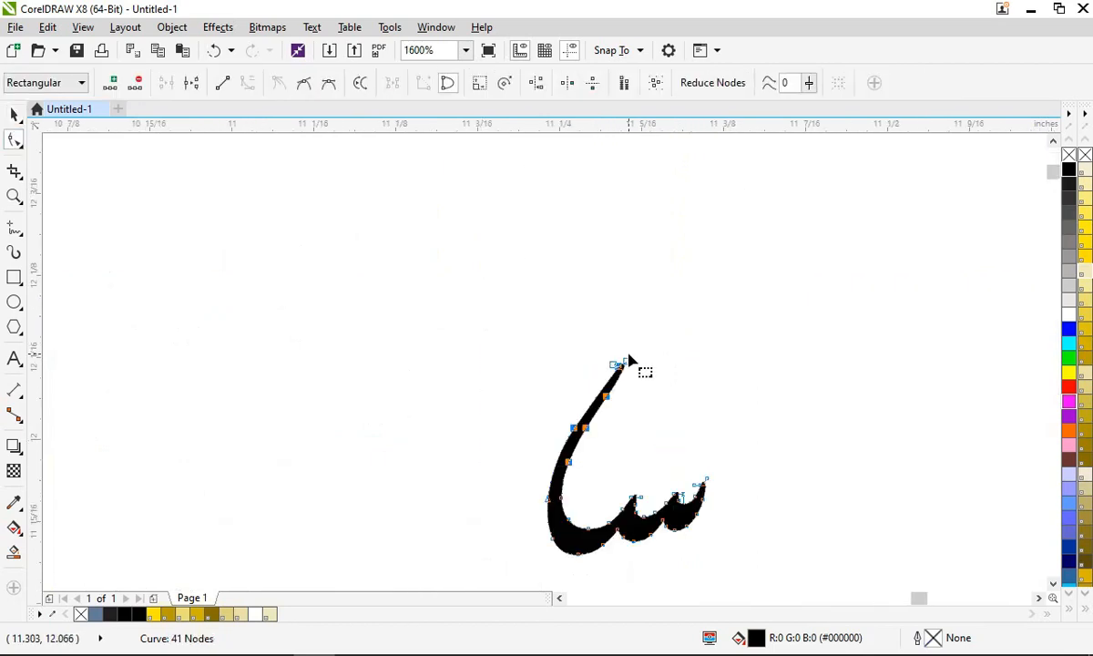
{"action": "mouse_move", "coordinate": [629, 361]}
{"action": "left_mouse_down"}
{"action": "mouse_move", "coordinate": [715, 374]}
{"action": "mouse_move", "coordinate": [723, 330]}
{"action": "mouse_move", "coordinate": [931, 366]}
{"action": "mouse_move", "coordinate": [623, 383]}
{"action": "mouse_move", "coordinate": [656, 364]}
{"action": "left_mouse_up"}
{"action": "scroll", "coordinate": [656, 388], "scroll_direction": "up", "scroll_amount": 1}
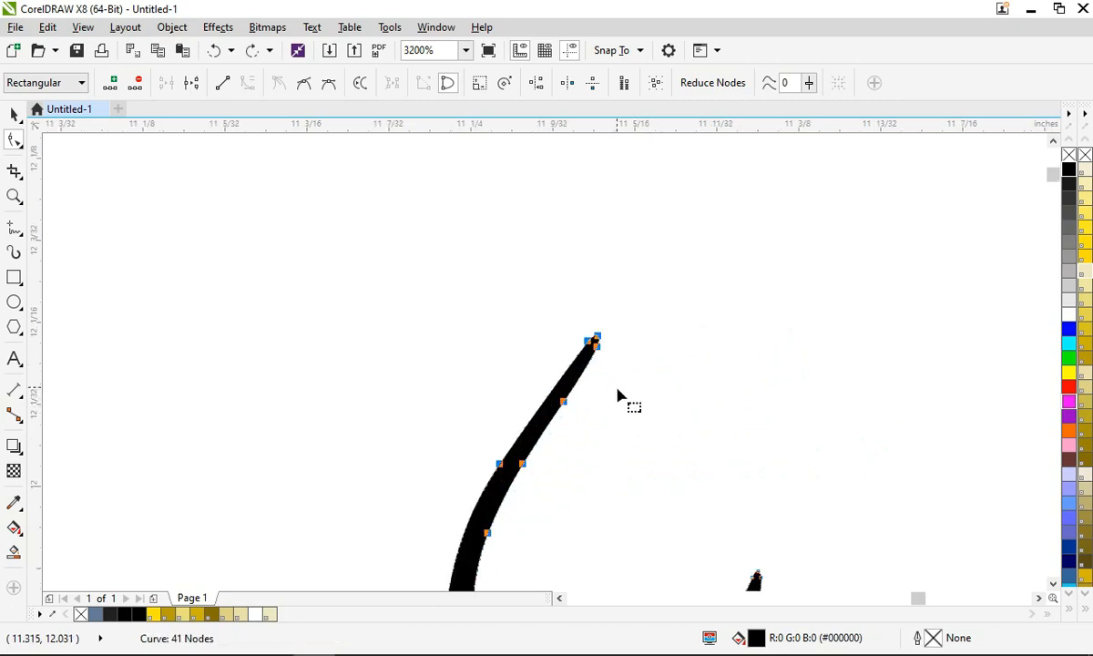
{"action": "left_click", "coordinate": [440, 310]}
{"action": "left_click", "coordinate": [582, 352]}
{"action": "left_click_drag", "start_coordinate": [403, 309], "coordinate": [765, 559]}
{"action": "scroll", "coordinate": [597, 342], "scroll_direction": "down", "scroll_amount": 1}
{"action": "mouse_move", "coordinate": [596, 342]}
{"action": "left_mouse_down"}
{"action": "mouse_move", "coordinate": [769, 429]}
{"action": "mouse_move", "coordinate": [822, 435]}
{"action": "mouse_move", "coordinate": [813, 427]}
{"action": "left_mouse_up"}
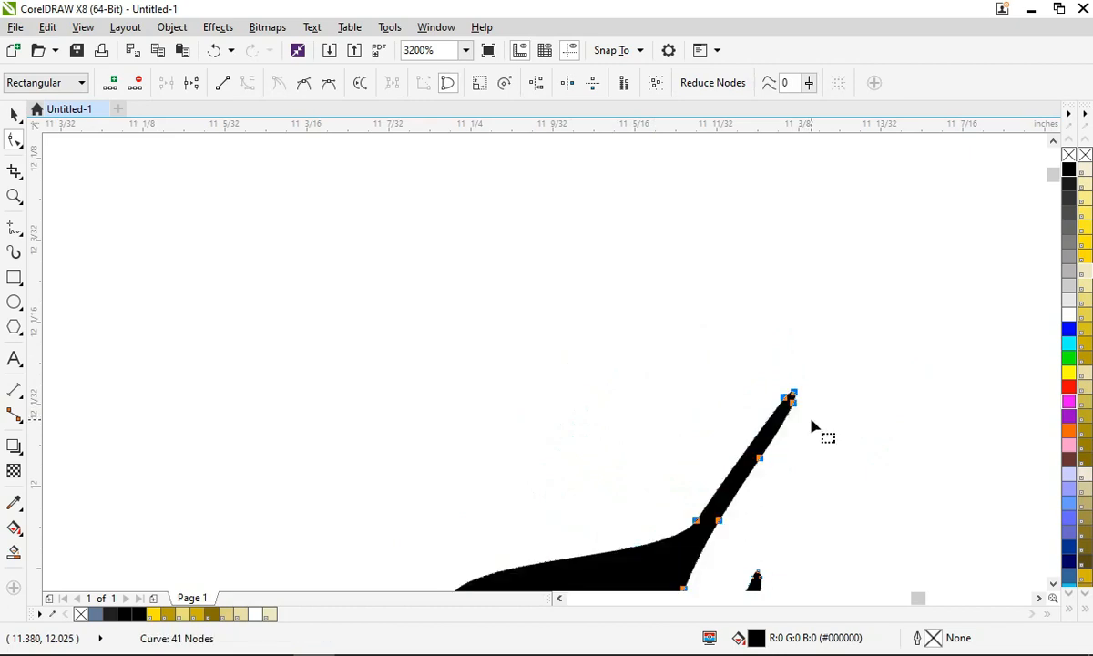
Step: Adjust the bend nodes of the alif and stretch its tip farther outward into a long slanted stroke
{"action": "mouse_move", "coordinate": [725, 550]}
{"action": "left_mouse_down"}
{"action": "mouse_move", "coordinate": [679, 520]}
{"action": "mouse_move", "coordinate": [733, 495]}
{"action": "mouse_move", "coordinate": [729, 473]}
{"action": "mouse_move", "coordinate": [692, 471]}
{"action": "left_mouse_up"}
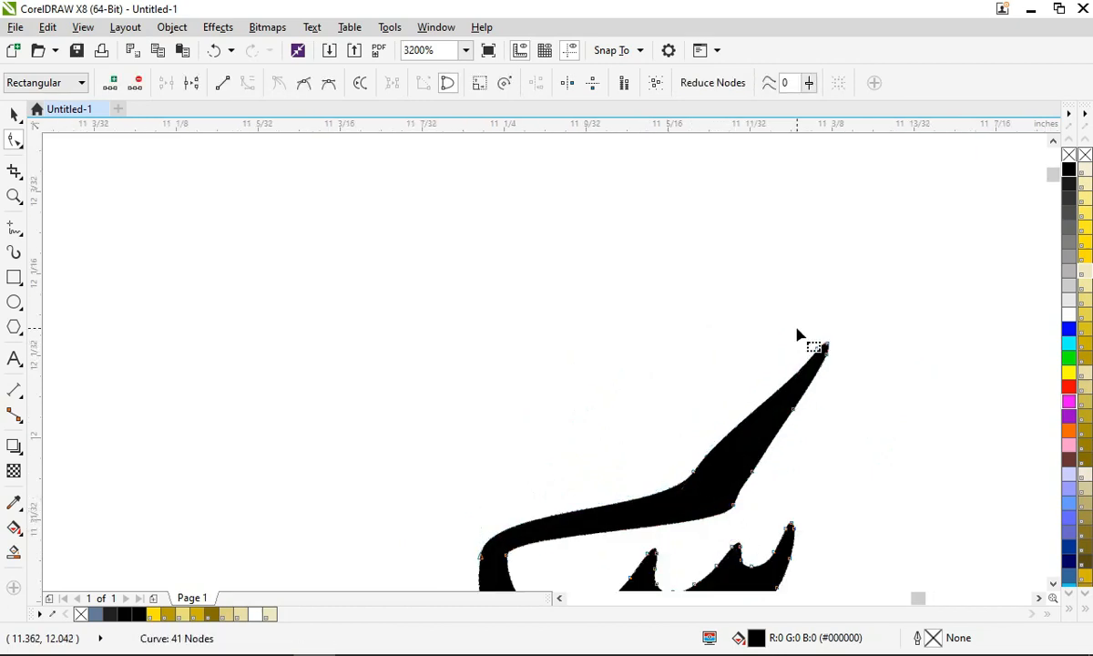
{"action": "mouse_move", "coordinate": [827, 350]}
{"action": "left_mouse_down"}
{"action": "mouse_move", "coordinate": [883, 421]}
{"action": "mouse_move", "coordinate": [827, 350]}
{"action": "left_mouse_up"}
{"action": "left_click_drag", "start_coordinate": [735, 330], "coordinate": [862, 483]}
{"action": "mouse_move", "coordinate": [839, 381]}
{"action": "left_mouse_down"}
{"action": "mouse_move", "coordinate": [859, 374]}
{"action": "mouse_move", "coordinate": [893, 393]}
{"action": "mouse_move", "coordinate": [891, 411]}
{"action": "left_mouse_up"}
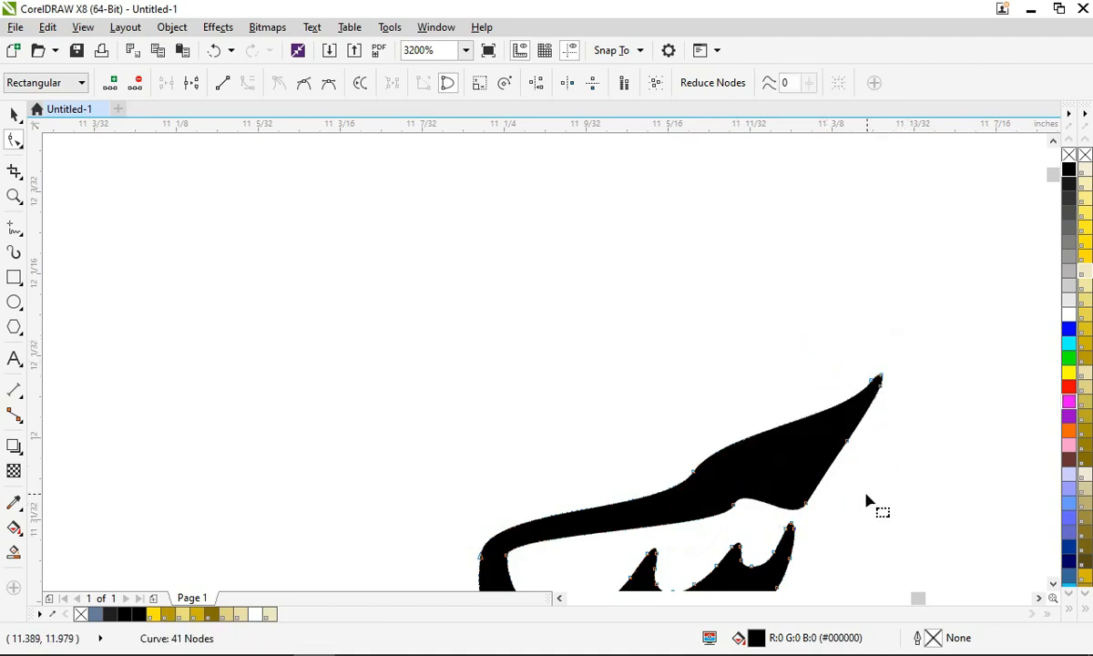
Step: Delete the surplus nodes along the stretched stroke of the سا mark to smooth its curve
{"action": "scroll", "coordinate": [813, 500], "scroll_direction": "down", "scroll_amount": 1}
{"action": "double_click", "coordinate": [813, 504]}
{"action": "scroll", "coordinate": [810, 511], "scroll_direction": "up", "scroll_amount": 2}
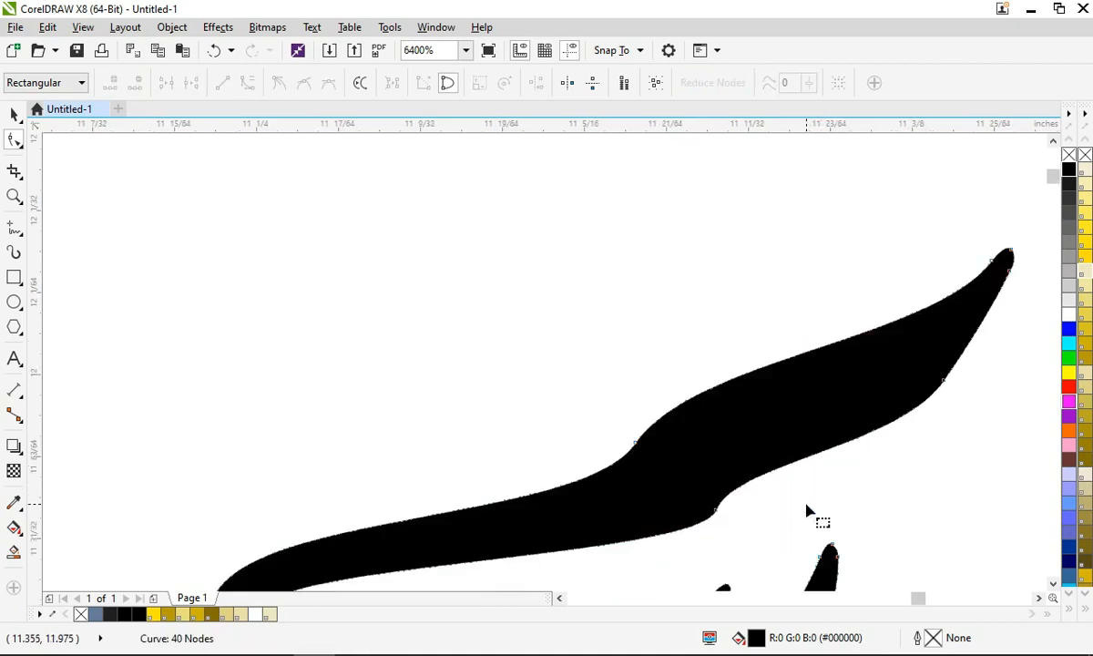
{"action": "double_click", "coordinate": [700, 493]}
{"action": "scroll", "coordinate": [700, 493], "scroll_direction": "down", "scroll_amount": 1}
{"action": "double_click", "coordinate": [458, 520]}
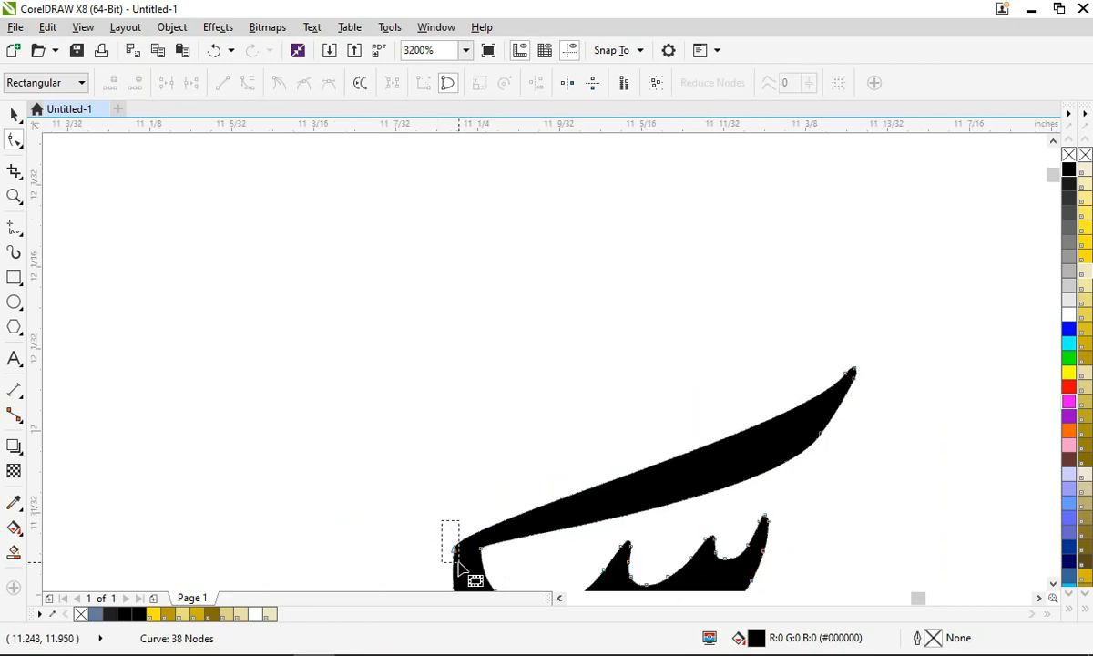
{"action": "scroll", "coordinate": [459, 567], "scroll_direction": "down", "scroll_amount": 1}
{"action": "double_click", "coordinate": [481, 549]}
{"action": "double_click", "coordinate": [528, 496]}
{"action": "scroll", "coordinate": [668, 476], "scroll_direction": "up", "scroll_amount": 1}
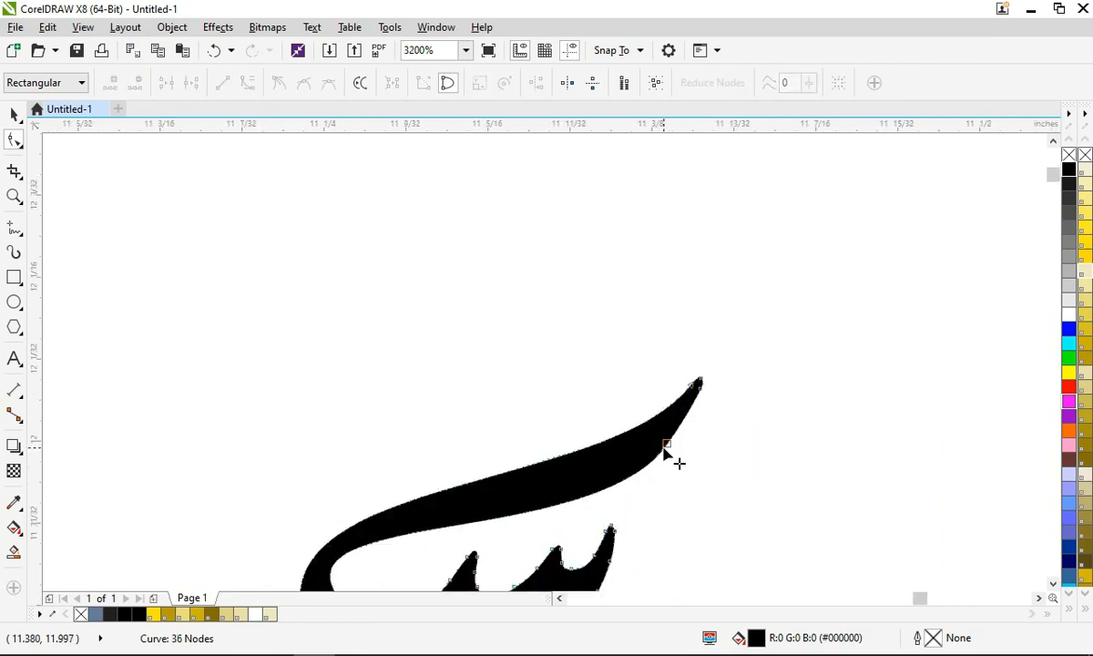
{"action": "double_click", "coordinate": [666, 449]}
{"action": "scroll", "coordinate": [689, 418], "scroll_direction": "down", "scroll_amount": 2}
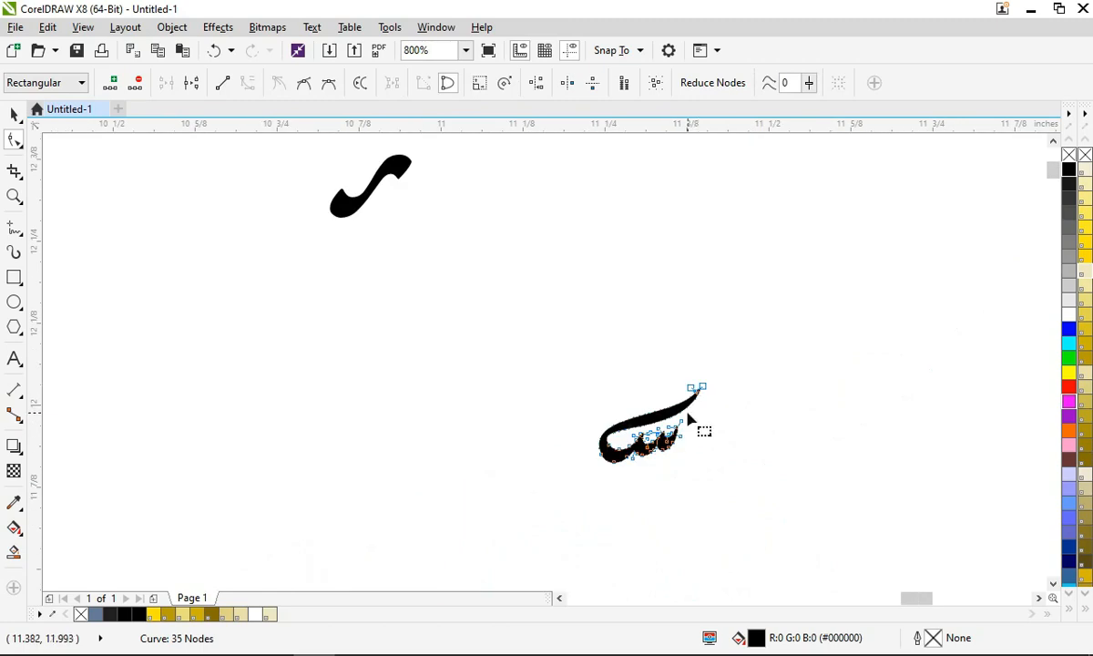
Step: Move the reshaped سا mark into the opening above the س of مدرسہ in the headline
{"action": "key", "text": "space"}
{"action": "scroll", "coordinate": [565, 373], "scroll_direction": "down", "scroll_amount": 2}
{"action": "left_click_drag", "start_coordinate": [572, 375], "coordinate": [740, 511]}
{"action": "scroll", "coordinate": [740, 512], "scroll_direction": "up", "scroll_amount": 2}
{"action": "left_click_drag", "start_coordinate": [697, 445], "coordinate": [764, 497]}
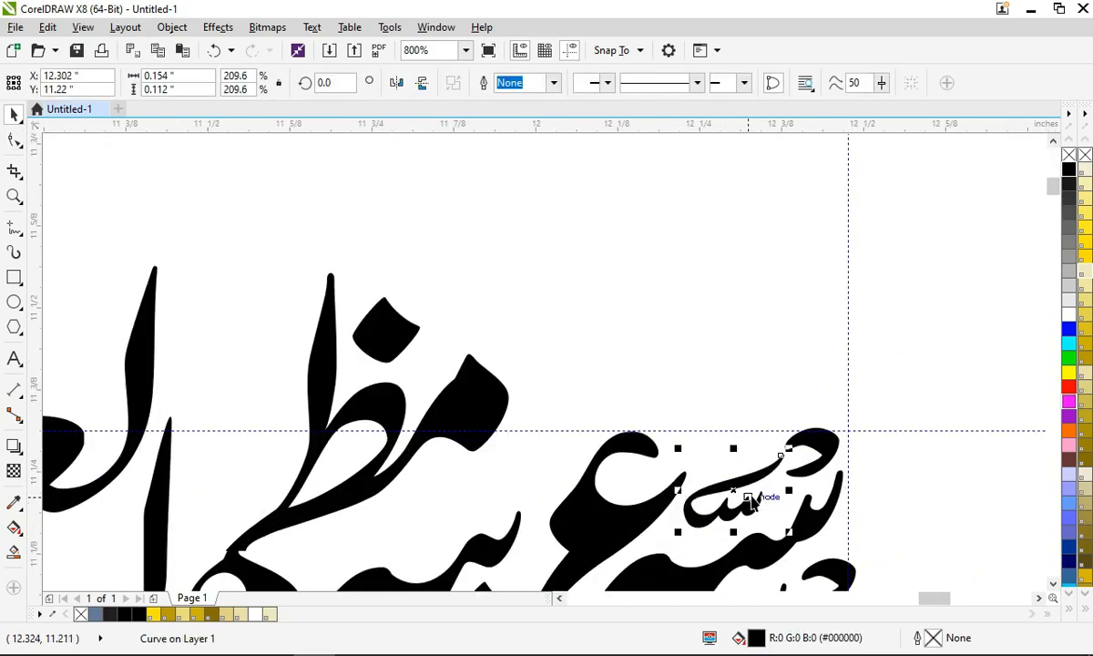
Step: Place a copy of the reshaped سا mark beneath the الشان word of the headline
{"action": "scroll", "coordinate": [745, 451], "scroll_direction": "down", "scroll_amount": 2}
{"action": "scroll", "coordinate": [744, 436], "scroll_direction": "down", "scroll_amount": 1}
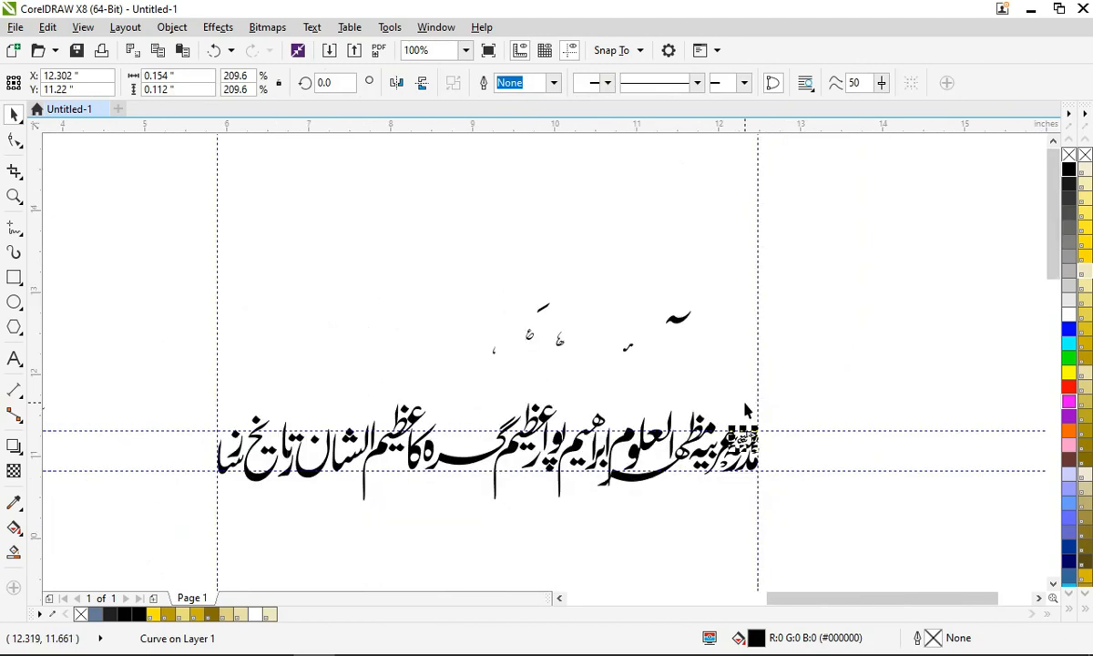
{"action": "scroll", "coordinate": [706, 469], "scroll_direction": "up", "scroll_amount": 1}
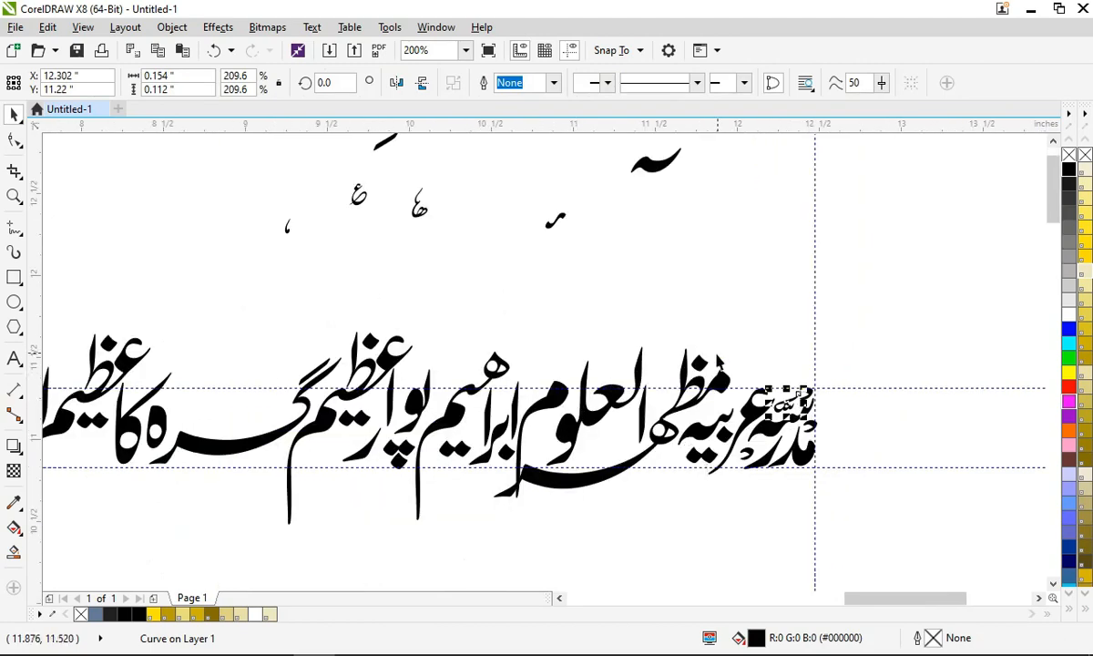
{"action": "scroll", "coordinate": [718, 363], "scroll_direction": "down", "scroll_amount": 1}
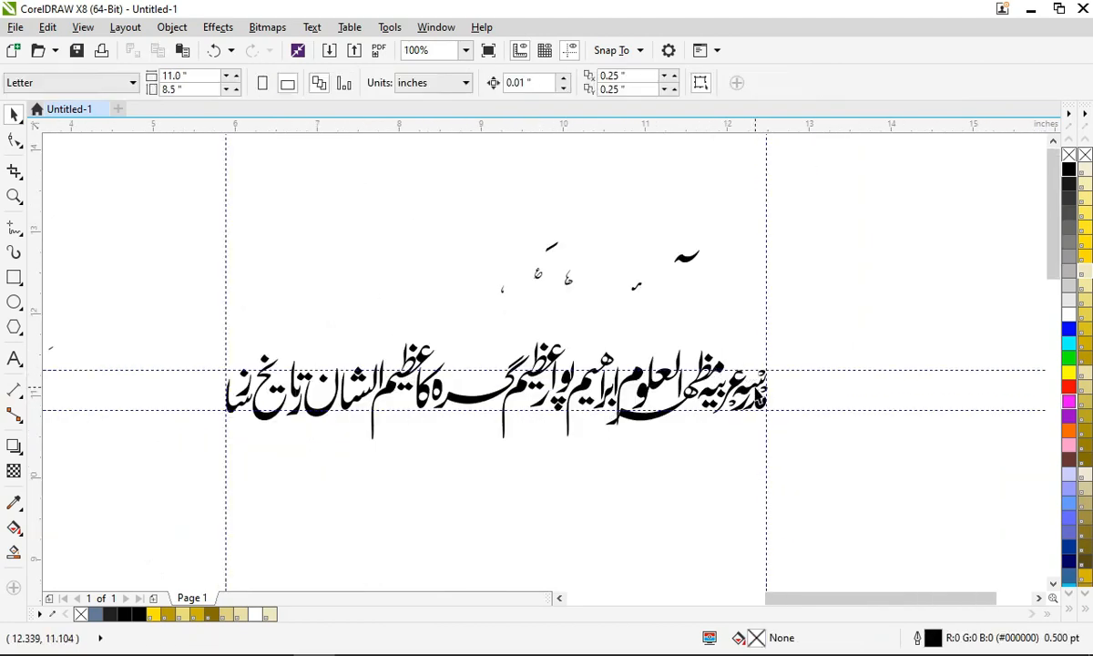
{"action": "scroll", "coordinate": [754, 389], "scroll_direction": "up", "scroll_amount": 1}
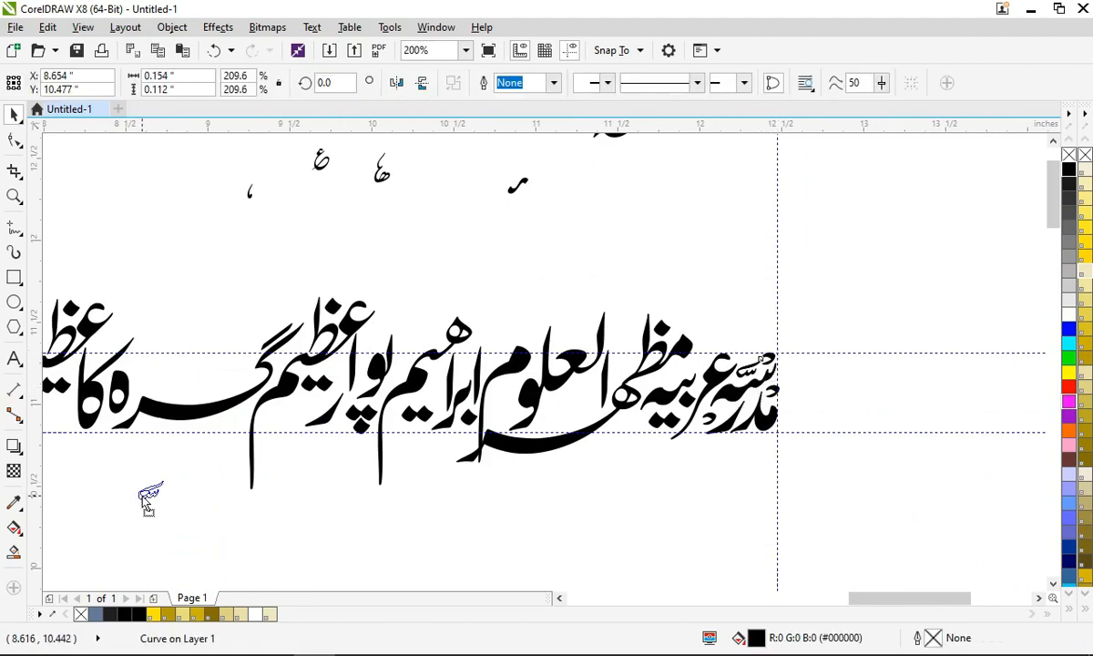
{"action": "scroll", "coordinate": [146, 474], "scroll_direction": "down", "scroll_amount": 2}
{"action": "scroll", "coordinate": [439, 452], "scroll_direction": "up", "scroll_amount": 2}
{"action": "left_click_drag", "start_coordinate": [285, 426], "coordinate": [266, 392]}
{"action": "left_click", "coordinate": [305, 476]}
{"action": "scroll", "coordinate": [296, 393], "scroll_direction": "down", "scroll_amount": 1}
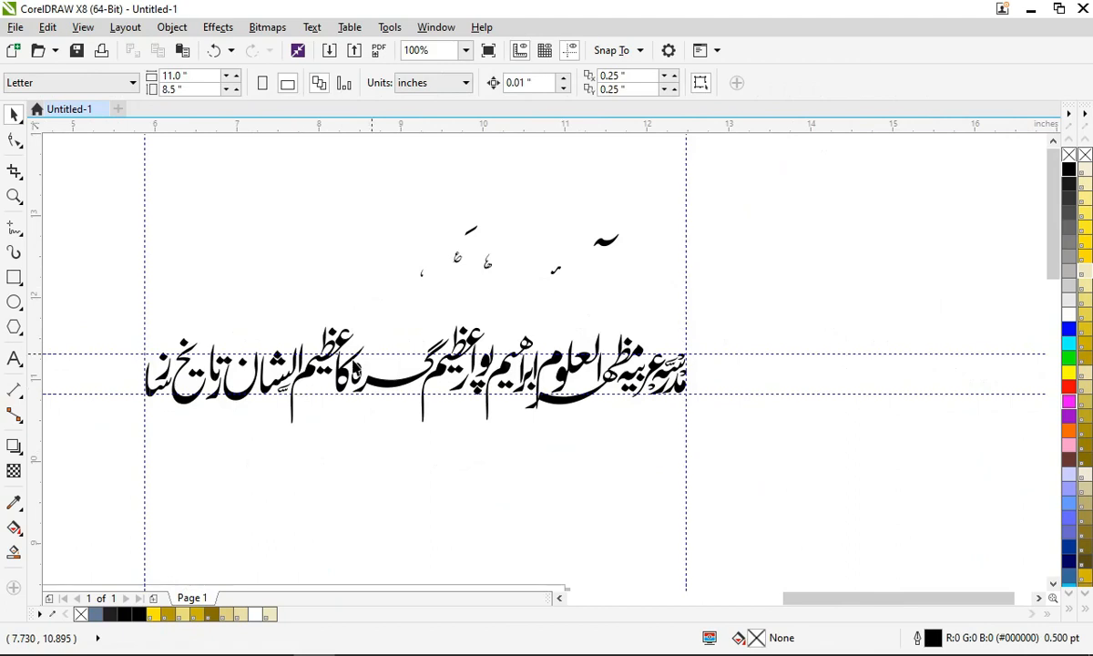
Step: Place the small ها mark under the ہ of مظہر and move the remaining loose marks below the headline
{"action": "scroll", "coordinate": [530, 340], "scroll_direction": "up", "scroll_amount": 1}
{"action": "mouse_move", "coordinate": [352, 210]}
{"action": "left_mouse_down"}
{"action": "mouse_move", "coordinate": [589, 476]}
{"action": "mouse_move", "coordinate": [611, 466]}
{"action": "mouse_move", "coordinate": [601, 451]}
{"action": "left_mouse_up"}
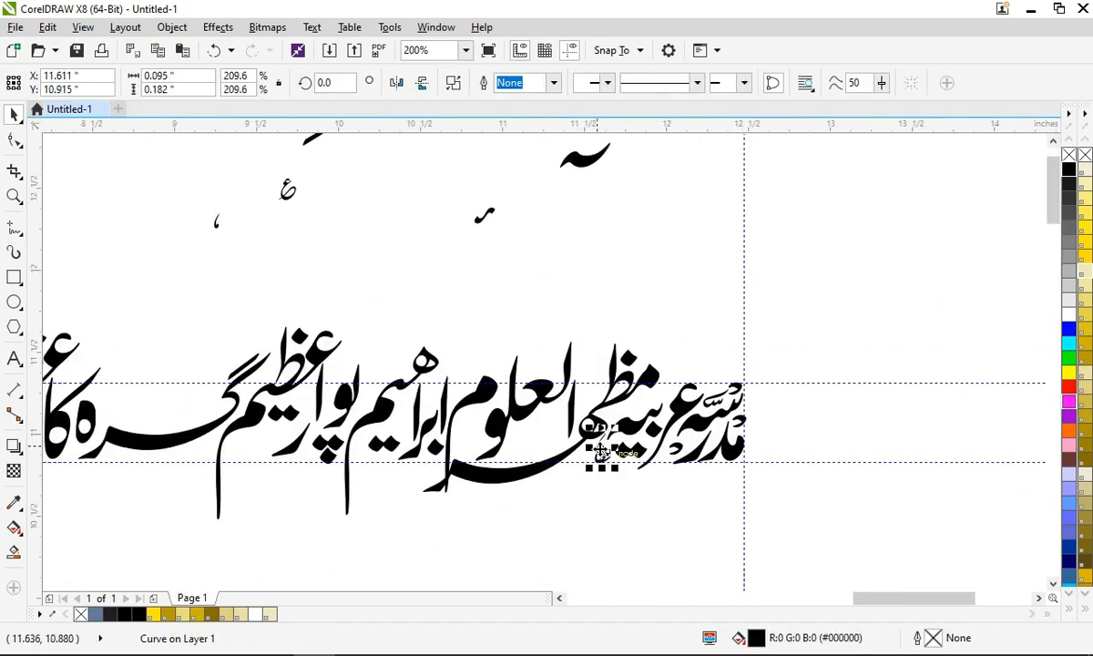
{"action": "scroll", "coordinate": [522, 244], "scroll_direction": "down", "scroll_amount": 1}
{"action": "left_click_drag", "start_coordinate": [310, 159], "coordinate": [590, 253]}
{"action": "left_click_drag", "start_coordinate": [559, 211], "coordinate": [660, 412]}
Step: Distribute copies of the short slanted stroke around عربیہ, مظہر, العلوم and ابراہیم, and add a ها mark inside ابراہیم
{"action": "left_click", "coordinate": [609, 377]}
{"action": "left_click_drag", "start_coordinate": [524, 394], "coordinate": [82, 446]}
{"action": "scroll", "coordinate": [590, 318], "scroll_direction": "up", "scroll_amount": 2}
{"action": "key", "text": "space"}
{"action": "key", "text": "space"}
{"action": "scroll", "coordinate": [146, 294], "scroll_direction": "down", "scroll_amount": 2}
{"action": "scroll", "coordinate": [110, 279], "scroll_direction": "up", "scroll_amount": 1}
{"action": "right_click", "coordinate": [123, 298]}
{"action": "left_click", "coordinate": [106, 488]}
{"action": "right_click", "coordinate": [106, 461]}
{"action": "left_click", "coordinate": [95, 448]}
{"action": "left_click_drag", "start_coordinate": [525, 470], "coordinate": [137, 406]}
{"action": "left_click", "coordinate": [461, 292]}
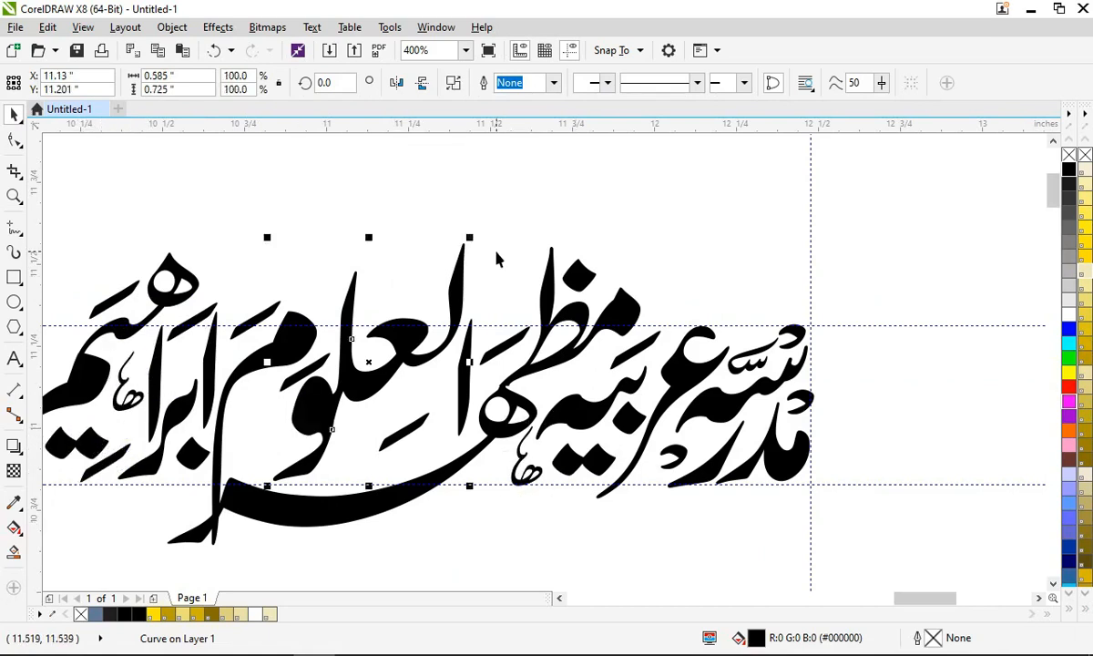
Step: Place the small ع mark inside العلوم, just above the slanted stroke under its ع
{"action": "scroll", "coordinate": [496, 252], "scroll_direction": "down", "scroll_amount": 1}
{"action": "left_click_drag", "start_coordinate": [397, 512], "coordinate": [421, 437]}
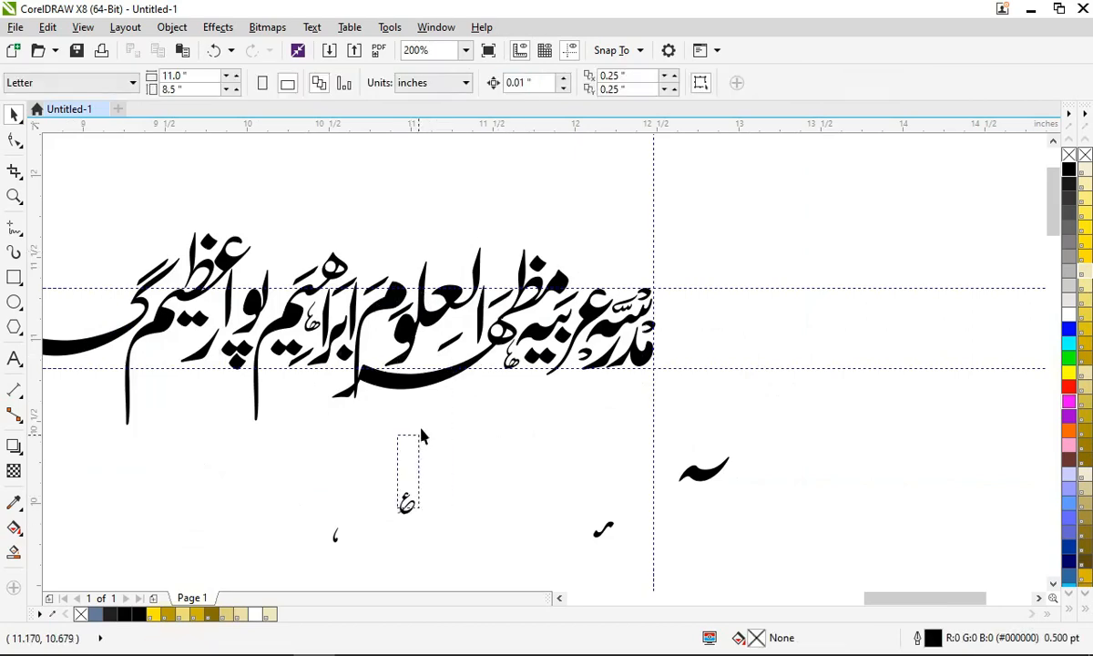
{"action": "left_click_drag", "start_coordinate": [406, 504], "coordinate": [451, 314]}
{"action": "scroll", "coordinate": [451, 315], "scroll_direction": "up", "scroll_amount": 2}
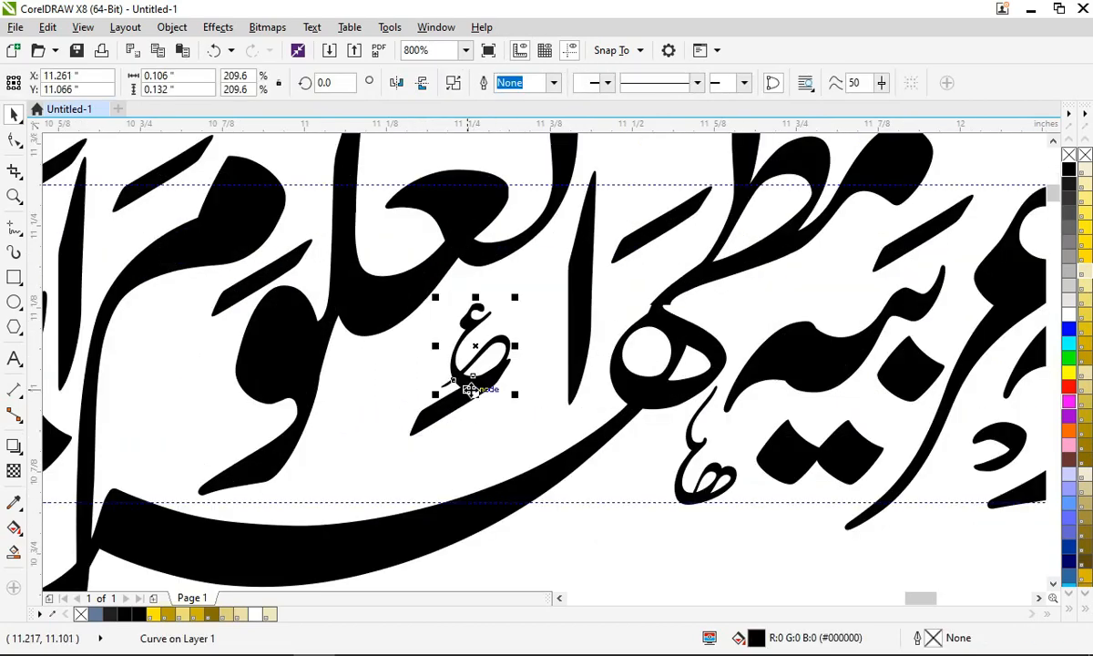
{"action": "mouse_move", "coordinate": [460, 373]}
{"action": "left_mouse_down"}
{"action": "mouse_move", "coordinate": [465, 459]}
{"action": "mouse_move", "coordinate": [455, 426]}
{"action": "mouse_move", "coordinate": [477, 319]}
{"action": "left_mouse_up"}
{"action": "scroll", "coordinate": [467, 307], "scroll_direction": "down", "scroll_amount": 2}
{"action": "scroll", "coordinate": [468, 307], "scroll_direction": "down", "scroll_amount": 3}
{"action": "key", "text": "Escape"}
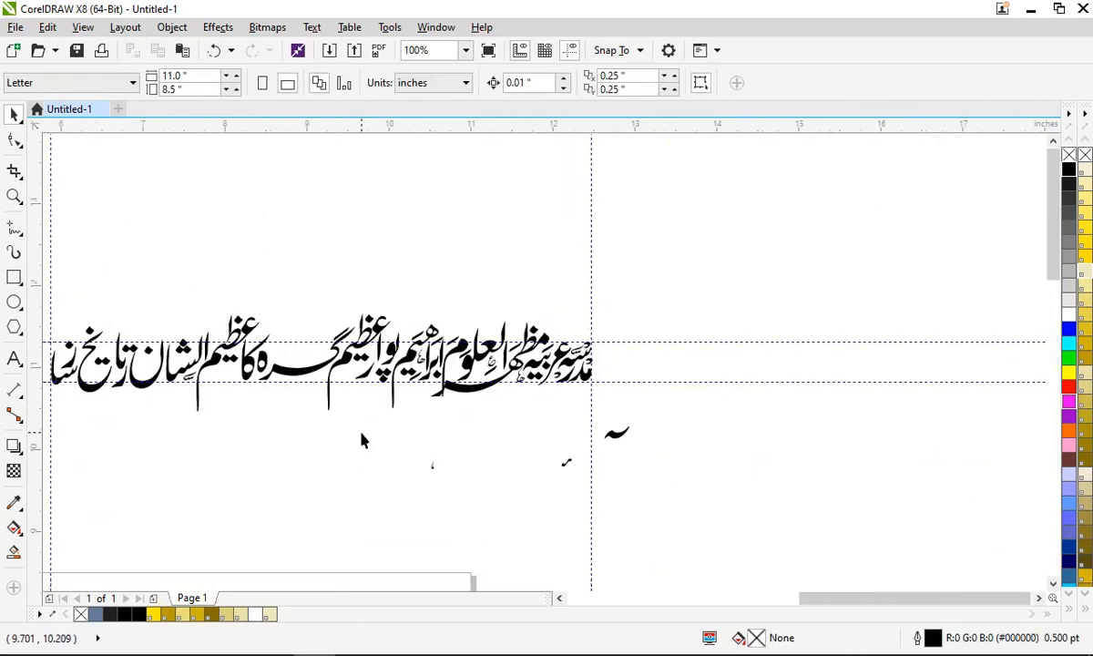
Step: Move the small comma-shaped mark beside the lower ر near پور and delete the two leftover marks below the headline
{"action": "left_click_drag", "start_coordinate": [365, 432], "coordinate": [580, 502]}
{"action": "left_click_drag", "start_coordinate": [432, 465], "coordinate": [349, 384]}
{"action": "left_click", "coordinate": [566, 462]}
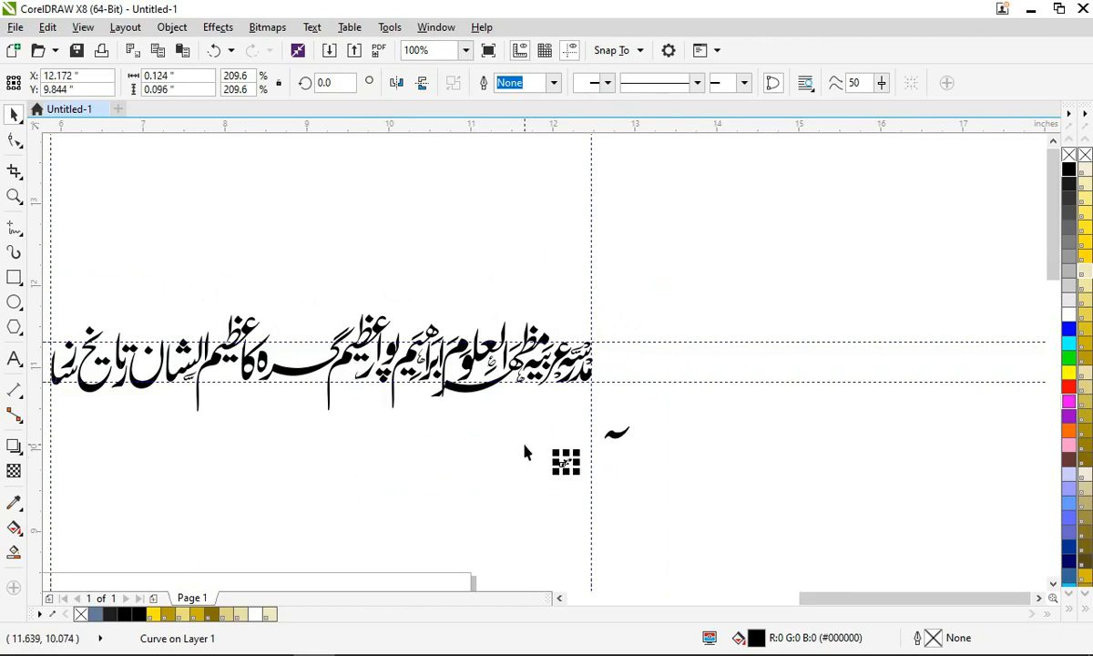
{"action": "left_click_drag", "start_coordinate": [528, 518], "coordinate": [698, 399]}
{"action": "scroll", "coordinate": [698, 399], "scroll_direction": "down", "scroll_amount": 1}
{"action": "key", "text": "Delete"}
Step: Enlarge the comma-shaped mark to about 401% and place copies around العلوم, ابراہیم, پور and اعظیم, tilting one inside گ
{"action": "scroll", "coordinate": [562, 379], "scroll_direction": "up", "scroll_amount": 2}
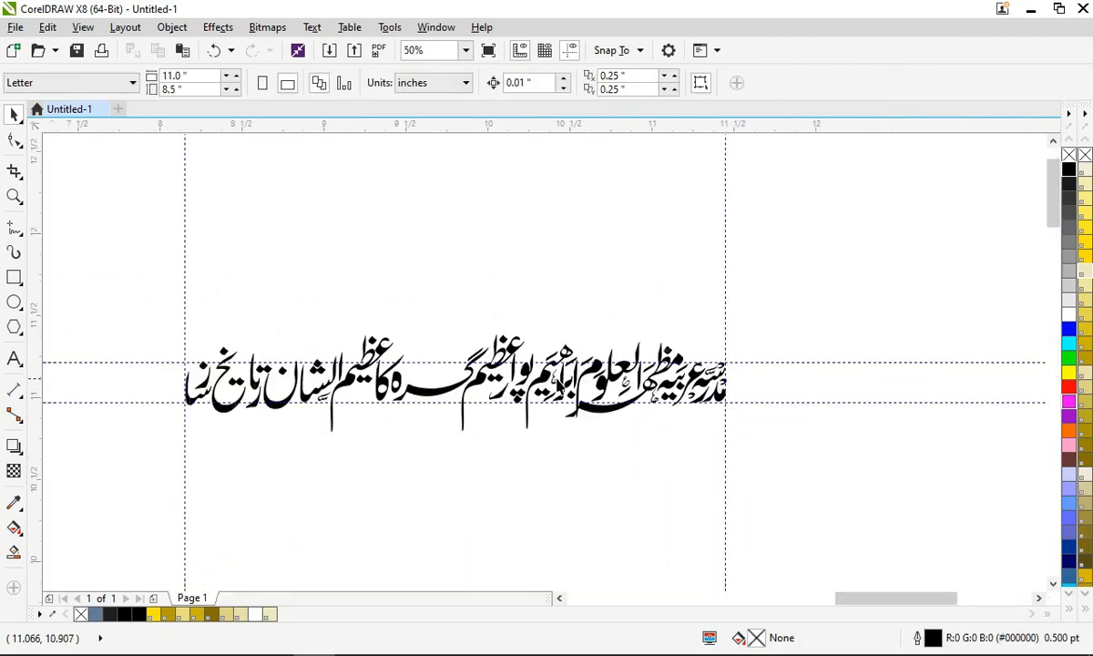
{"action": "scroll", "coordinate": [410, 401], "scroll_direction": "up", "scroll_amount": 1}
{"action": "left_click", "coordinate": [429, 423]}
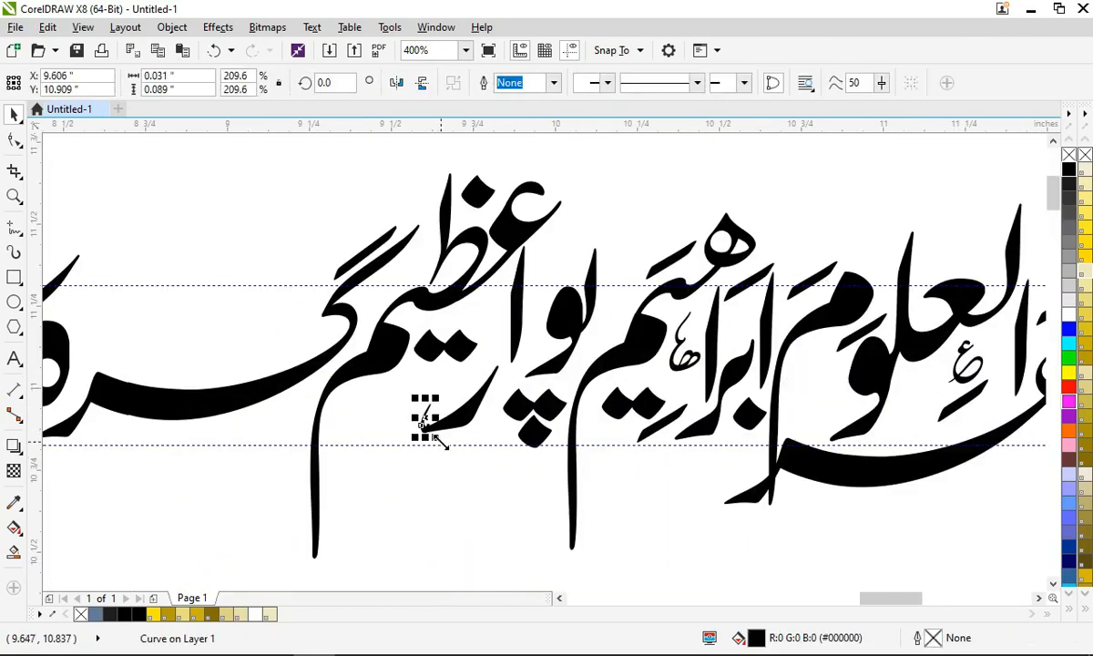
{"action": "left_click_drag", "start_coordinate": [441, 440], "coordinate": [495, 330]}
{"action": "right_click", "coordinate": [494, 330]}
{"action": "left_click_drag", "start_coordinate": [495, 330], "coordinate": [382, 281]}
{"action": "right_click", "coordinate": [611, 322]}
{"action": "right_click", "coordinate": [358, 306]}
{"action": "left_click", "coordinate": [363, 315]}
{"action": "key", "text": "Escape"}
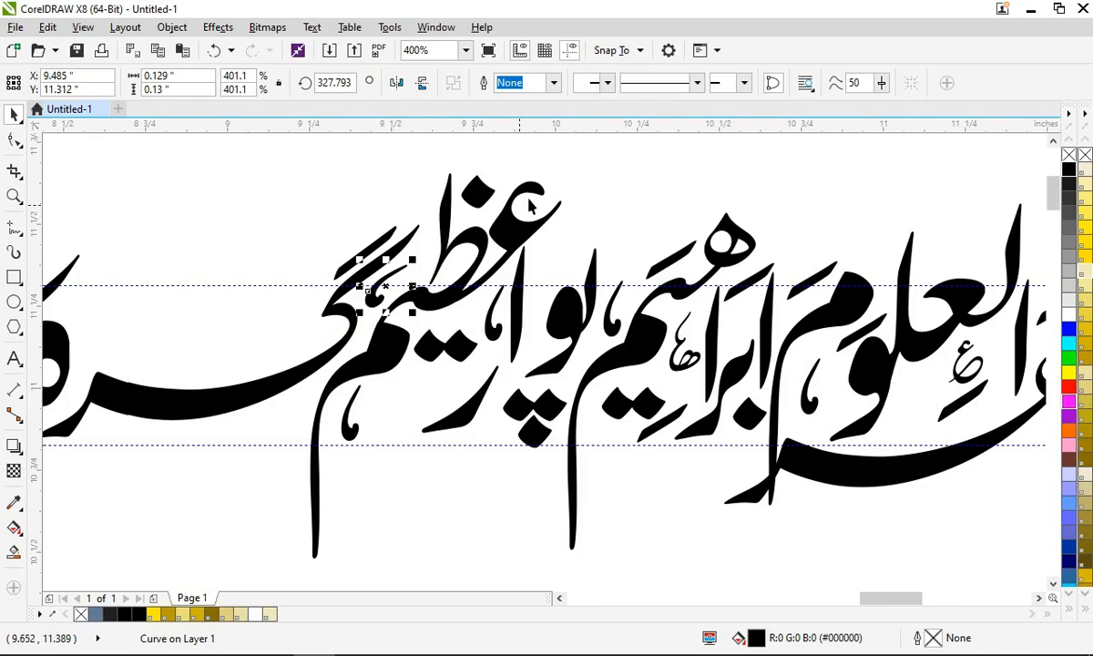
{"action": "key", "text": "Escape"}
Step: Copy the short slanted stroke above the long stretched stroke of گڑھ and above its final ہ
{"action": "scroll", "coordinate": [798, 310], "scroll_direction": "down", "scroll_amount": 2}
{"action": "scroll", "coordinate": [652, 337], "scroll_direction": "up", "scroll_amount": 1}
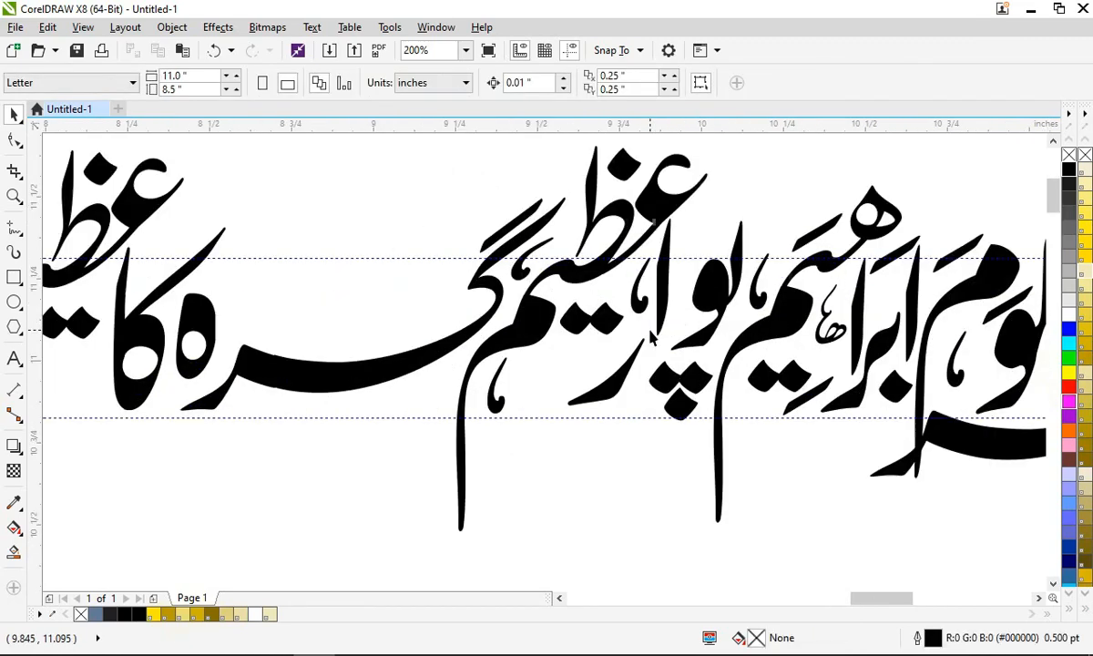
{"action": "mouse_move", "coordinate": [800, 401]}
{"action": "left_mouse_down"}
{"action": "mouse_move", "coordinate": [440, 333]}
{"action": "mouse_move", "coordinate": [290, 279]}
{"action": "mouse_move", "coordinate": [223, 270]}
{"action": "left_mouse_up"}
{"action": "right_click", "coordinate": [369, 311]}
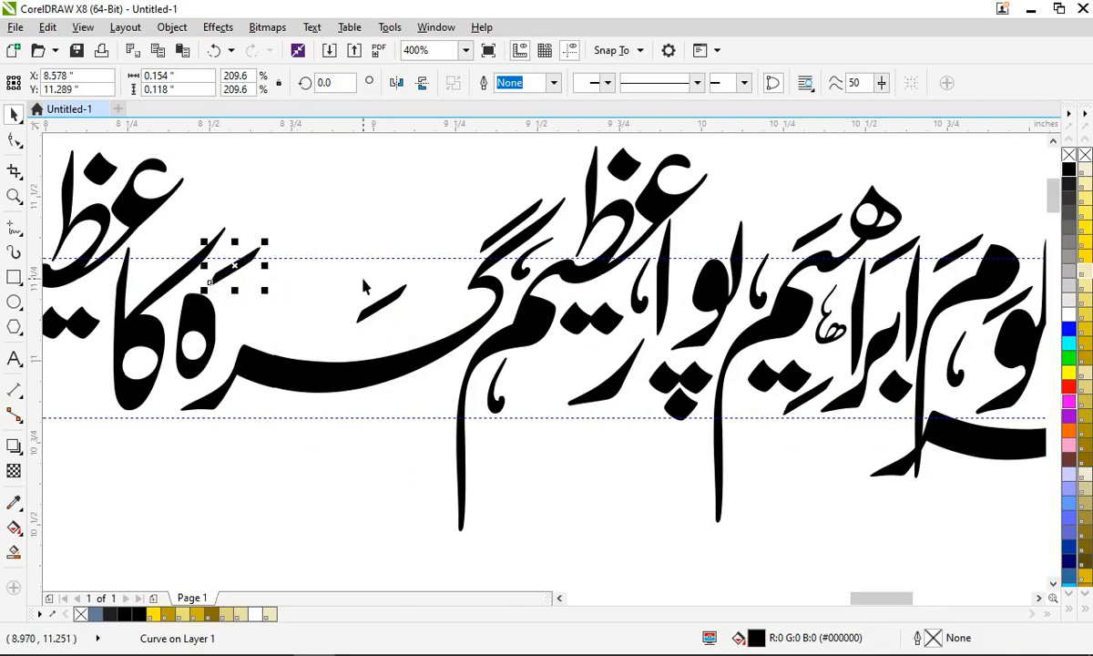
{"action": "key", "text": "Delete"}
Step: Add the letter ٹ as artistic text below the headline in a calligraphic font and convert it to curves
{"action": "left_click", "coordinate": [14, 358]}
{"action": "left_click", "coordinate": [287, 497]}
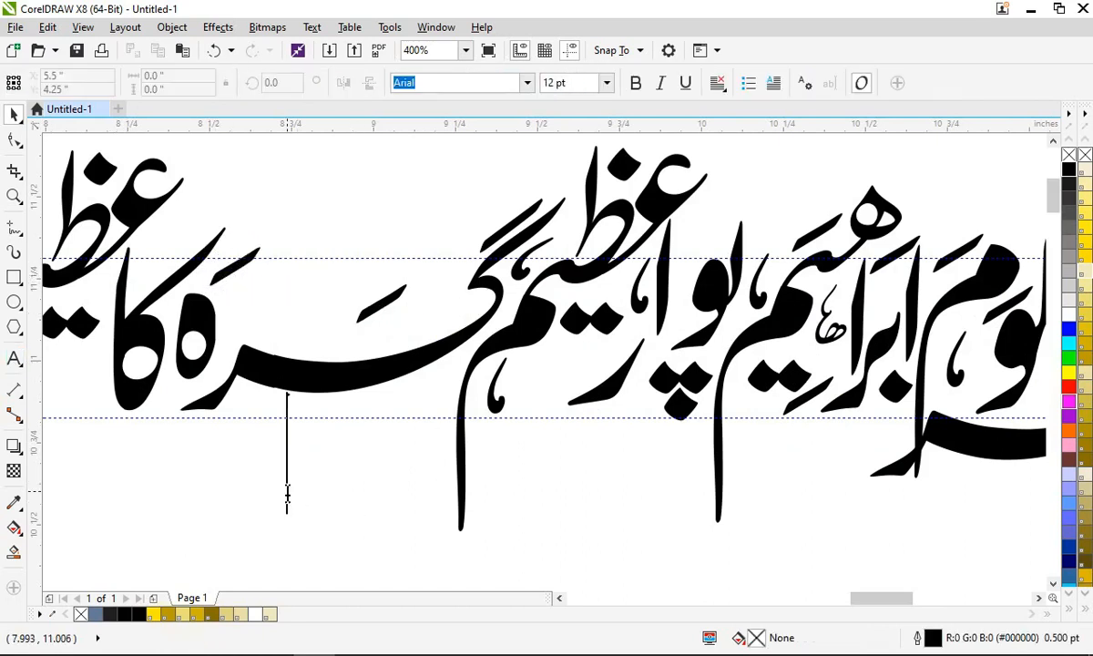
{"action": "type", "text": "ط"}
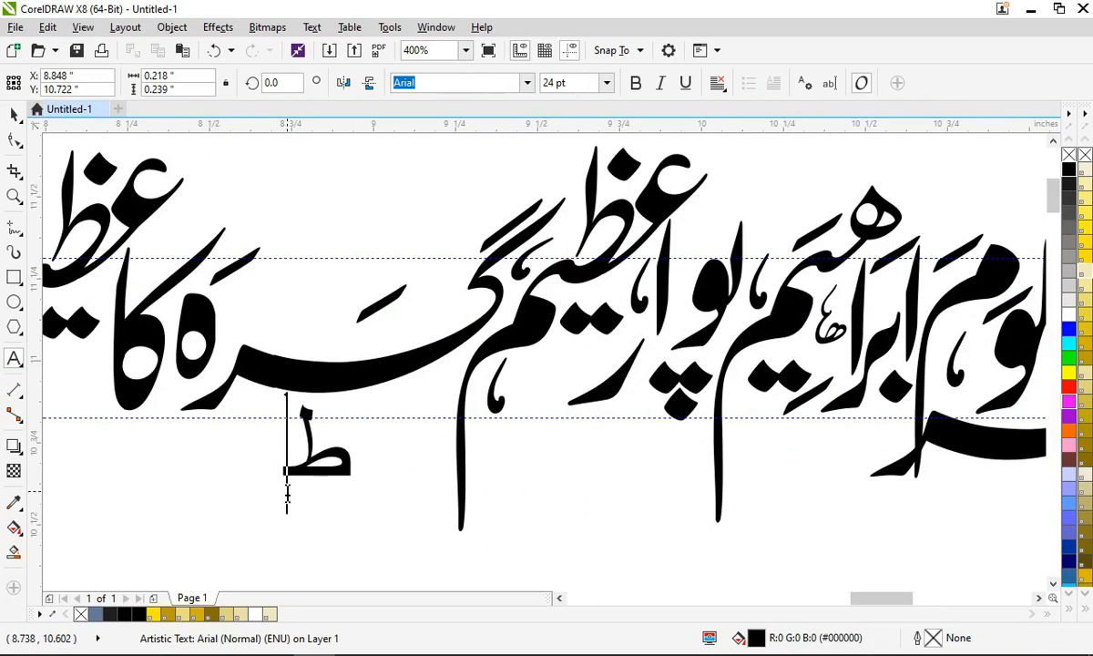
{"action": "type", "text": "ب"}
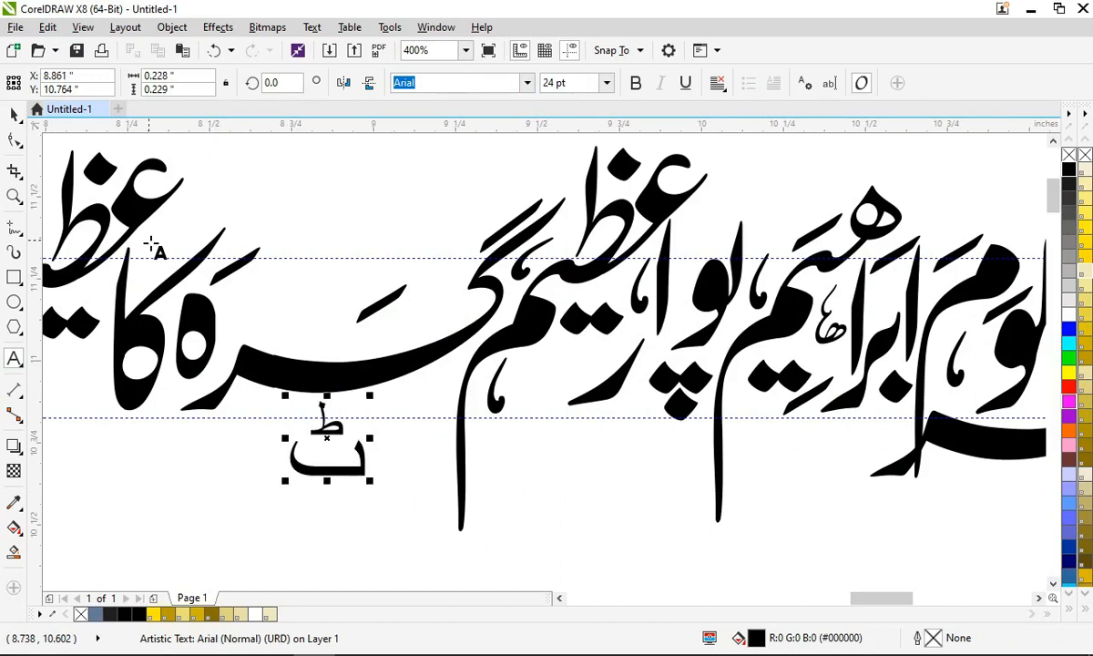
{"action": "left_click", "coordinate": [369, 89]}
{"action": "key", "text": "ctrl+q"}
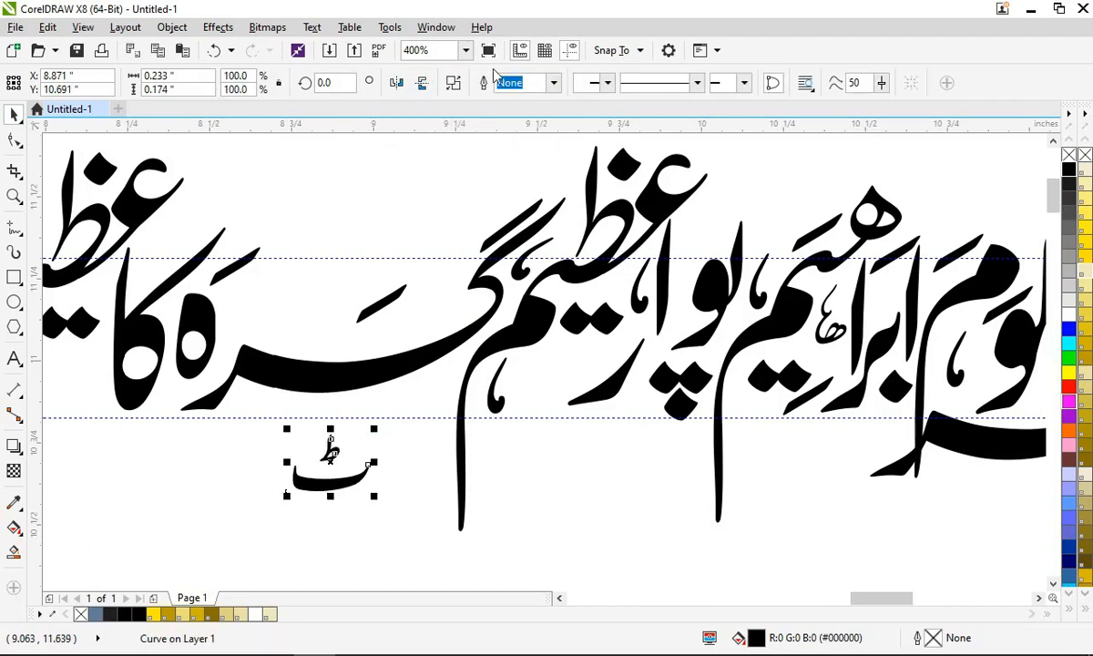
Step: Break the ٹ curve apart and delete its boat-shaped base stroke
{"action": "left_click", "coordinate": [453, 83]}
{"action": "left_click", "coordinate": [414, 417]}
{"action": "left_click", "coordinate": [362, 476]}
{"action": "key", "text": "Delete"}
Step: Combine the pieces of the small ط into one curve and place it, at about 179% scale, over the ر of گڑھ
{"action": "left_click_drag", "start_coordinate": [314, 416], "coordinate": [366, 478]}
{"action": "left_click", "coordinate": [460, 87]}
{"action": "left_click_drag", "start_coordinate": [348, 465], "coordinate": [270, 318]}
{"action": "scroll", "coordinate": [350, 285], "scroll_direction": "down", "scroll_amount": 1}
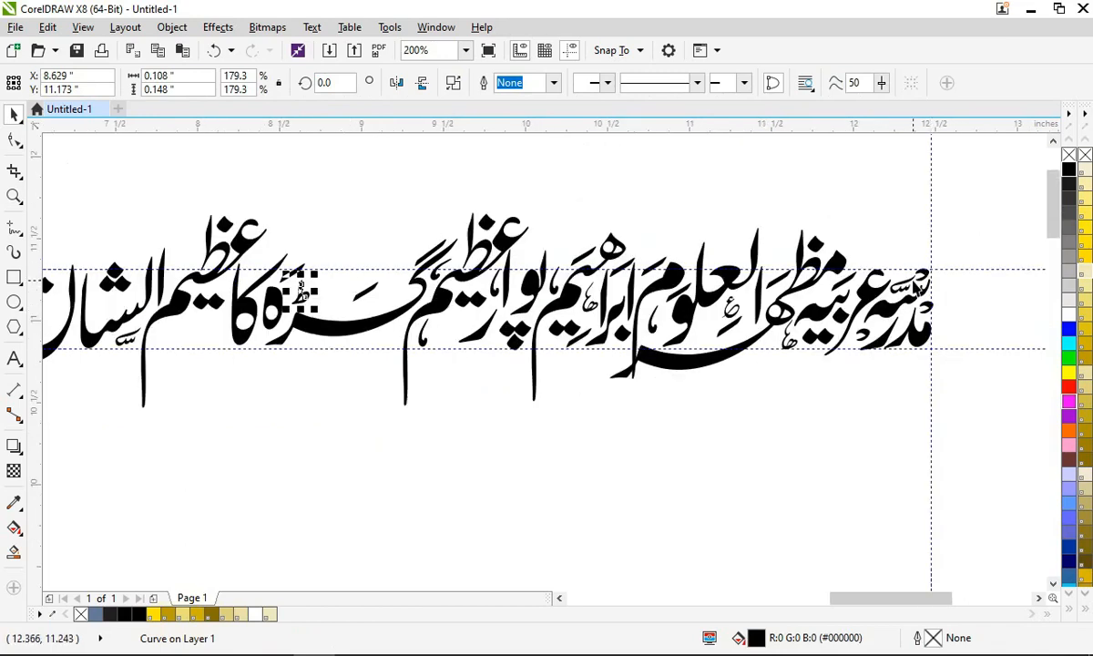
Step: Copy the small curled mark from مدرسہ into the gaps around گڑھ, کا and عظیم
{"action": "left_click", "coordinate": [924, 275]}
{"action": "left_click_drag", "start_coordinate": [441, 334], "coordinate": [305, 346]}
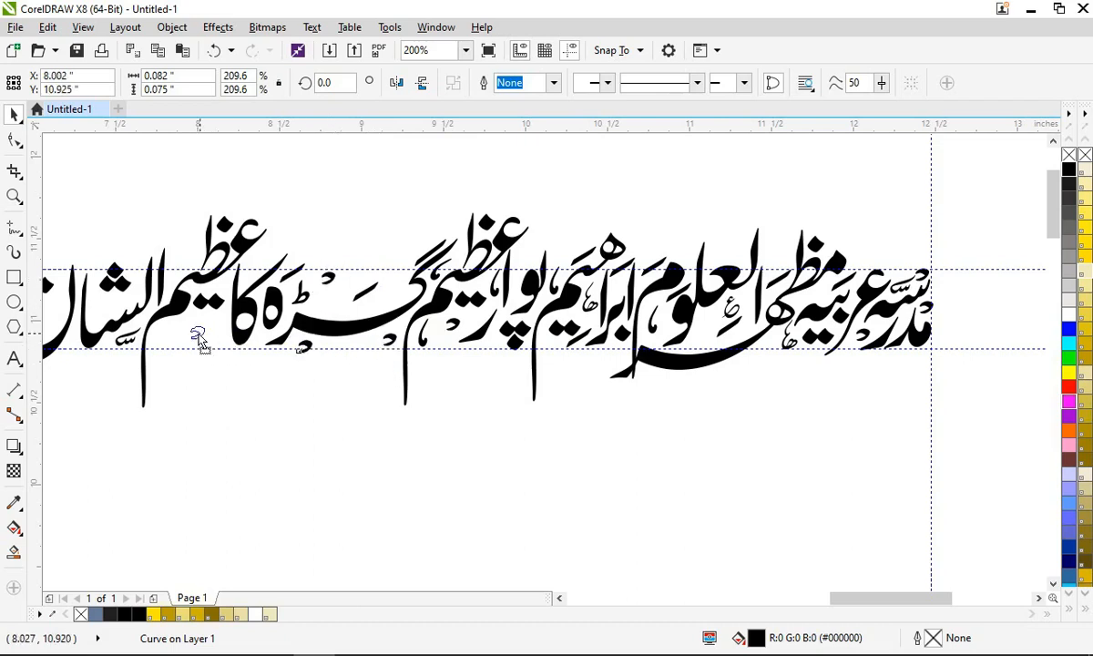
{"action": "left_click_drag", "start_coordinate": [178, 333], "coordinate": [183, 281]}
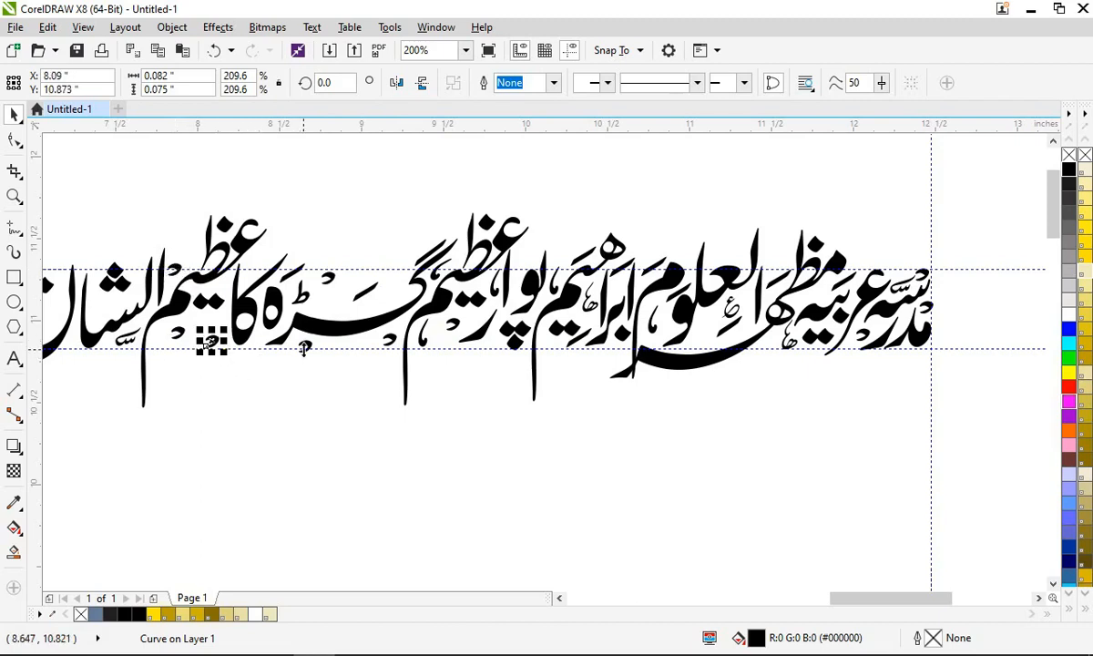
Step: Copy the tilted comma-shaped mark from گ to the space beneath عظیم
{"action": "left_click", "coordinate": [433, 272]}
{"action": "left_click_drag", "start_coordinate": [432, 272], "coordinate": [205, 331]}
{"action": "scroll", "coordinate": [473, 235], "scroll_direction": "down", "scroll_amount": 3}
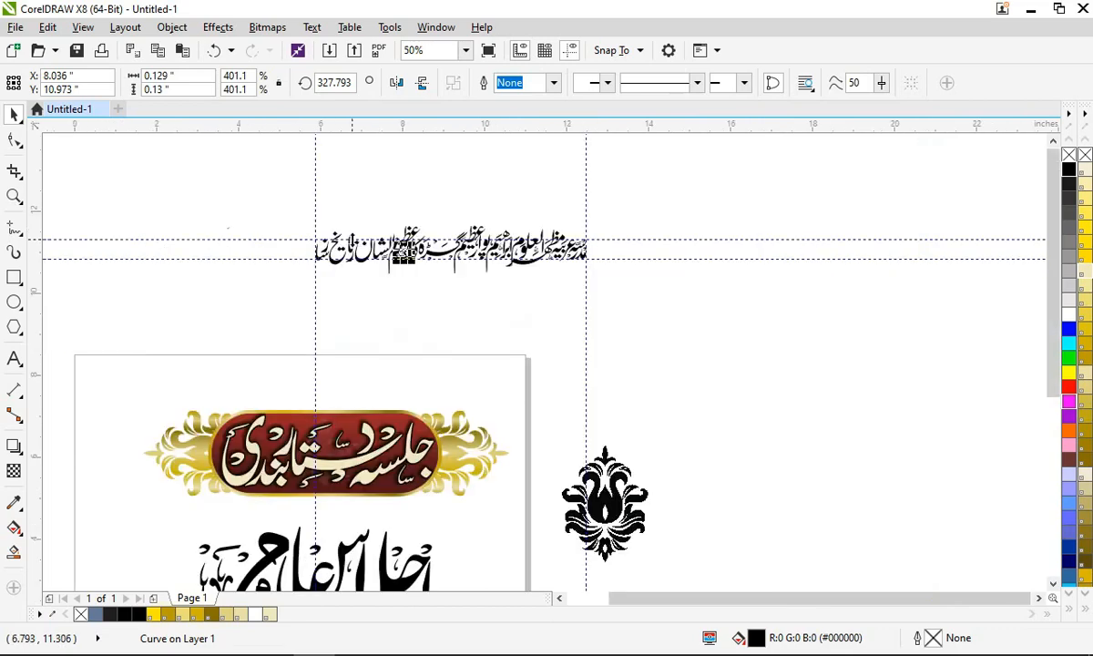
{"action": "scroll", "coordinate": [606, 287], "scroll_direction": "up", "scroll_amount": 3}
Step: Place copies of the small curled mark inside and beneath الشان and under the ر of تاریخ
{"action": "left_click", "coordinate": [574, 318]}
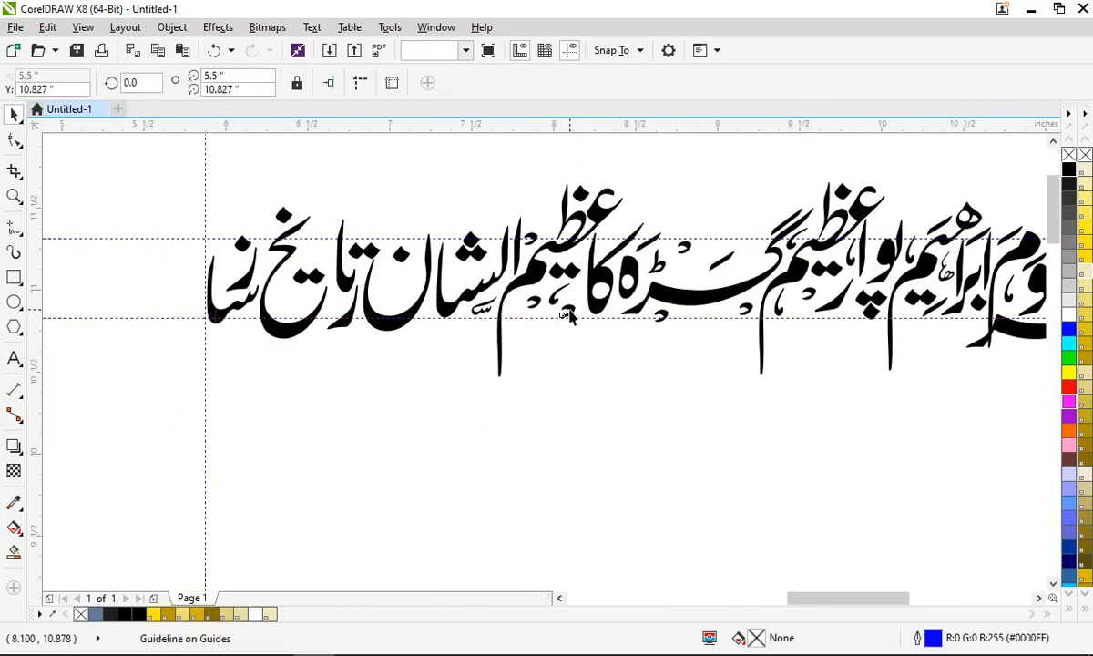
{"action": "left_click", "coordinate": [491, 276]}
{"action": "left_click_drag", "start_coordinate": [462, 276], "coordinate": [436, 301]}
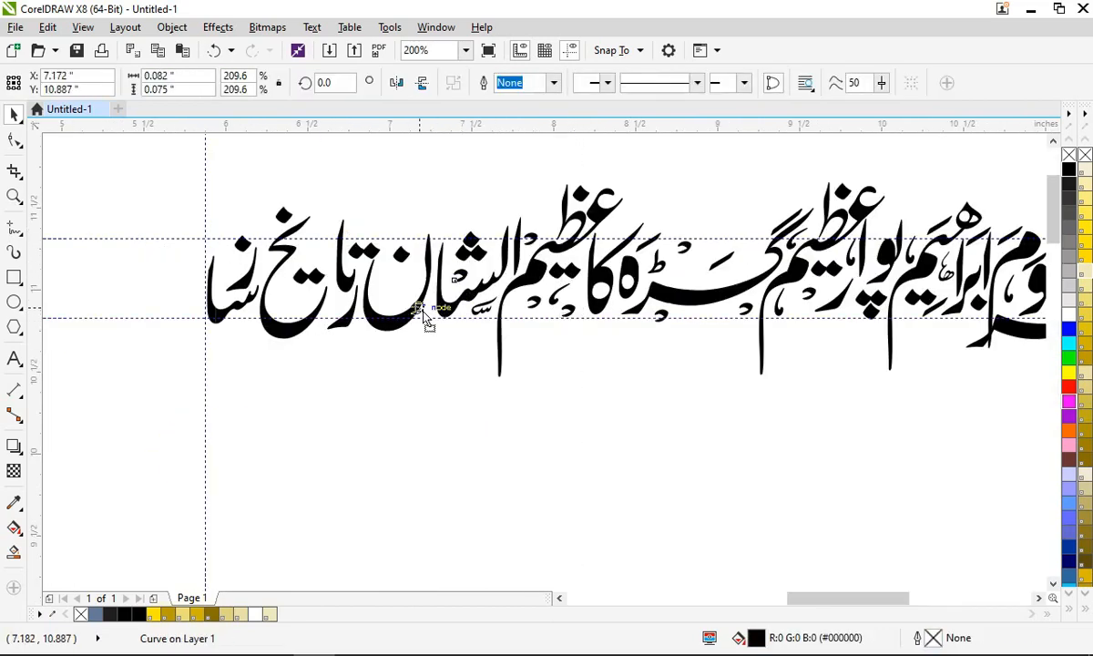
{"action": "left_click_drag", "start_coordinate": [335, 261], "coordinate": [280, 319]}
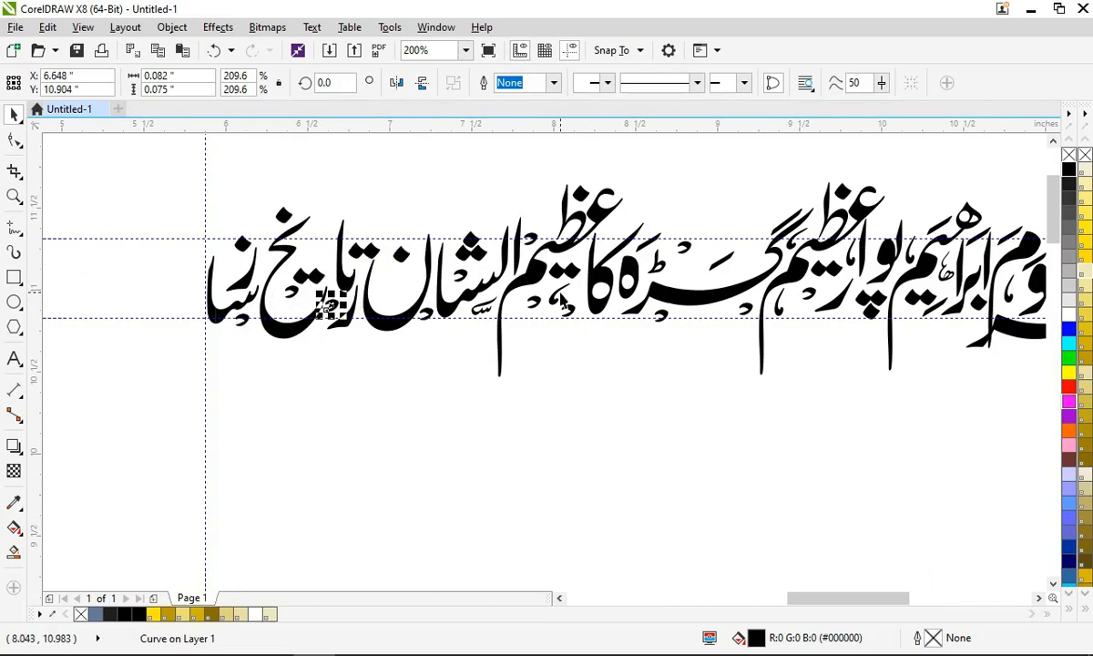
Step: Place copies of the tilted comma-shaped mark in the bowl of ن, beside تاریخ and above ساز
{"action": "left_click", "coordinate": [563, 304]}
{"action": "left_click", "coordinate": [427, 308]}
{"action": "left_click_drag", "start_coordinate": [404, 308], "coordinate": [369, 281]}
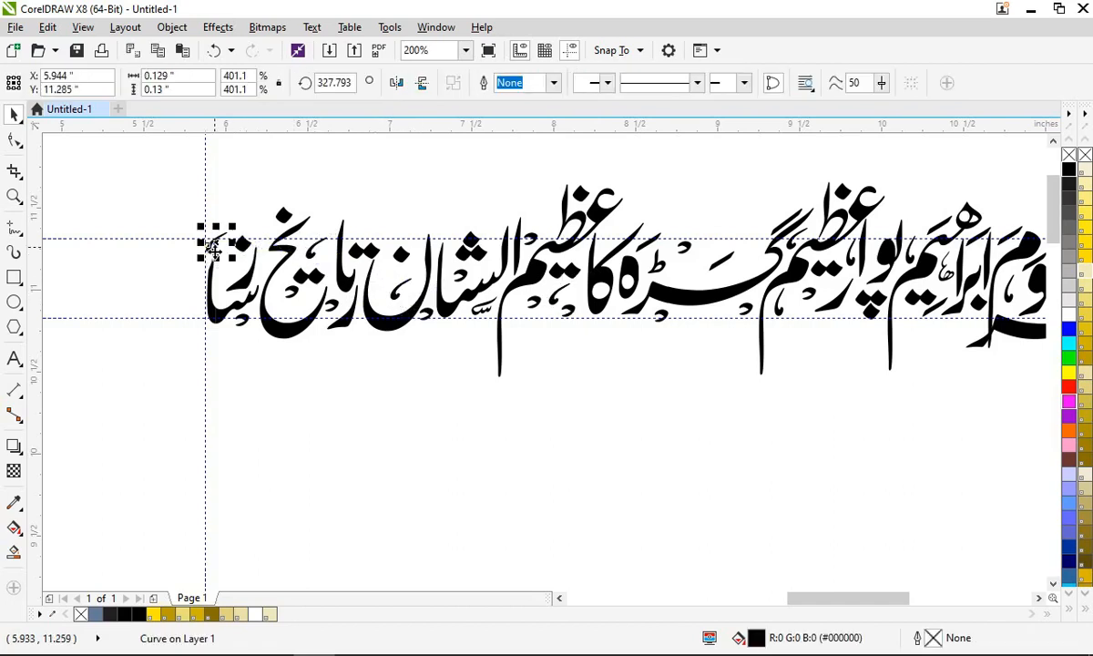
Step: Adjust the tilted mark above ساز and fill the gaps in ساز and تاریخ with copies of the curled mark
{"action": "left_click", "coordinate": [212, 246]}
{"action": "scroll", "coordinate": [214, 244], "scroll_direction": "up", "scroll_amount": 1}
{"action": "left_click_drag", "start_coordinate": [214, 239], "coordinate": [208, 202]}
{"action": "mouse_move", "coordinate": [201, 278]}
{"action": "left_mouse_down"}
{"action": "mouse_move", "coordinate": [208, 244]}
{"action": "mouse_move", "coordinate": [246, 326]}
{"action": "left_mouse_up"}
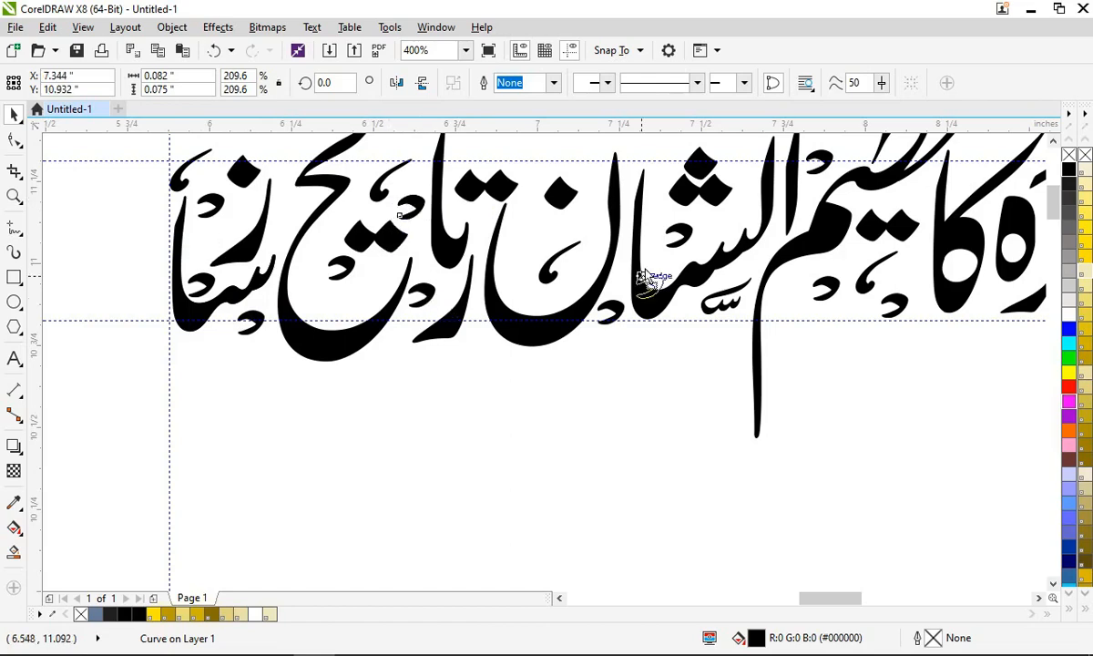
{"action": "left_click_drag", "start_coordinate": [643, 278], "coordinate": [474, 330]}
Step: Select and delete the guidelines around the headline
{"action": "scroll", "coordinate": [518, 254], "scroll_direction": "down", "scroll_amount": 1}
{"action": "left_click", "coordinate": [539, 298]}
{"action": "scroll", "coordinate": [539, 298], "scroll_direction": "down", "scroll_amount": 3}
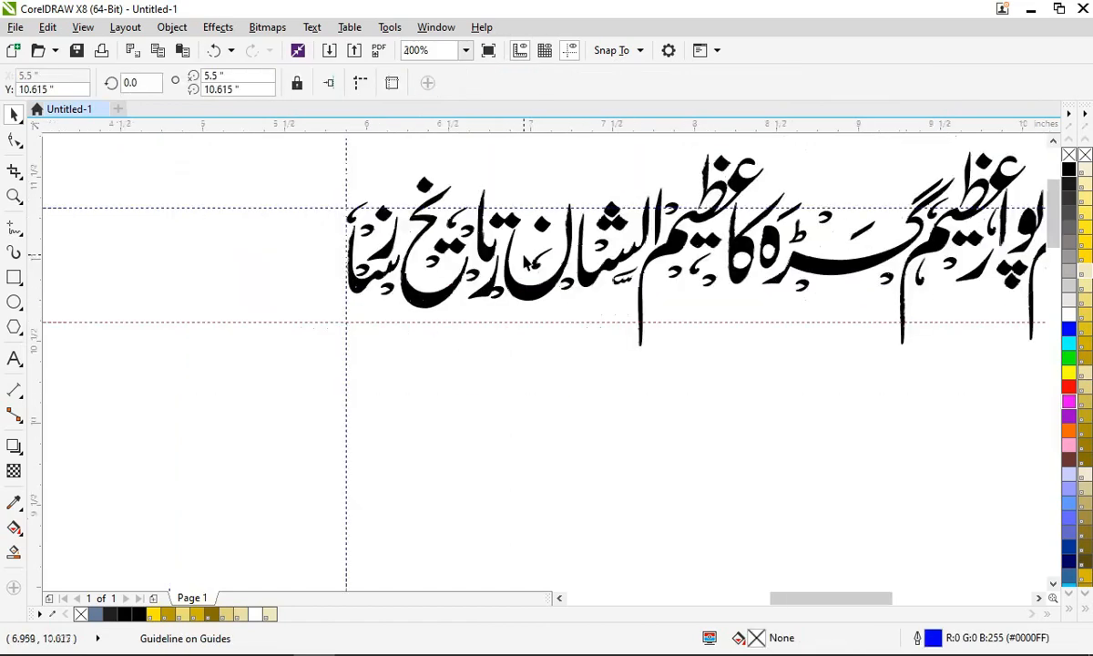
{"action": "left_click", "coordinate": [513, 184]}
{"action": "scroll", "coordinate": [513, 185], "scroll_direction": "down", "scroll_amount": 2}
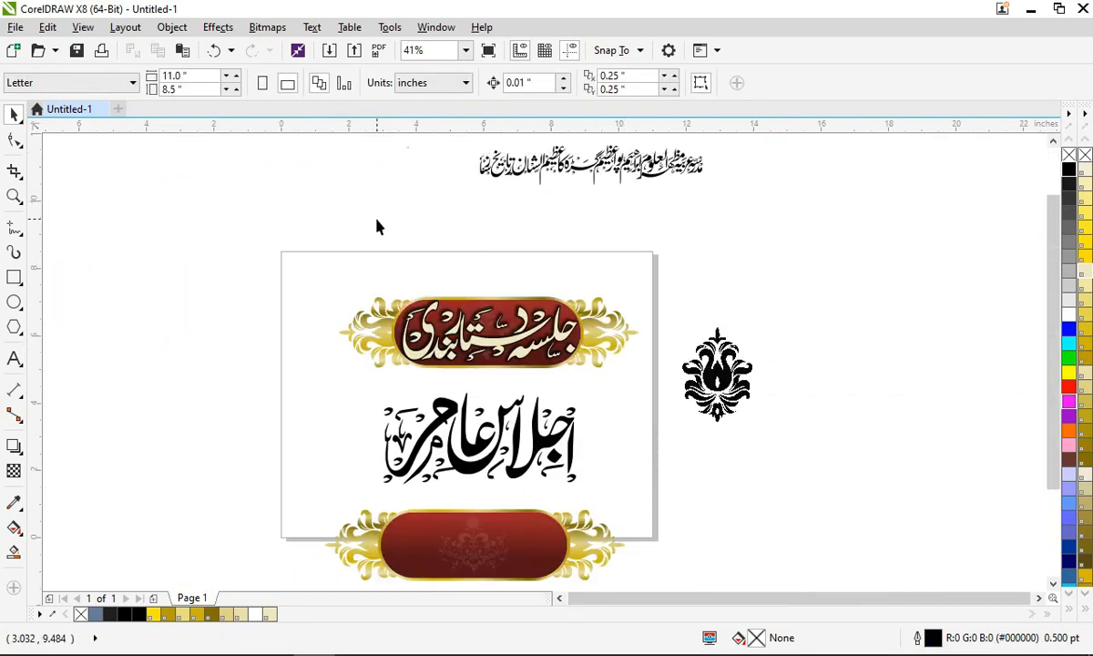
Step: Select the tiny stray mark lying far from the headline and delete it
{"action": "scroll", "coordinate": [379, 226], "scroll_direction": "up", "scroll_amount": 2}
{"action": "left_click_drag", "start_coordinate": [378, 274], "coordinate": [827, 194]}
{"action": "left_click_drag", "start_coordinate": [538, 228], "coordinate": [409, 242]}
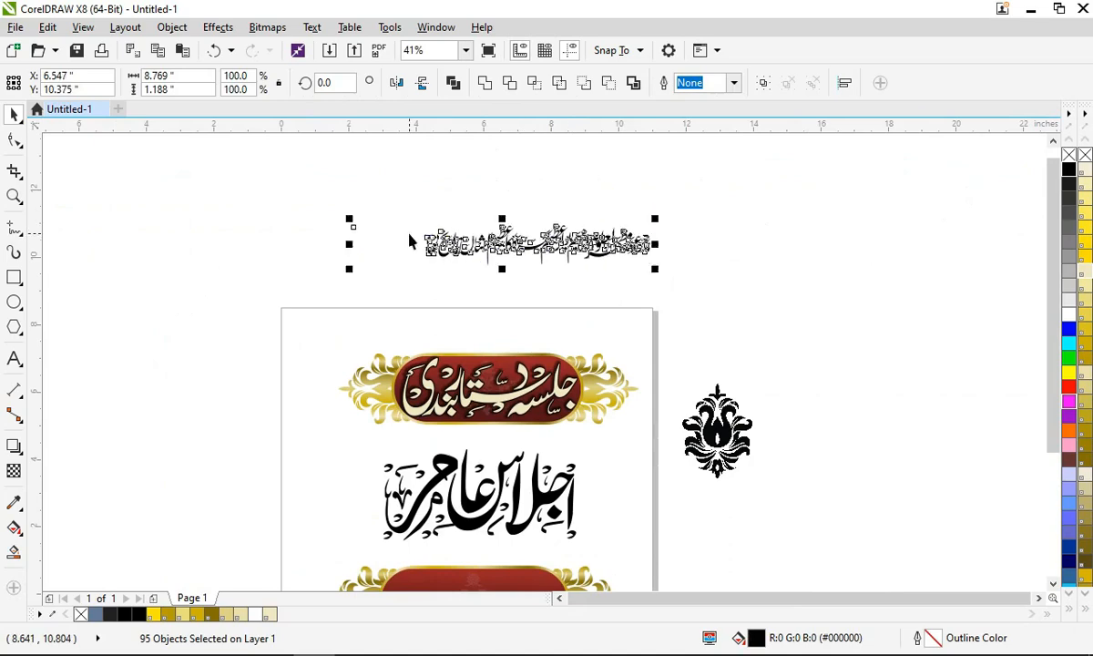
{"action": "scroll", "coordinate": [409, 242], "scroll_direction": "up", "scroll_amount": 5}
{"action": "left_click", "coordinate": [200, 195]}
{"action": "left_click", "coordinate": [215, 208]}
{"action": "scroll", "coordinate": [314, 198], "scroll_direction": "down", "scroll_amount": 5}
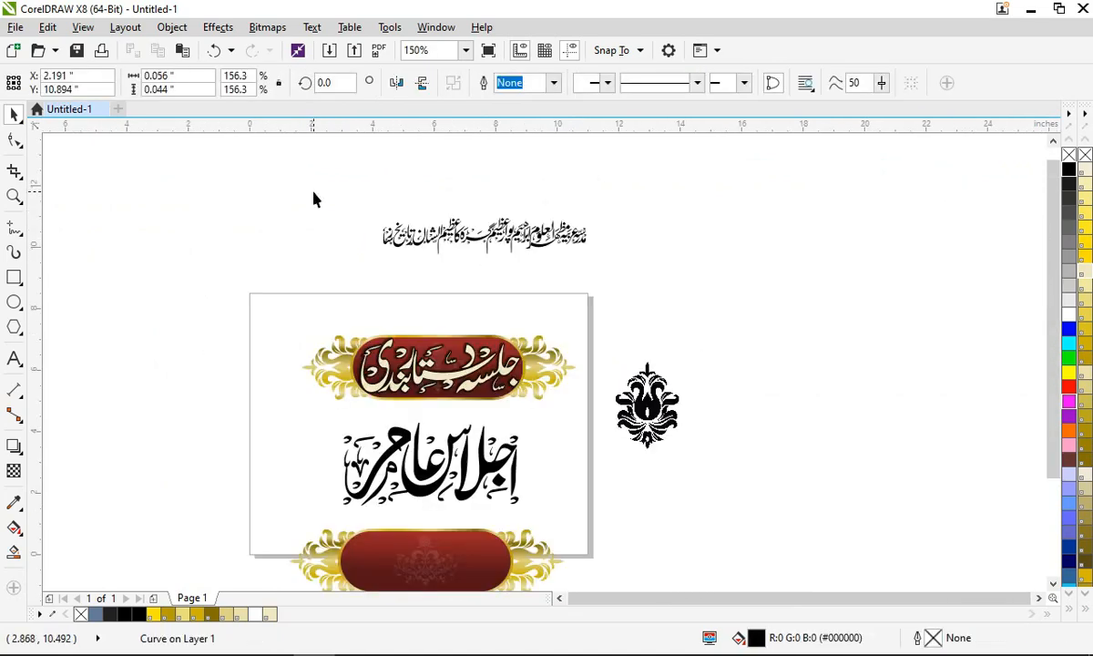
Step: Weld all the headline's letters and marks into one shape and place it on the page just above the red جلسہ دستار بندی banner
{"action": "left_click_drag", "start_coordinate": [313, 199], "coordinate": [597, 266]}
{"action": "left_click", "coordinate": [484, 84]}
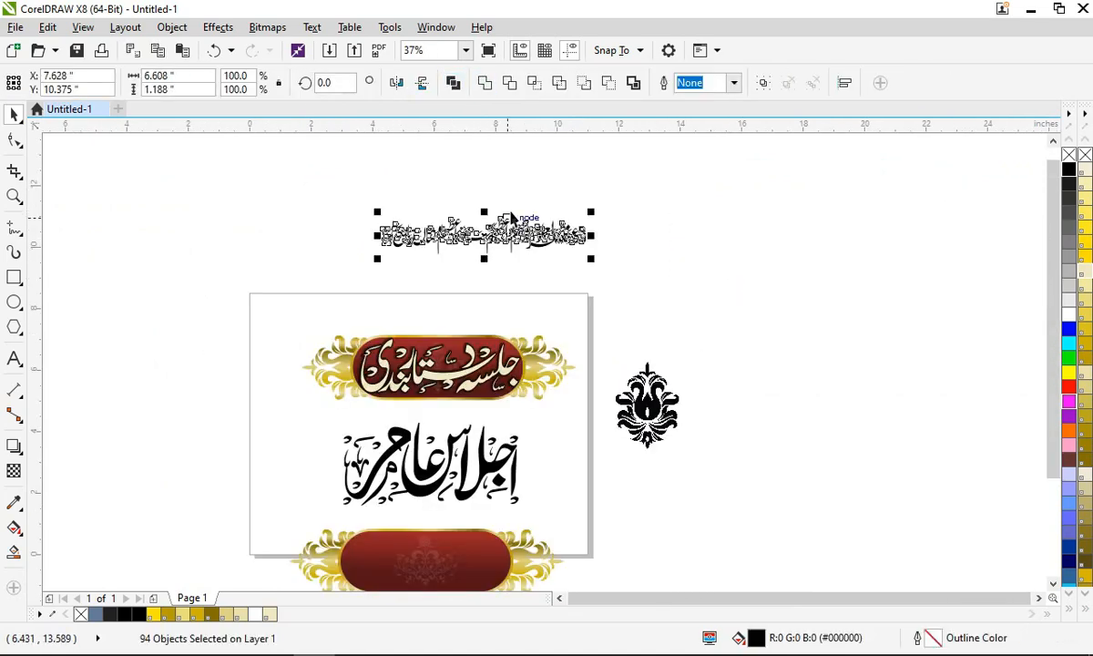
{"action": "left_click_drag", "start_coordinate": [495, 231], "coordinate": [445, 314]}
{"action": "scroll", "coordinate": [521, 288], "scroll_direction": "up", "scroll_amount": 3}
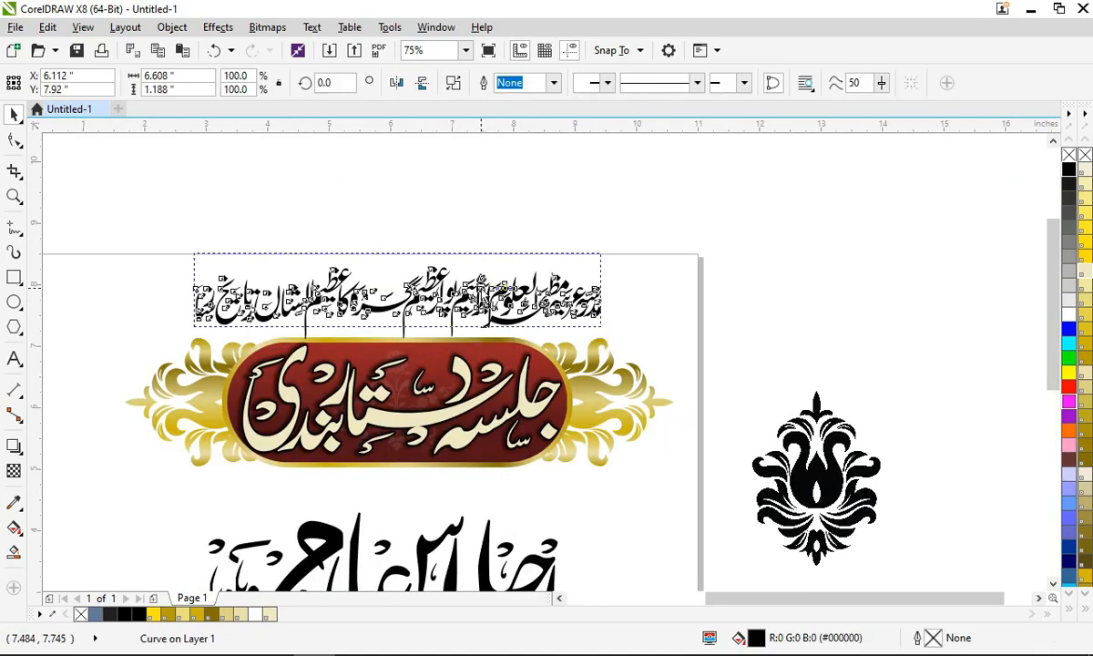
{"action": "scroll", "coordinate": [442, 202], "scroll_direction": "down", "scroll_amount": 3}
{"action": "left_click", "coordinate": [451, 212]}
{"action": "scroll", "coordinate": [452, 215], "scroll_direction": "up", "scroll_amount": 3}
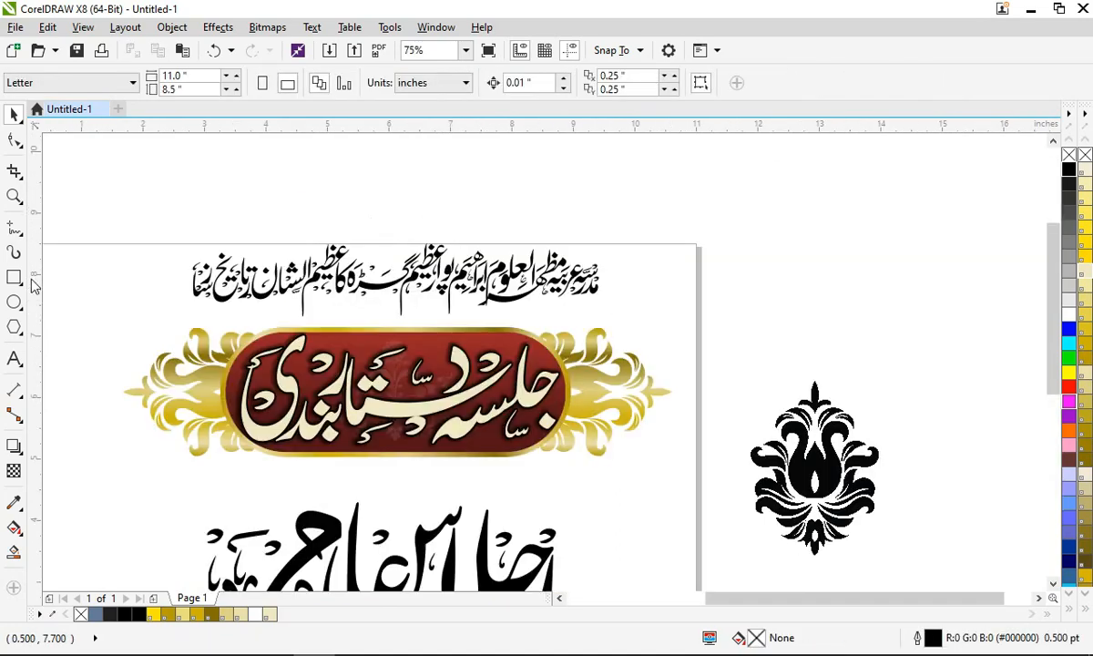
Step: Draw a rectangle about 7.8 by 0.92 inches above the headline and align its center horizontally and vertically with the headline
{"action": "key", "text": "F6"}
{"action": "left_click_drag", "start_coordinate": [233, 178], "coordinate": [714, 235]}
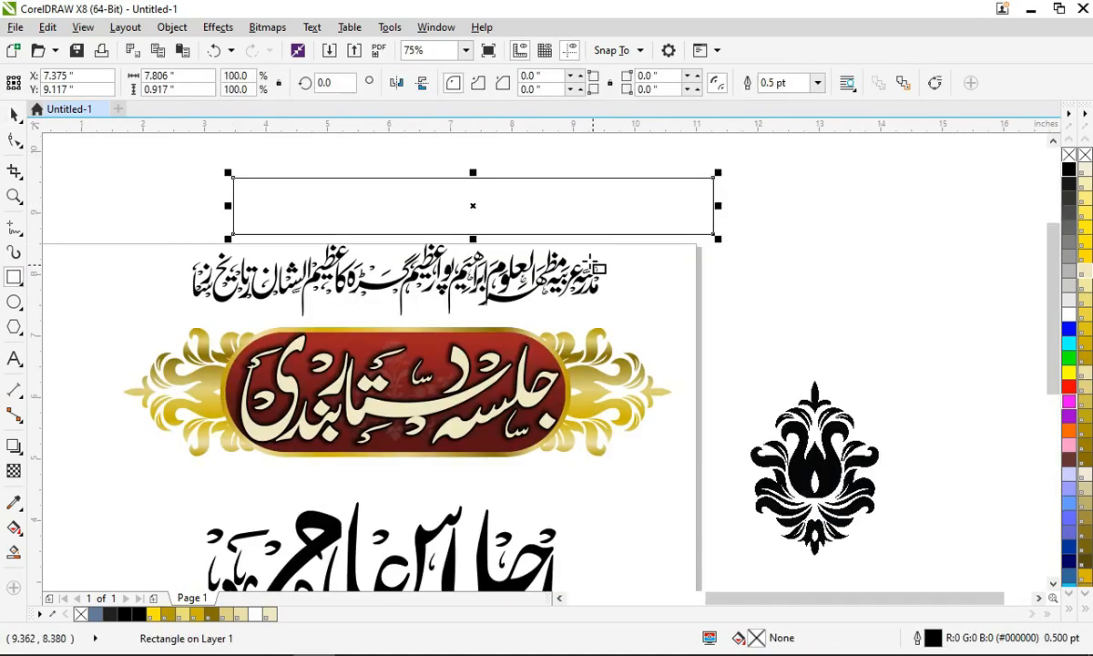
{"action": "left_click", "coordinate": [543, 283], "text": "shift"}
{"action": "key", "text": "c"}
{"action": "key", "text": "e"}
{"action": "left_click", "coordinate": [478, 265]}
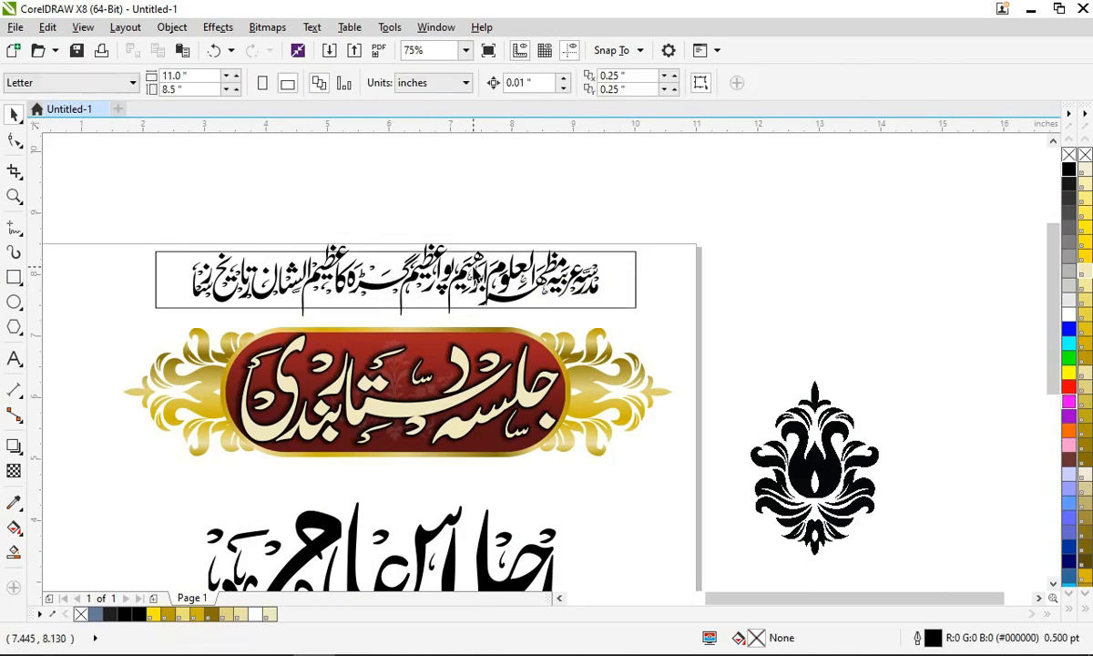
Step: Fill the rectangle around the headline with yellow PANTONE 1-1-7 C and send it behind the lettering
{"action": "left_click", "coordinate": [470, 267]}
{"action": "left_click", "coordinate": [436, 252]}
{"action": "left_click", "coordinate": [1084, 258]}
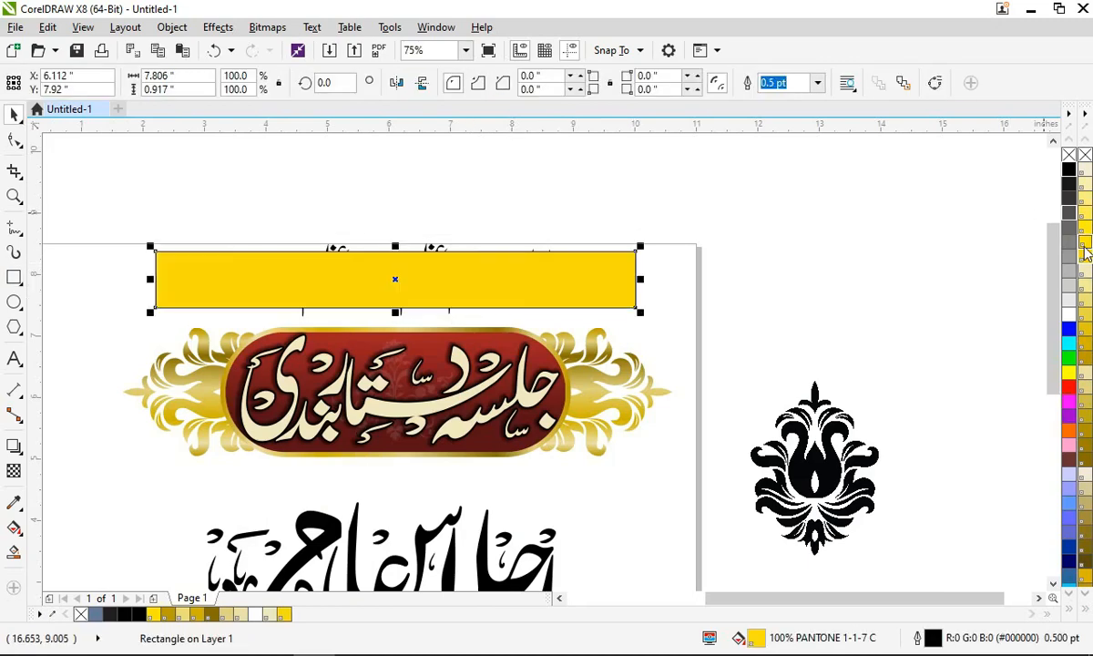
{"action": "key", "text": "shift+Page_Down"}
{"action": "left_click", "coordinate": [734, 203]}
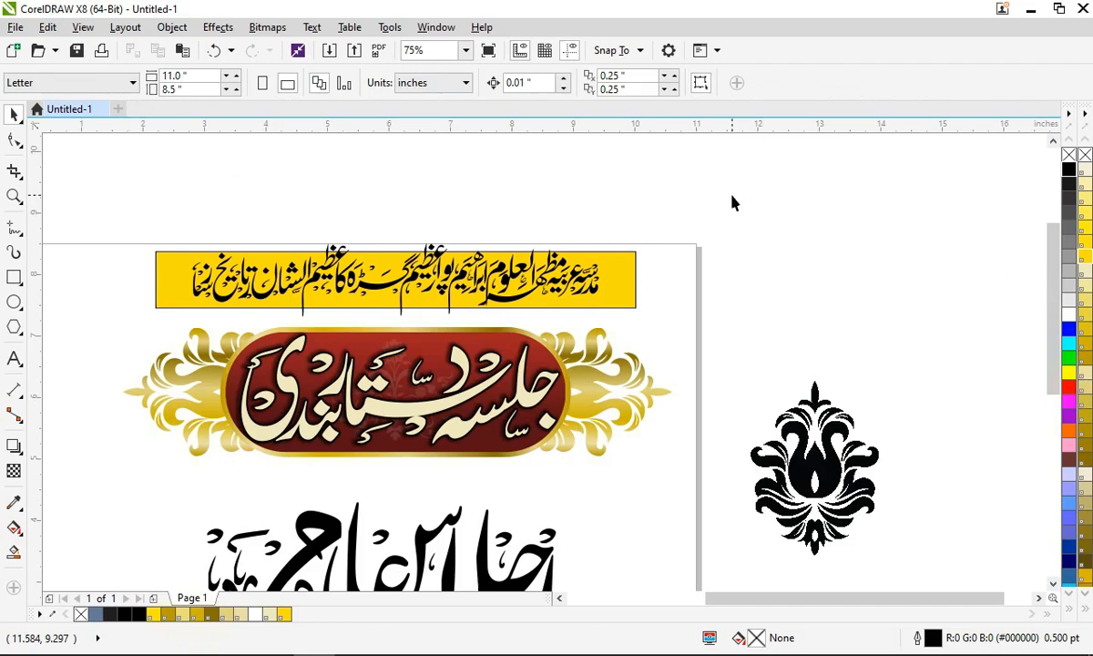
Step: Round the yellow rectangle's corners fully, to a 0.458 inch radius, so its ends become semicircles
{"action": "left_click", "coordinate": [187, 261]}
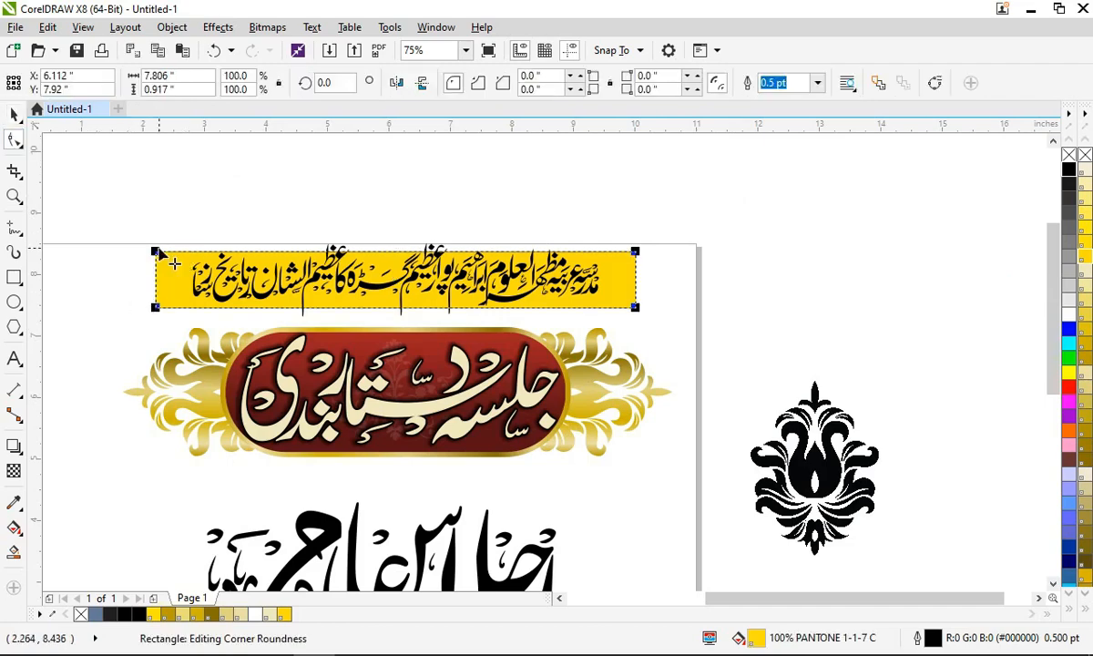
{"action": "left_click_drag", "start_coordinate": [157, 254], "coordinate": [130, 293]}
{"action": "key", "text": "space"}
{"action": "left_click", "coordinate": [464, 196]}
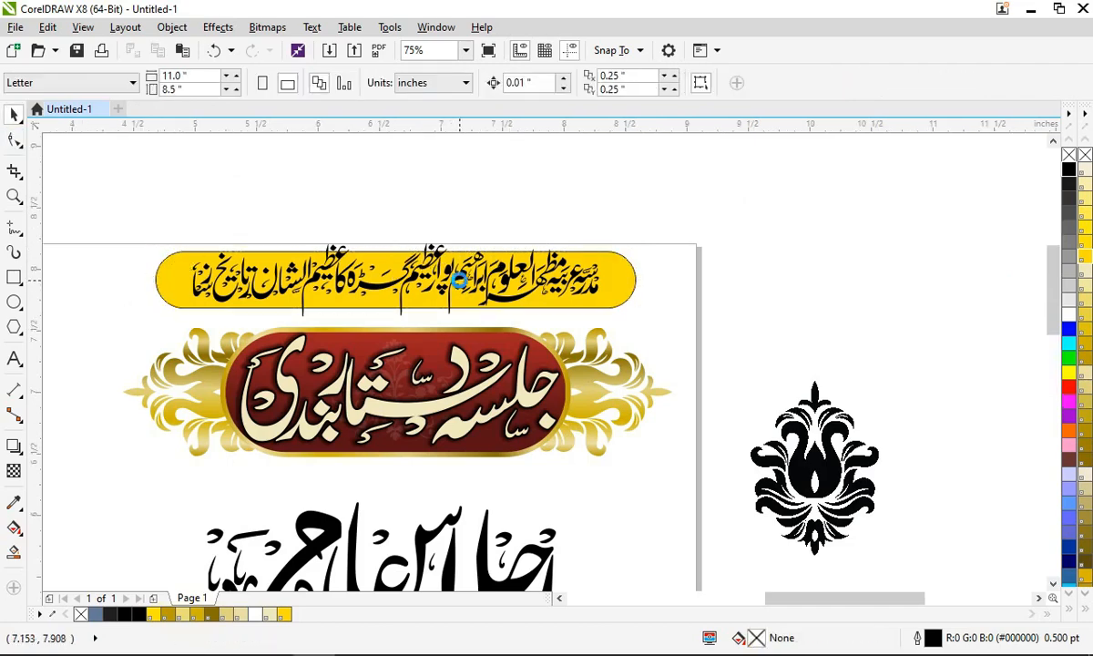
Step: Scale the headline about its center to about 5.06 inches wide so that it fits the yellow bar's height
{"action": "left_click", "coordinate": [461, 270]}
{"action": "scroll", "coordinate": [461, 269], "scroll_direction": "up", "scroll_amount": 2}
{"action": "left_click_drag", "start_coordinate": [746, 197], "coordinate": [738, 234]}
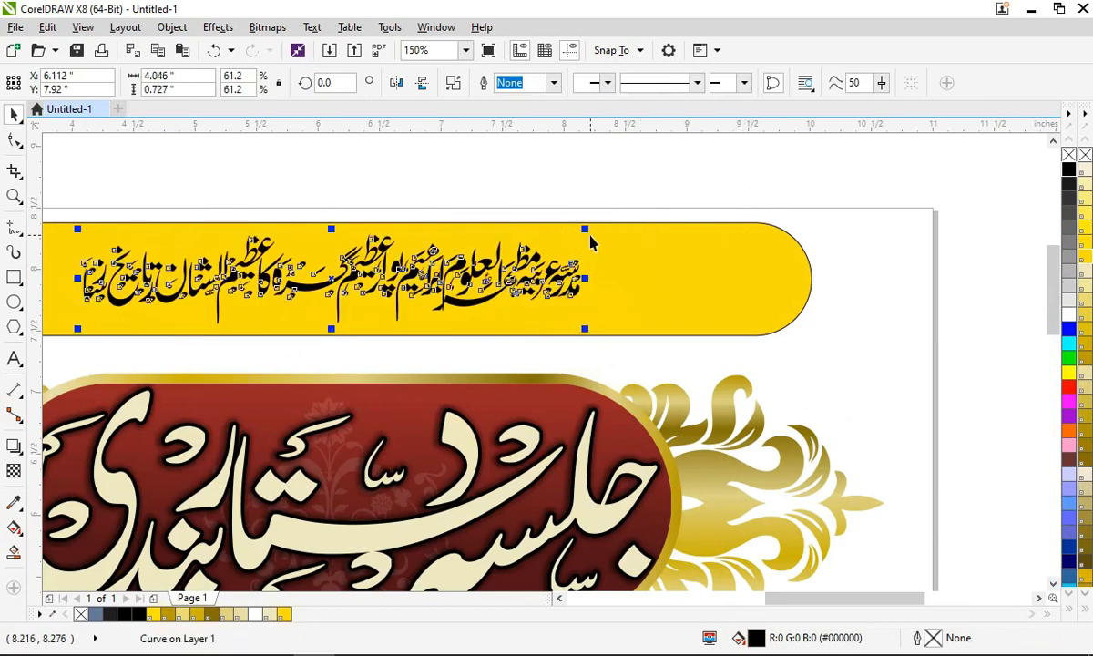
{"action": "left_click_drag", "start_coordinate": [588, 232], "coordinate": [647, 215]}
Step: Narrow the yellow bar about its center to about 5.18 inches wide so that it closely frames the headline
{"action": "left_click", "coordinate": [729, 250]}
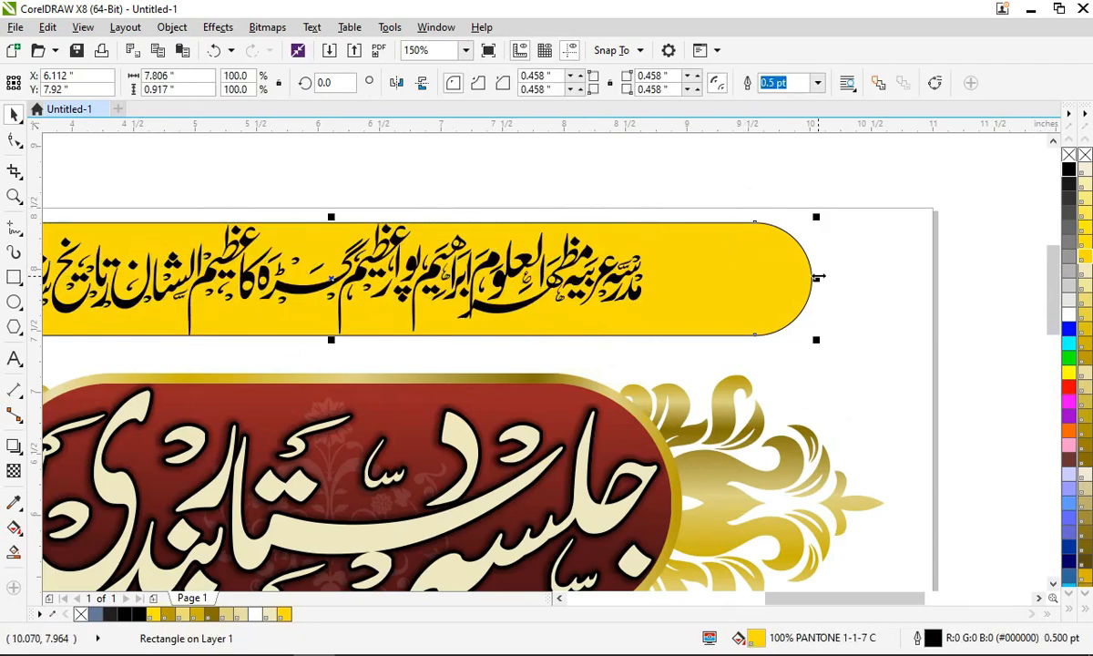
{"action": "left_click_drag", "start_coordinate": [812, 277], "coordinate": [661, 291]}
{"action": "scroll", "coordinate": [711, 210], "scroll_direction": "down", "scroll_amount": 2}
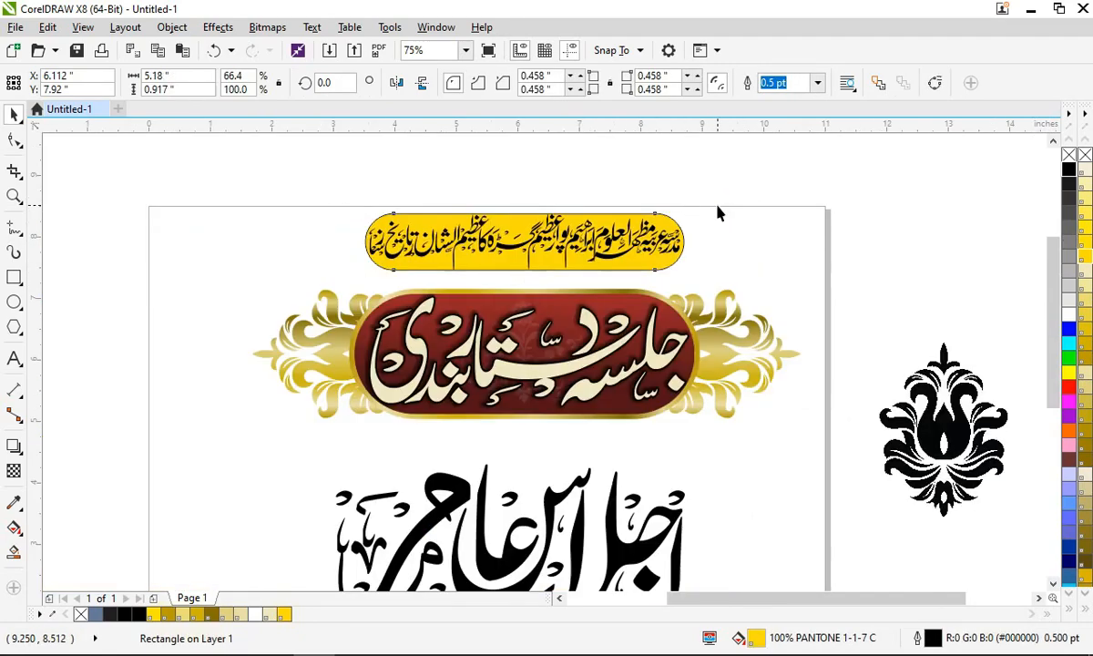
{"action": "left_click", "coordinate": [710, 210]}
{"action": "scroll", "coordinate": [526, 302], "scroll_direction": "up", "scroll_amount": 2}
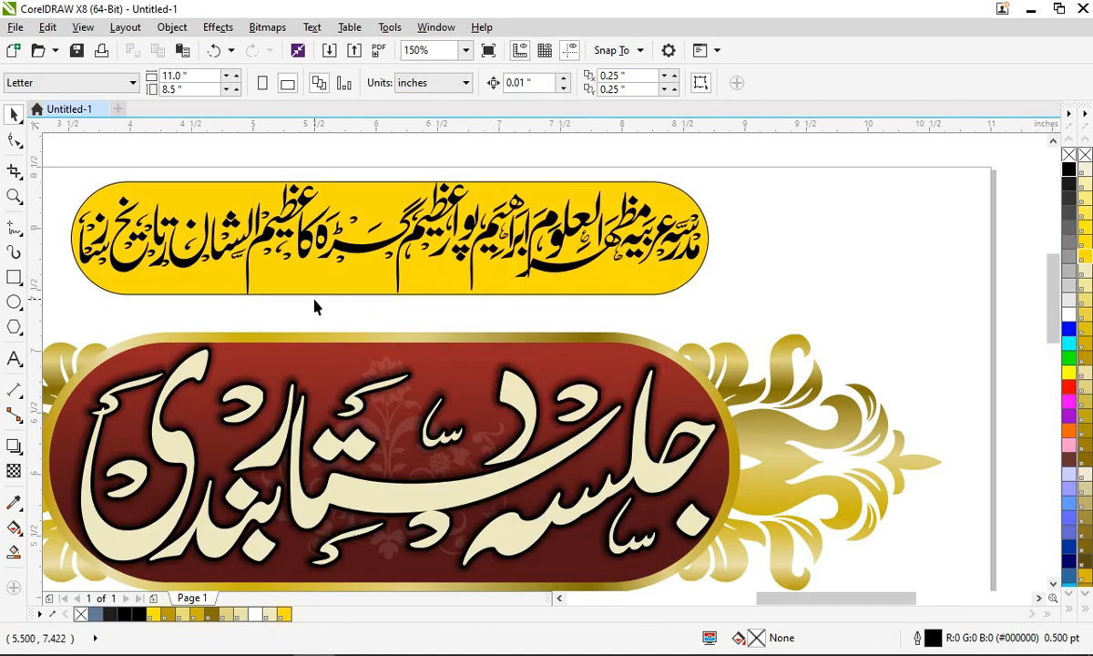
Step: Shorten the descending tail of م in the عظیم beside گڑھ by moving its lower nodes upward
{"action": "left_click", "coordinate": [336, 274]}
{"action": "key", "text": "F10"}
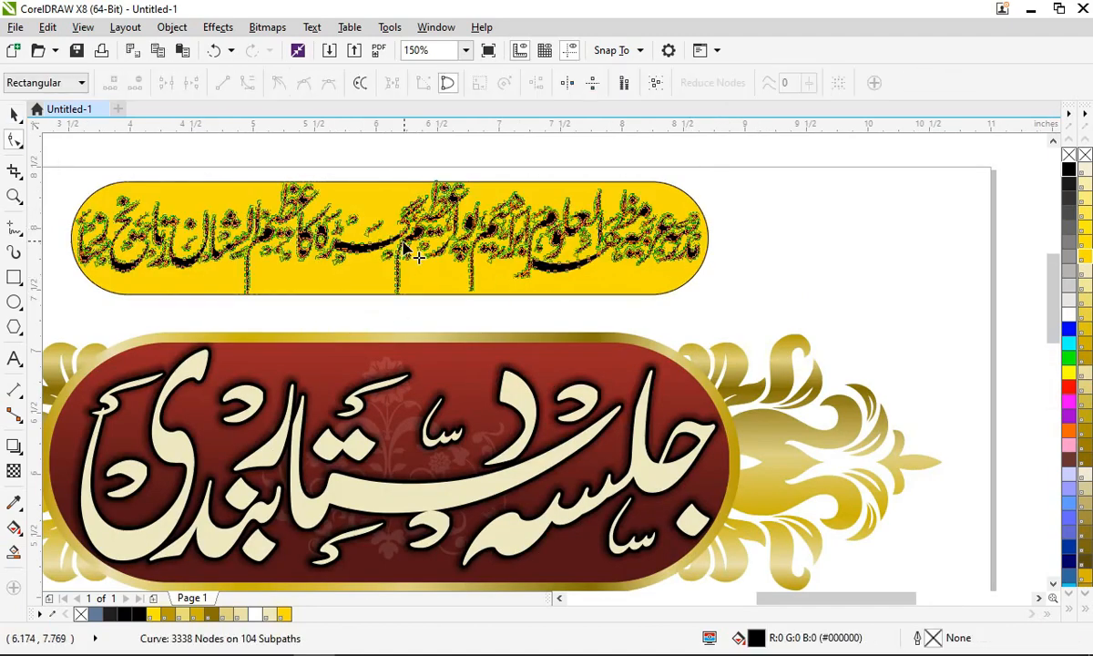
{"action": "scroll", "coordinate": [410, 255], "scroll_direction": "up", "scroll_amount": 2}
{"action": "mouse_move", "coordinate": [649, 307]}
{"action": "left_mouse_down"}
{"action": "mouse_move", "coordinate": [378, 257]}
{"action": "mouse_move", "coordinate": [327, 235]}
{"action": "mouse_move", "coordinate": [369, 221]}
{"action": "left_mouse_up"}
{"action": "key", "text": "Up"}
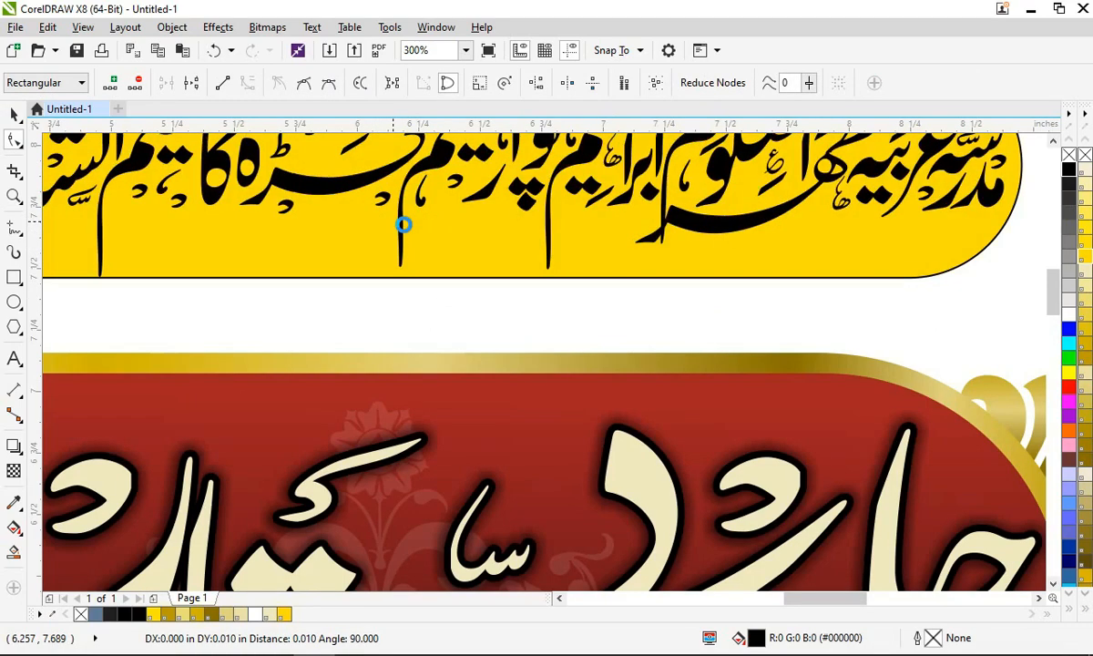
{"action": "scroll", "coordinate": [402, 225], "scroll_direction": "up", "scroll_amount": 2}
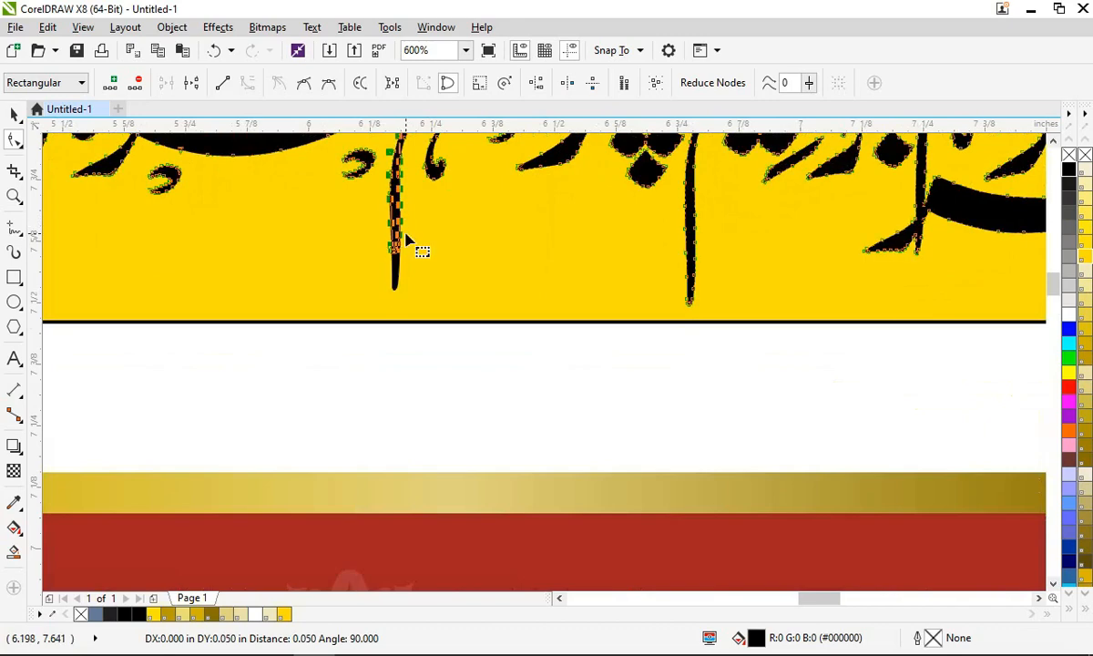
{"action": "key", "text": "Up"}
{"action": "key", "text": "Up"}
{"action": "key", "text": "Up"}
{"action": "key", "text": "Up"}
{"action": "key", "text": "Up"}
{"action": "key", "text": "Up"}
{"action": "key", "text": "Up"}
{"action": "left_click", "coordinate": [390, 203]}
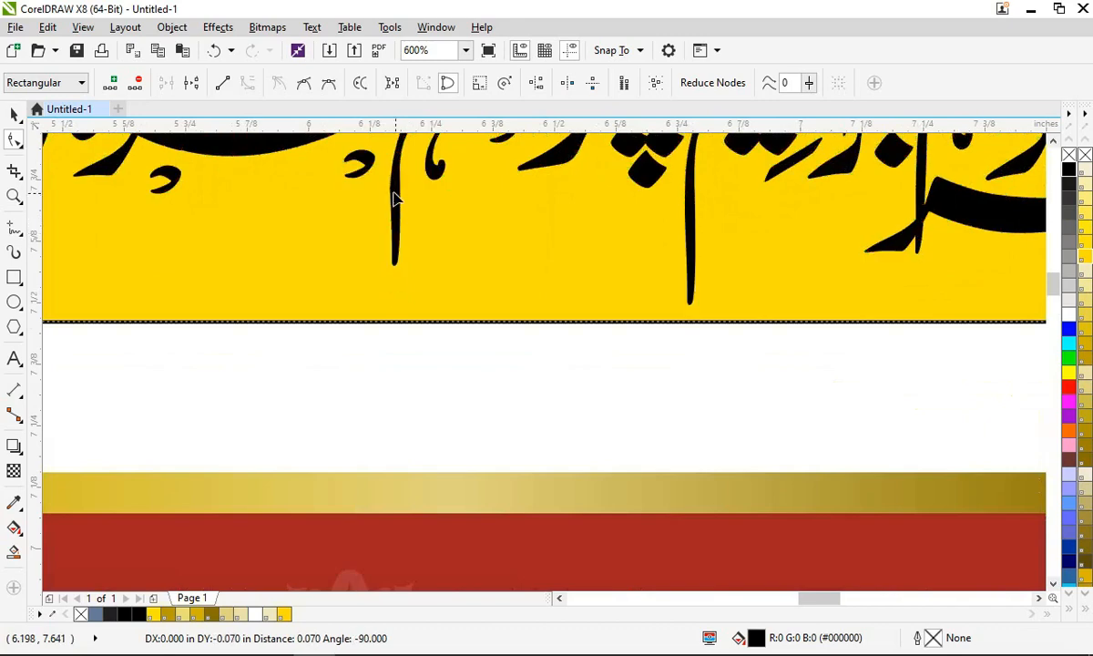
{"action": "scroll", "coordinate": [390, 209], "scroll_direction": "up", "scroll_amount": 2}
{"action": "scroll", "coordinate": [390, 217], "scroll_direction": "down", "scroll_amount": 3}
{"action": "scroll", "coordinate": [393, 217], "scroll_direction": "up", "scroll_amount": 2}
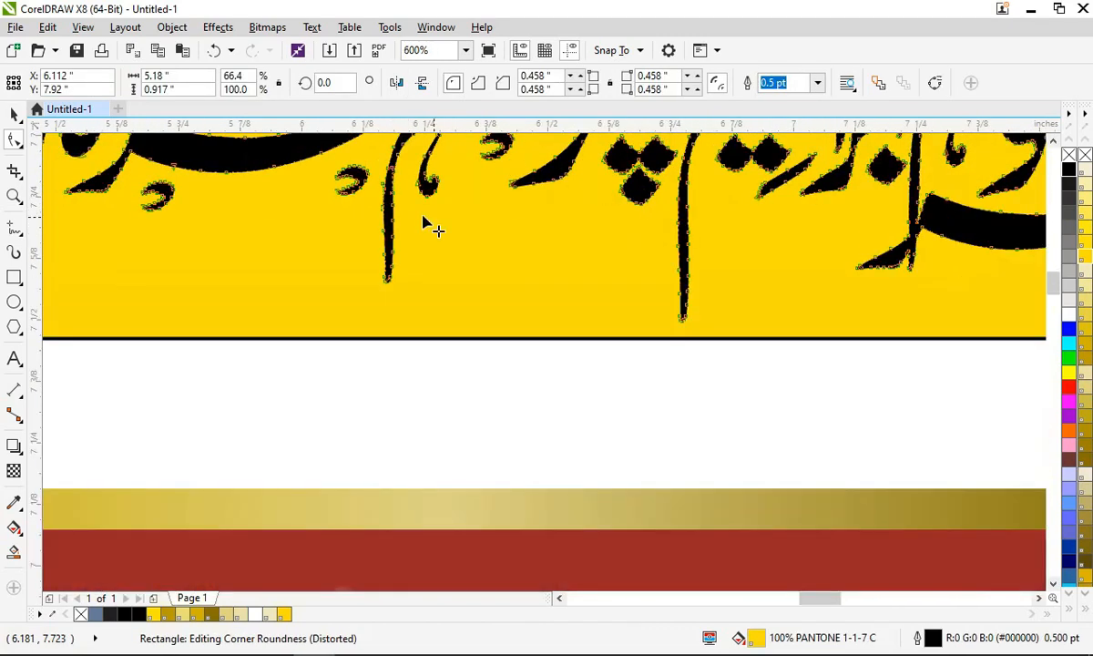
Step: Shorten the descending tail of م in ابراہیم by moving its lower nodes upward
{"action": "mouse_move", "coordinate": [747, 383]}
{"action": "left_mouse_down"}
{"action": "mouse_move", "coordinate": [612, 196]}
{"action": "mouse_move", "coordinate": [613, 225]}
{"action": "left_mouse_up"}
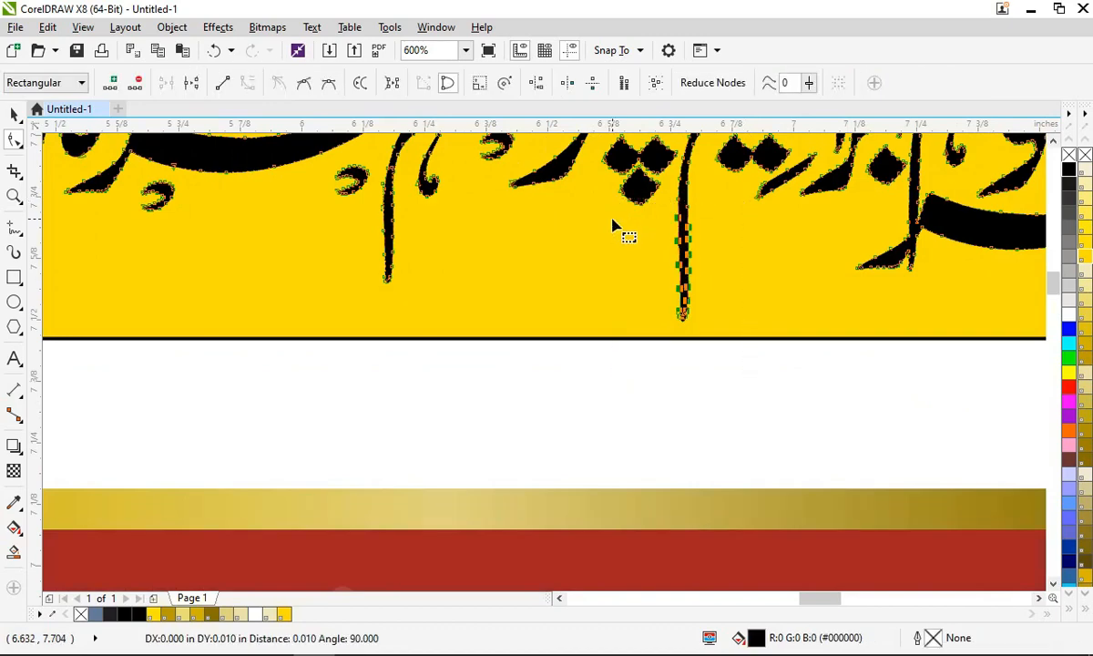
{"action": "key", "text": "Up"}
{"action": "key", "text": "Up"}
{"action": "key", "text": "Up"}
{"action": "key", "text": "Up"}
{"action": "key", "text": "Up"}
{"action": "key", "text": "Up"}
{"action": "key", "text": "Up"}
{"action": "key", "text": "Up"}
{"action": "key", "text": "Up"}
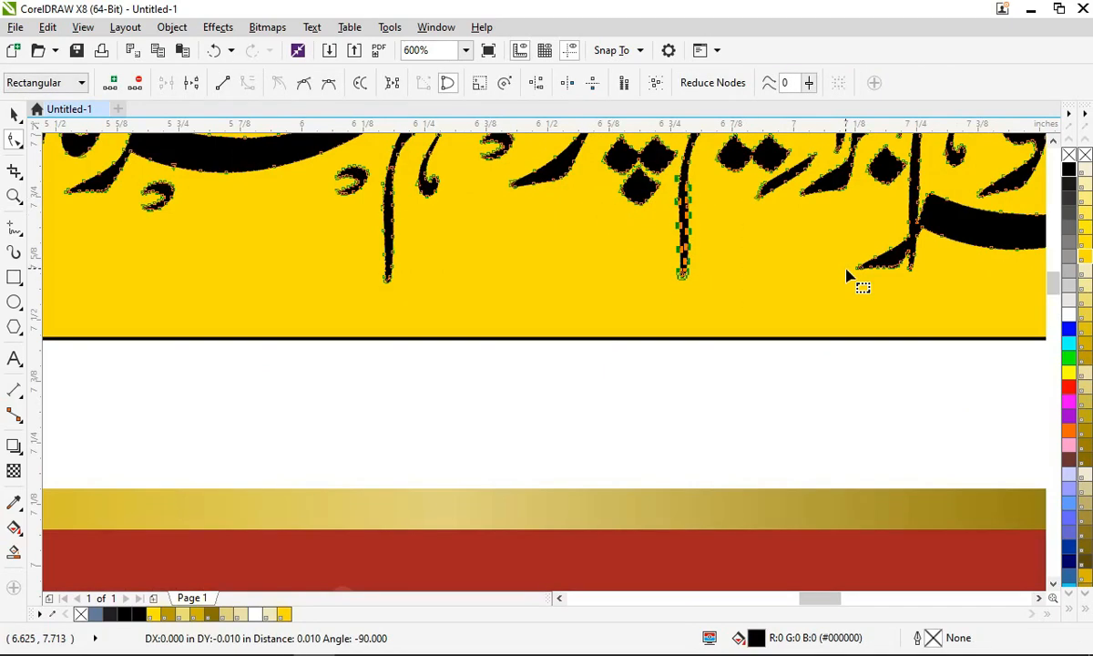
{"action": "left_click", "coordinate": [643, 308]}
Step: Try to shorten the descending tail of م in the عظیم beside الشان by moving its lower nodes upward
{"action": "scroll", "coordinate": [641, 307], "scroll_direction": "down", "scroll_amount": 2}
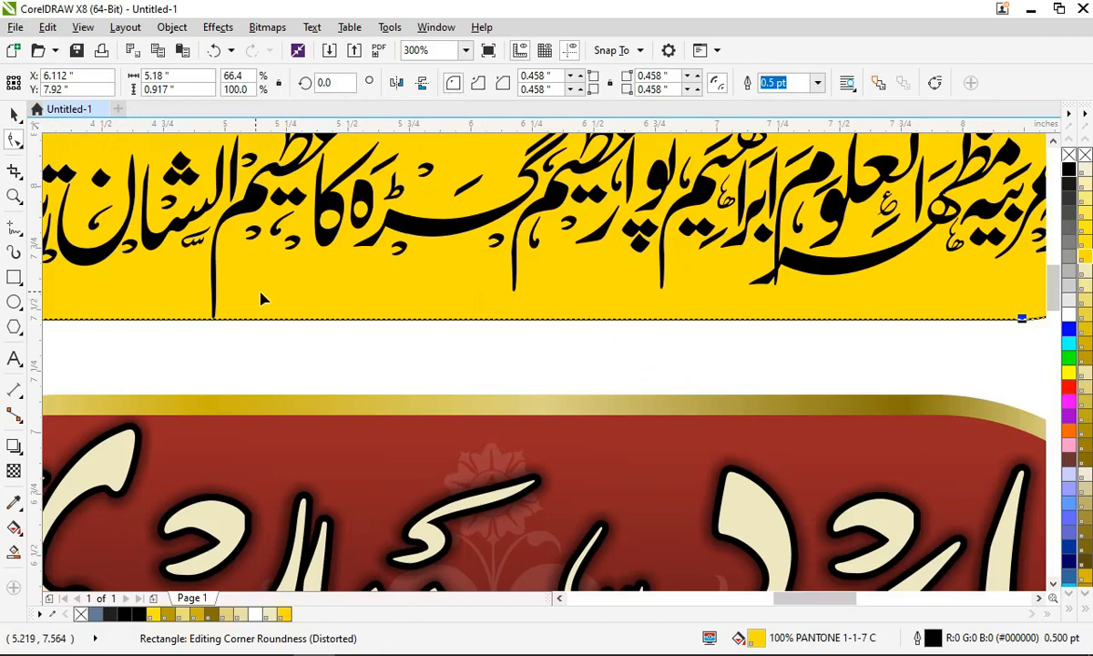
{"action": "left_click", "coordinate": [213, 280]}
{"action": "left_click_drag", "start_coordinate": [267, 360], "coordinate": [196, 260]}
{"action": "key", "text": "Up"}
{"action": "key", "text": "Up"}
{"action": "key", "text": "Up"}
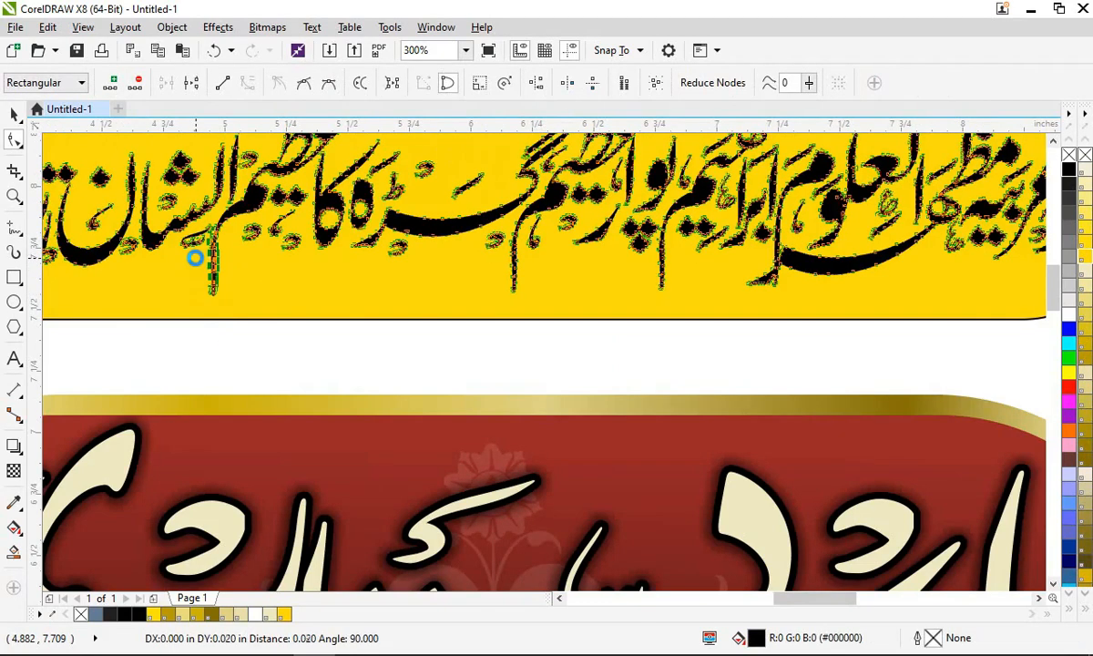
{"action": "key", "text": "space"}
{"action": "left_click", "coordinate": [431, 358]}
{"action": "scroll", "coordinate": [210, 244], "scroll_direction": "up", "scroll_amount": 2}
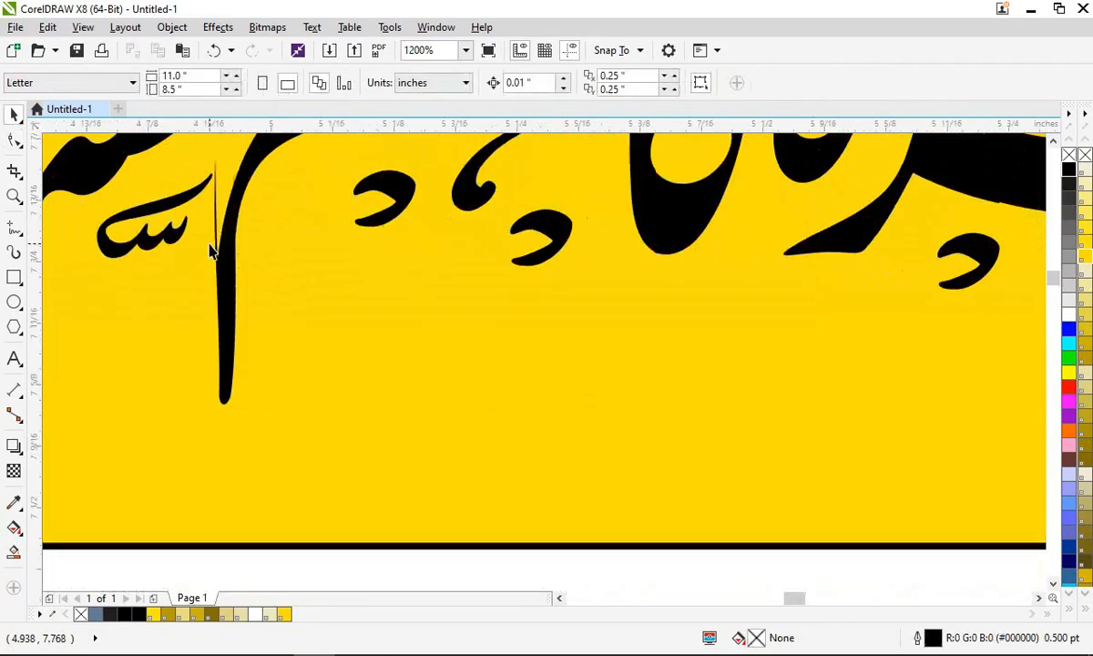
Step: Undo the node moves on the tail of م in the عظیم beside الشان
{"action": "key", "text": "ctrl+z"}
{"action": "key", "text": "ctrl+z"}
{"action": "key", "text": "ctrl+z"}
{"action": "key", "text": "ctrl+z"}
{"action": "scroll", "coordinate": [325, 254], "scroll_direction": "down", "scroll_amount": 2}
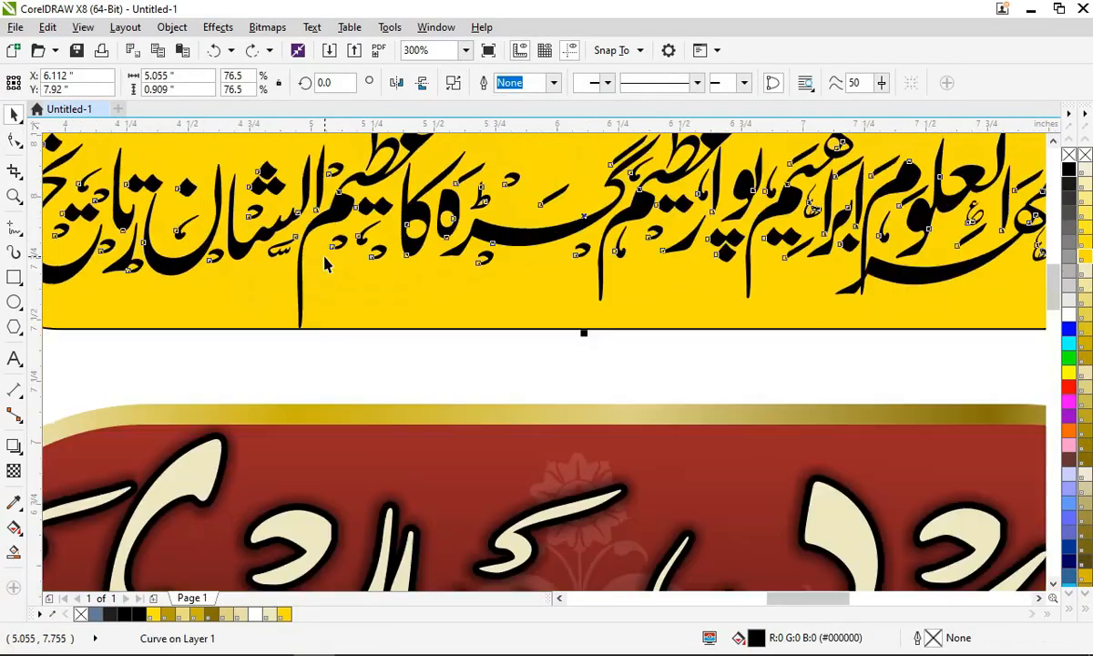
Step: Reselect only the lower nodes of the م tail beside الشان and nudge them upward to shorten the tail
{"action": "scroll", "coordinate": [297, 301], "scroll_direction": "up", "scroll_amount": 1}
{"action": "key", "text": "space"}
{"action": "left_click_drag", "start_coordinate": [378, 398], "coordinate": [238, 232]}
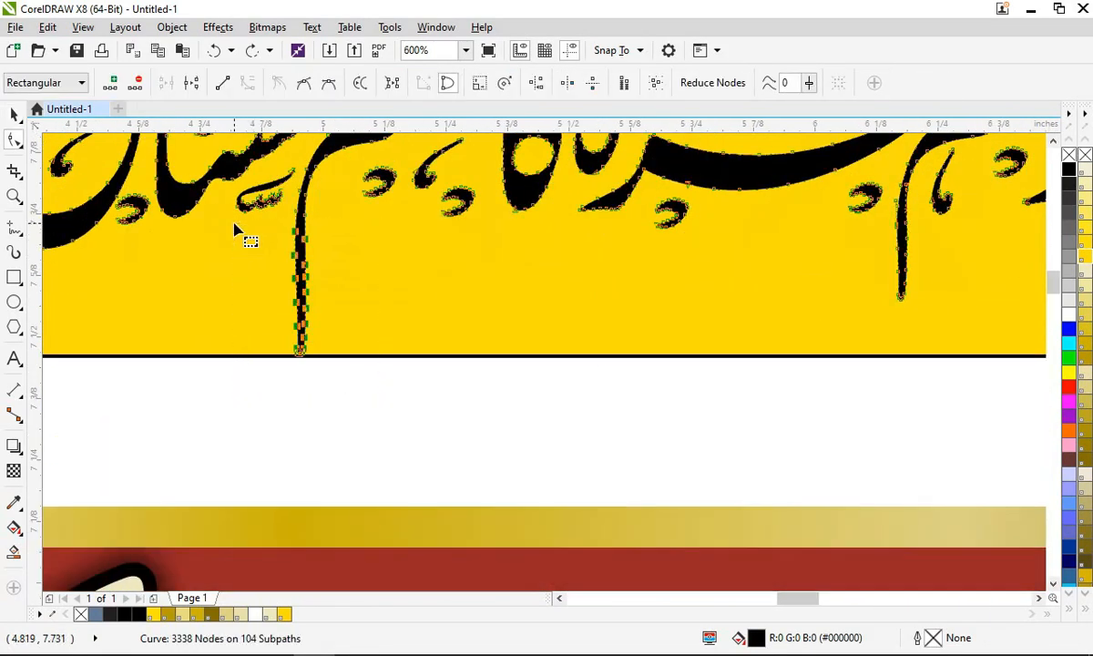
{"action": "key", "text": "Up"}
{"action": "key", "text": "Up"}
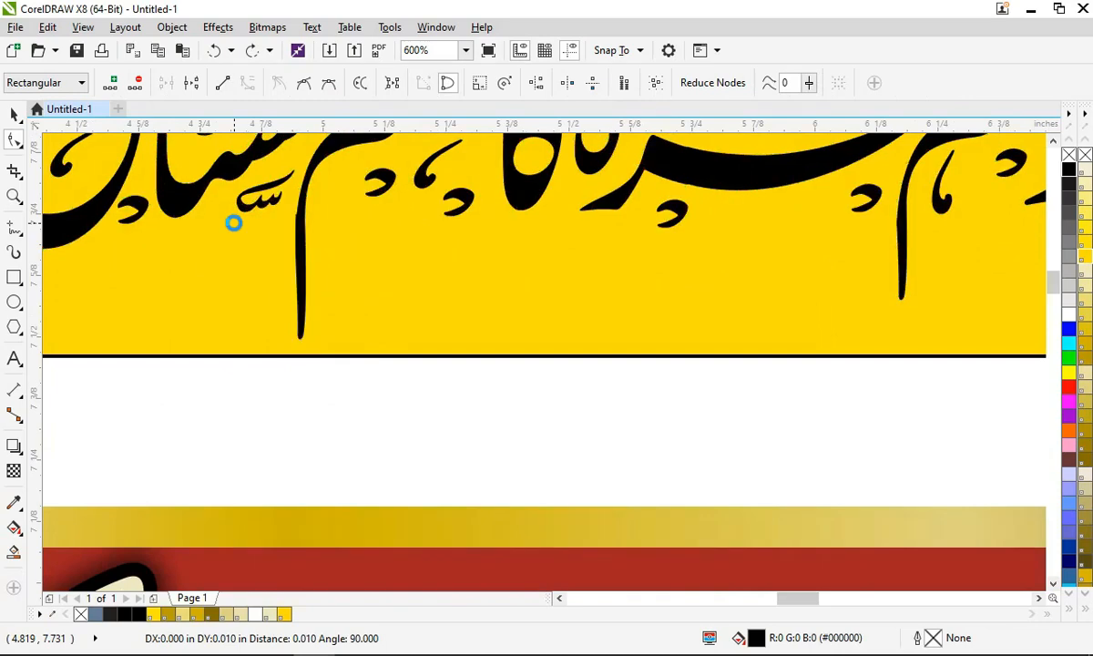
{"action": "key", "text": "Up"}
{"action": "key", "text": "Up"}
{"action": "key", "text": "Up"}
{"action": "key", "text": "Up"}
{"action": "key", "text": "Up"}
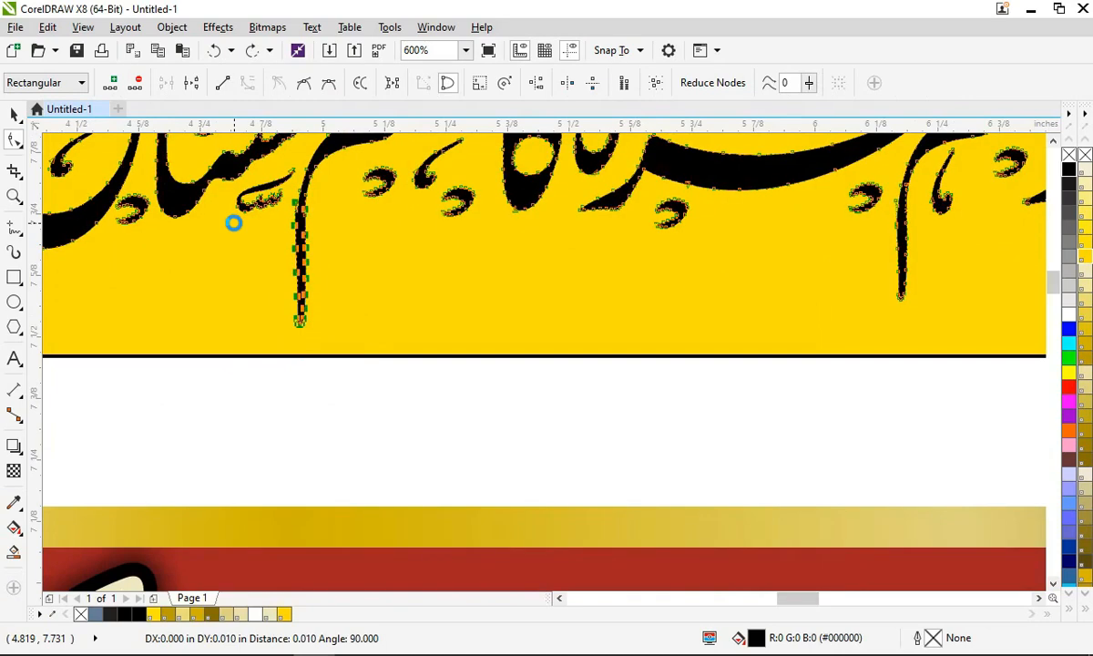
{"action": "key", "text": "Up"}
{"action": "key", "text": "Up"}
{"action": "key", "text": "Up"}
{"action": "key", "text": "Up"}
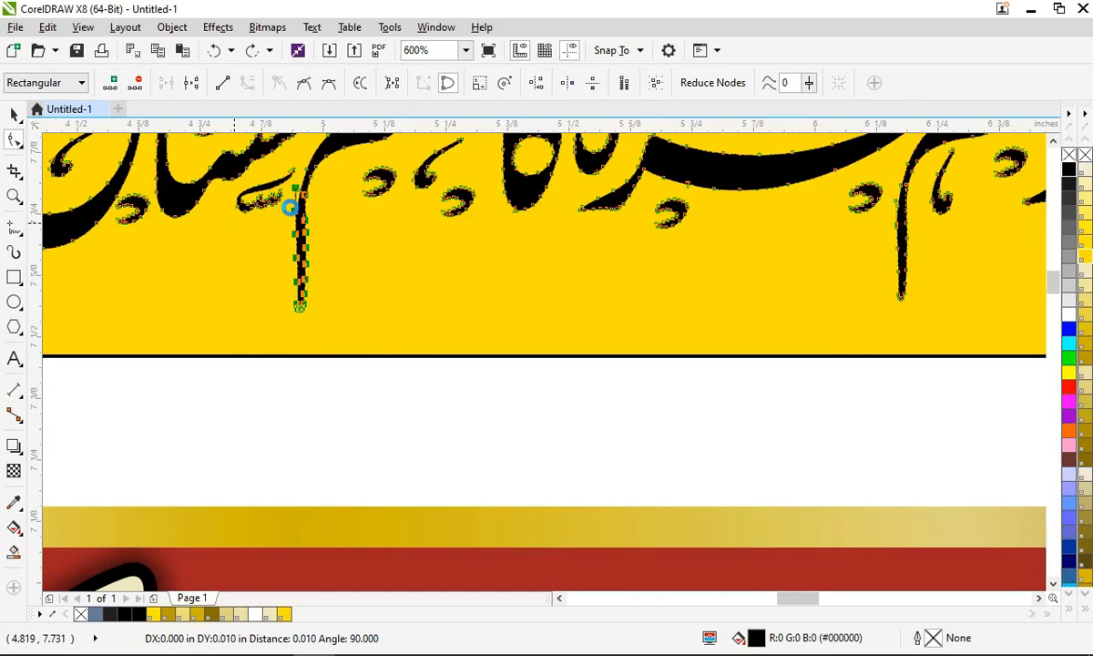
{"action": "key", "text": "Up"}
{"action": "key", "text": "Up"}
{"action": "key", "text": "Up"}
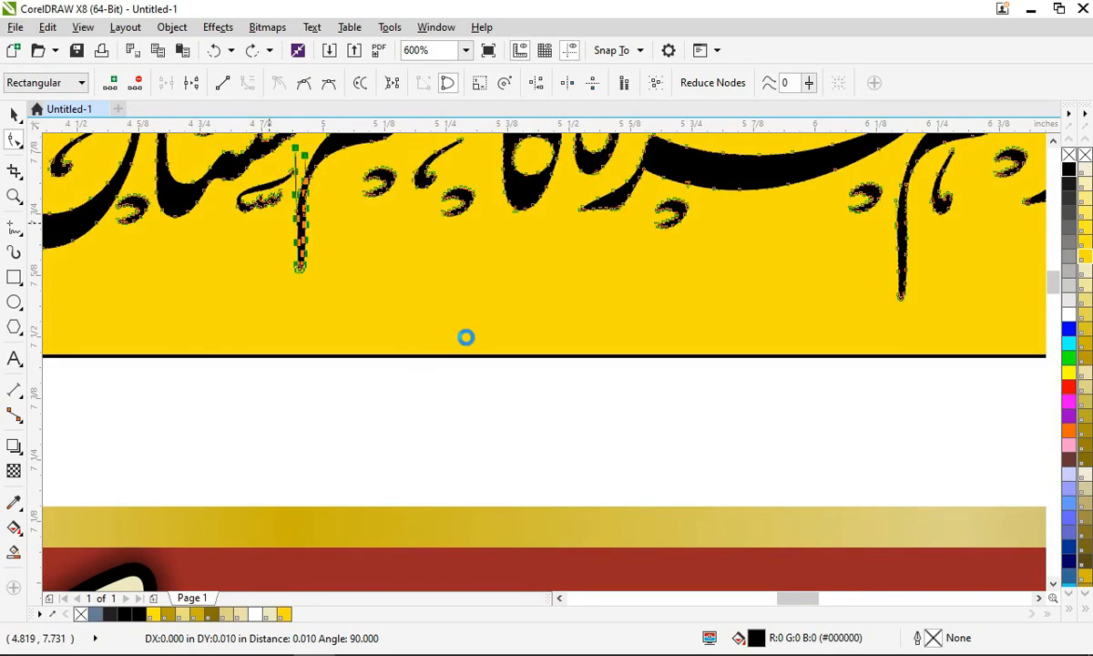
Step: Delete the surplus nodes along the left edge of the م tail beside الشان where it overlaps its upper stroke
{"action": "scroll", "coordinate": [466, 337], "scroll_direction": "up", "scroll_amount": 1}
{"action": "scroll", "coordinate": [292, 196], "scroll_direction": "up", "scroll_amount": 2}
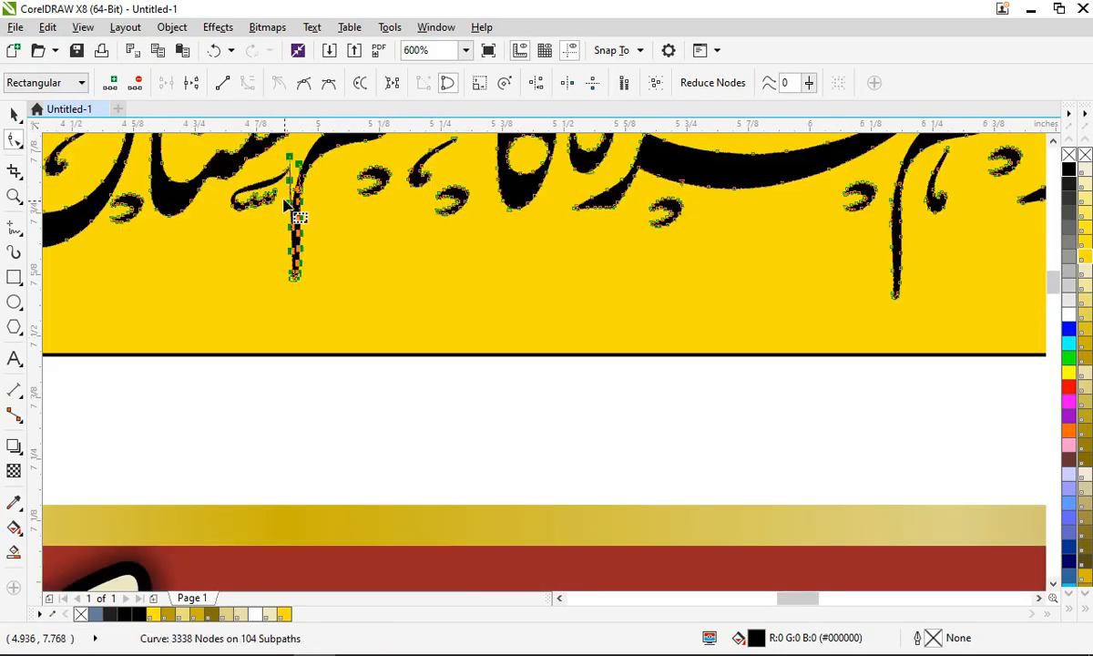
{"action": "left_click", "coordinate": [299, 216]}
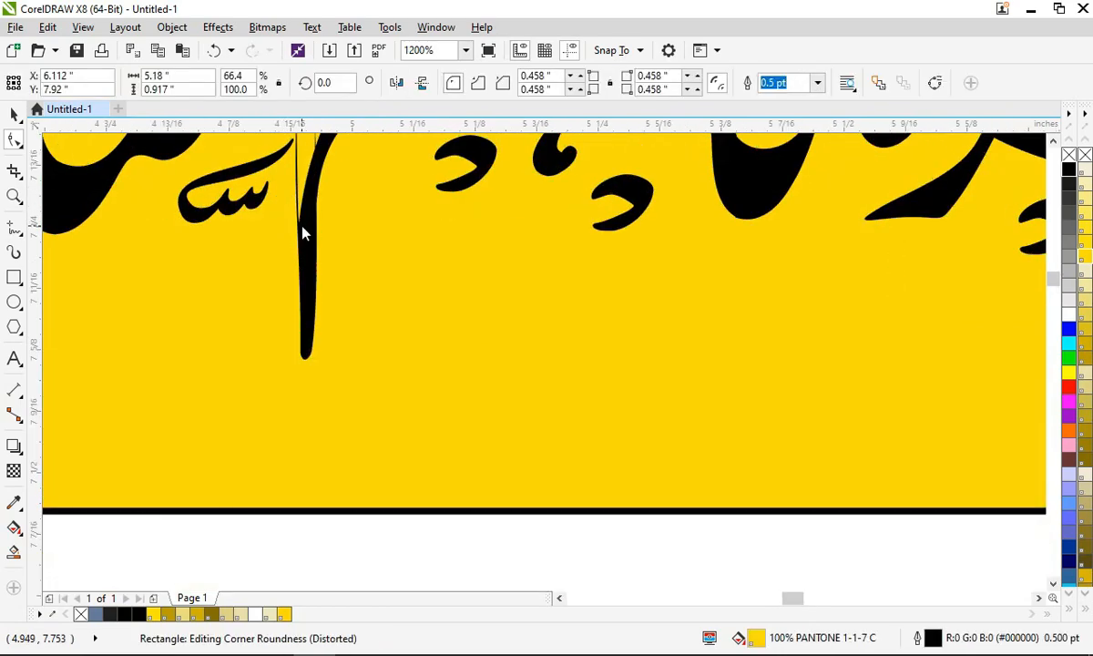
{"action": "left_click", "coordinate": [302, 227]}
{"action": "left_click_drag", "start_coordinate": [287, 204], "coordinate": [305, 234]}
{"action": "key", "text": "Delete"}
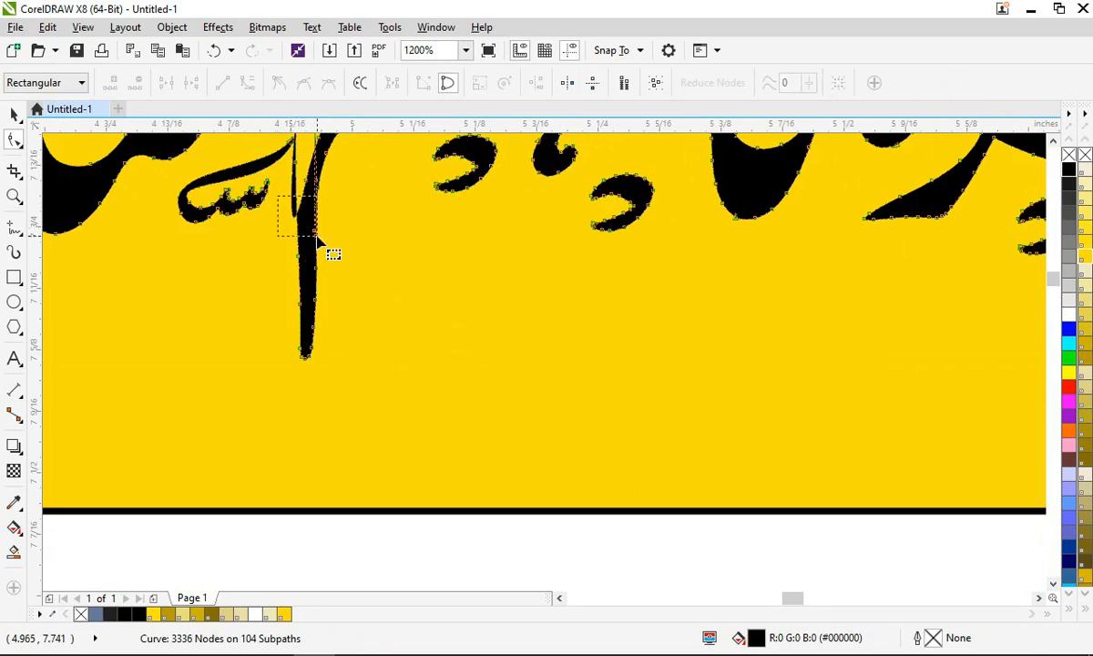
{"action": "left_click_drag", "start_coordinate": [293, 254], "coordinate": [304, 270]}
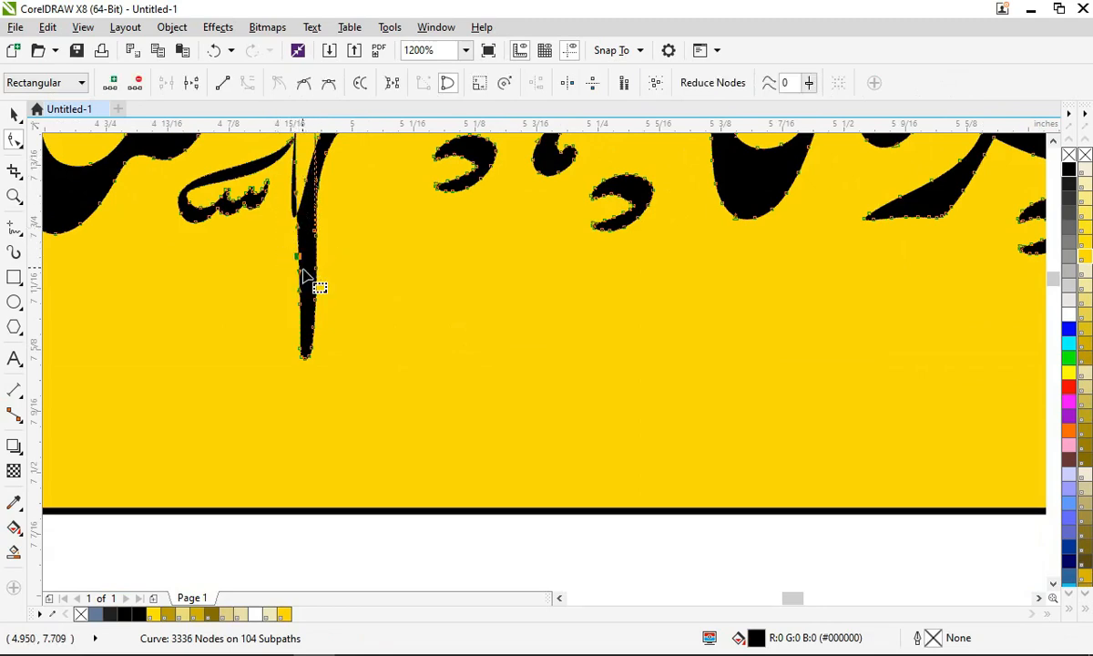
{"action": "scroll", "coordinate": [343, 292], "scroll_direction": "down", "scroll_amount": 1}
{"action": "scroll", "coordinate": [339, 265], "scroll_direction": "up", "scroll_amount": 2}
{"action": "key", "text": "Delete"}
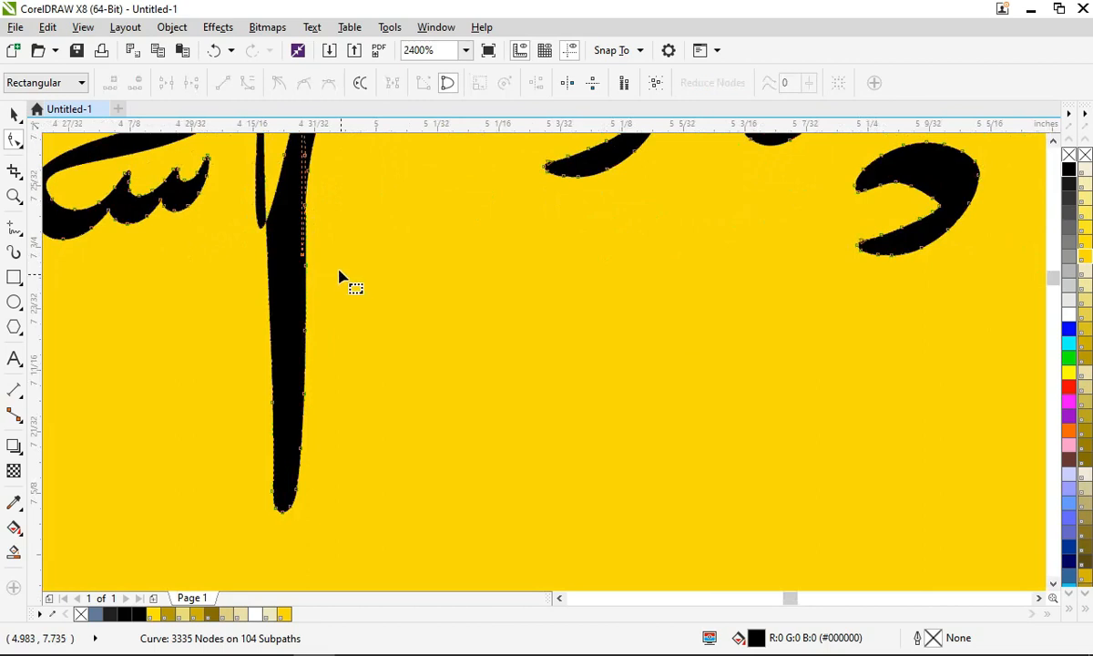
Step: Delete the overlapping nodes inside the upper part of the م tail, around its junction with the letter body
{"action": "left_click_drag", "start_coordinate": [280, 202], "coordinate": [281, 204]}
{"action": "key", "text": "Delete"}
{"action": "scroll", "coordinate": [330, 224], "scroll_direction": "down", "scroll_amount": 1}
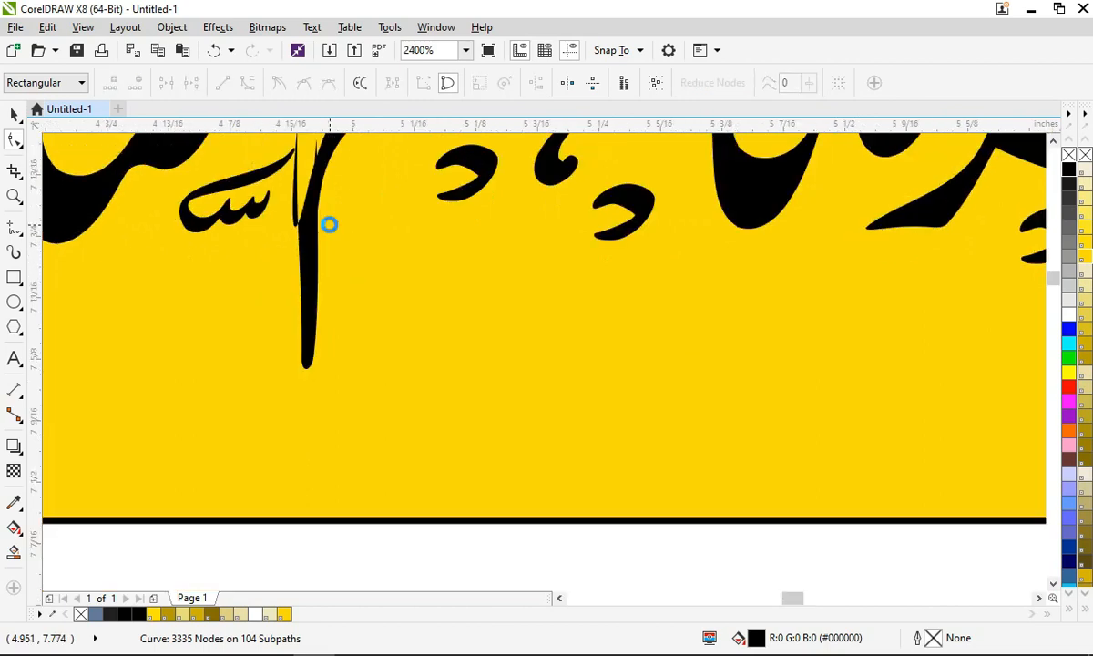
{"action": "scroll", "coordinate": [309, 201], "scroll_direction": "up", "scroll_amount": 1}
{"action": "left_click_drag", "start_coordinate": [328, 176], "coordinate": [311, 229]}
{"action": "key", "text": "Delete"}
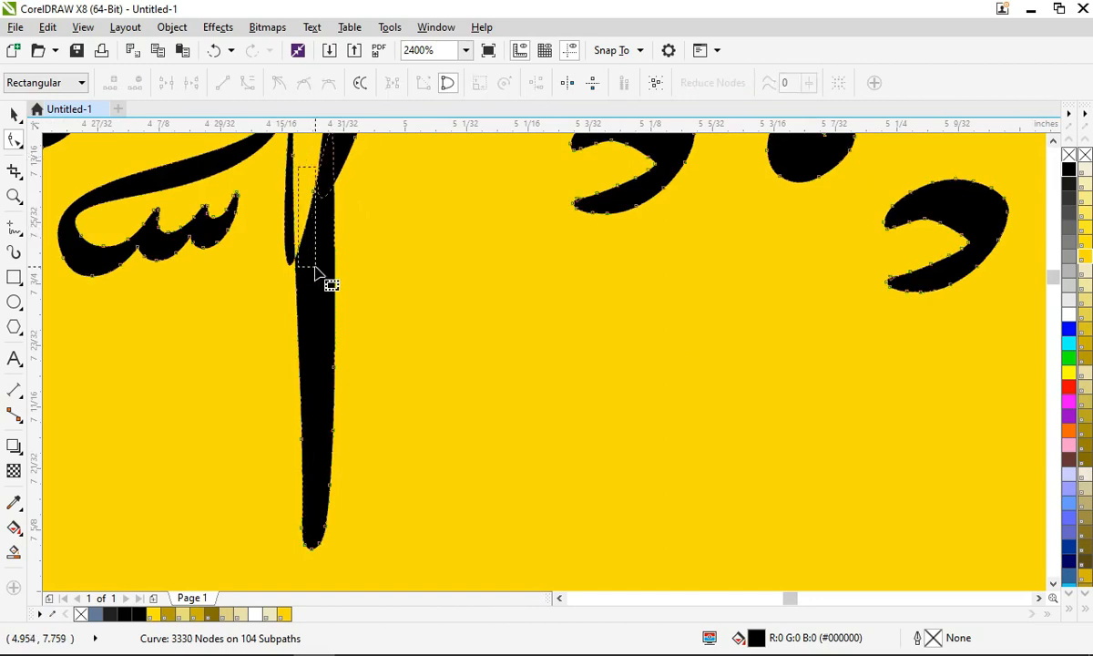
{"action": "left_click_drag", "start_coordinate": [314, 271], "coordinate": [316, 271]}
{"action": "key", "text": "Delete"}
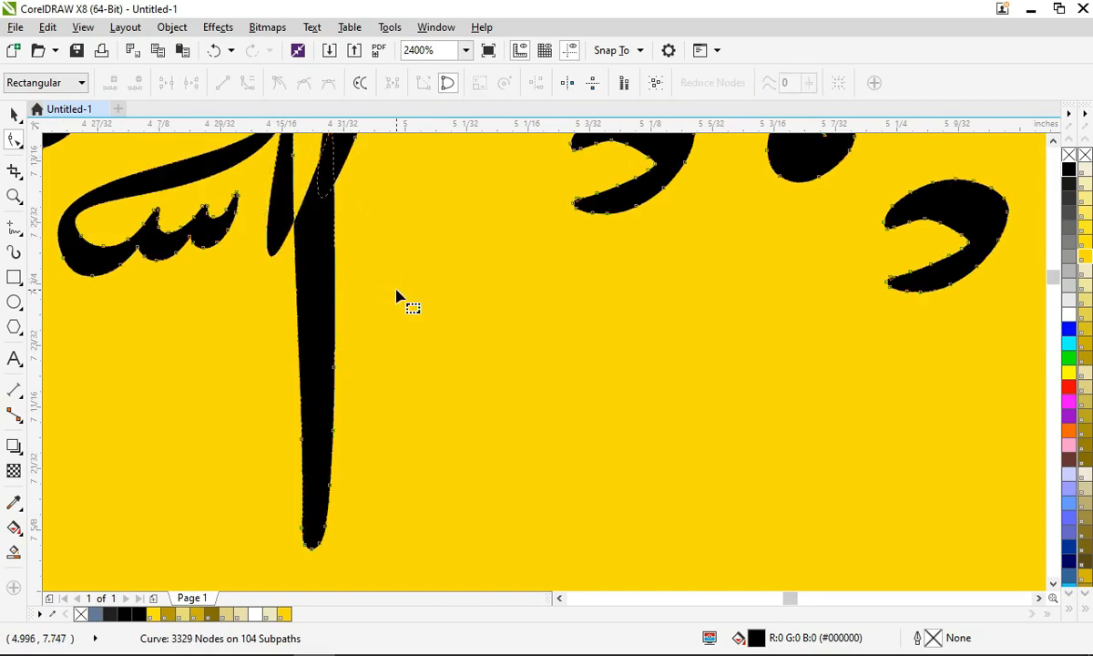
Step: Reselect the headline curve for node editing and delete the remaining spike nodes atop the م tail to join it smoothly to the letter
{"action": "key", "text": "space"}
{"action": "key", "text": "F4"}
{"action": "left_click", "coordinate": [574, 281]}
{"action": "scroll", "coordinate": [417, 162], "scroll_direction": "up", "scroll_amount": 3}
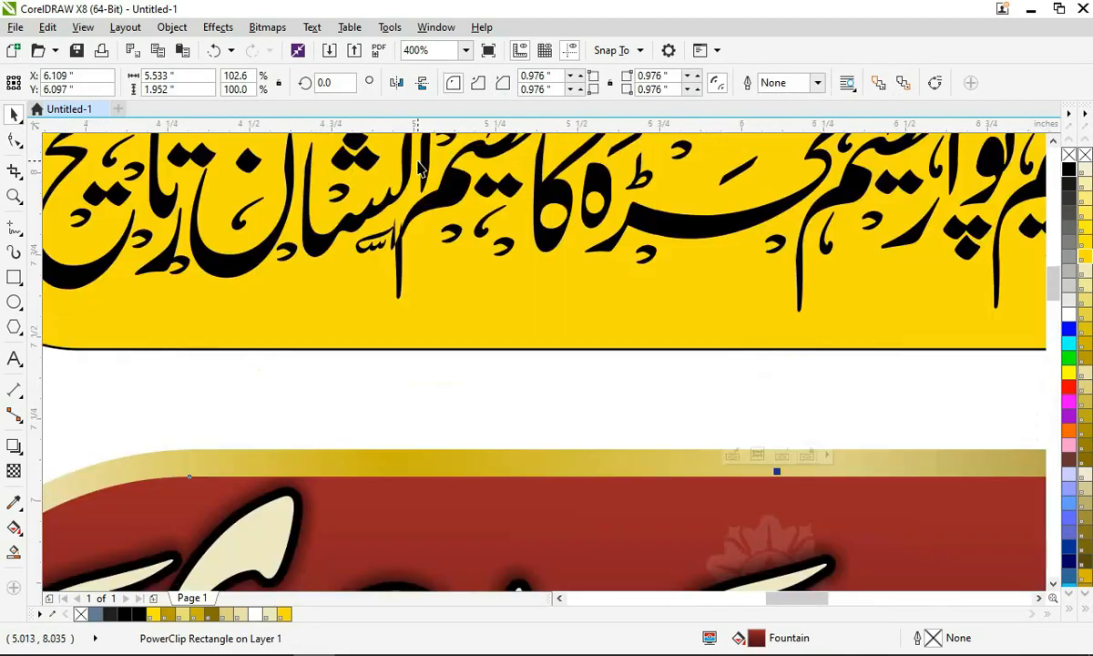
{"action": "scroll", "coordinate": [390, 241], "scroll_direction": "up", "scroll_amount": 1}
{"action": "left_click", "coordinate": [406, 251]}
{"action": "key", "text": "F10"}
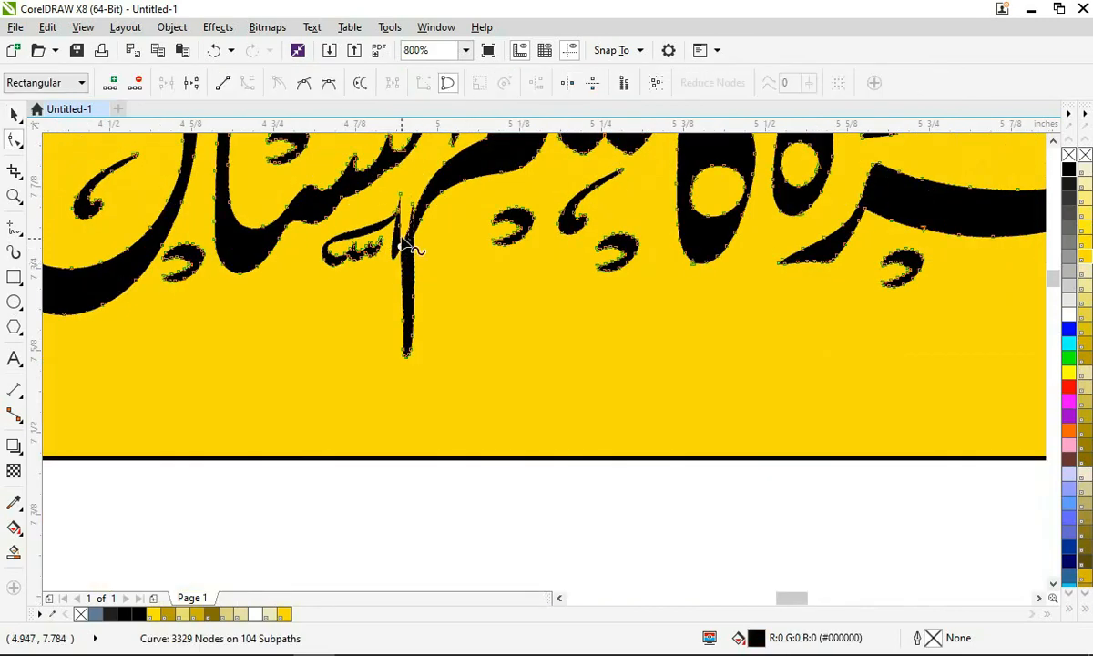
{"action": "scroll", "coordinate": [404, 245], "scroll_direction": "up", "scroll_amount": 1}
{"action": "left_click", "coordinate": [385, 177]}
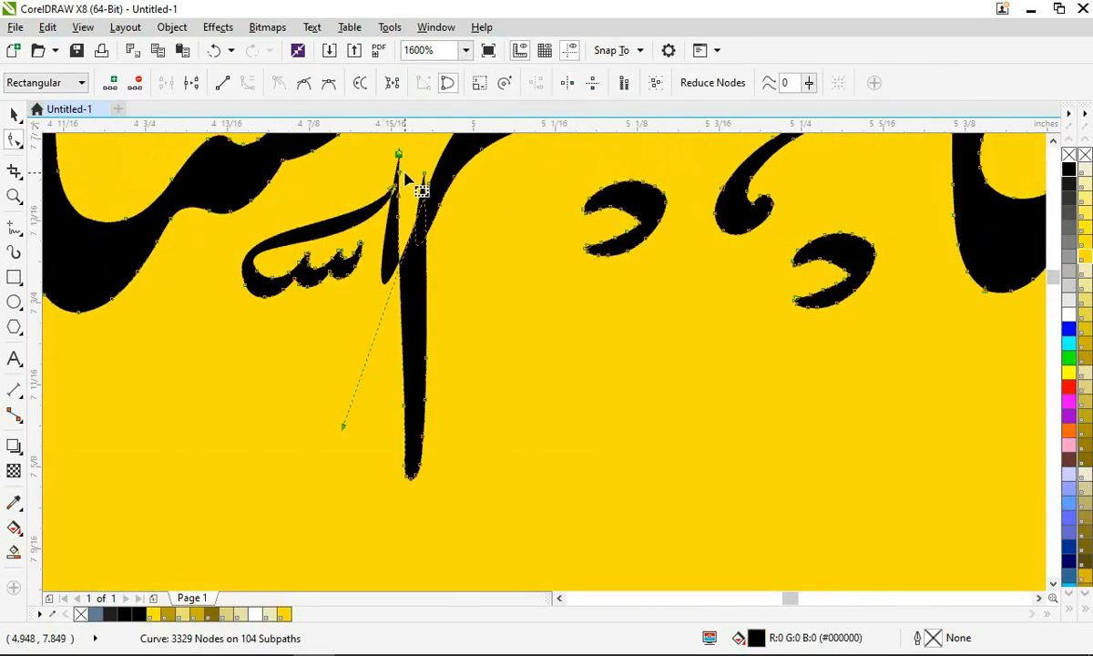
{"action": "key", "text": "Delete"}
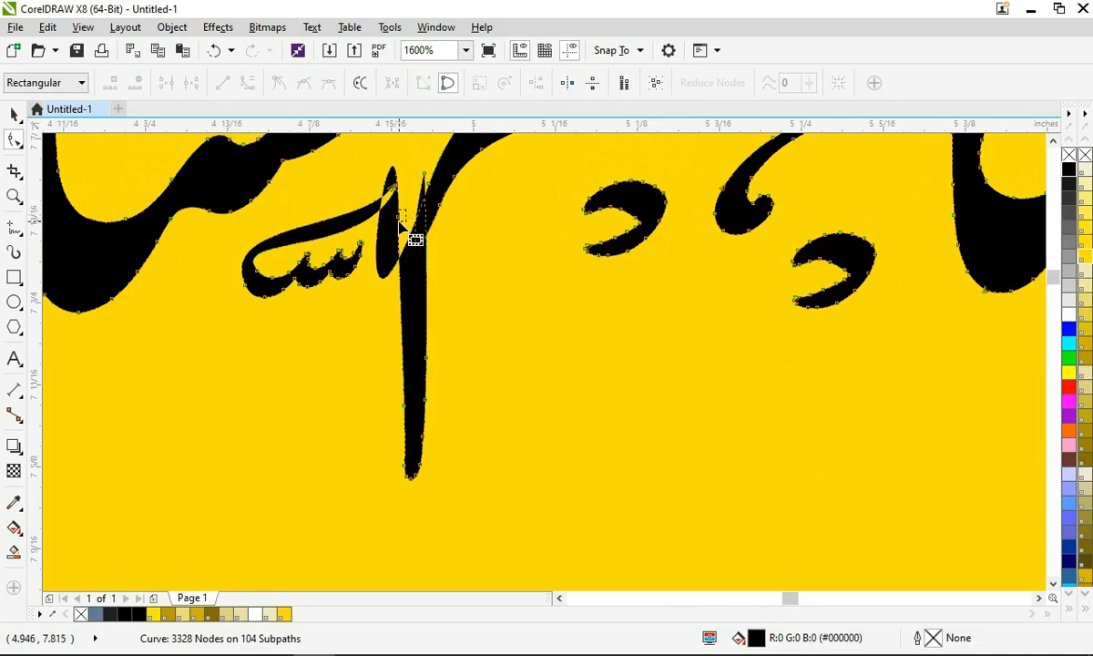
{"action": "left_click", "coordinate": [399, 219]}
{"action": "key", "text": "Delete"}
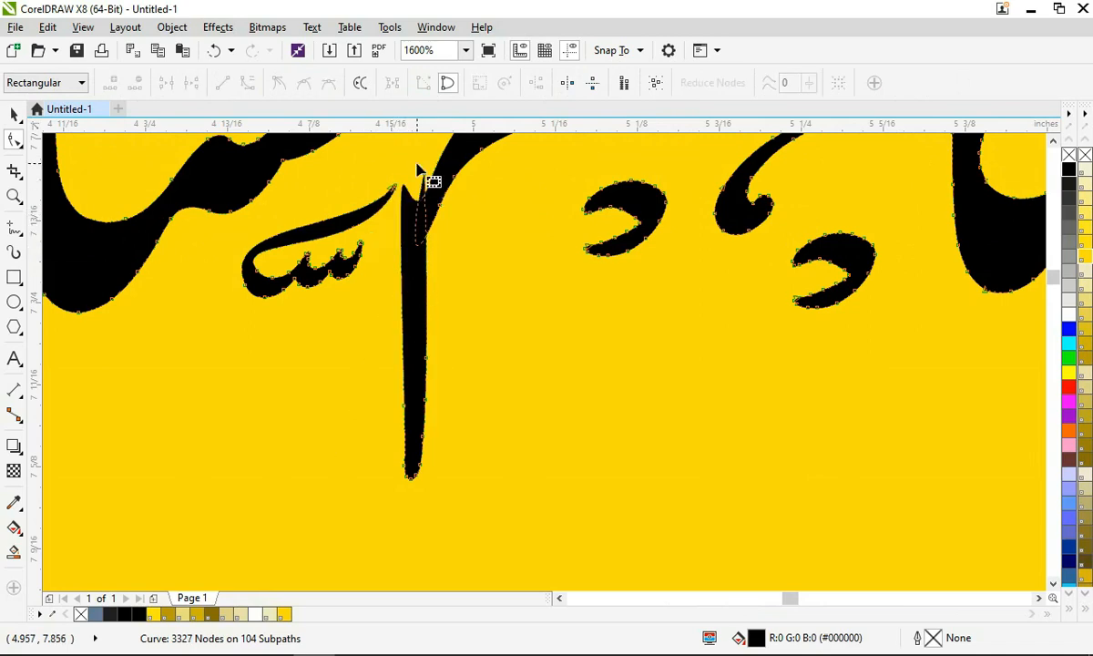
{"action": "left_click_drag", "start_coordinate": [415, 165], "coordinate": [434, 186]}
{"action": "key", "text": "Delete"}
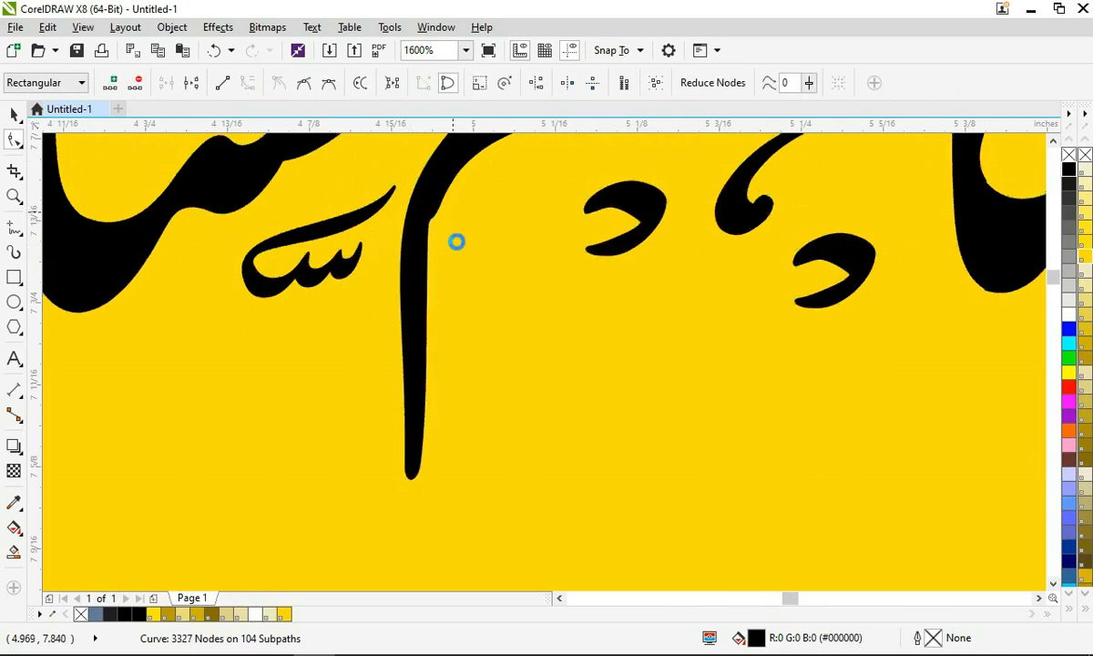
Step: Reduce the yellow rounded bar's height to about 0.8 in by raising its lower edge closer to the headline
{"action": "key", "text": "space"}
{"action": "key", "text": "F4"}
{"action": "left_click", "coordinate": [562, 193]}
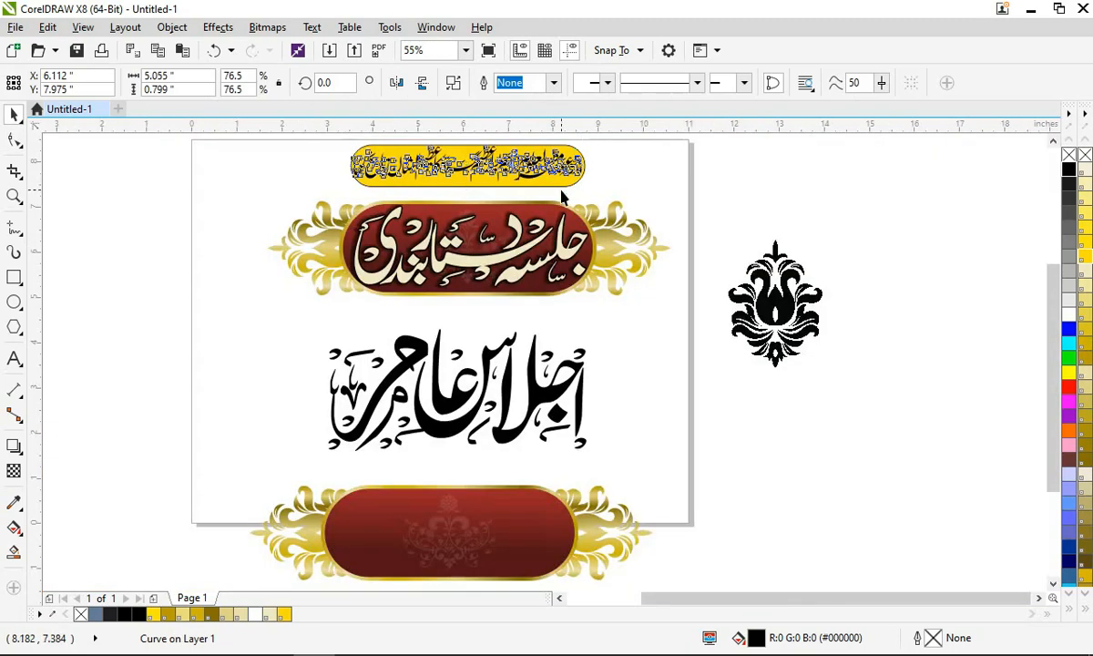
{"action": "scroll", "coordinate": [437, 162], "scroll_direction": "up", "scroll_amount": 2}
{"action": "left_click", "coordinate": [449, 194]}
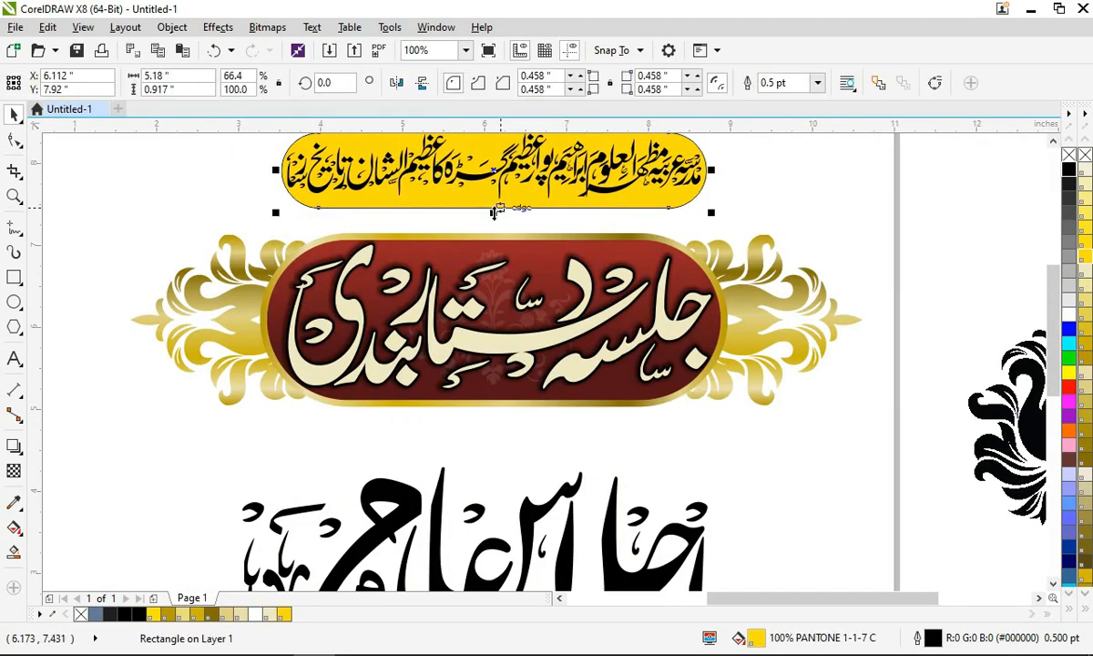
{"action": "left_click_drag", "start_coordinate": [495, 212], "coordinate": [493, 205]}
{"action": "key", "text": "ctrl+z"}
{"action": "scroll", "coordinate": [492, 149], "scroll_direction": "up", "scroll_amount": 2}
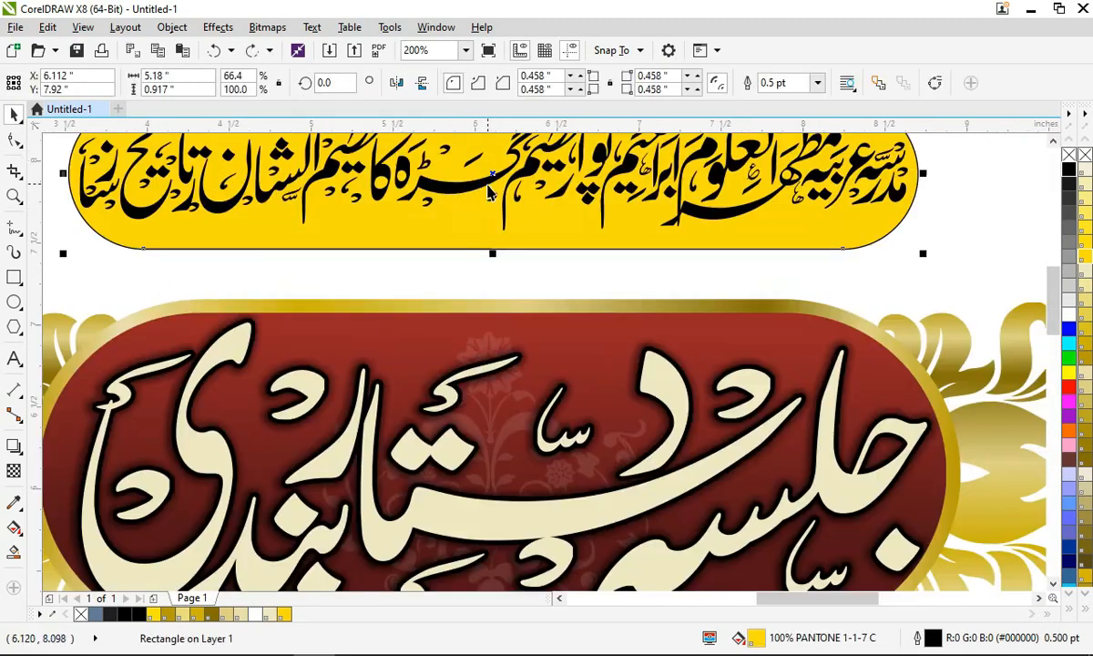
{"action": "left_click_drag", "start_coordinate": [493, 253], "coordinate": [493, 233]}
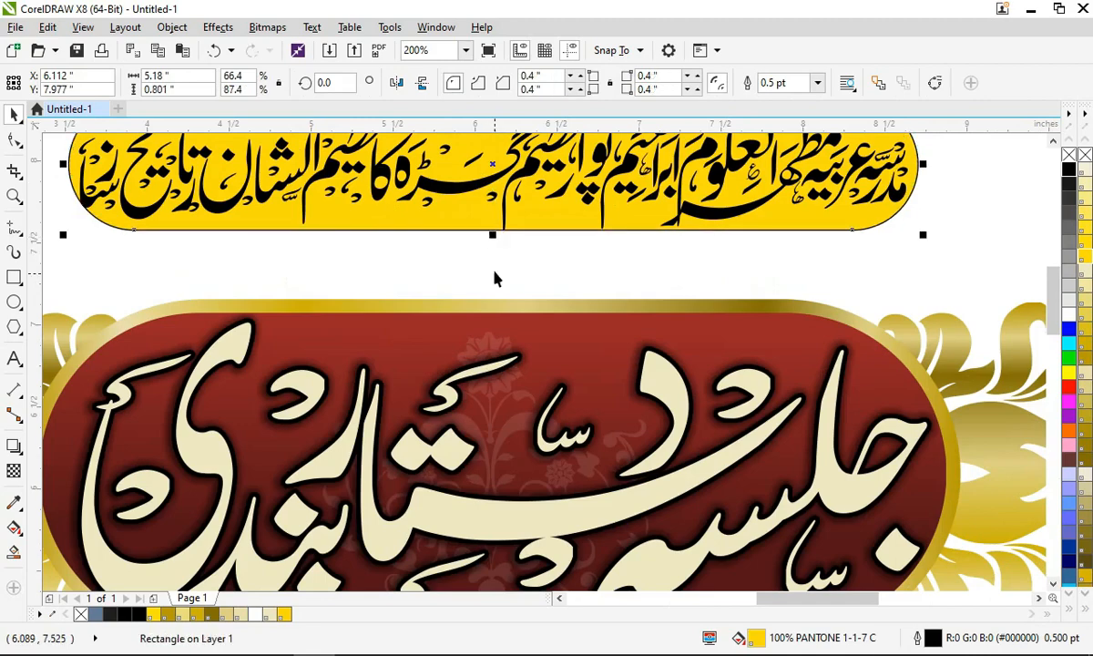
Step: Select the yellow bar together with its headline and enlarge both proportionally from the centre, slightly wider than the red banner's body
{"action": "left_click", "coordinate": [495, 277]}
{"action": "scroll", "coordinate": [495, 276], "scroll_direction": "down", "scroll_amount": 2}
{"action": "left_click_drag", "start_coordinate": [260, 156], "coordinate": [733, 269]}
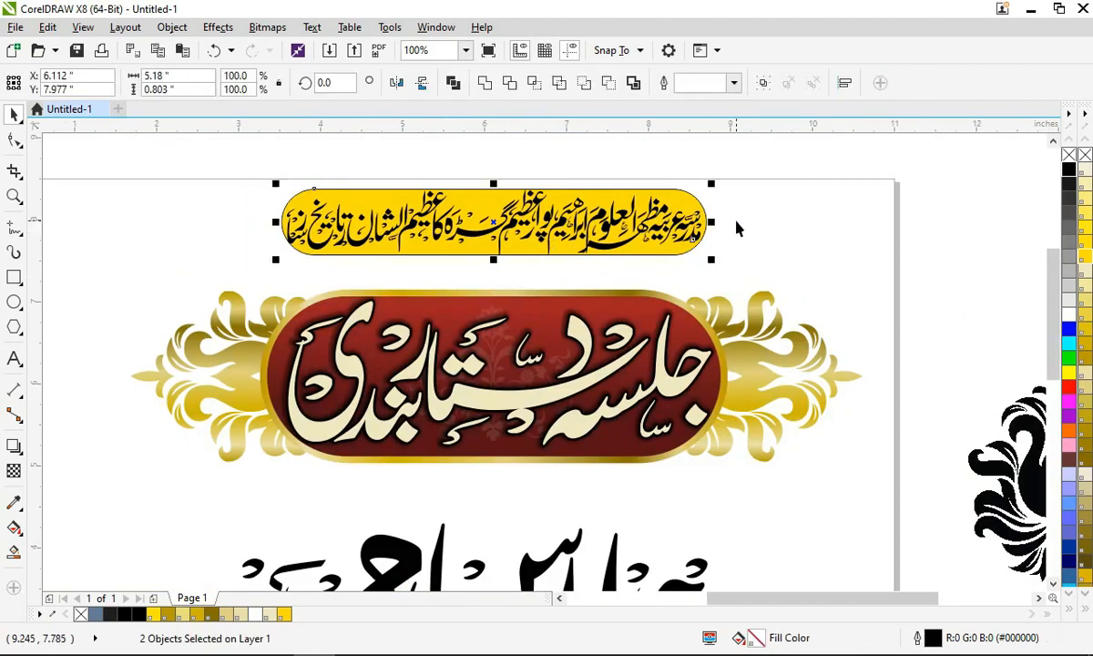
{"action": "left_click_drag", "start_coordinate": [711, 182], "coordinate": [789, 205]}
{"action": "left_click", "coordinate": [790, 206]}
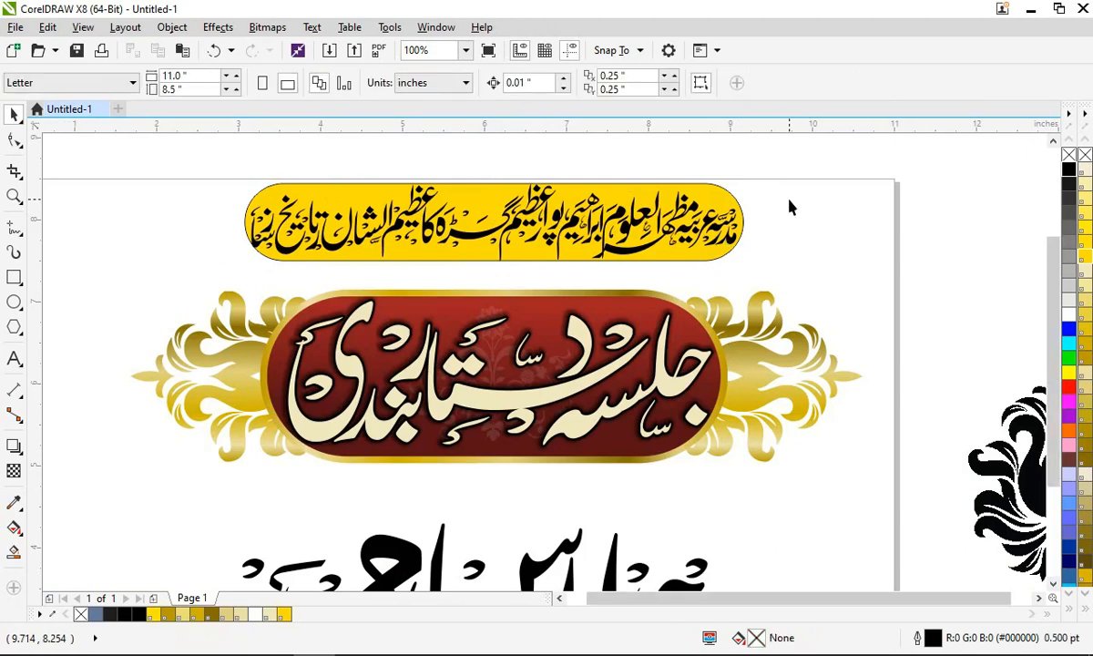
Step: Move the empty red ornamented banner up to the left of the اجلاس عام calligraphy, partly off the page
{"action": "scroll", "coordinate": [790, 205], "scroll_direction": "down", "scroll_amount": 2}
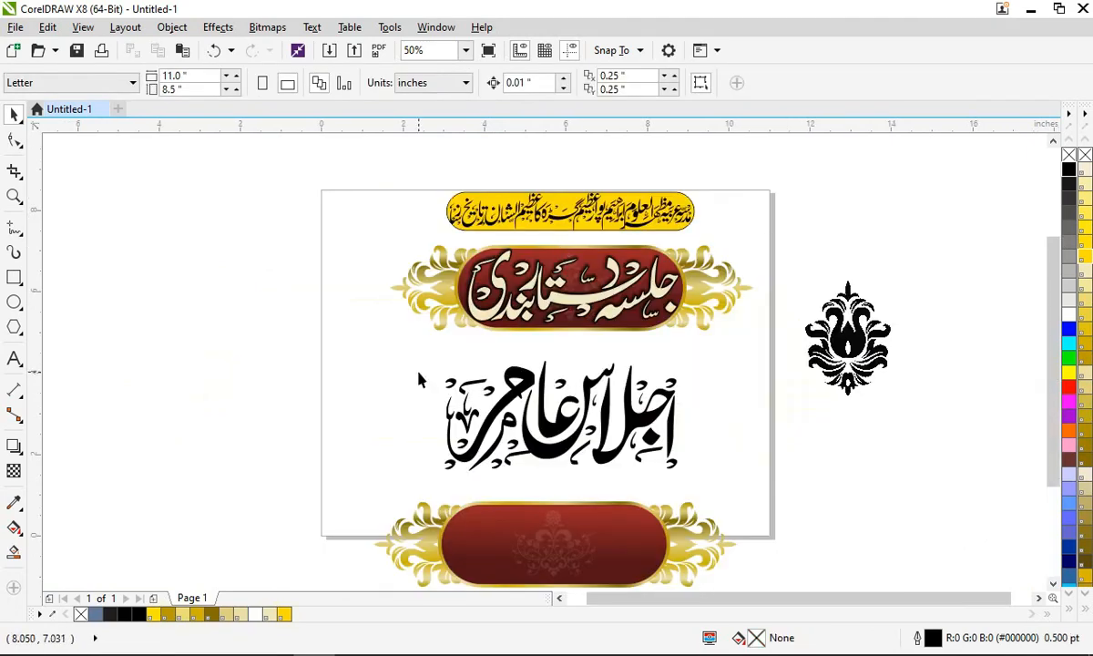
{"action": "left_click", "coordinate": [578, 507]}
{"action": "left_click_drag", "start_coordinate": [278, 458], "coordinate": [756, 587]}
{"action": "left_click_drag", "start_coordinate": [547, 480], "coordinate": [209, 358]}
{"action": "left_click", "coordinate": [385, 385]}
Step: Delete the black floral ornament bitmap beside the page
{"action": "left_click_drag", "start_coordinate": [847, 282], "coordinate": [733, 325]}
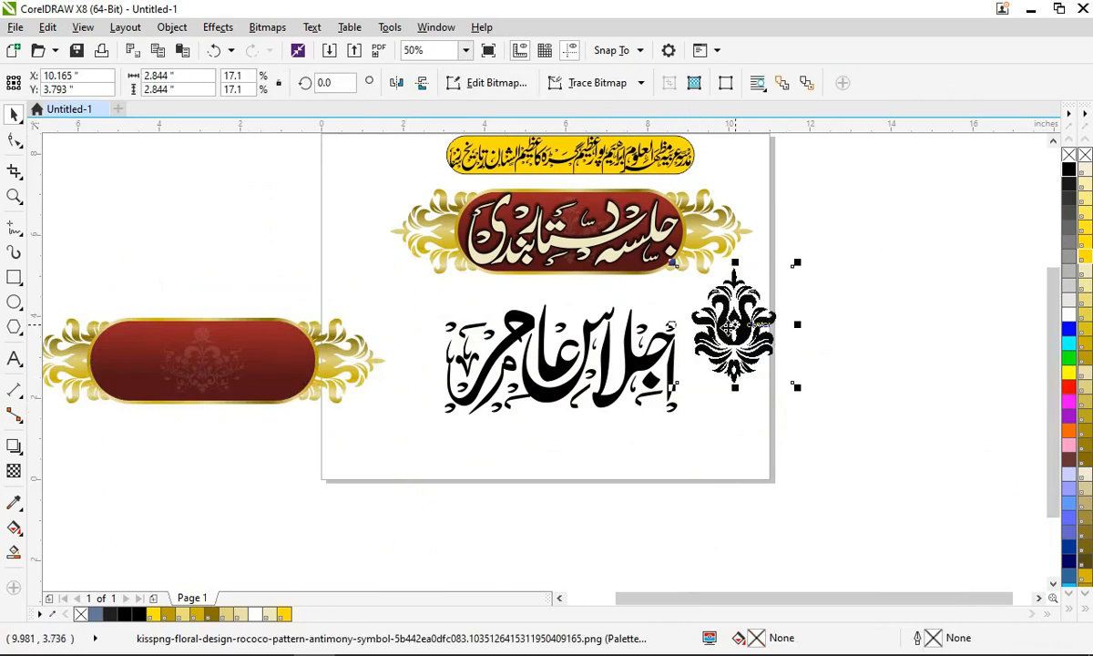
{"action": "key", "text": "Delete"}
{"action": "scroll", "coordinate": [645, 216], "scroll_direction": "up", "scroll_amount": 2}
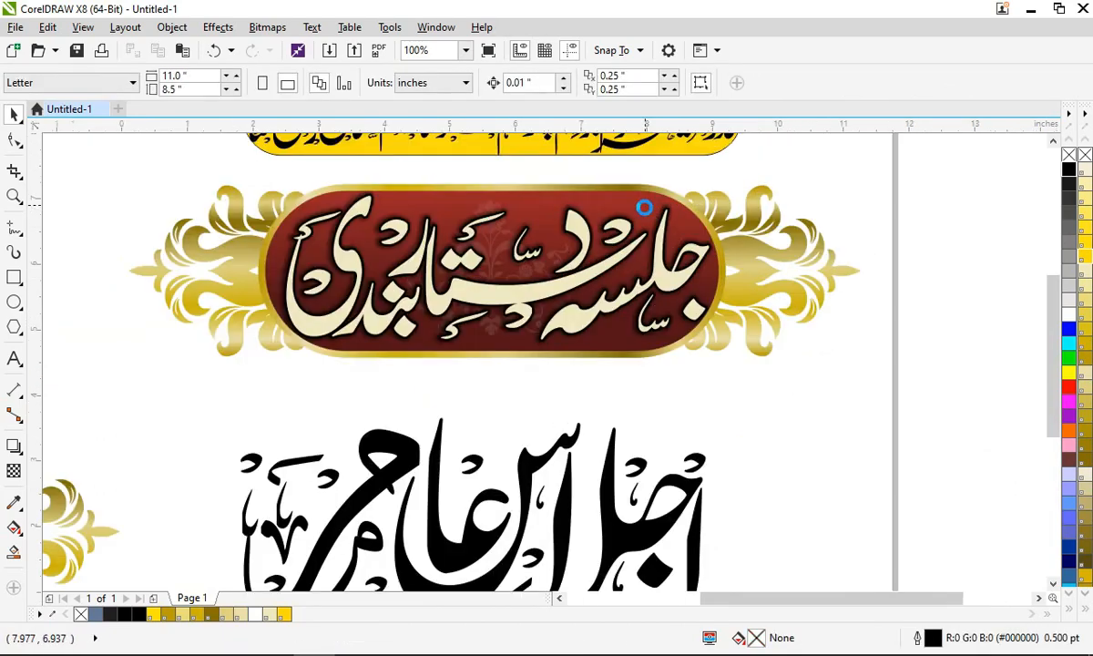
Step: Move the complete empty red banner with its gold ornaments to directly below the اجلاس عام calligraphy
{"action": "scroll", "coordinate": [351, 234], "scroll_direction": "down", "scroll_amount": 4}
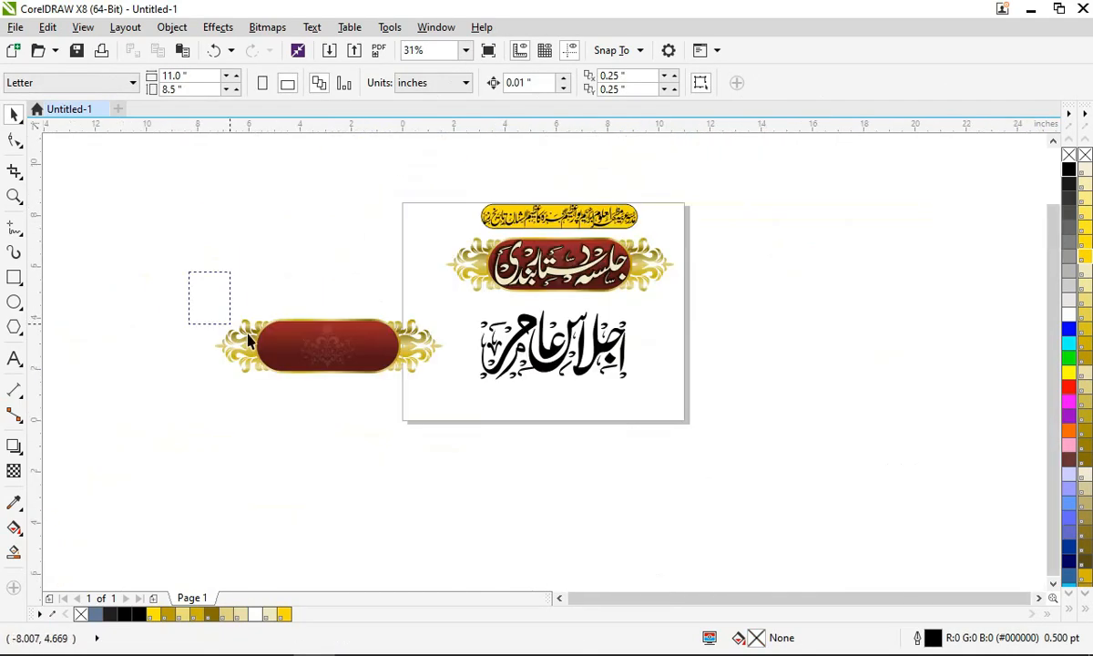
{"action": "left_click_drag", "start_coordinate": [250, 340], "coordinate": [563, 444]}
{"action": "scroll", "coordinate": [745, 393], "scroll_direction": "up", "scroll_amount": 3}
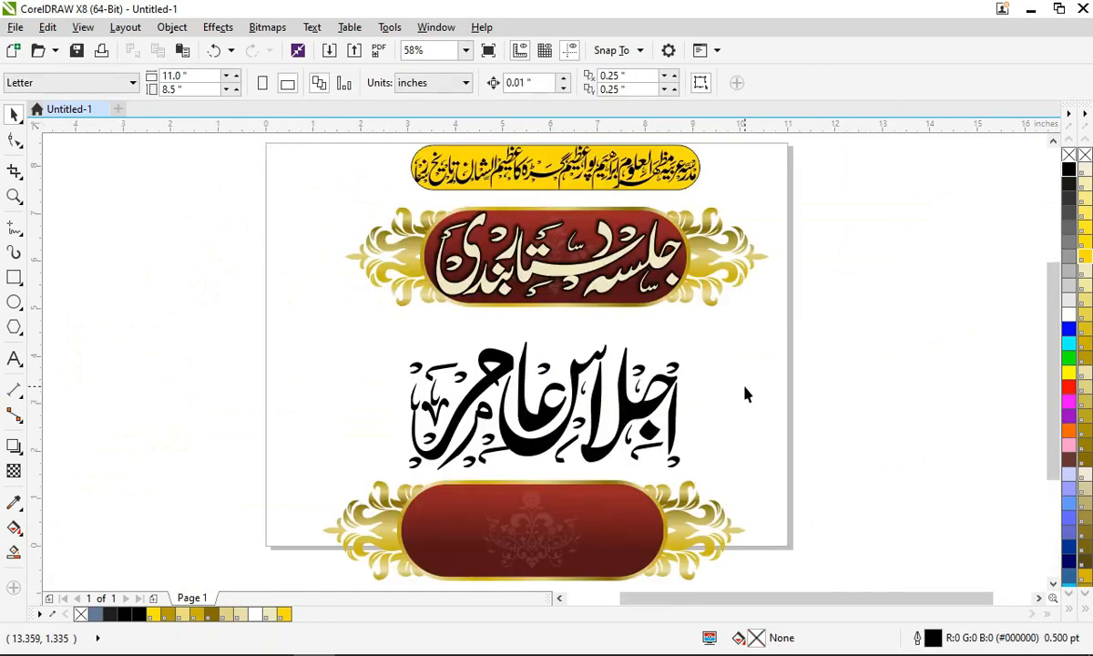